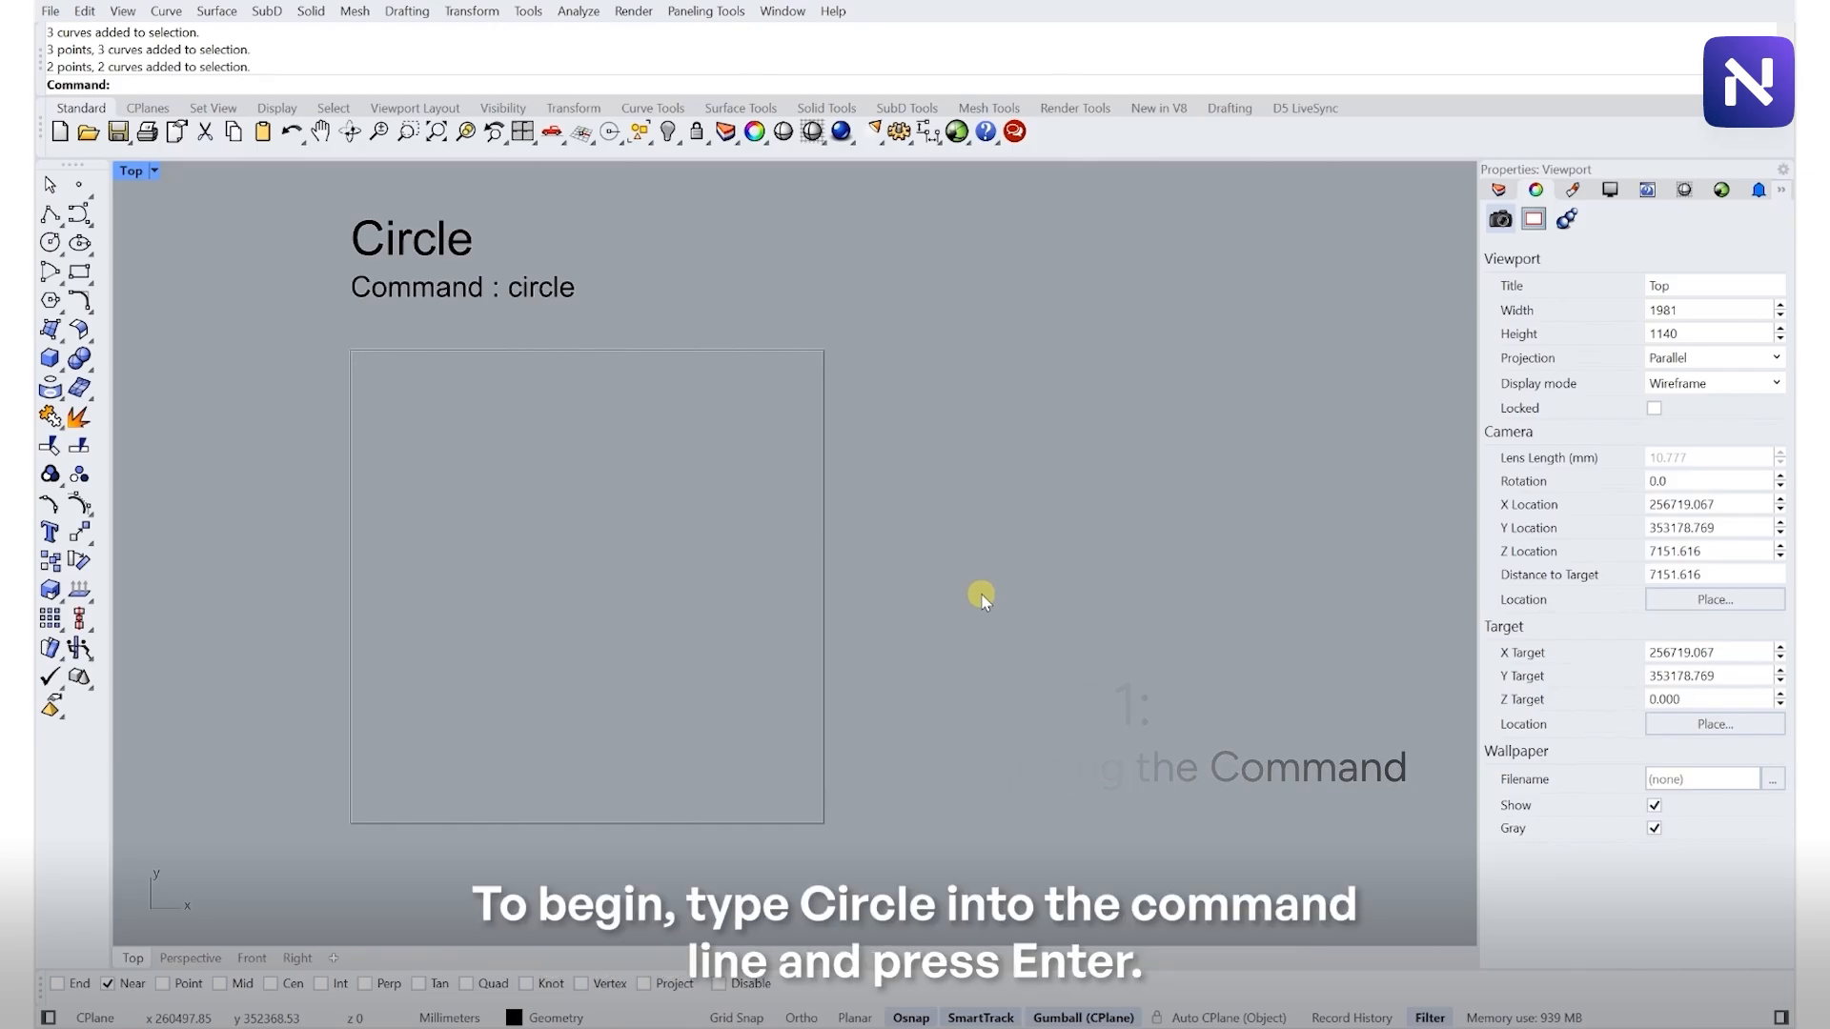
# - Draw a circle by center and radius in the middle of the Circle frame, with Ortho toggled on
pyautogui.write('Ci')
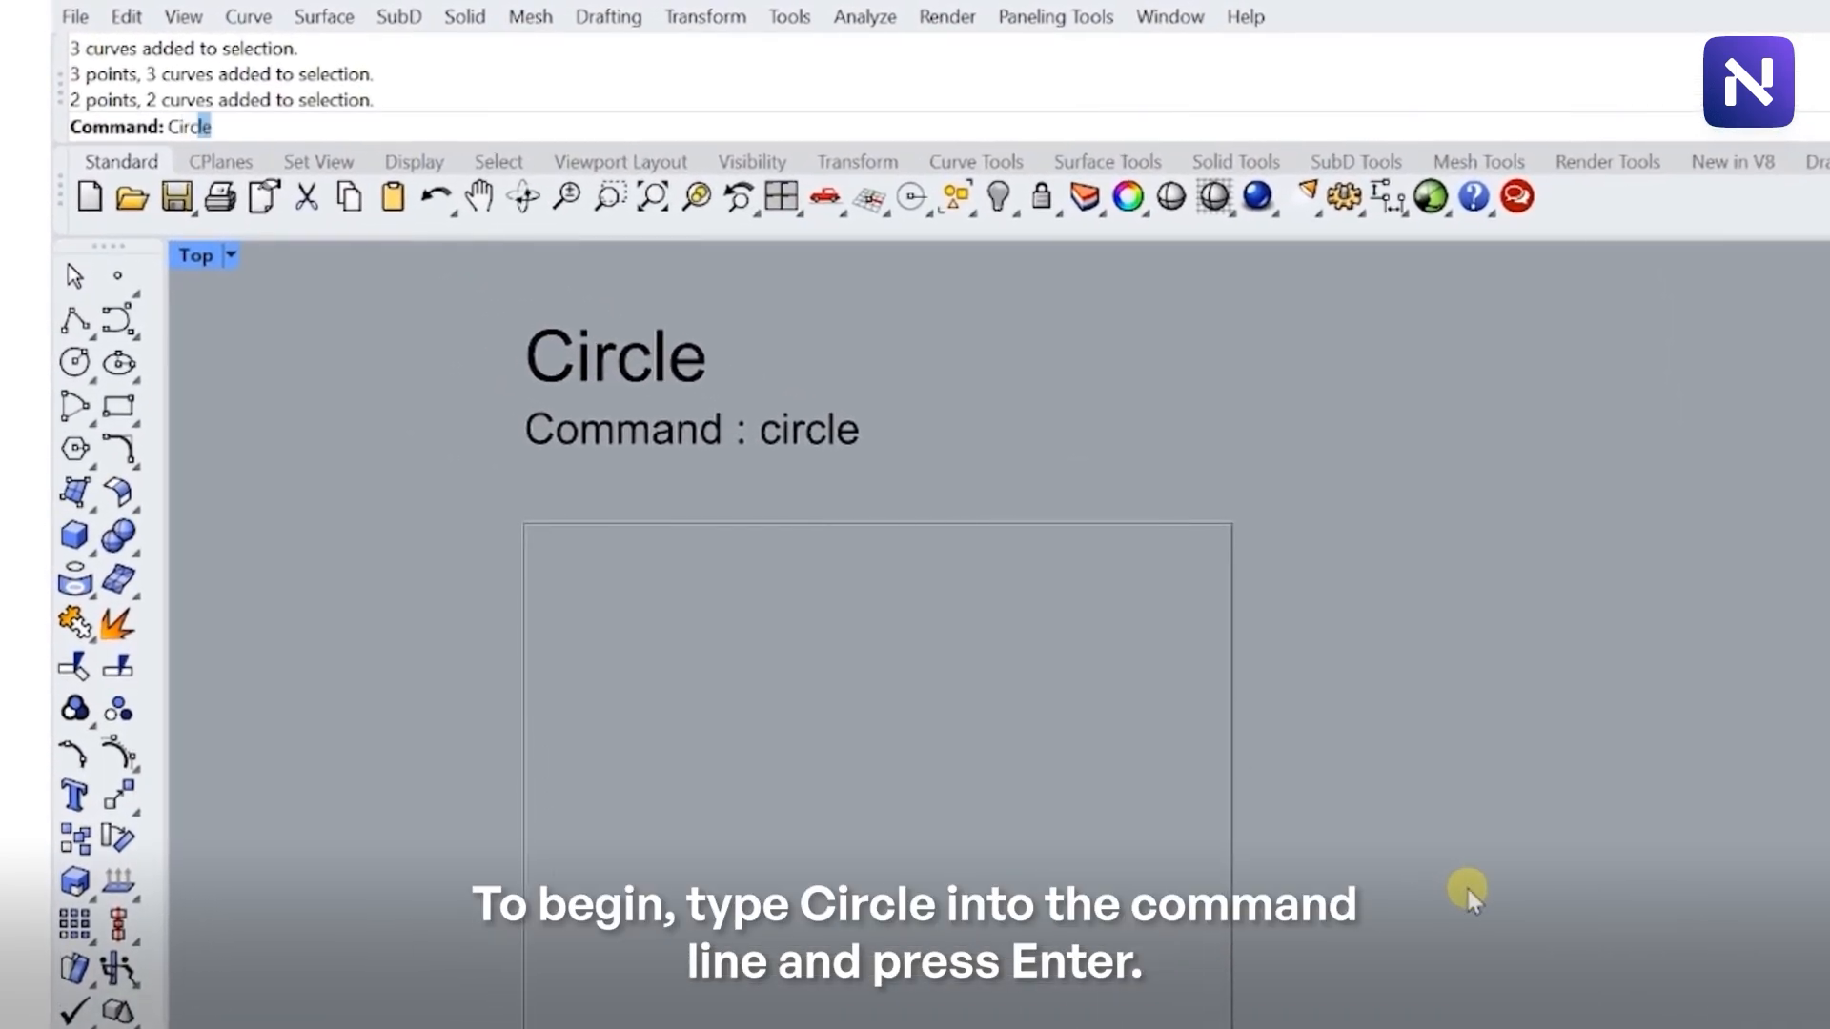
pyautogui.write('rc')
pyautogui.press('Return')
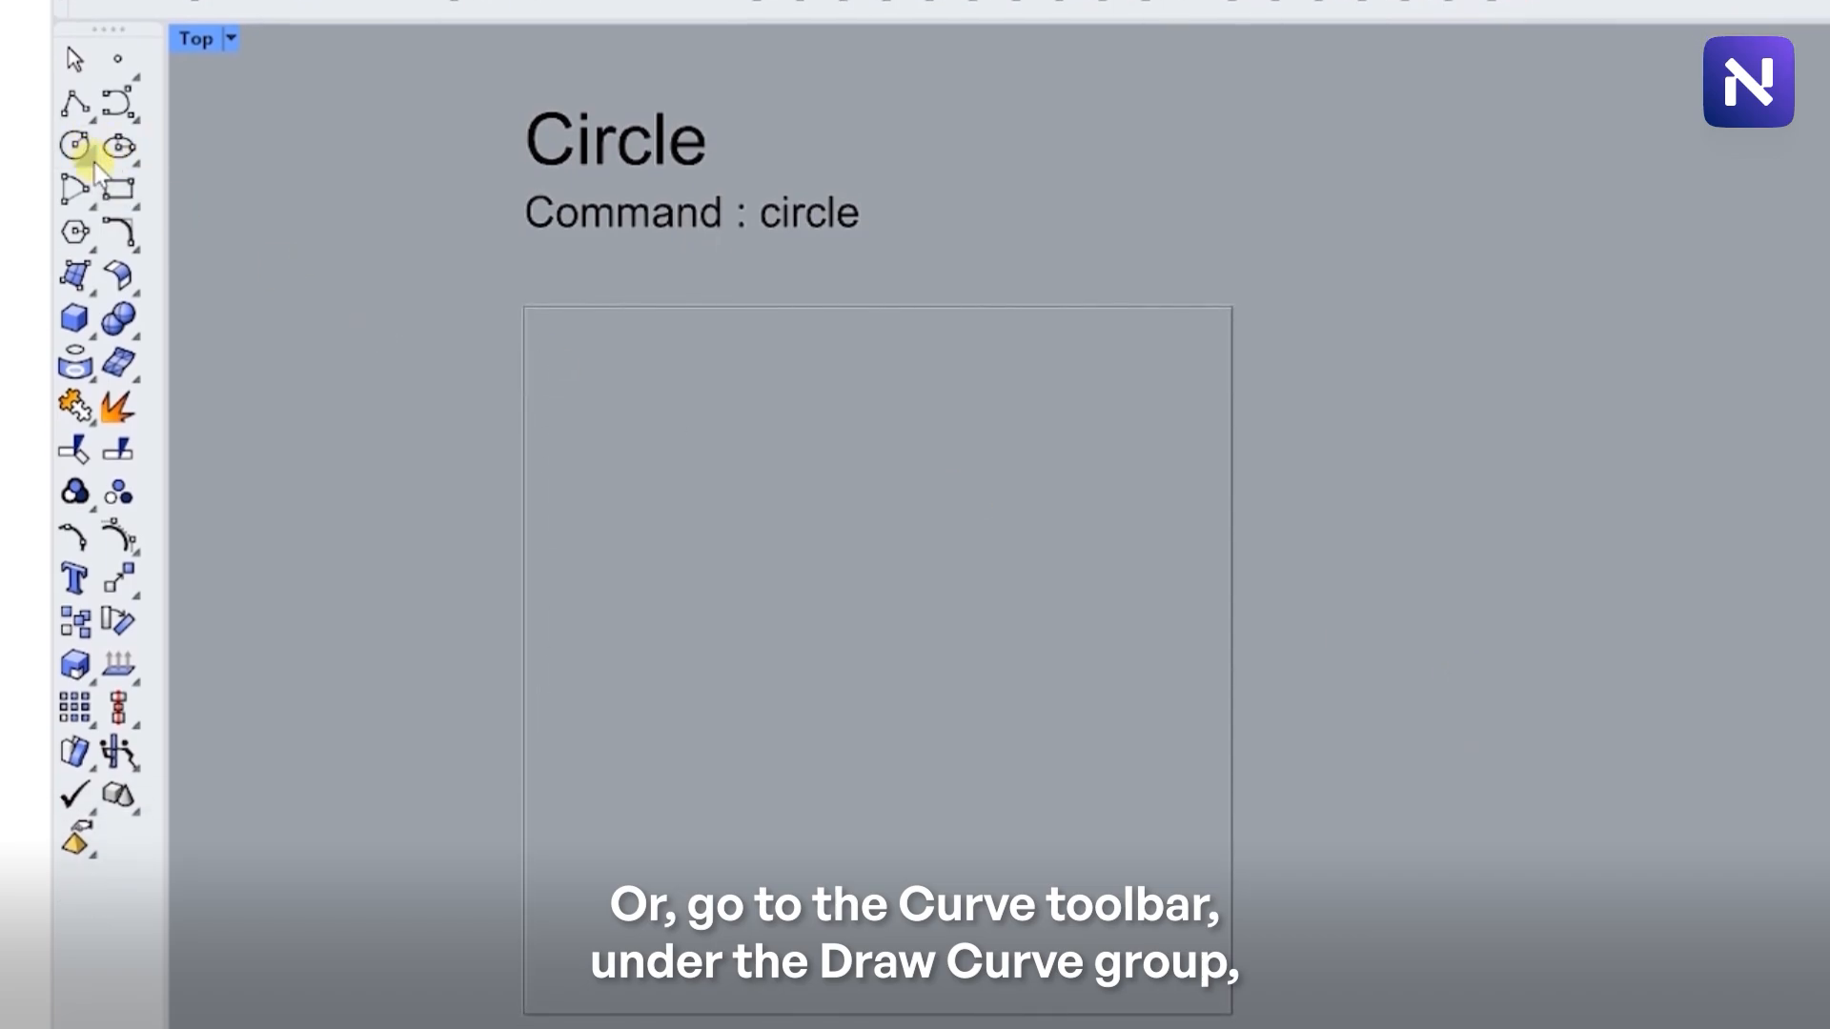
pyautogui.click(94, 162)
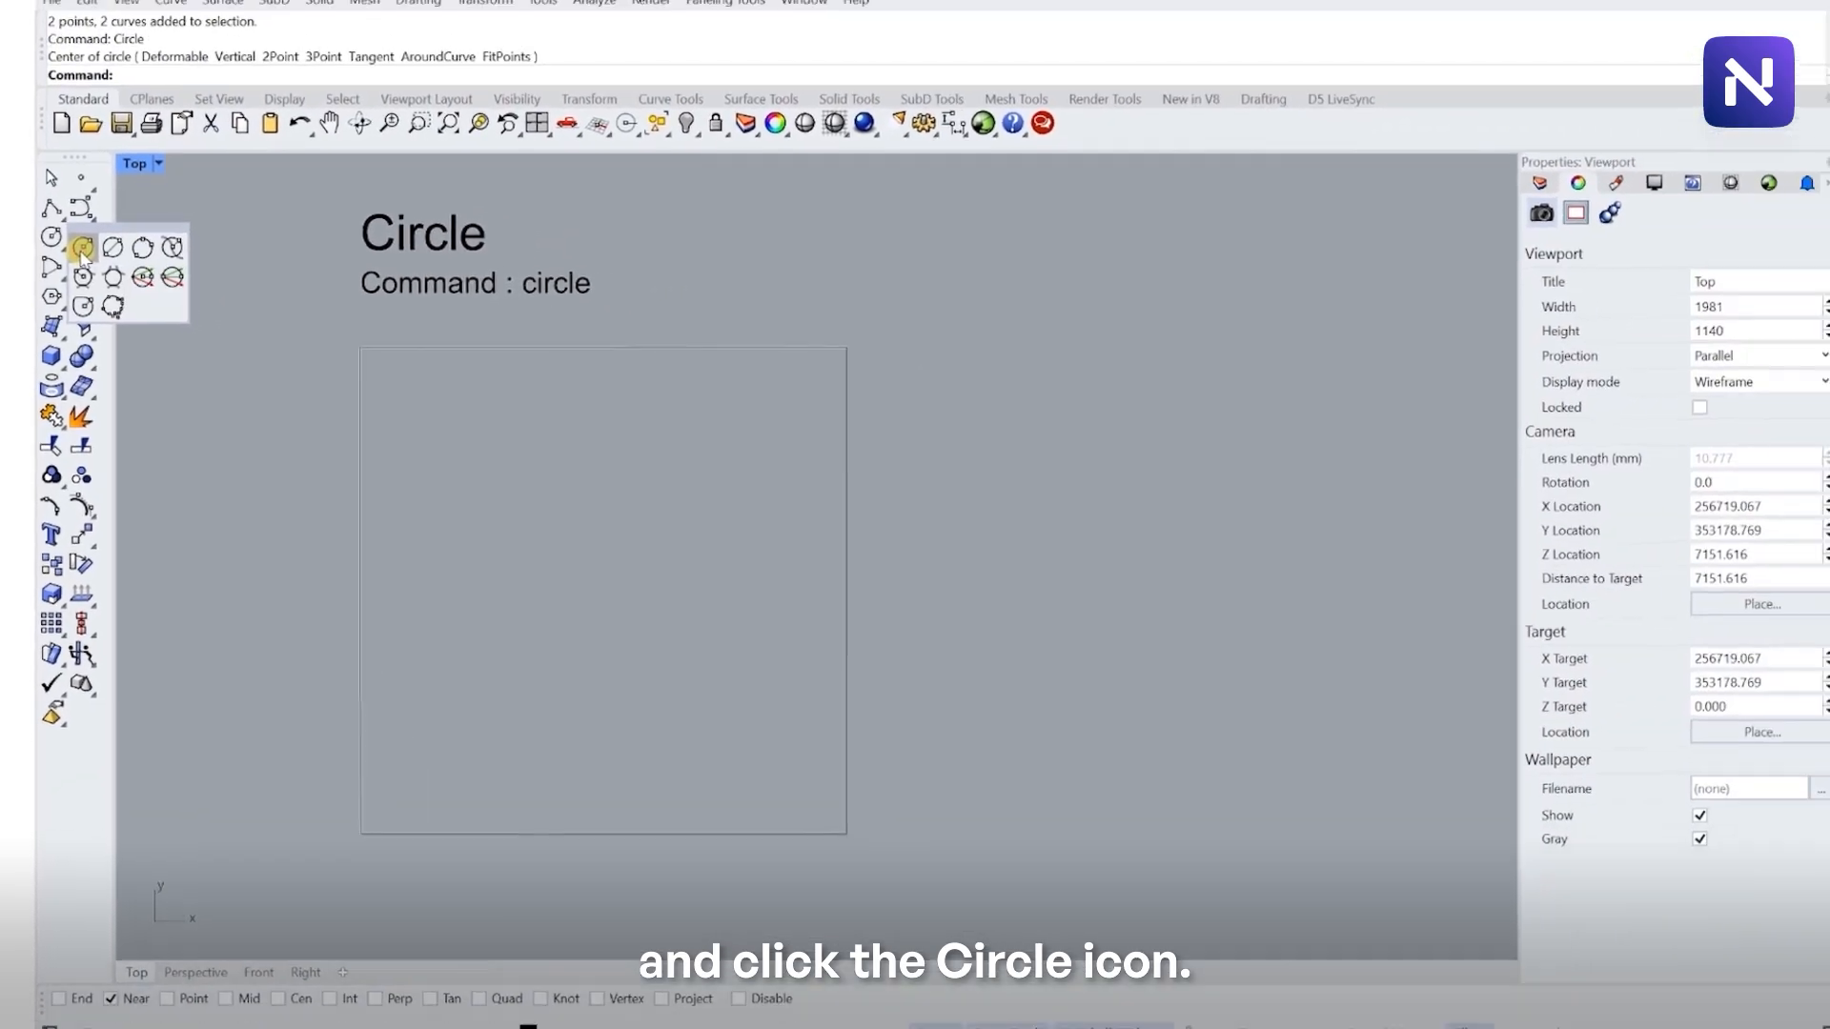
pyautogui.click(120, 162)
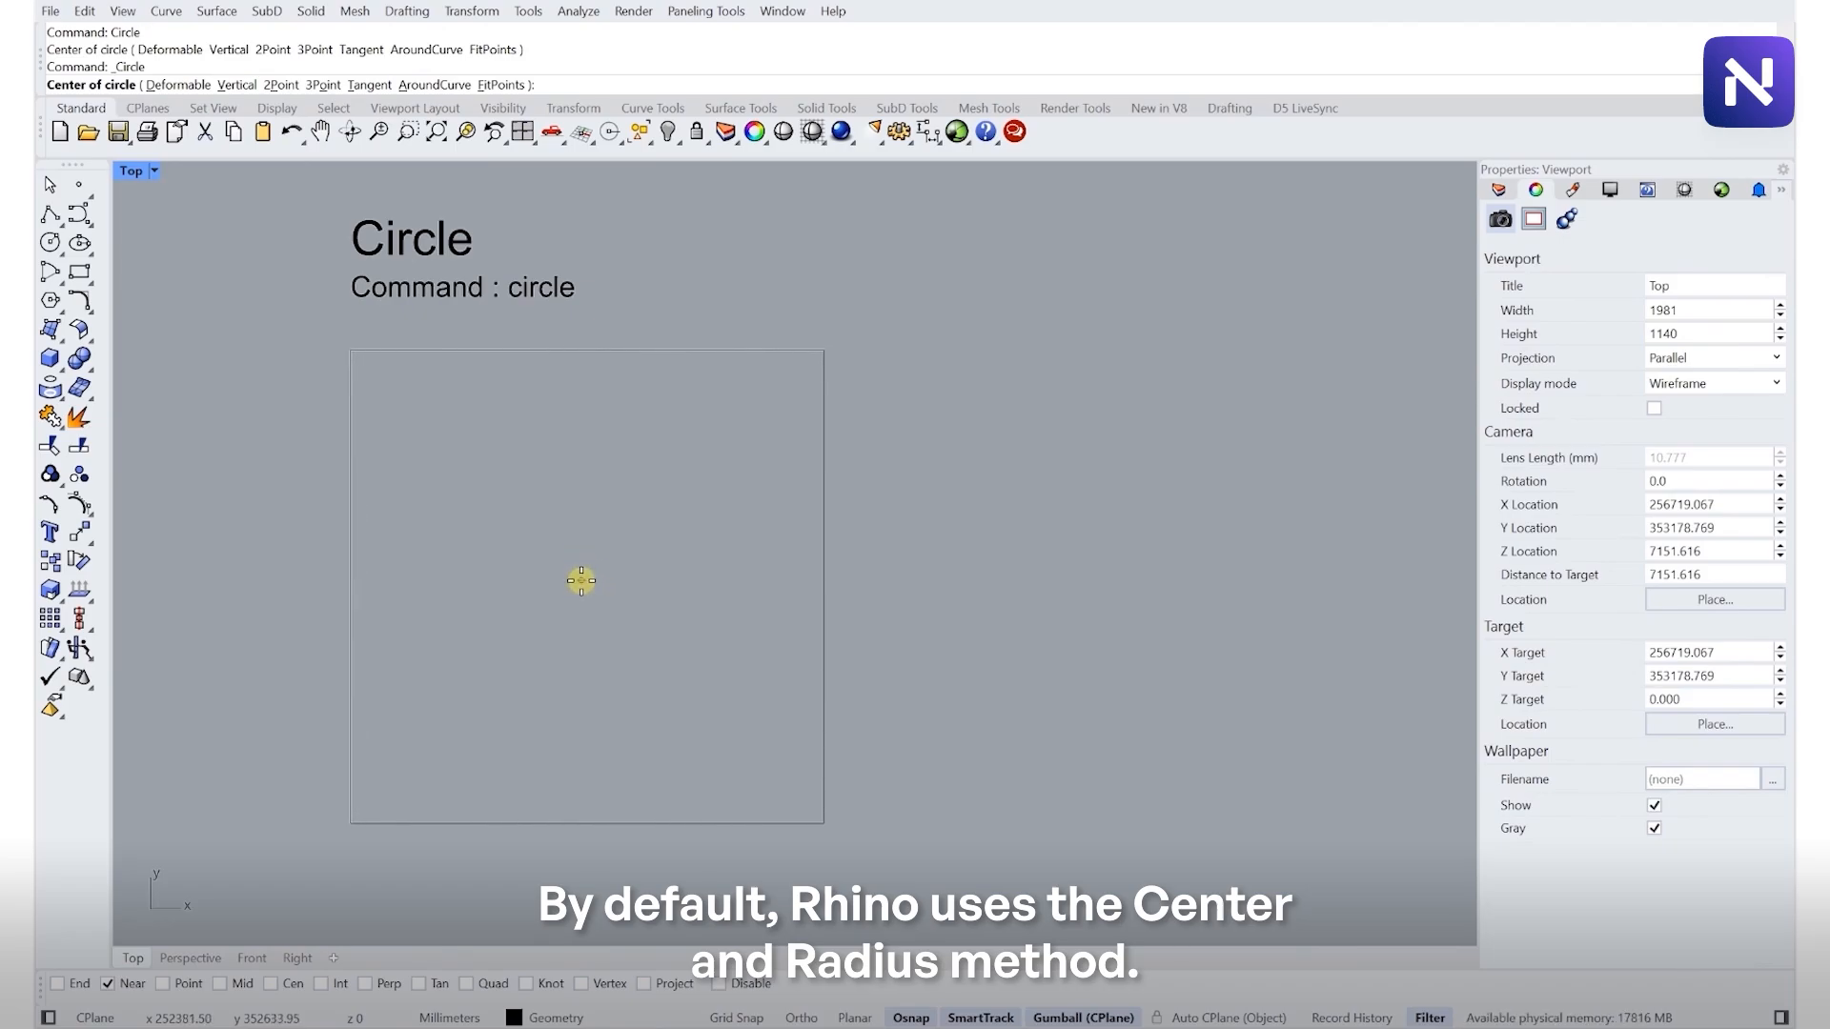
pyautogui.click(581, 579)
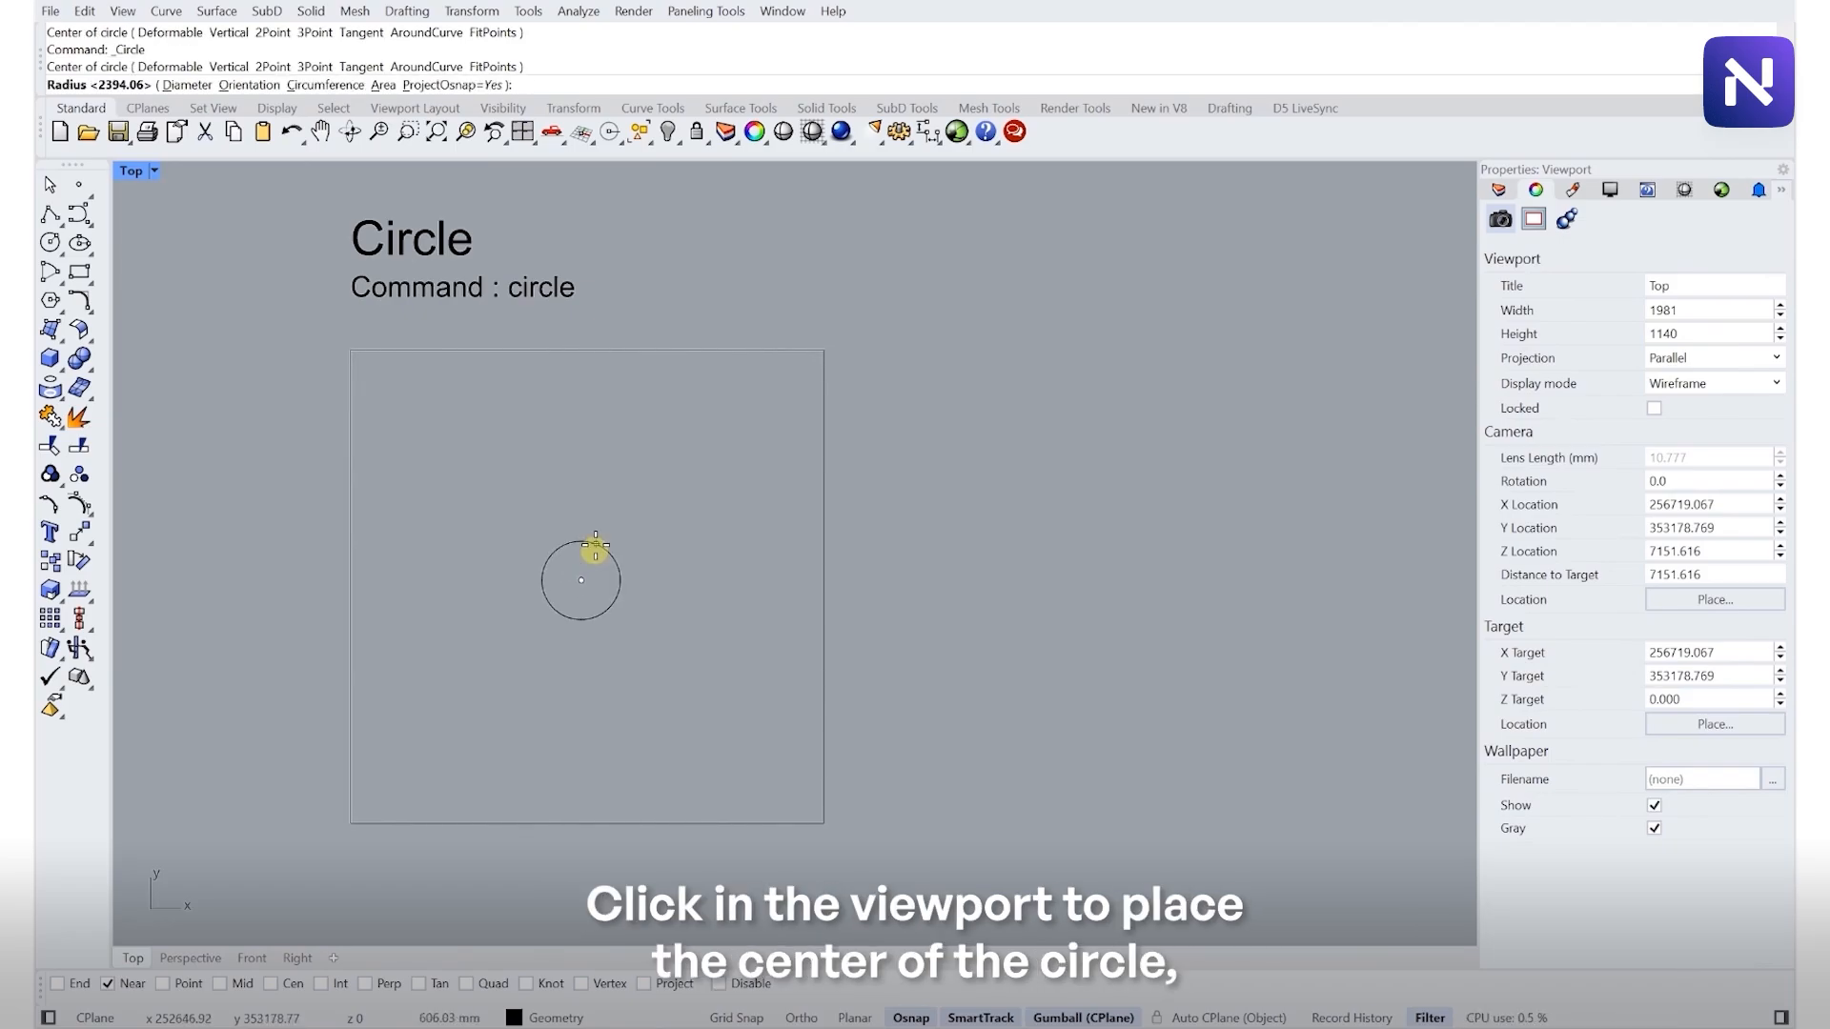
pyautogui.press('F8')
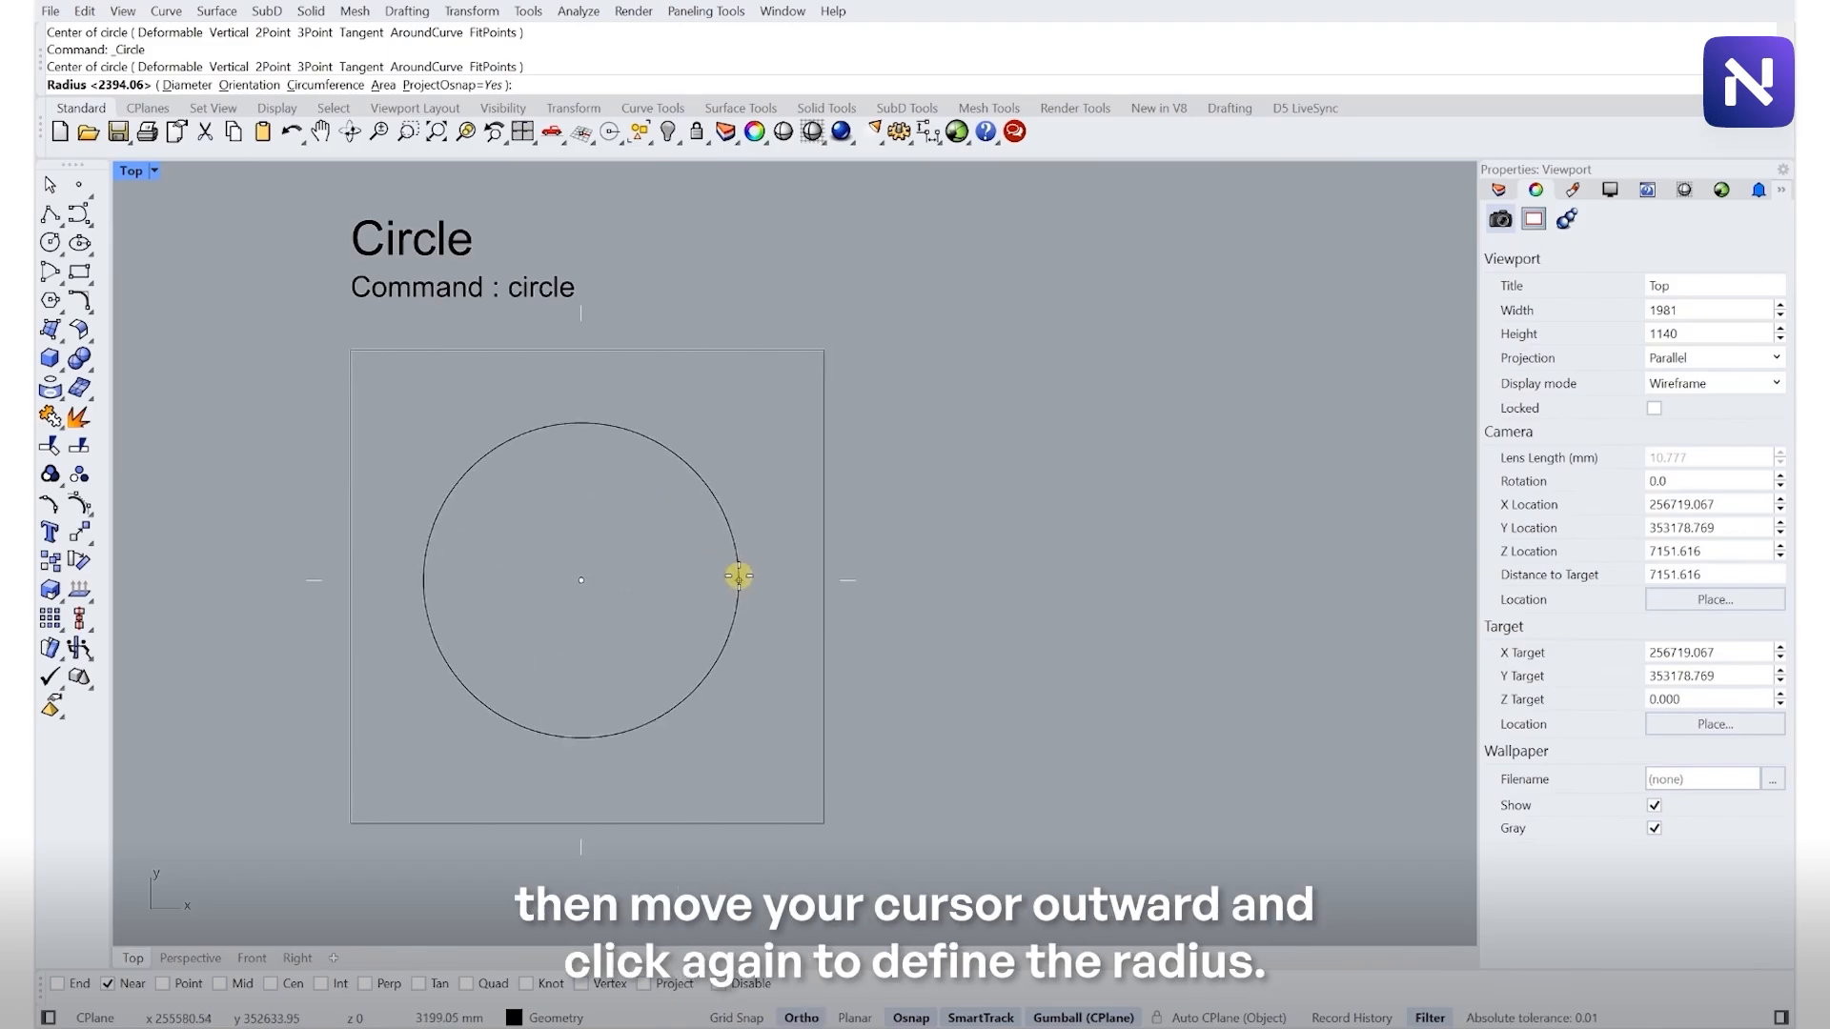
pyautogui.click(739, 576)
pyautogui.click(728, 518)
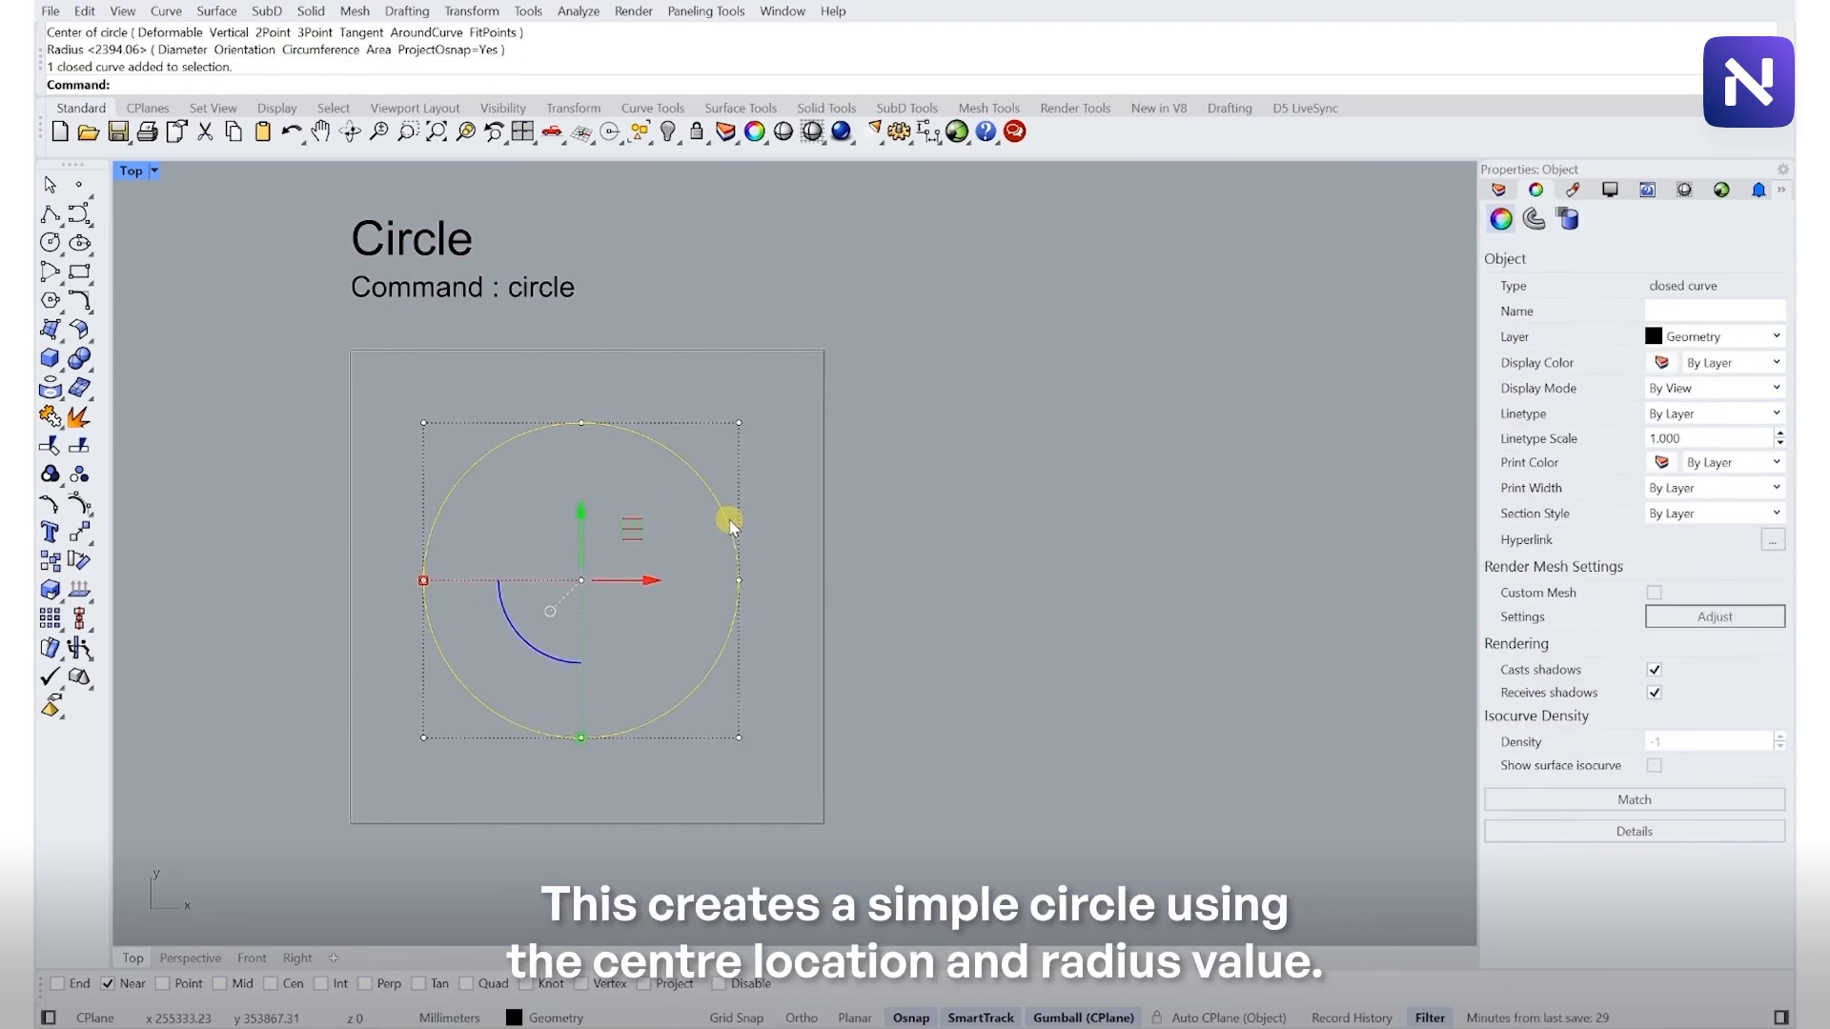
pyautogui.click(734, 495)
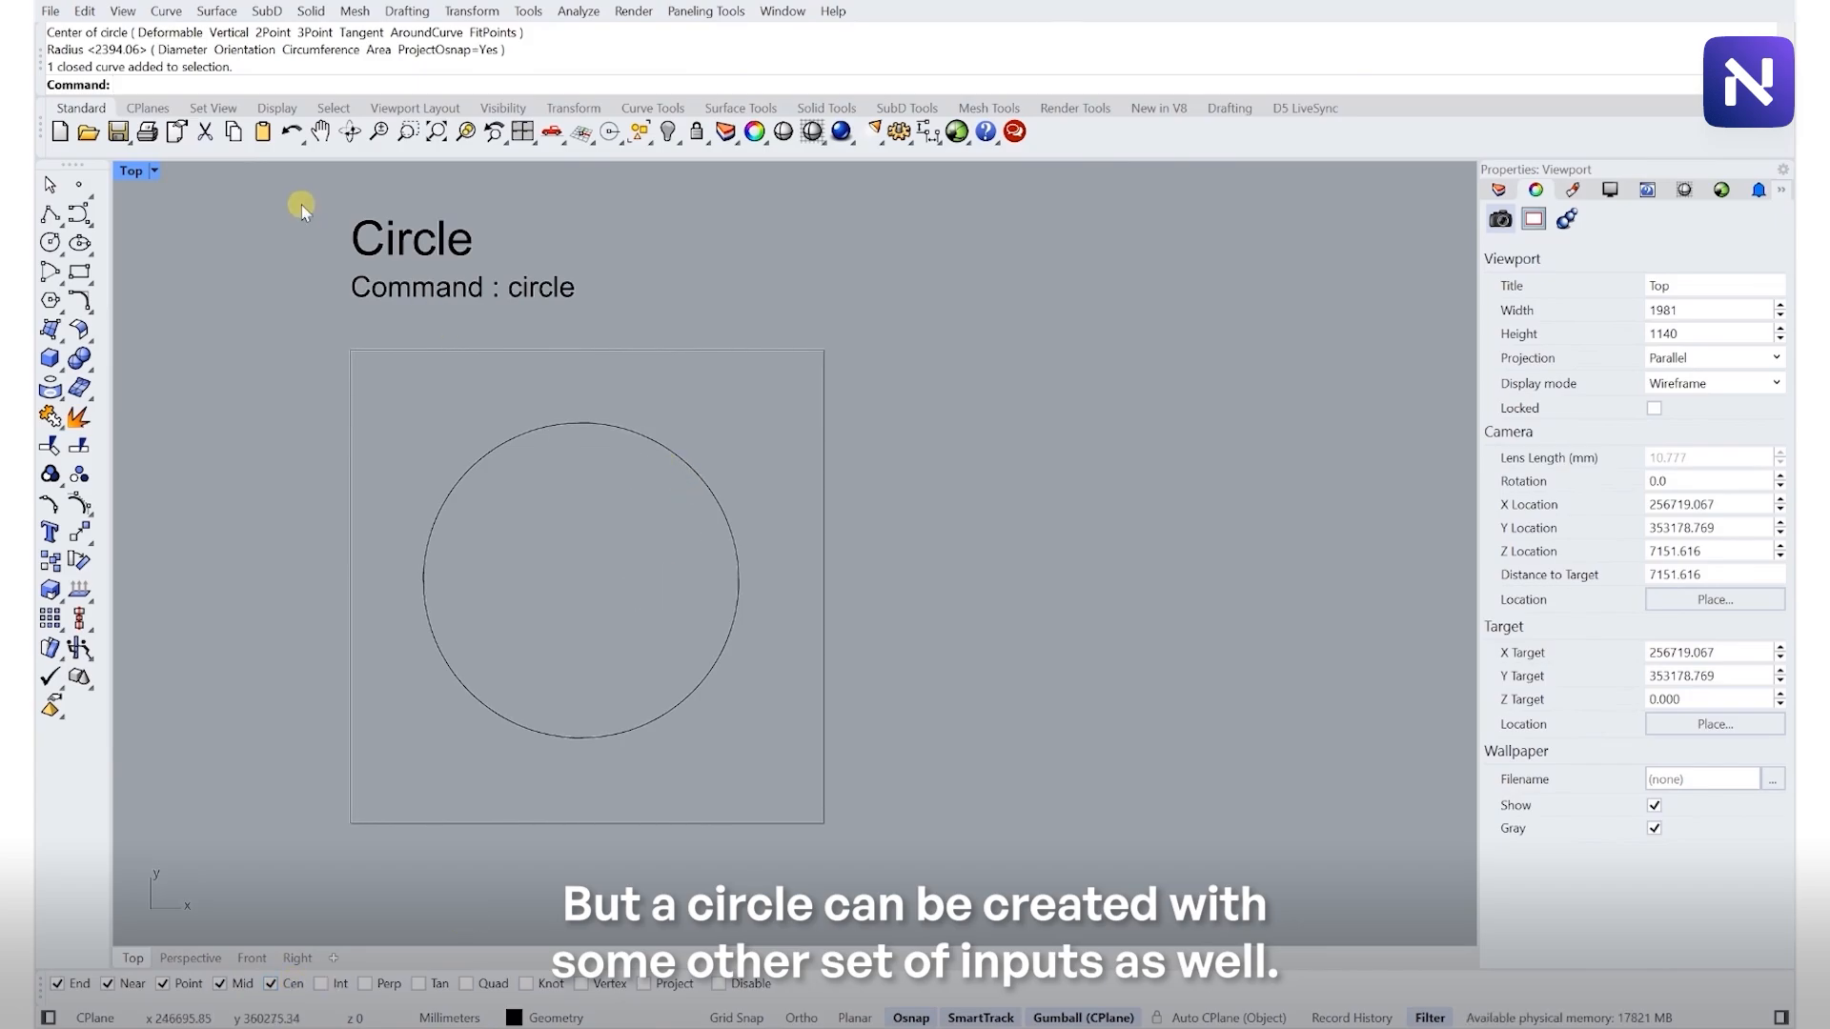
# - Draw a 2Point circle between the midpoints of the two vertical lines in the Circle 2Pt frame
pyautogui.press('Return')
pyautogui.scroll(-8, 639, 400)
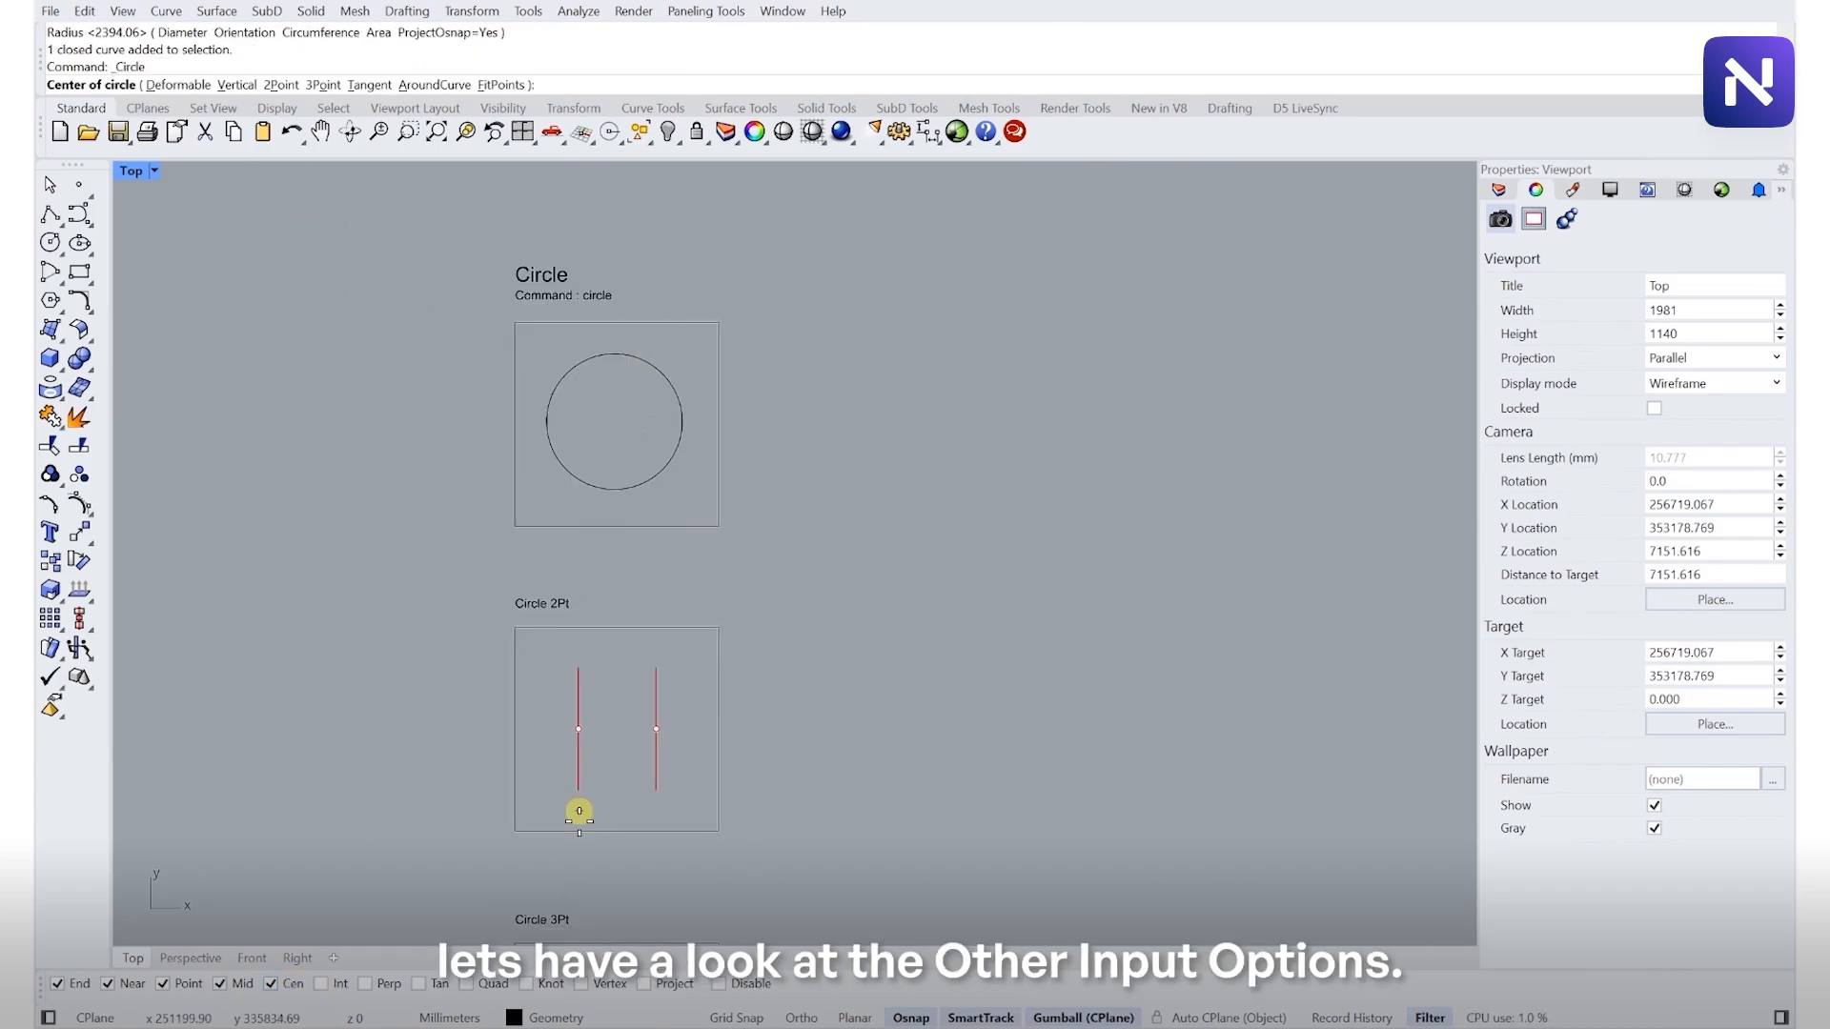
pyautogui.scroll(8, 596, 820)
pyautogui.scroll(2, 660, 624)
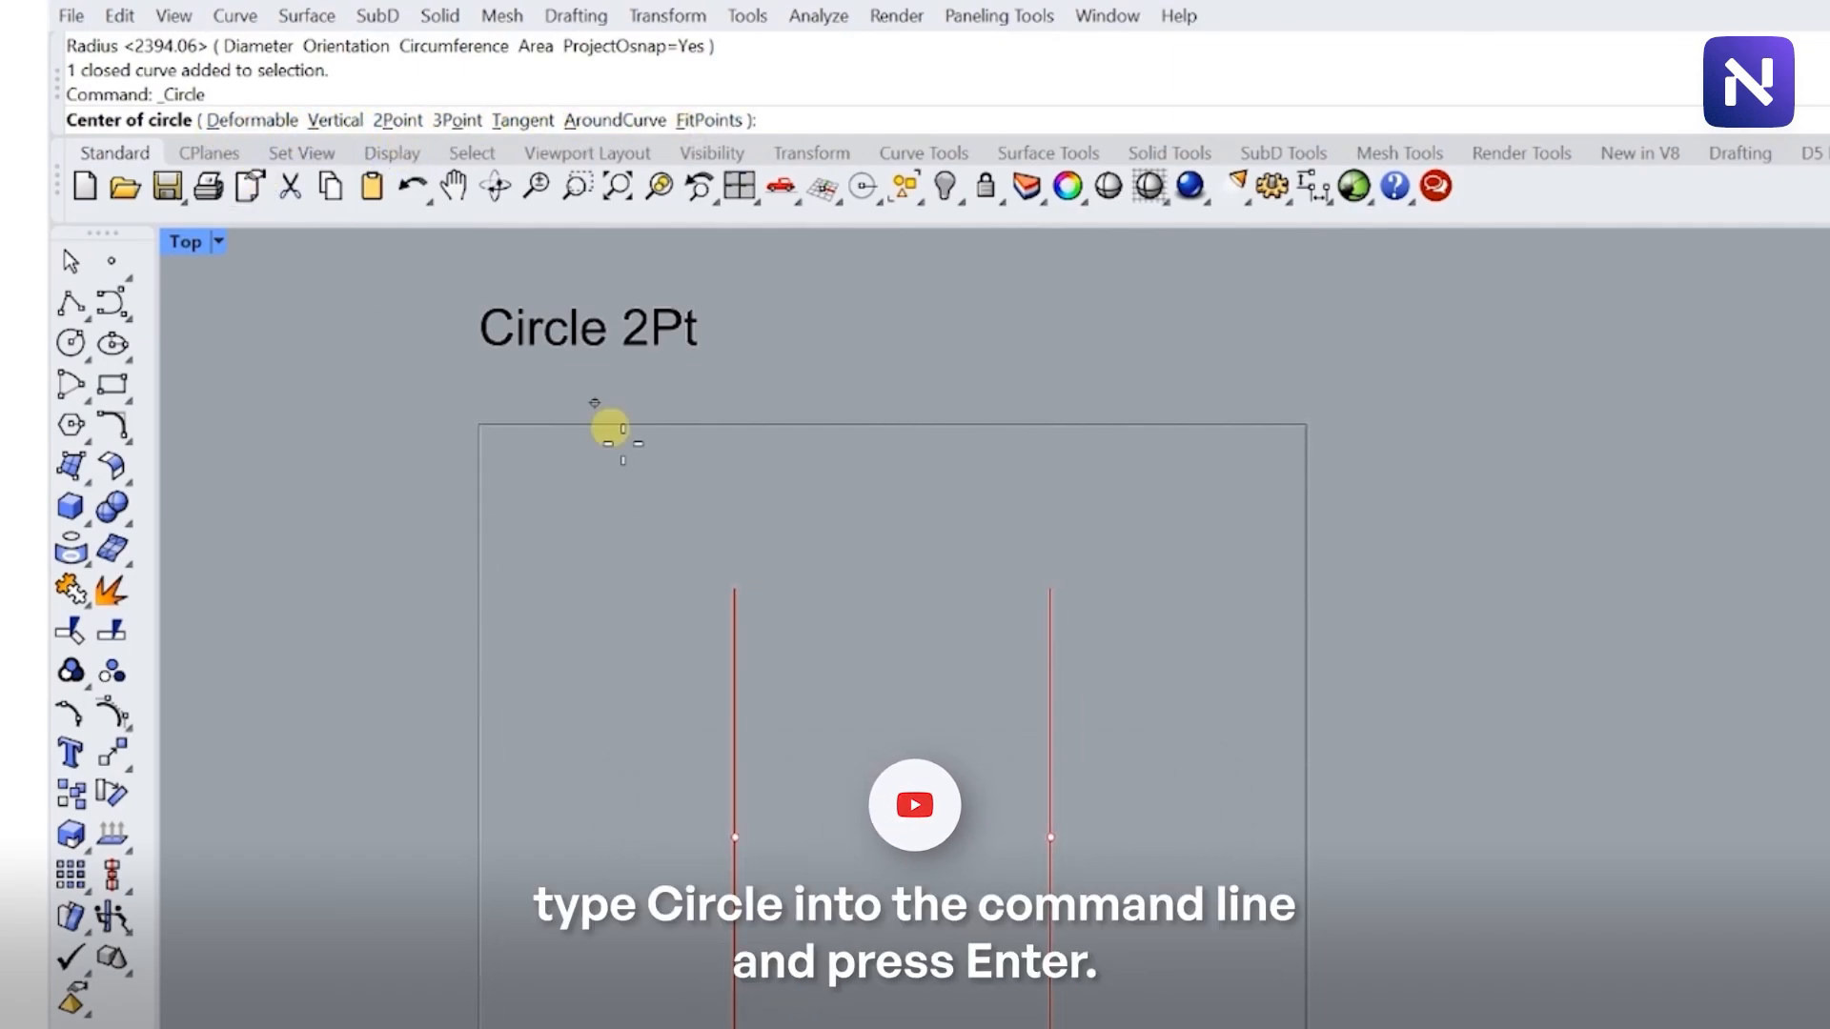
pyautogui.press('Escape')
pyautogui.press('Return')
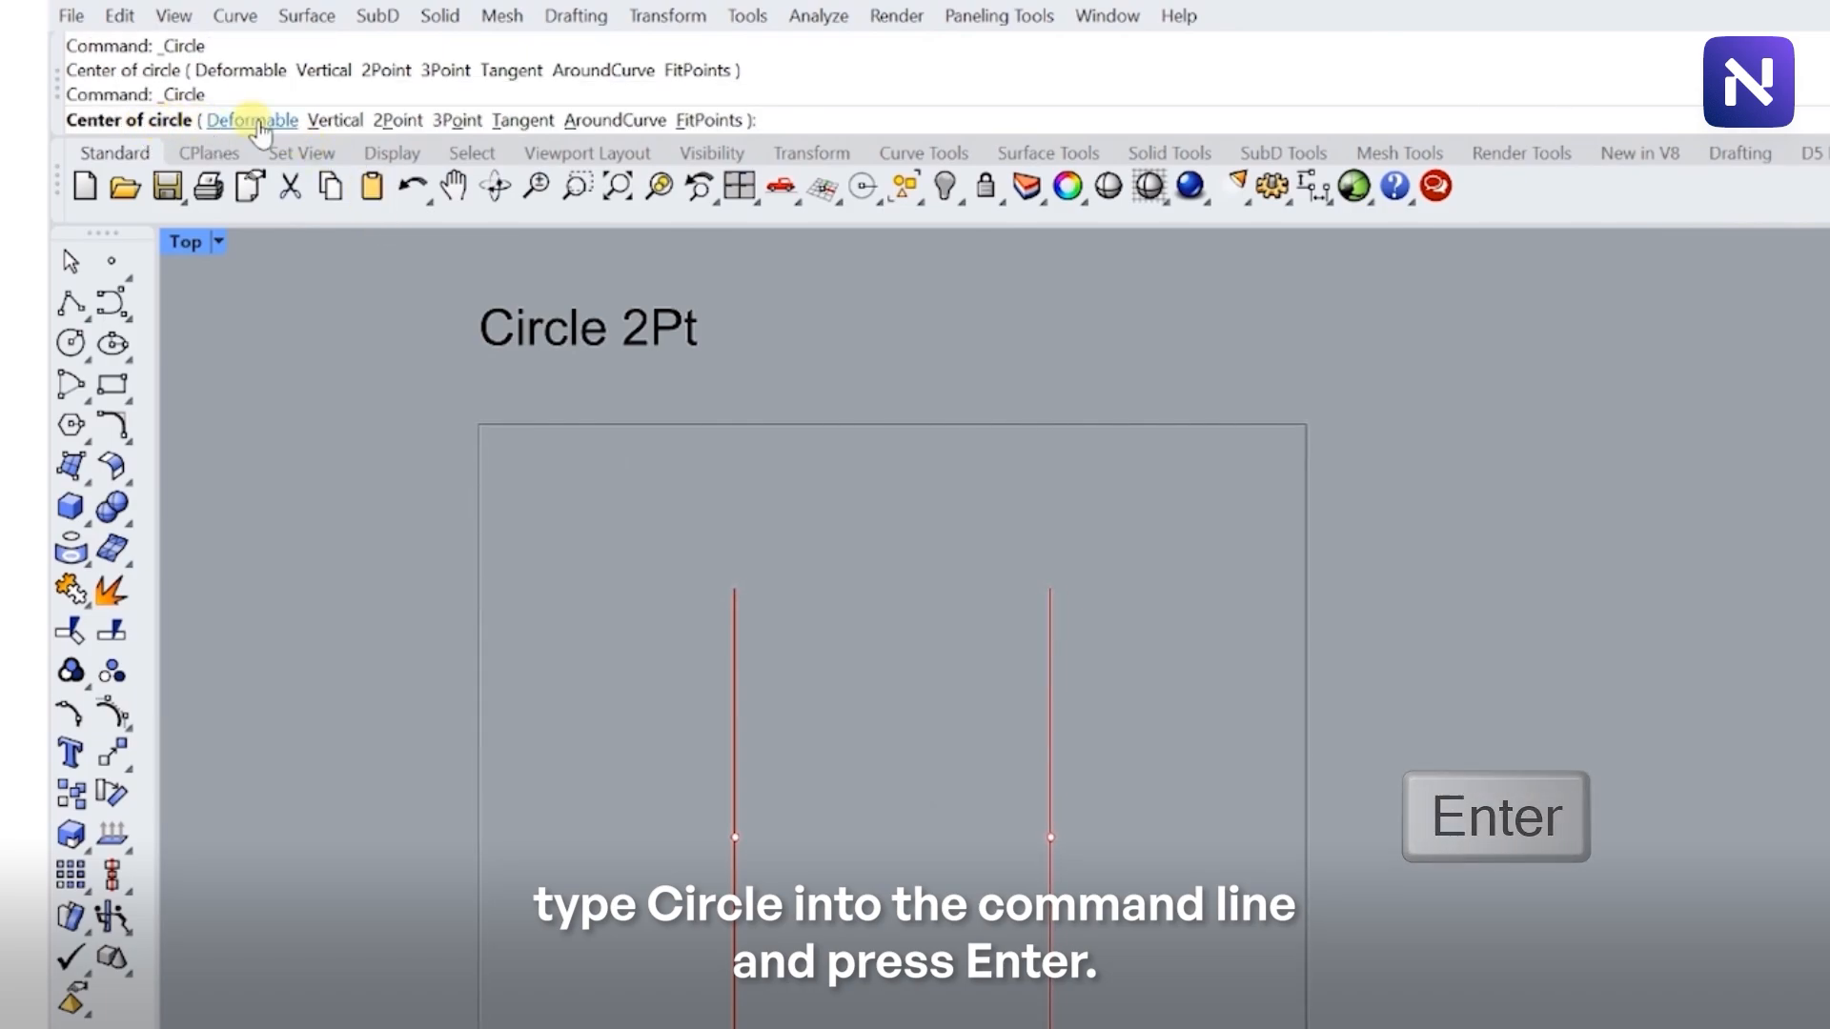
pyautogui.click(398, 121)
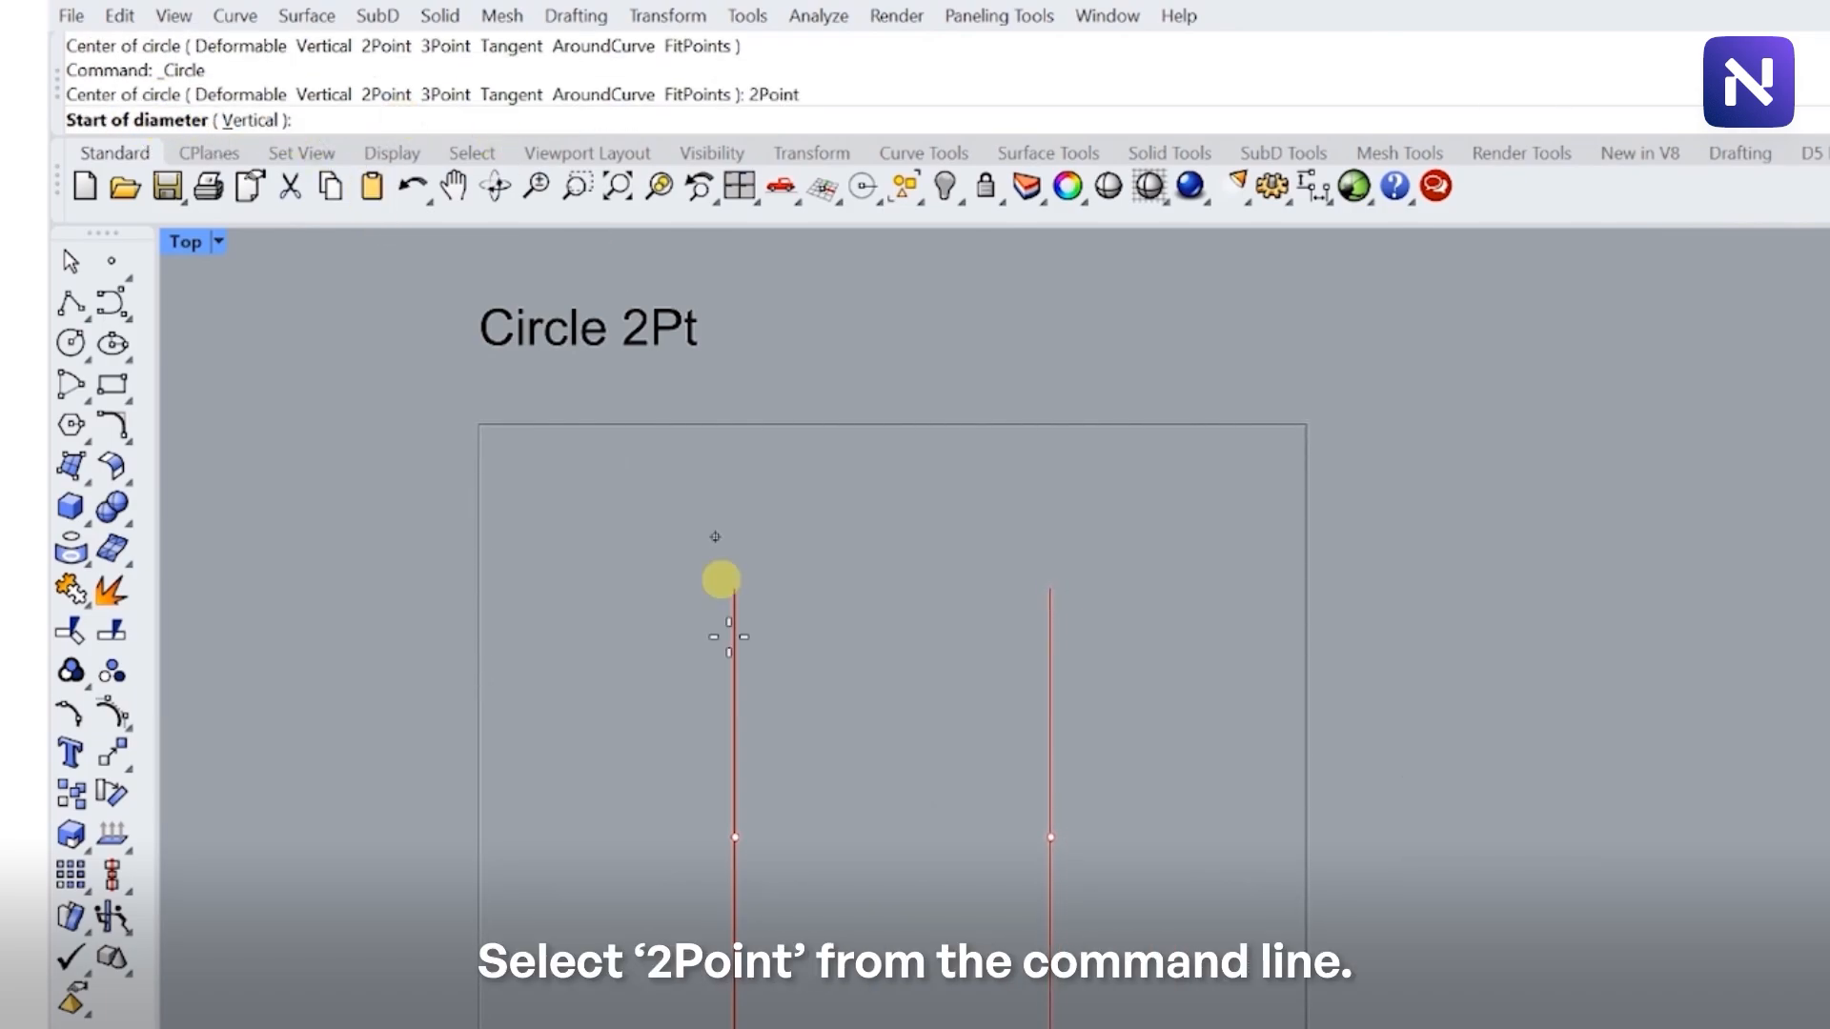
pyautogui.click(734, 837)
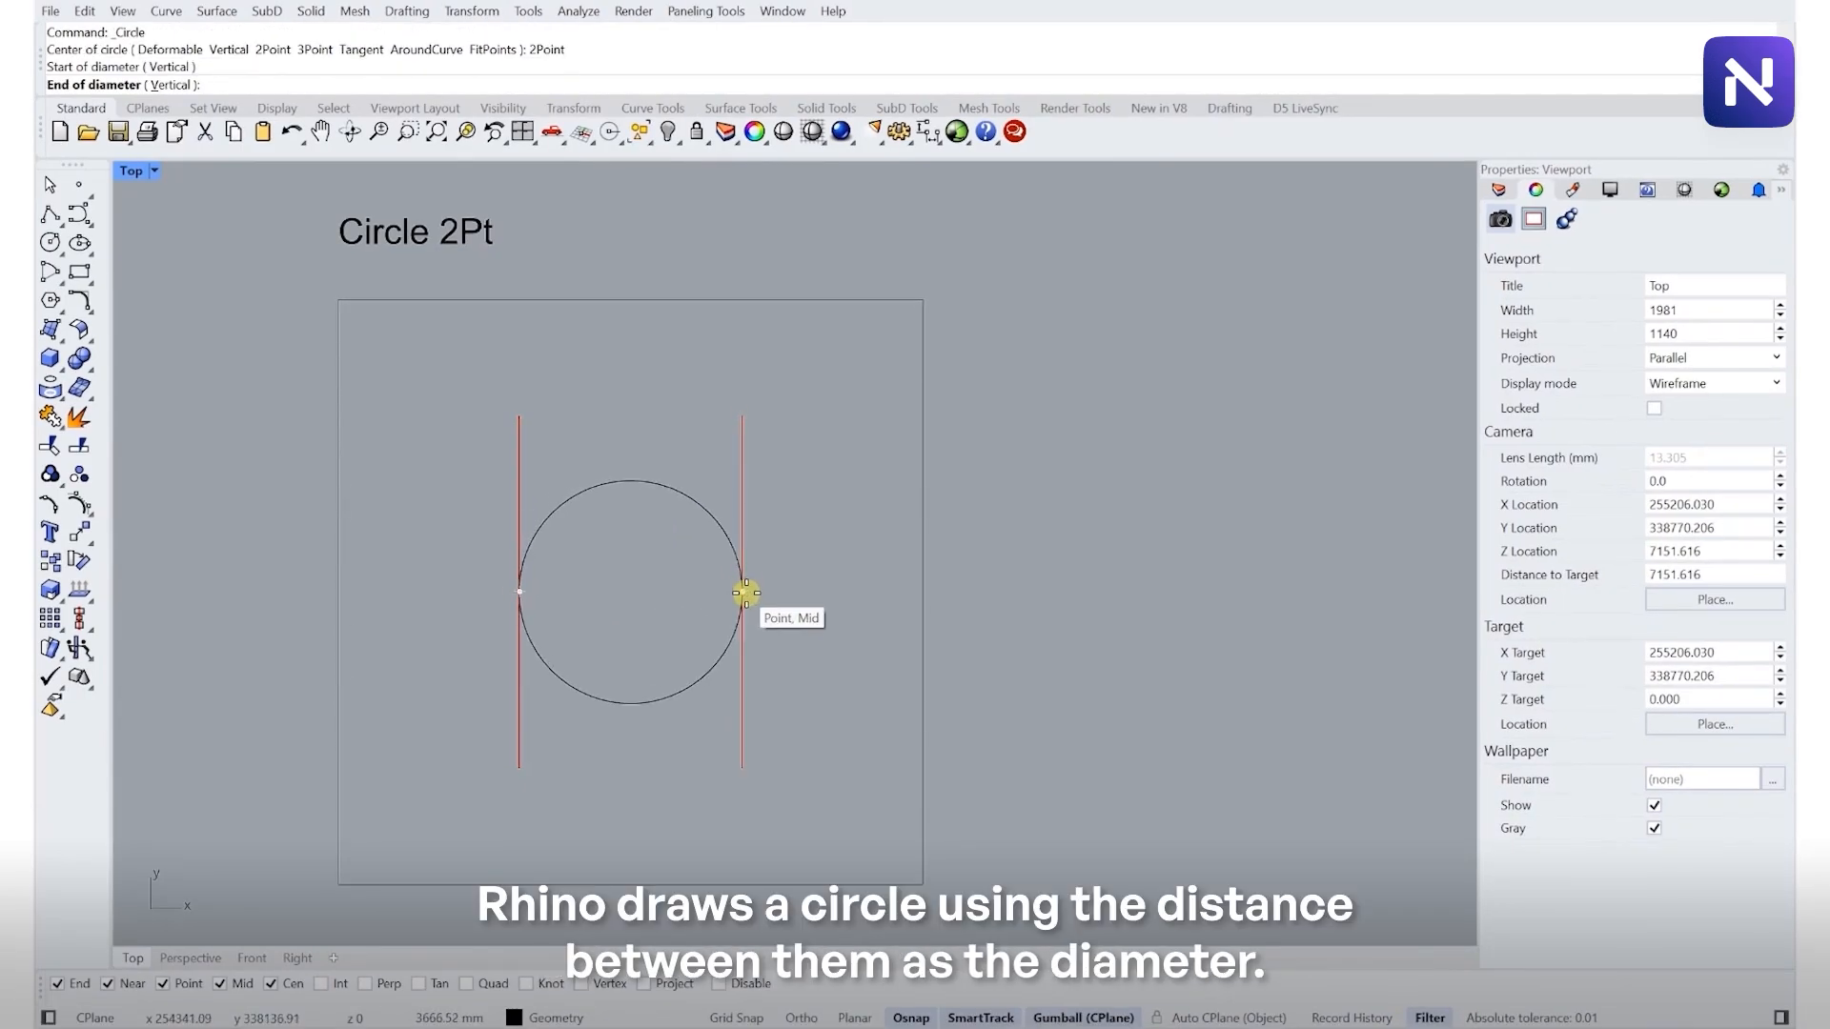
pyautogui.click(745, 592)
pyautogui.click(719, 523)
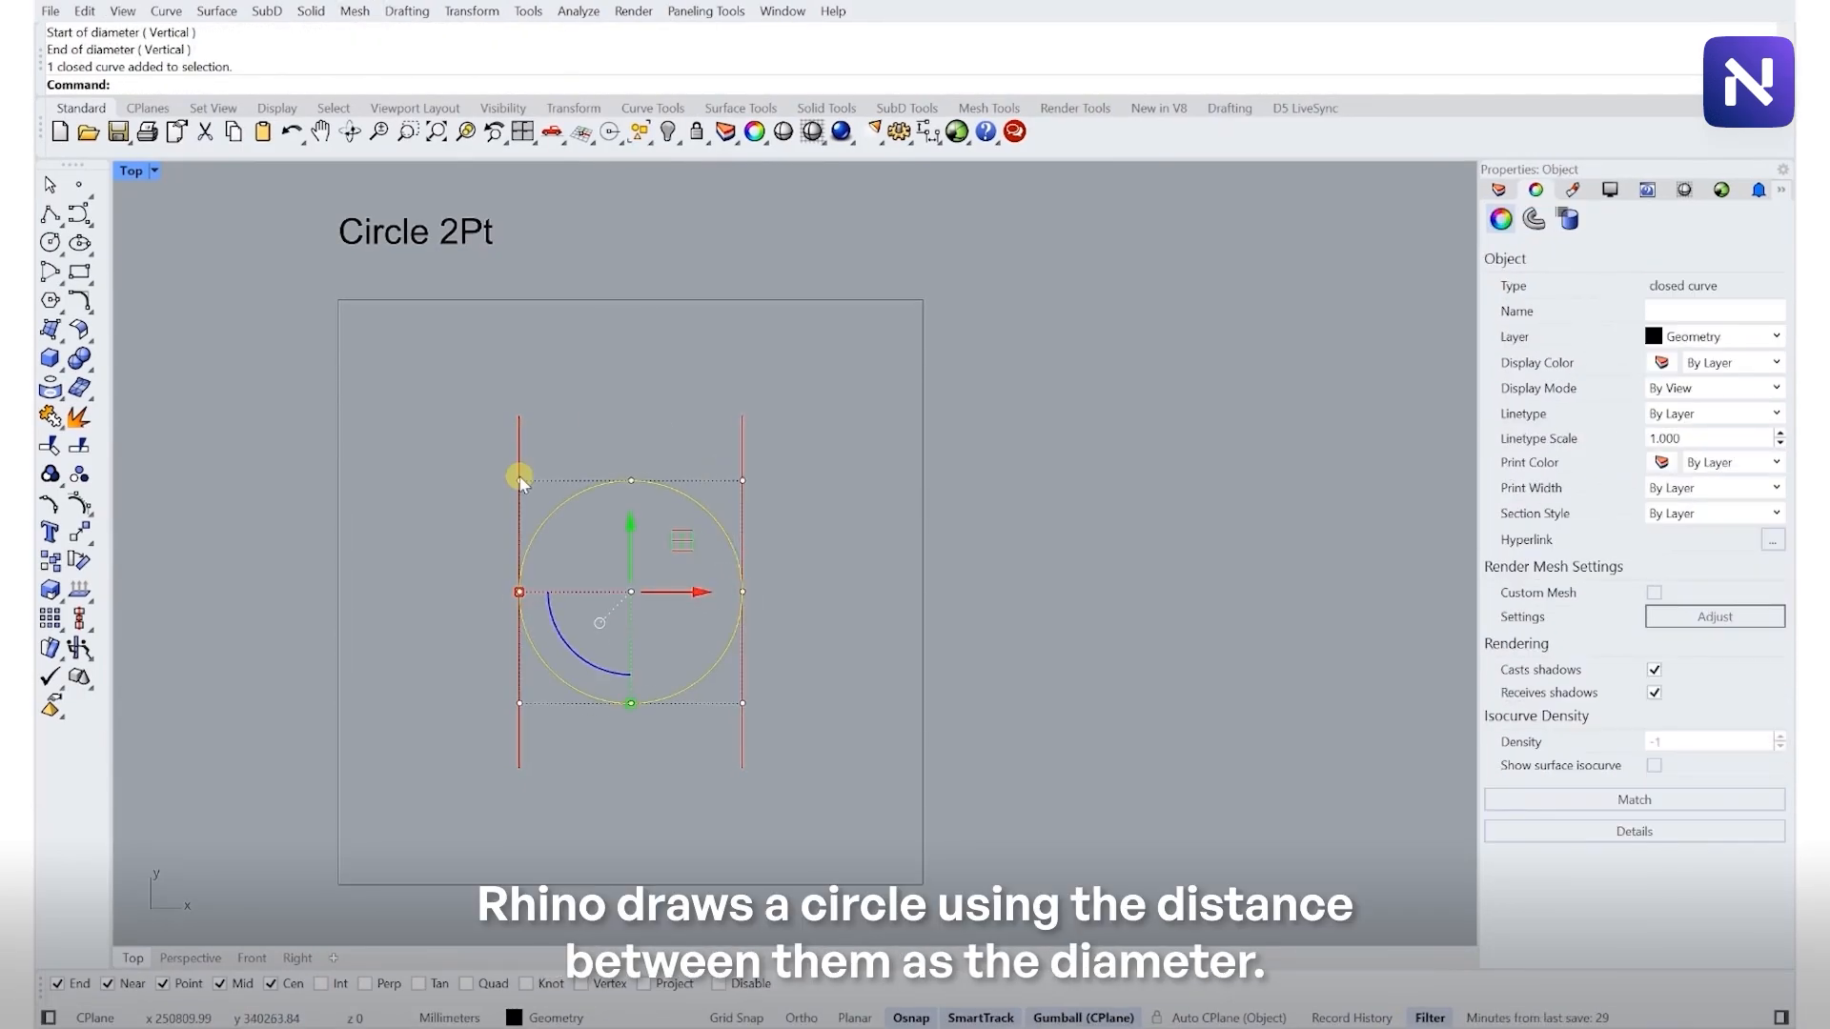
pyautogui.click(780, 509)
# - Draw a 3Point circle through the midpoints of the three lines in the Circle 3Pt frame
pyautogui.scroll(-9, 767, 524)
pyautogui.moveTo(740, 665); pyautogui.dragTo(678, 553, button='right')
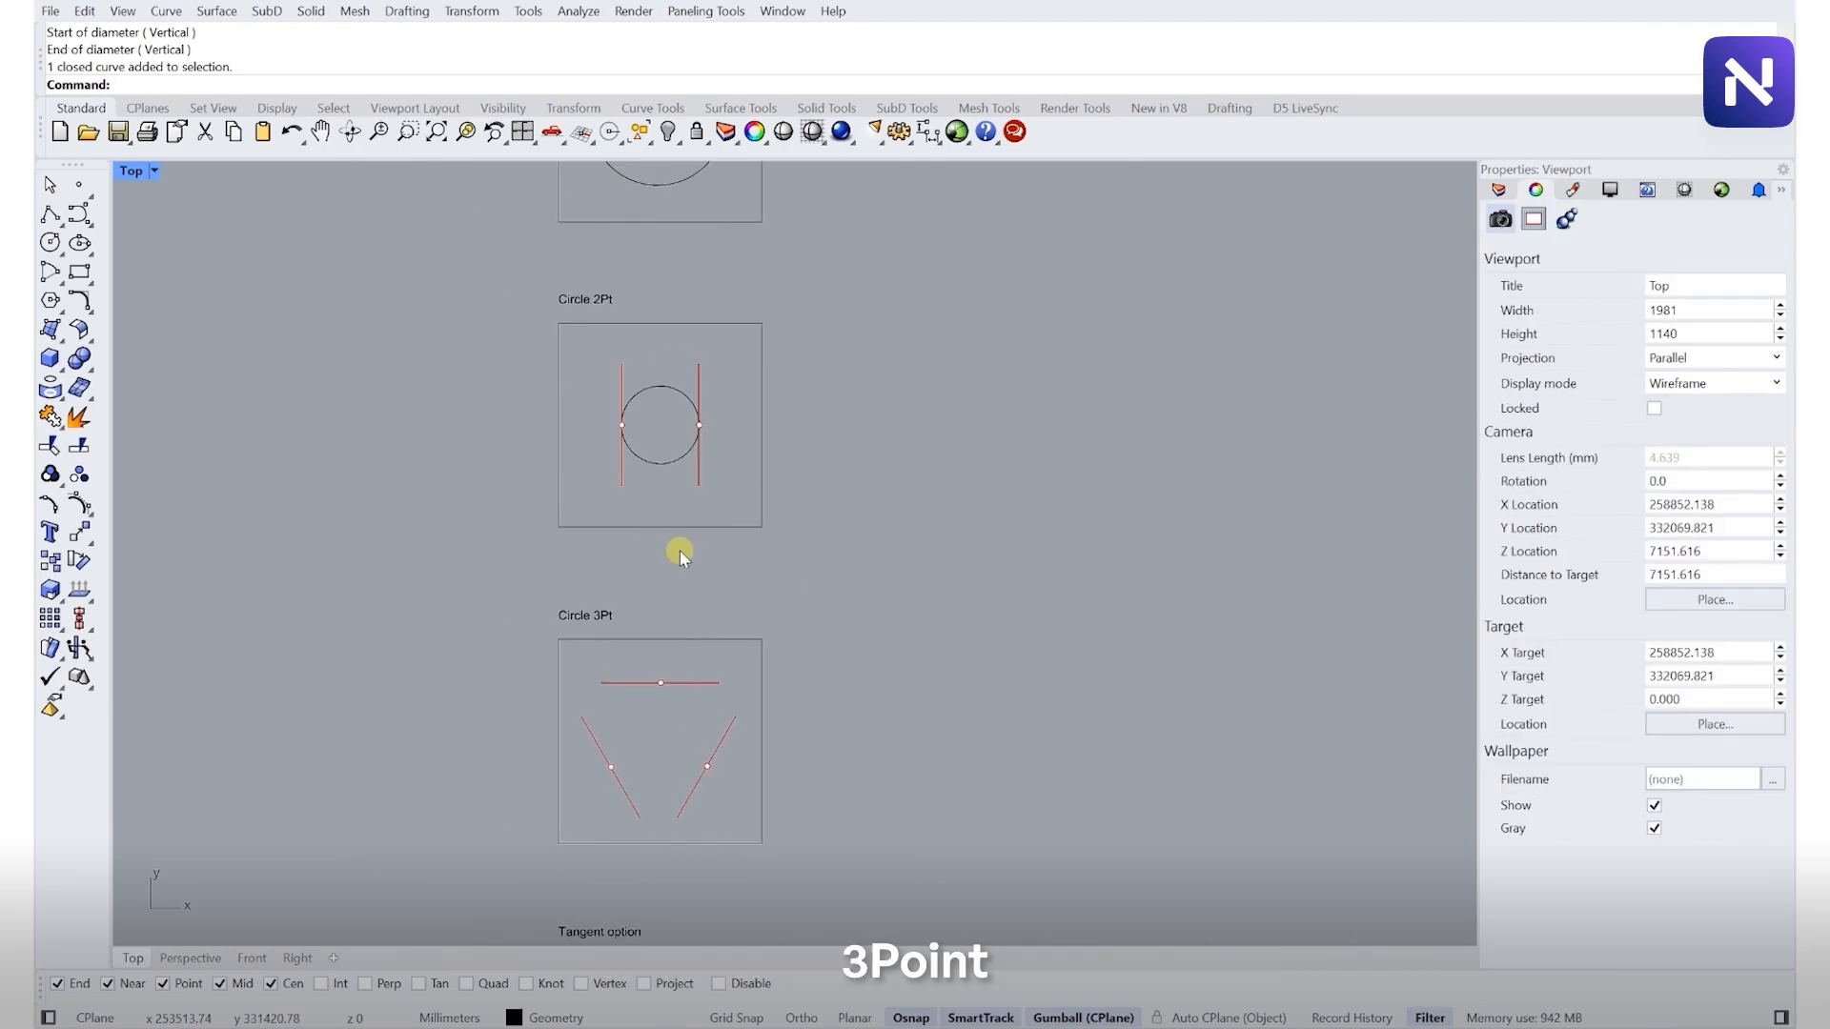
pyautogui.moveTo(693, 820); pyautogui.dragTo(675, 648, button='right')
pyautogui.scroll(6, 661, 605)
pyautogui.scroll(2, 631, 521)
pyautogui.moveTo(627, 479); pyautogui.dragTo(607, 521, button='right')
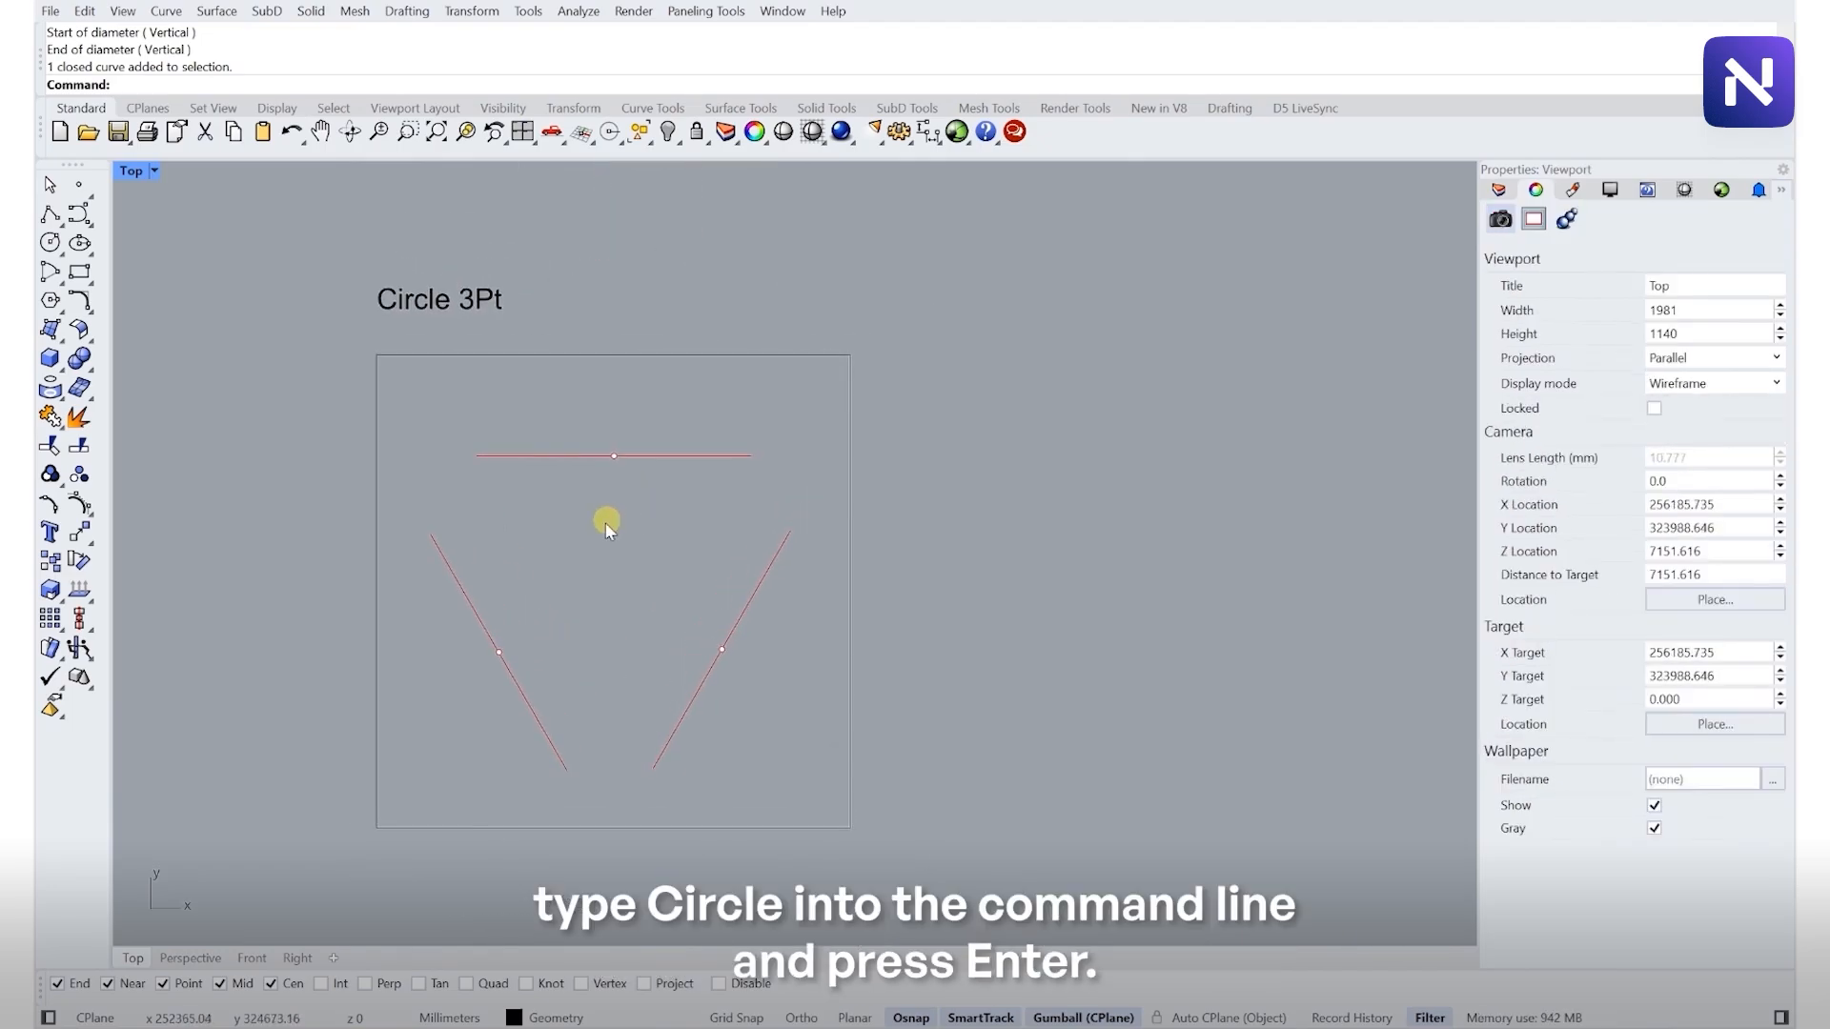
pyautogui.scroll(2, 601, 545)
pyautogui.rightClick(603, 577)
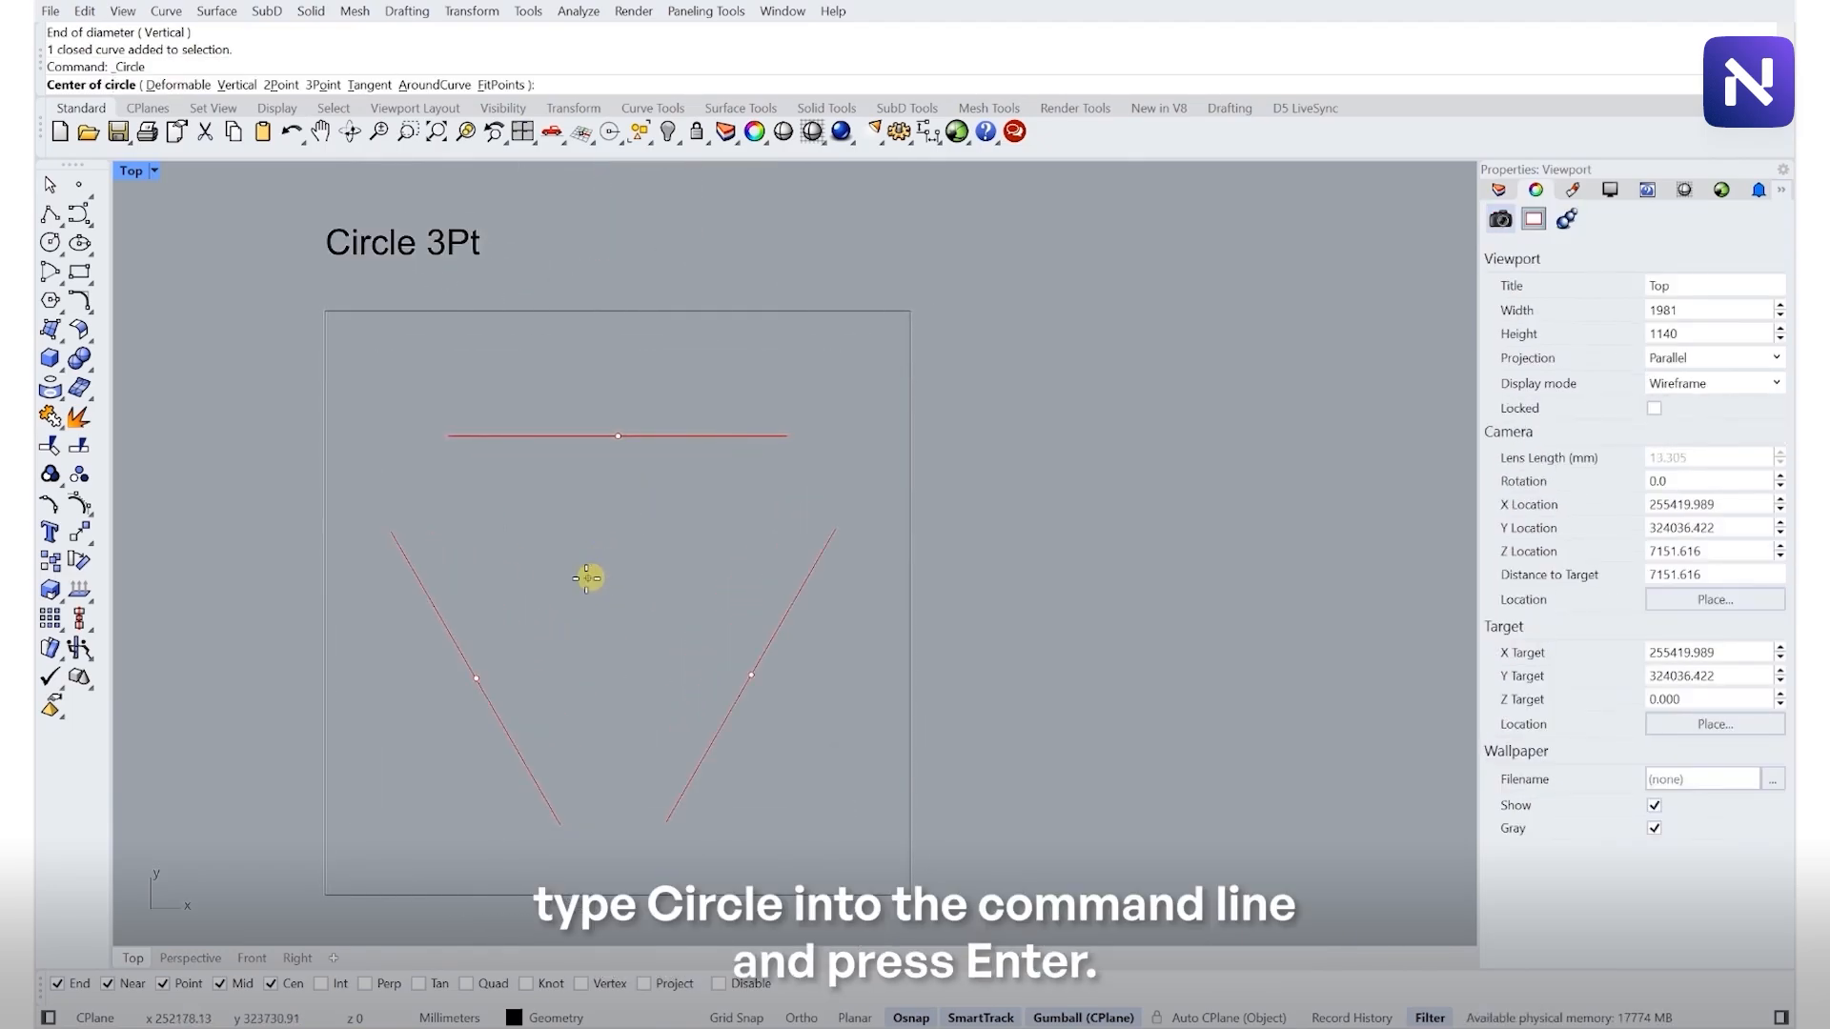
pyautogui.click(321, 85)
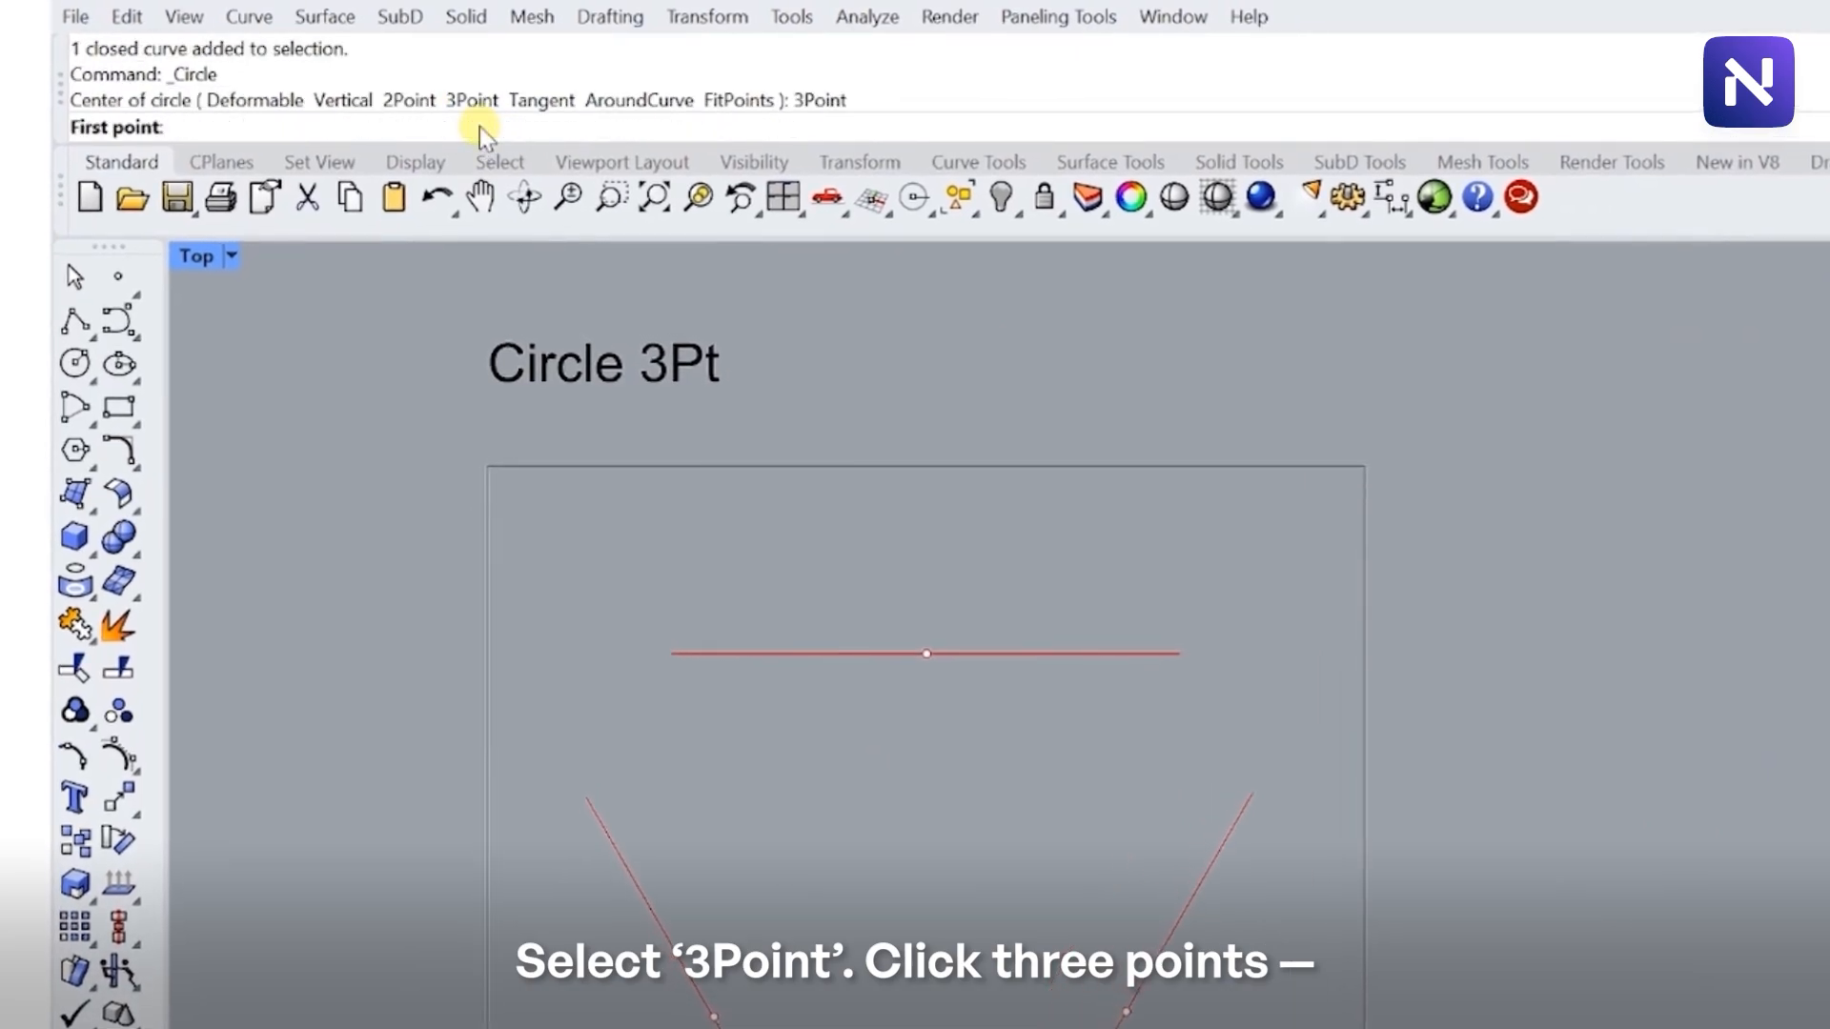
pyautogui.click(714, 1016)
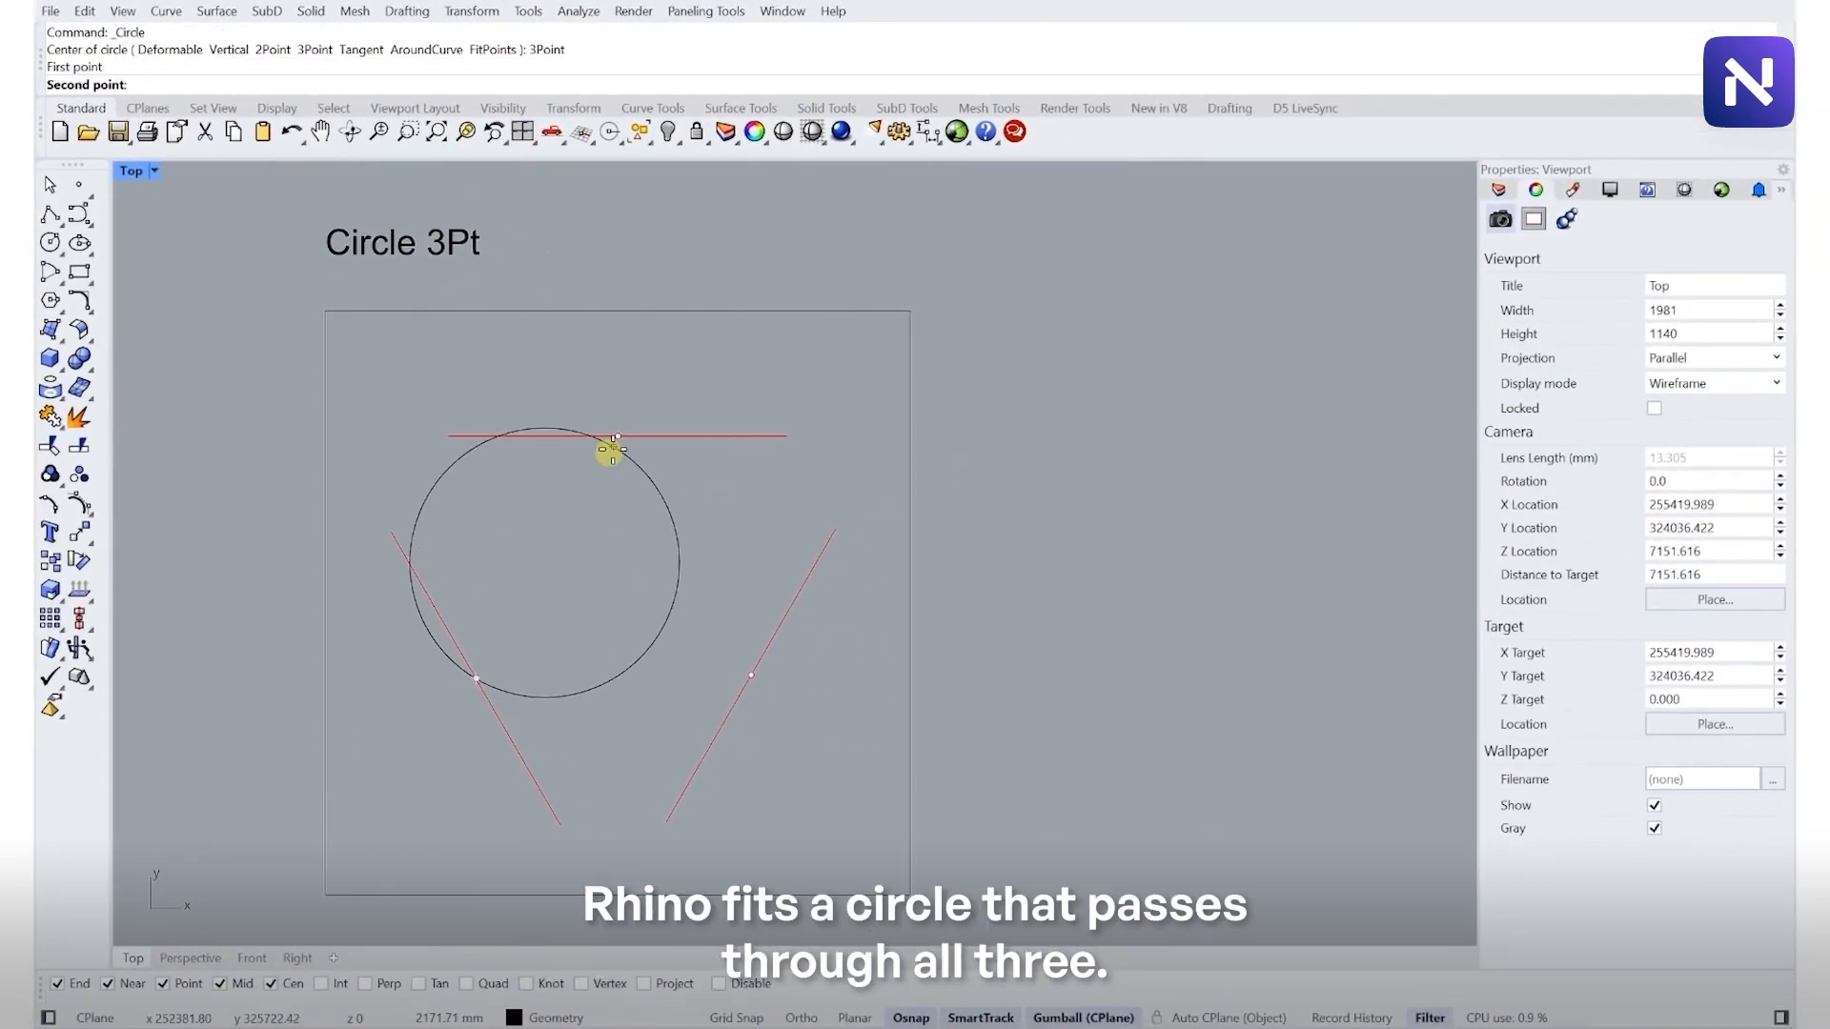
pyautogui.click(617, 436)
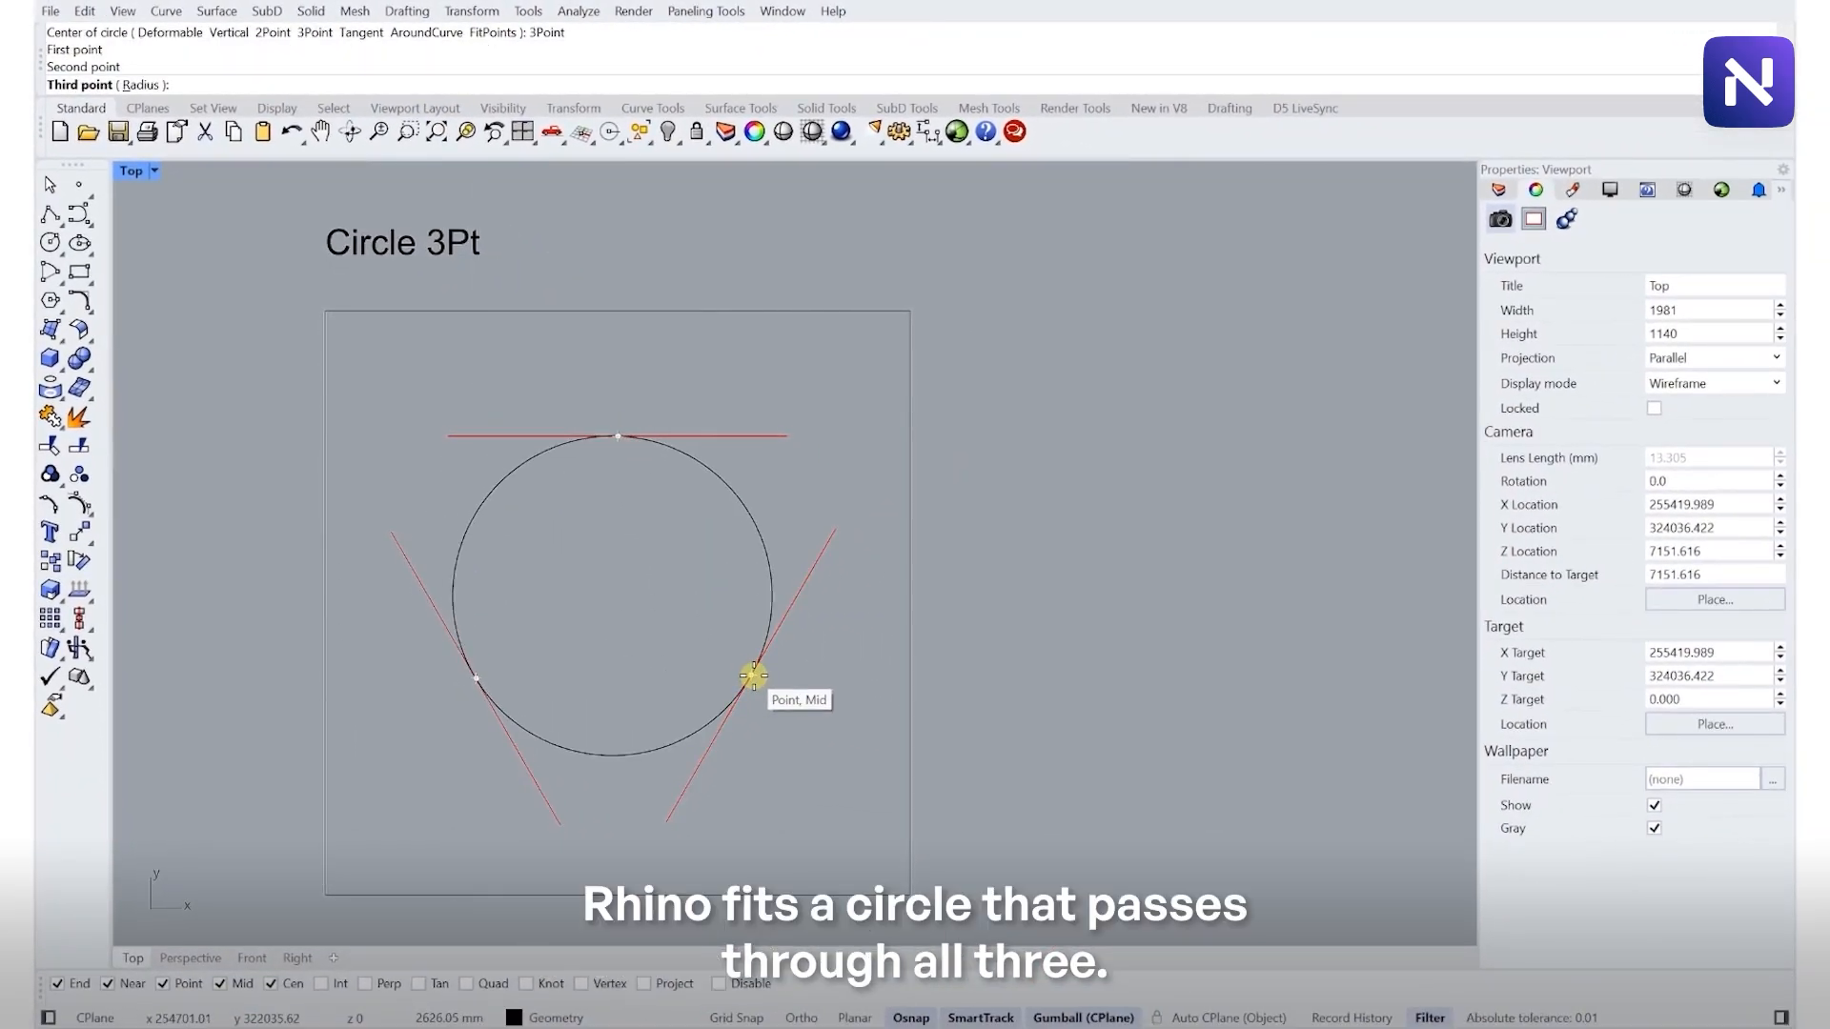
pyautogui.click(752, 674)
pyautogui.click(762, 539)
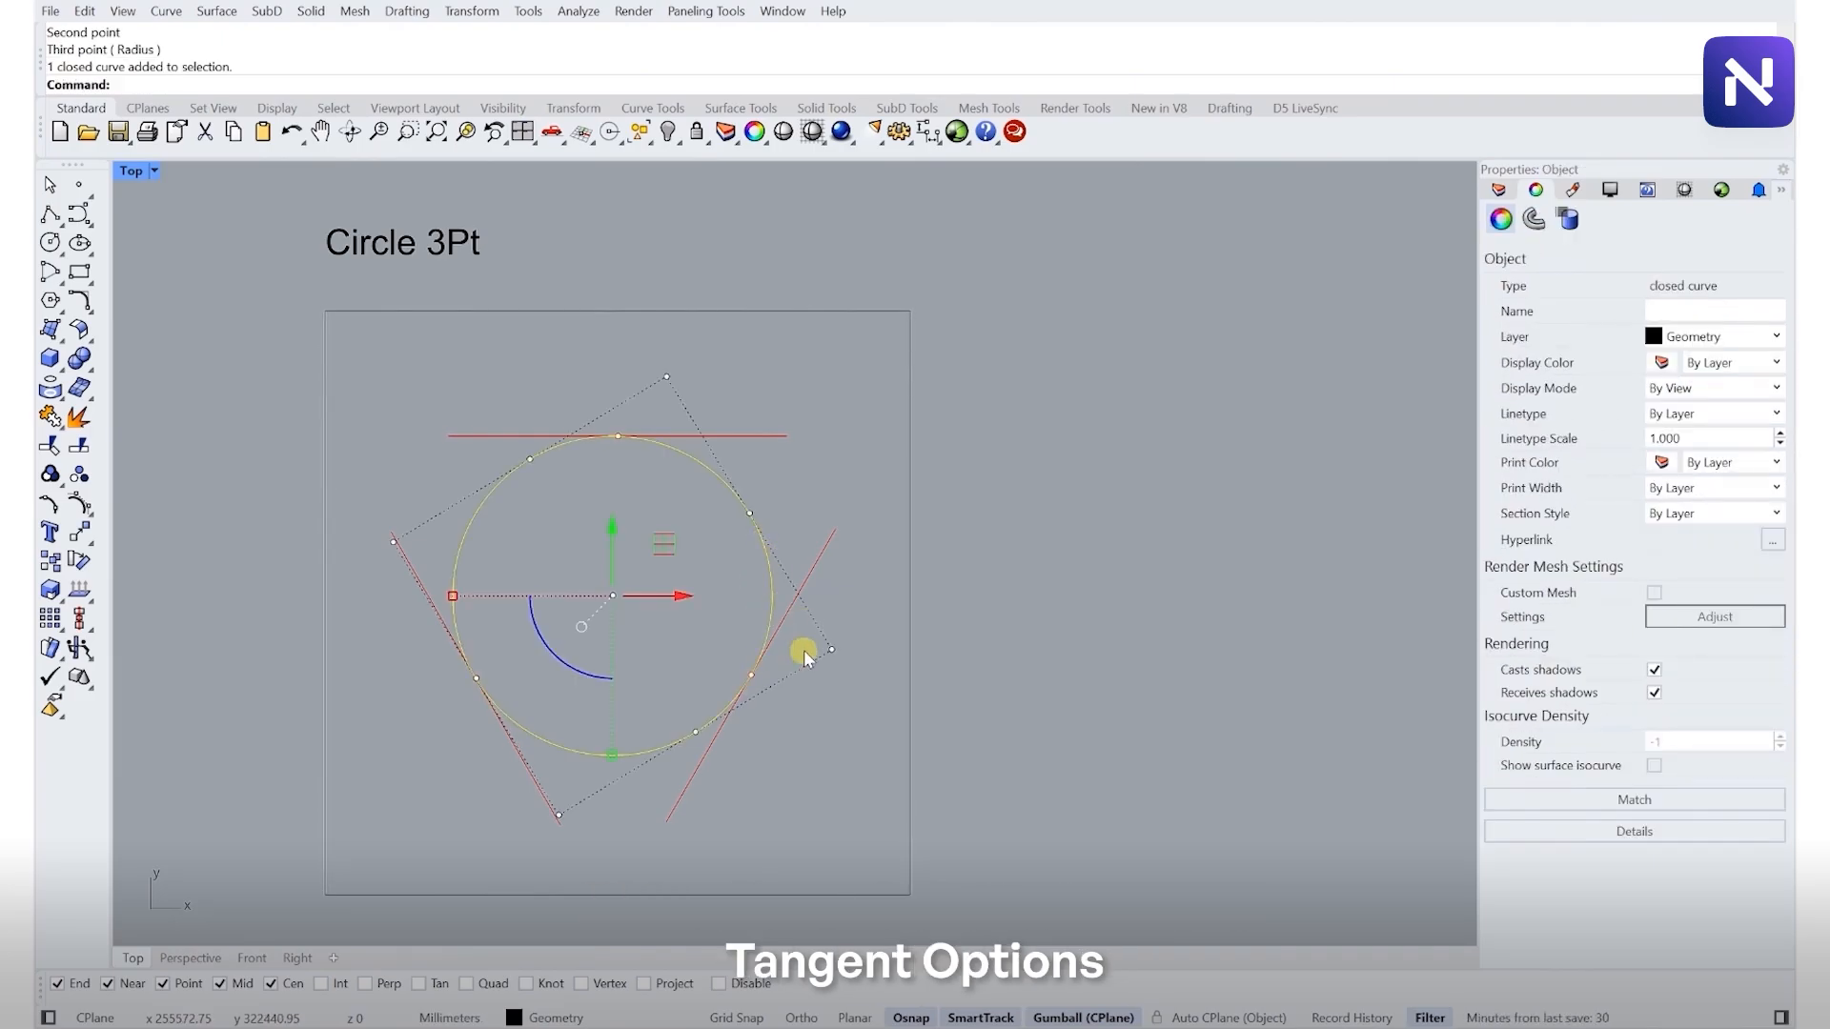
pyautogui.click(224, 927)
# - Draw a Tangent circle touching the small circle and the right arc in the Tangent option frame
pyautogui.scroll(-10, 475, 606)
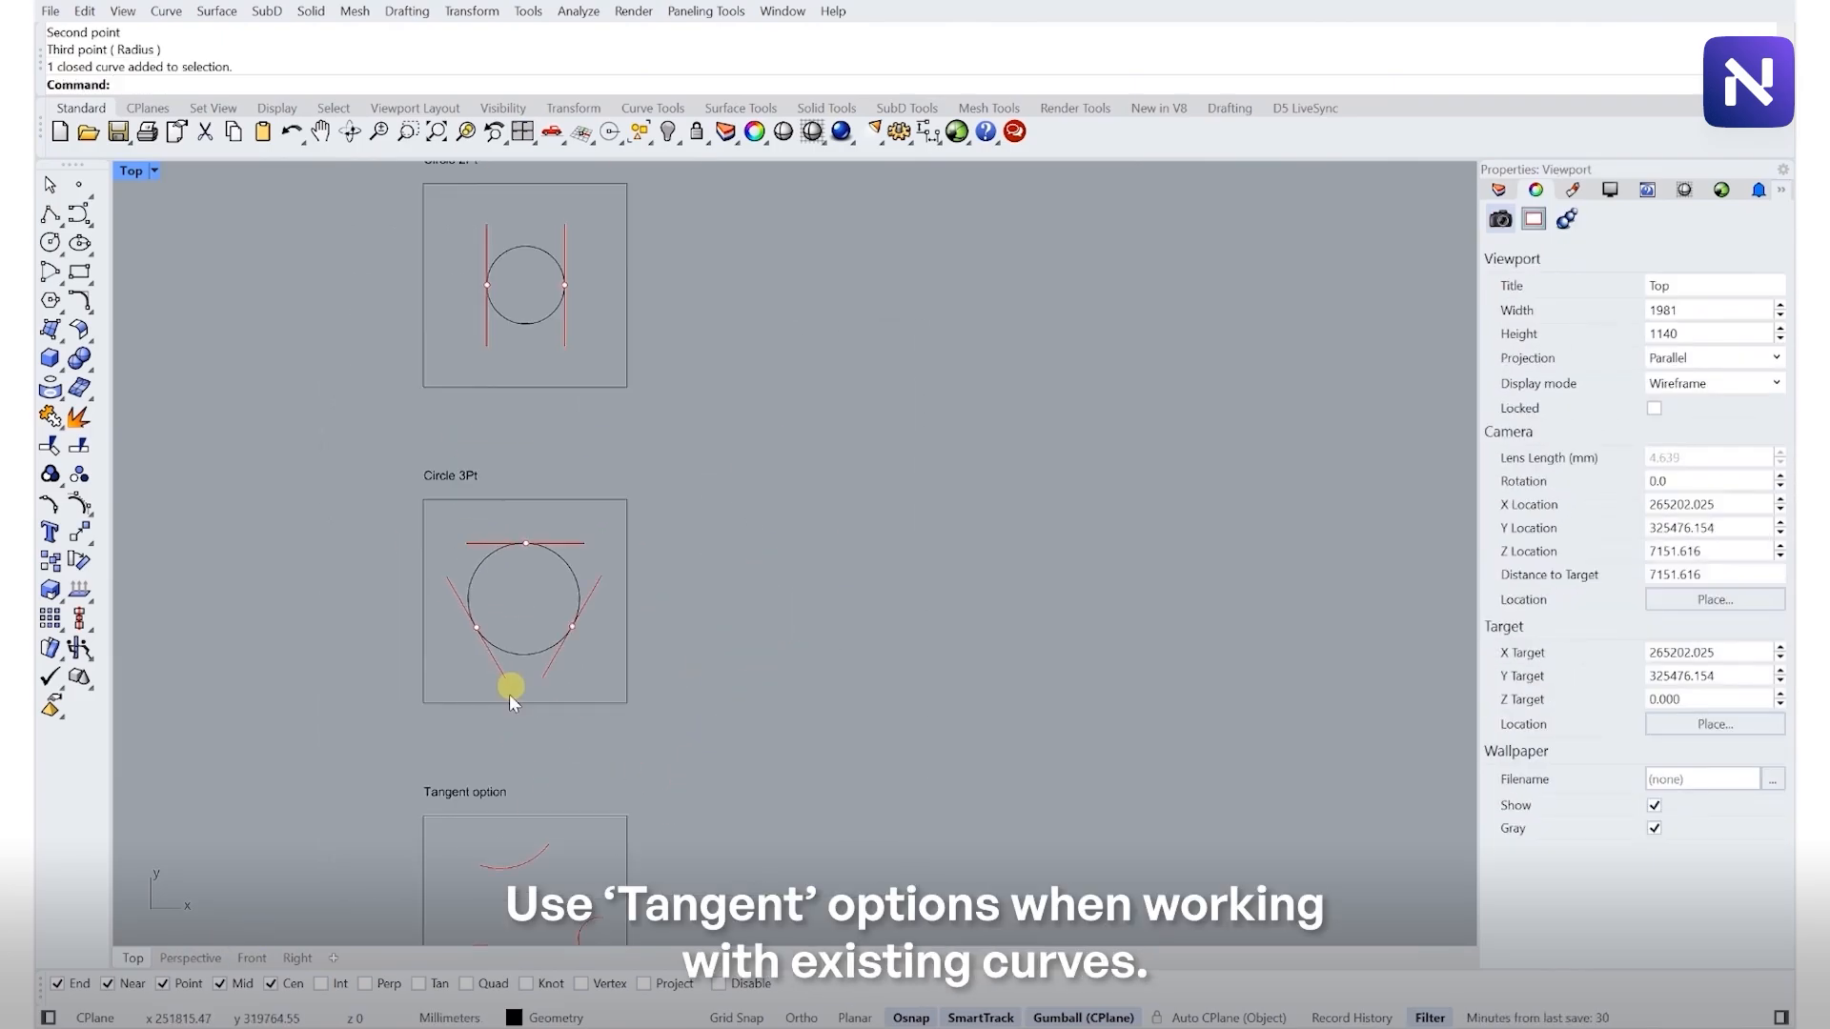
pyautogui.moveTo(515, 896); pyautogui.dragTo(524, 653, button='right')
pyautogui.scroll(8, 522, 656)
pyautogui.moveTo(536, 719); pyautogui.dragTo(543, 617, button='right')
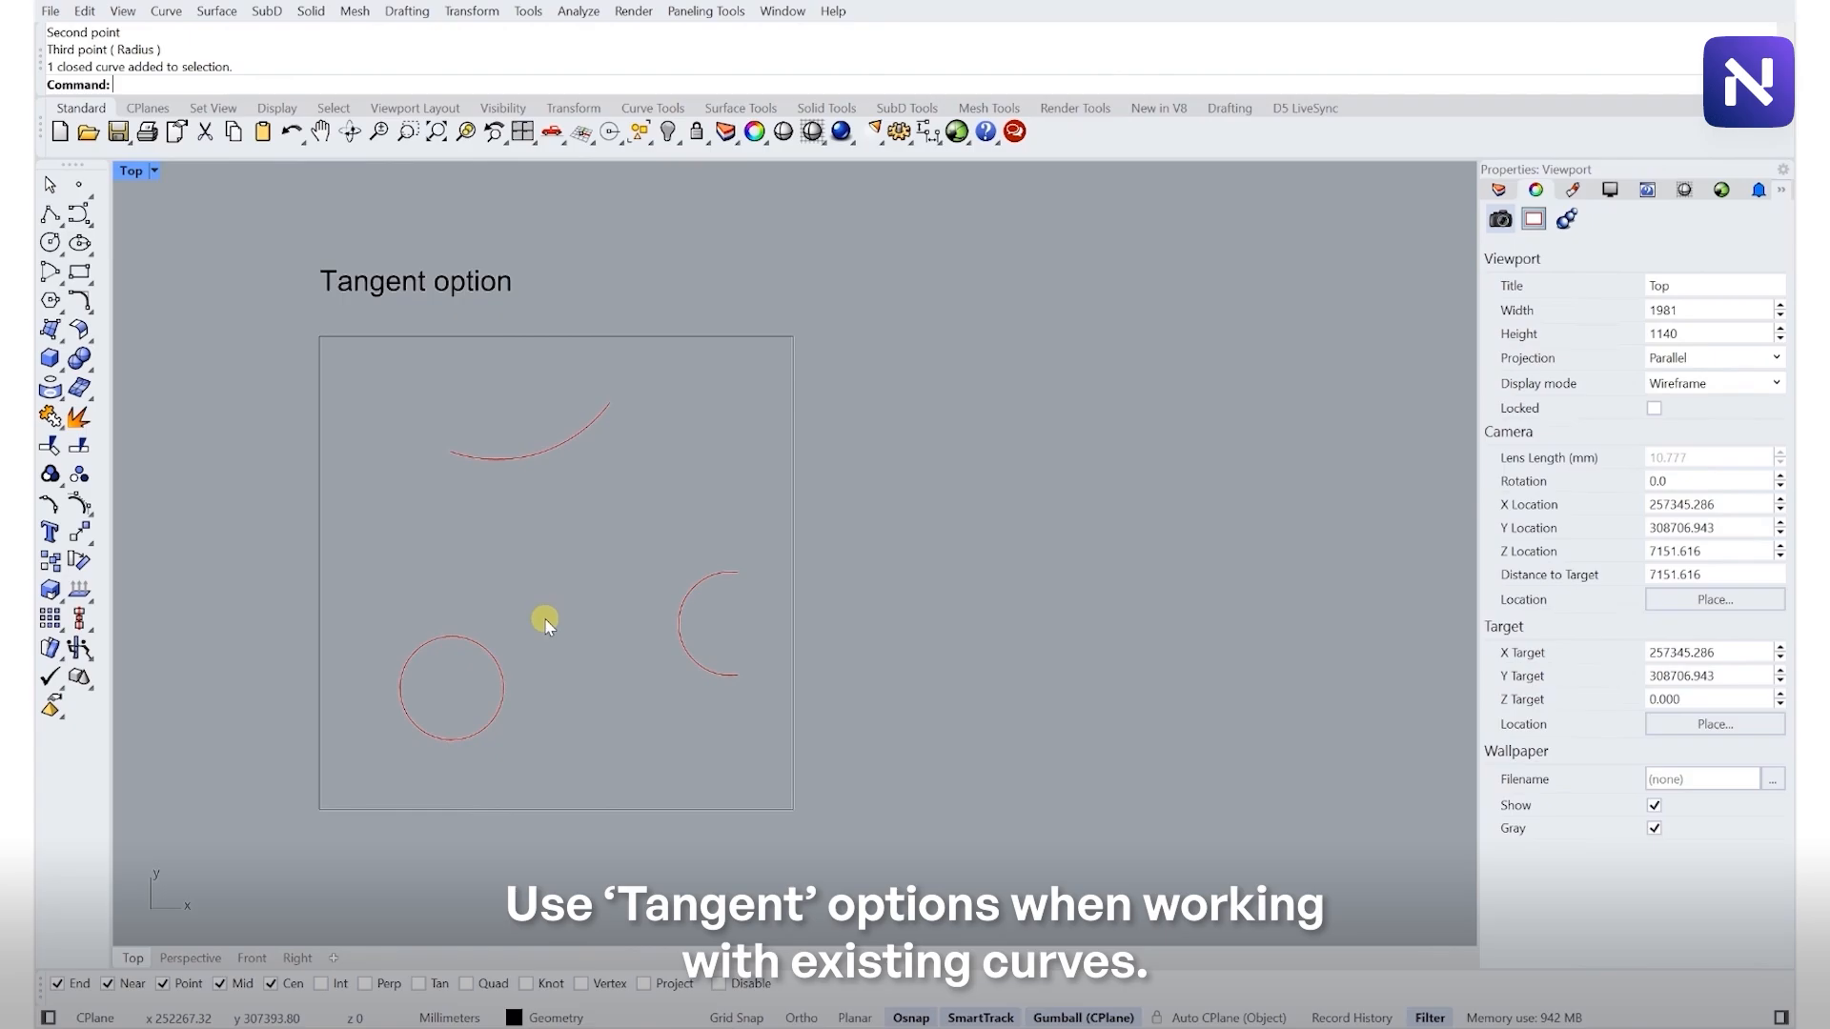
pyautogui.write('ci')
pyautogui.press('Return')
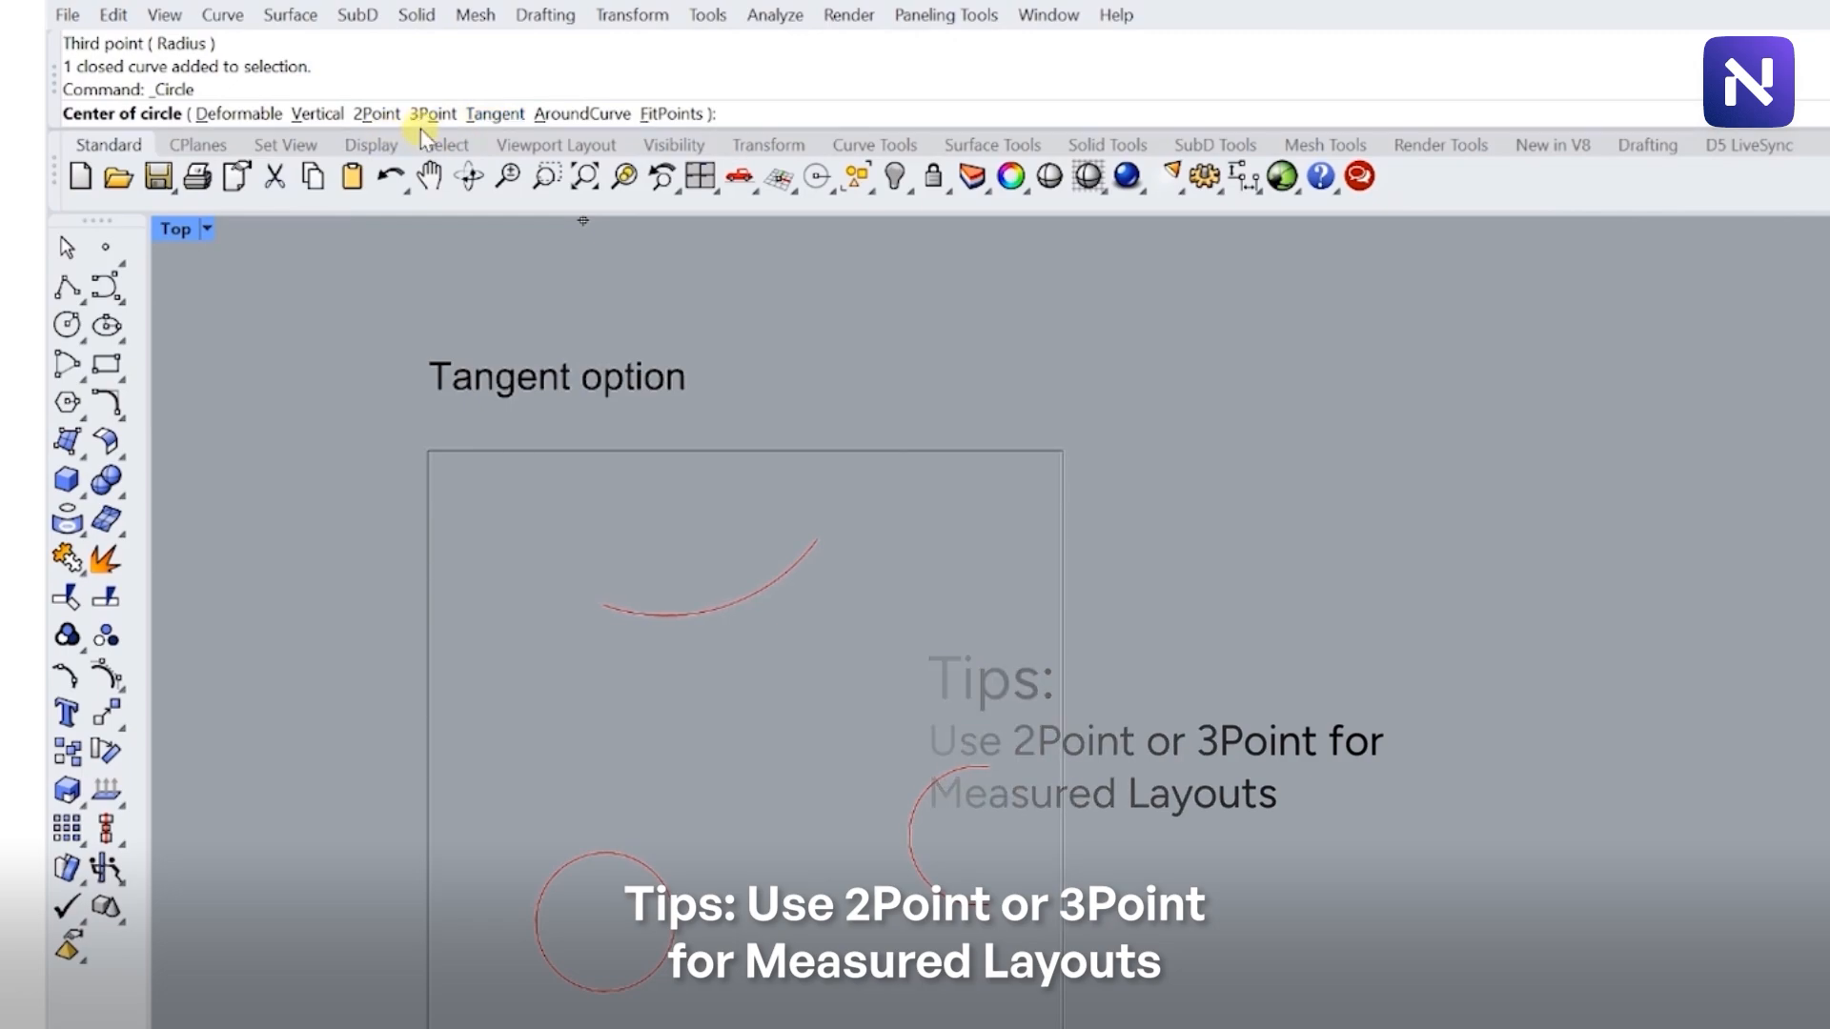
pyautogui.press('Escape')
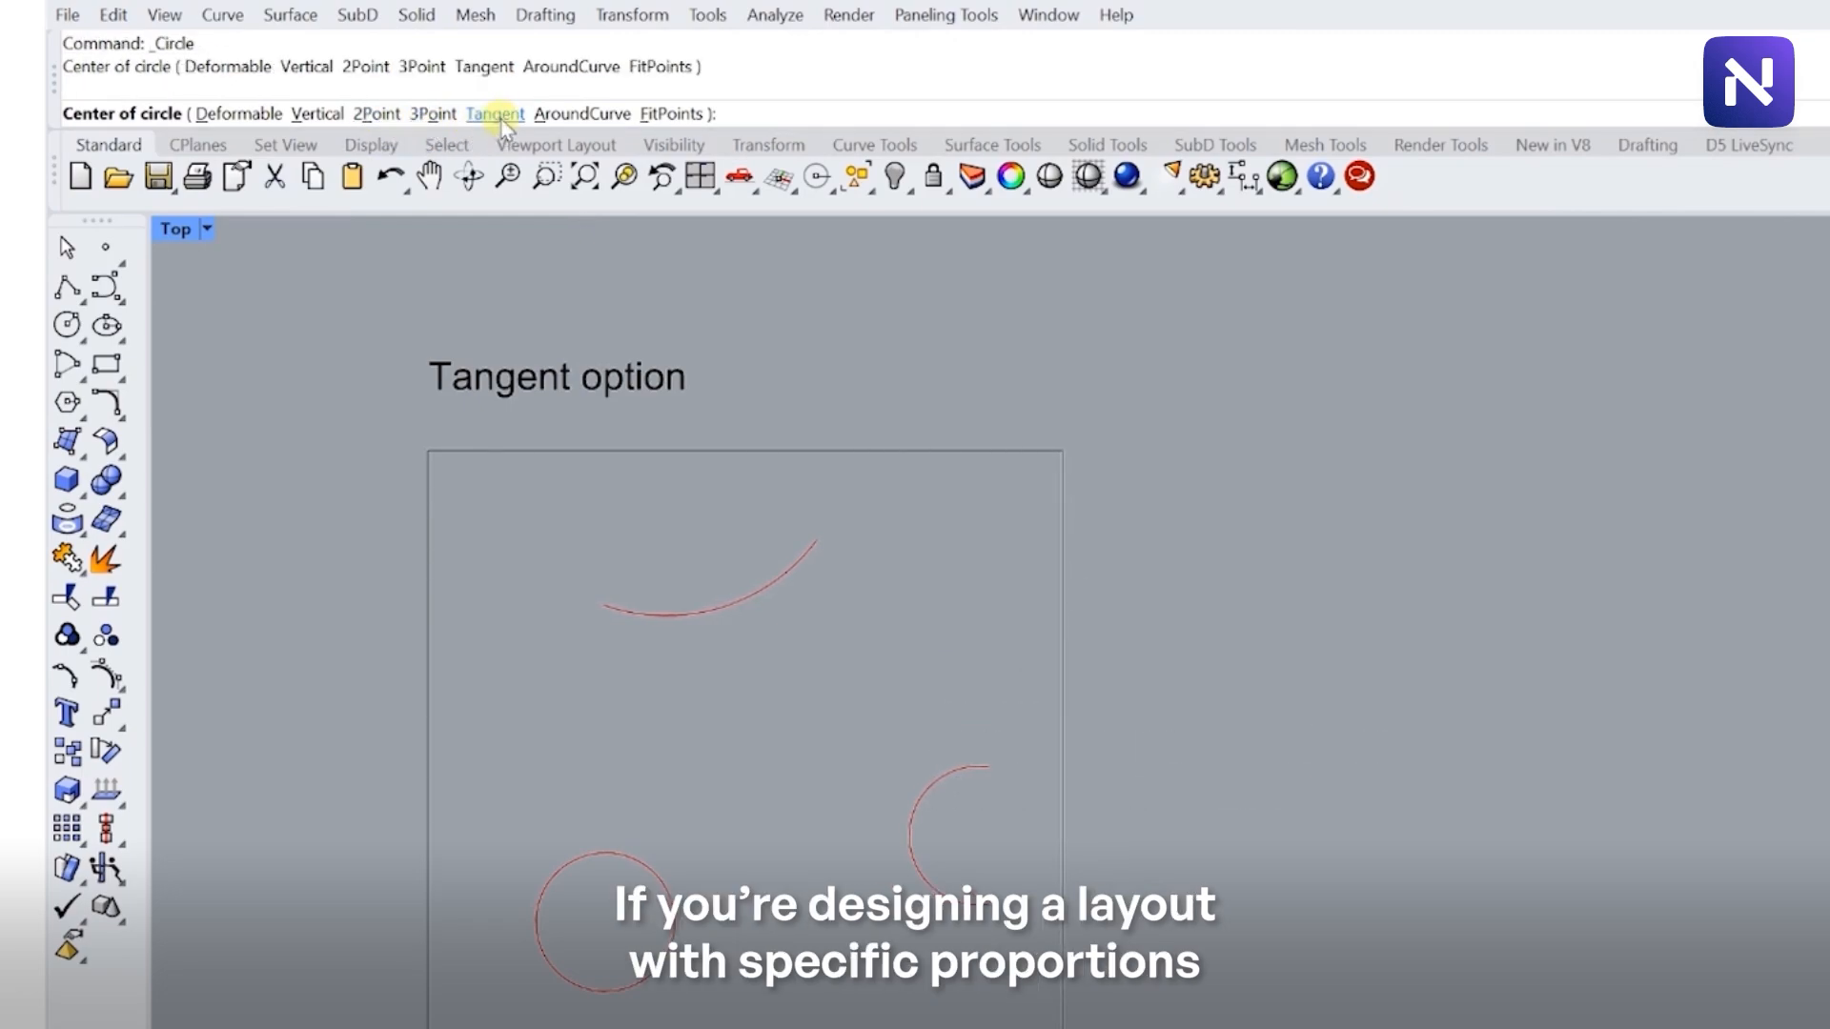
pyautogui.press('Return')
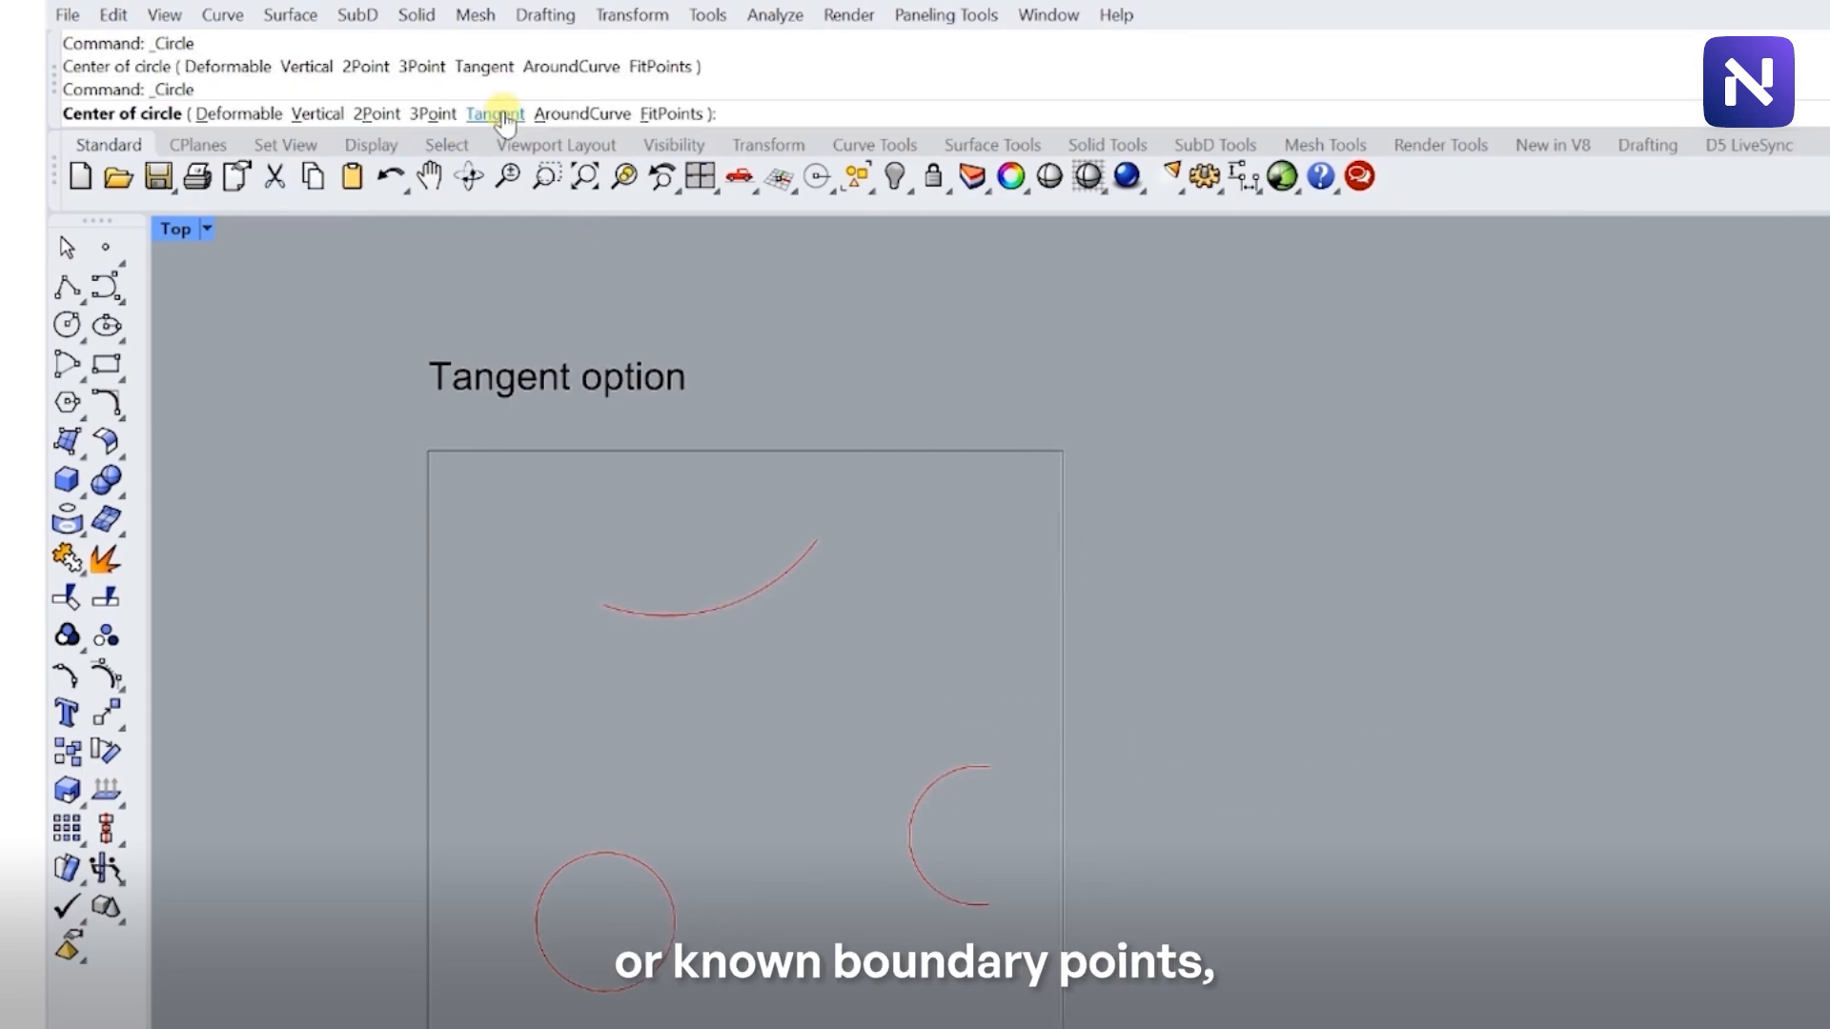
pyautogui.click(495, 115)
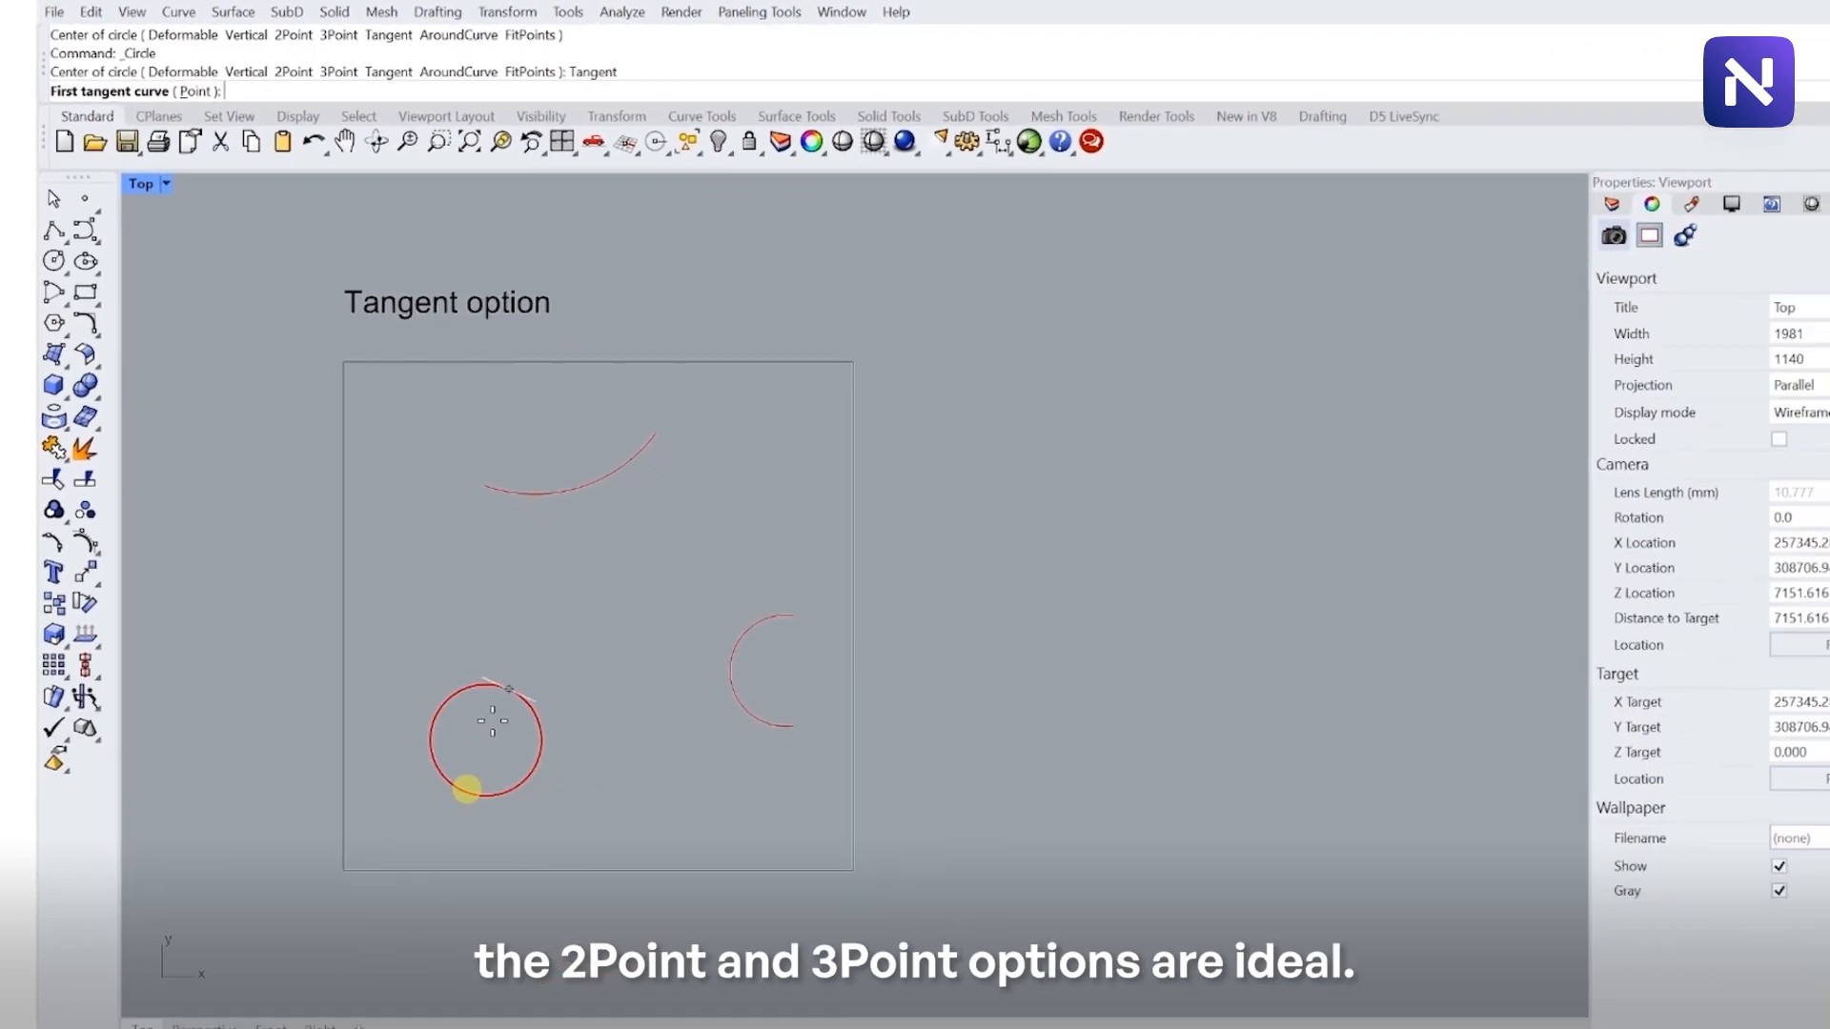
pyautogui.click(491, 653)
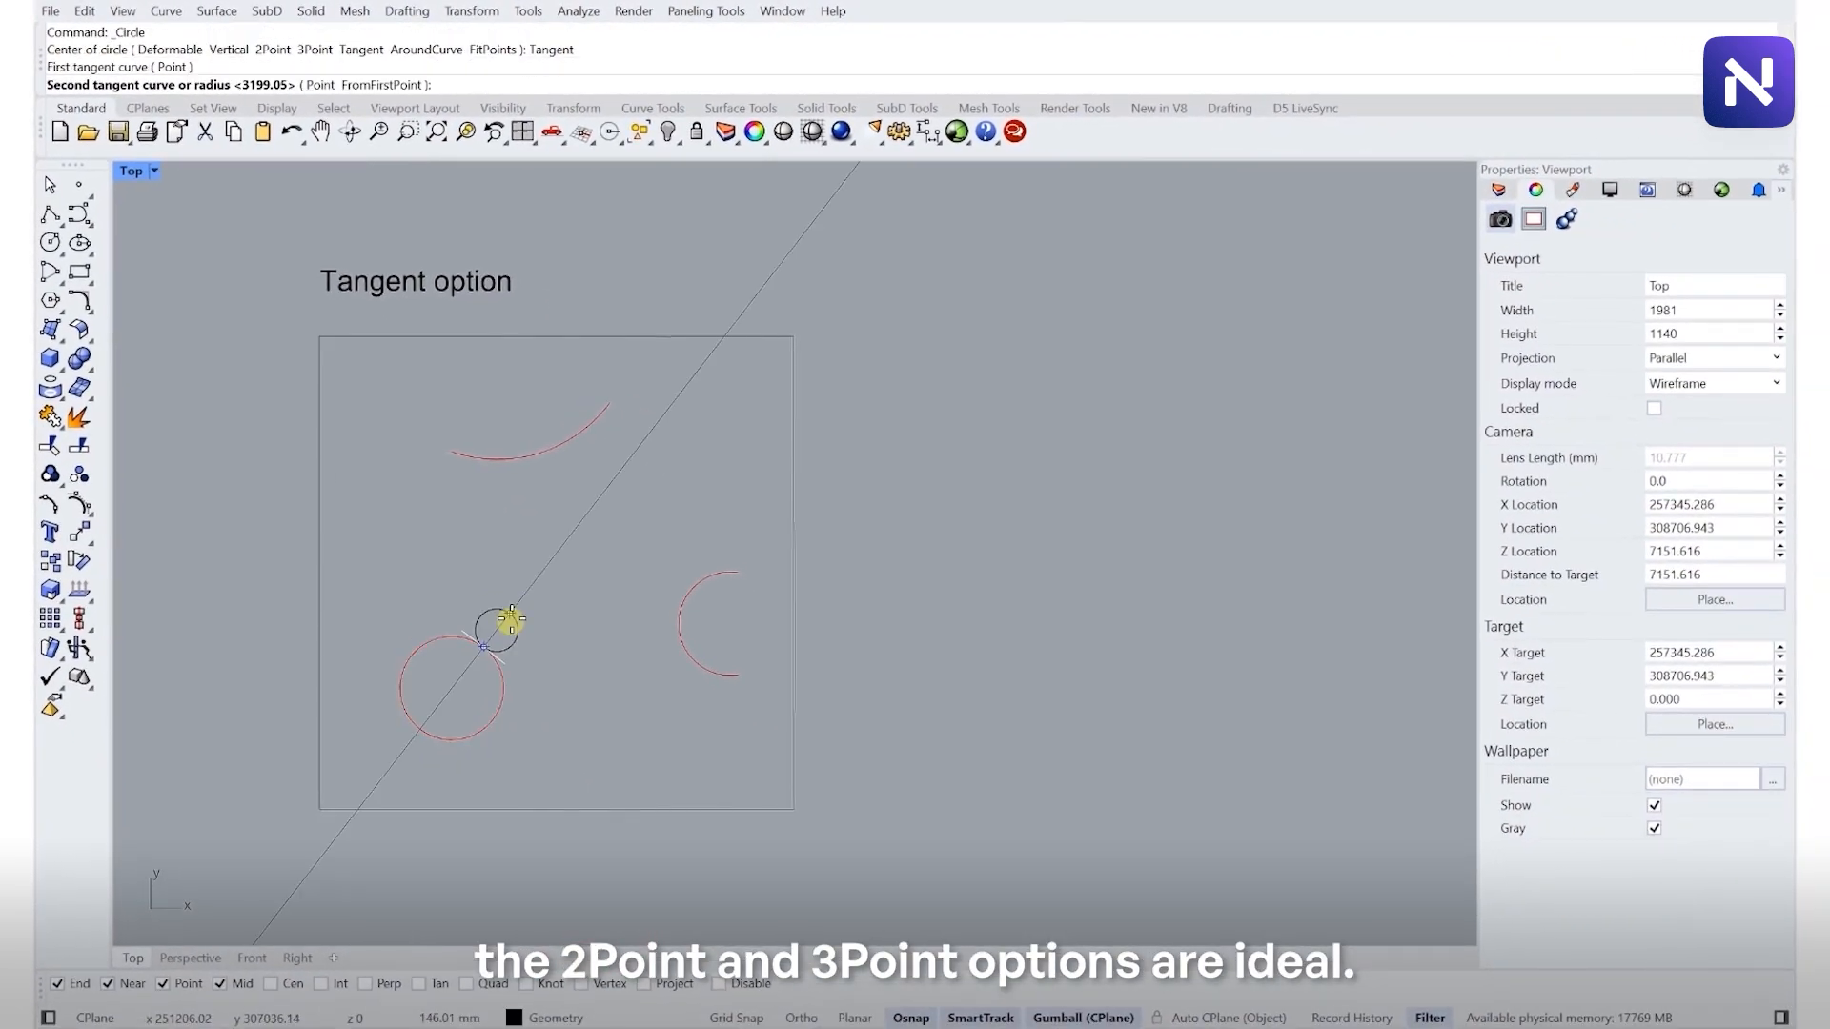
pyautogui.click(677, 620)
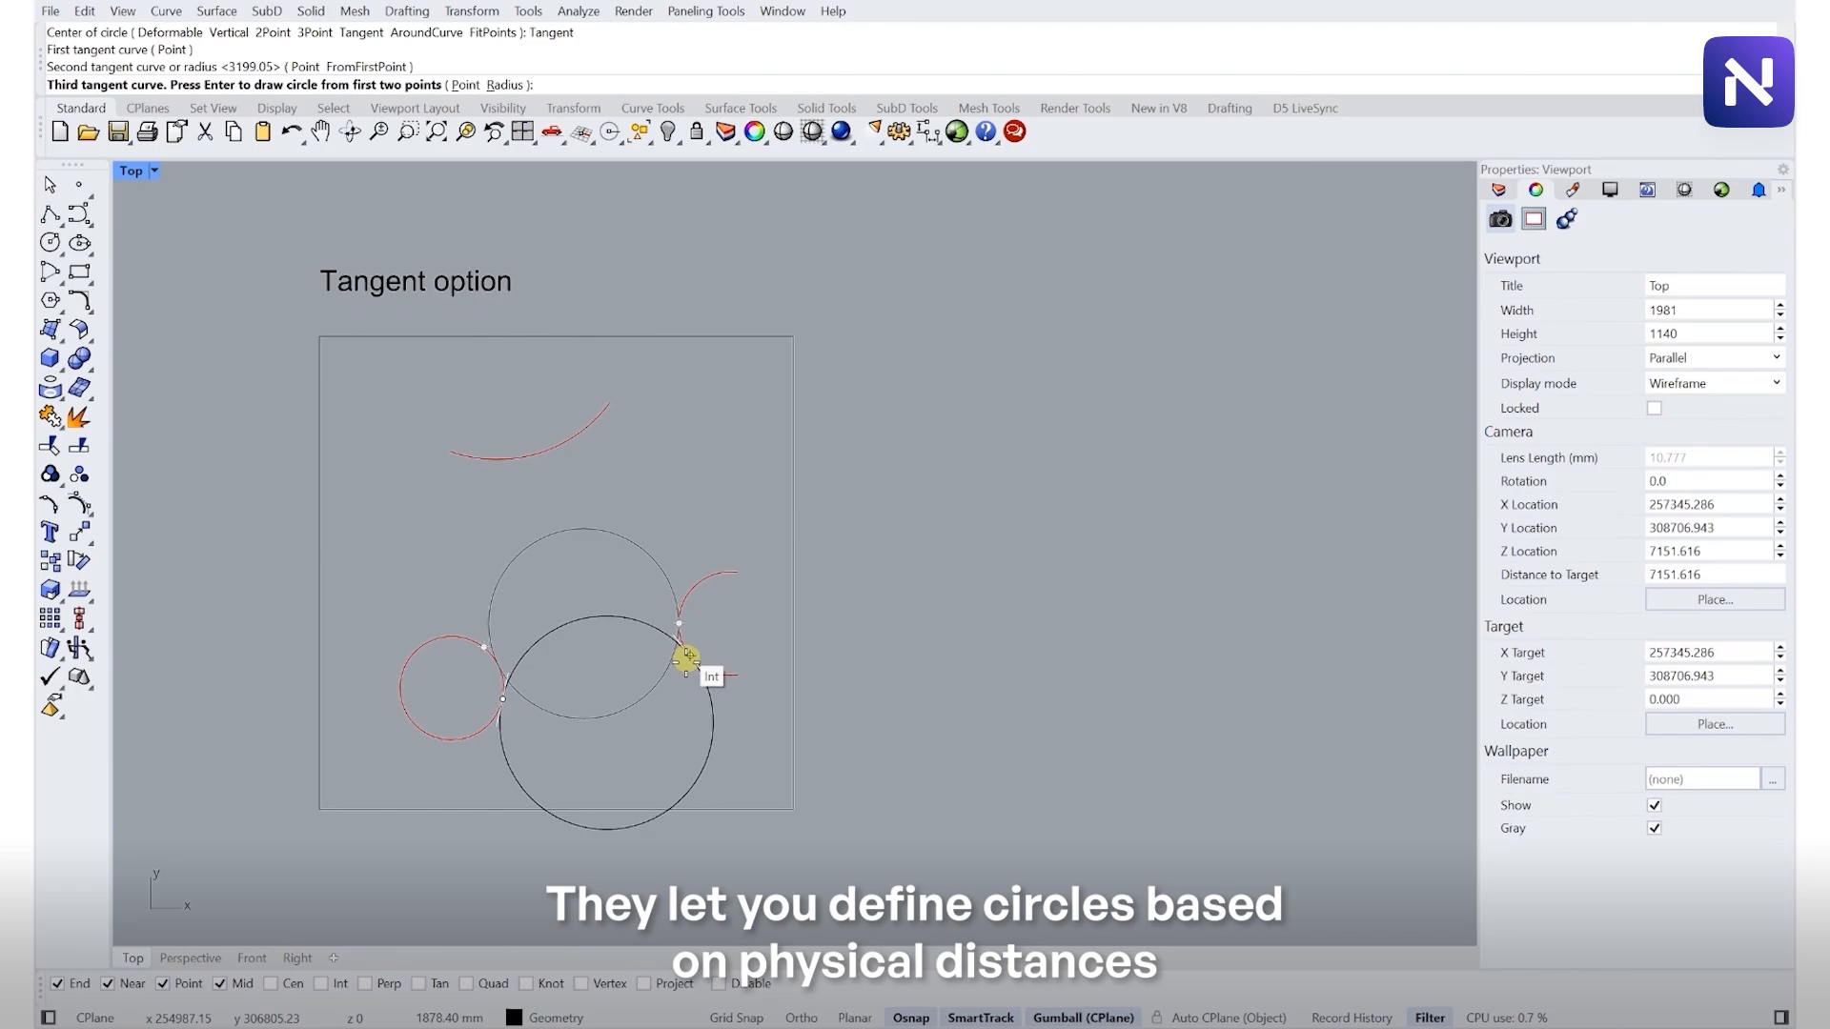
pyautogui.press('Return')
pyautogui.press('Return')
pyautogui.click(463, 636)
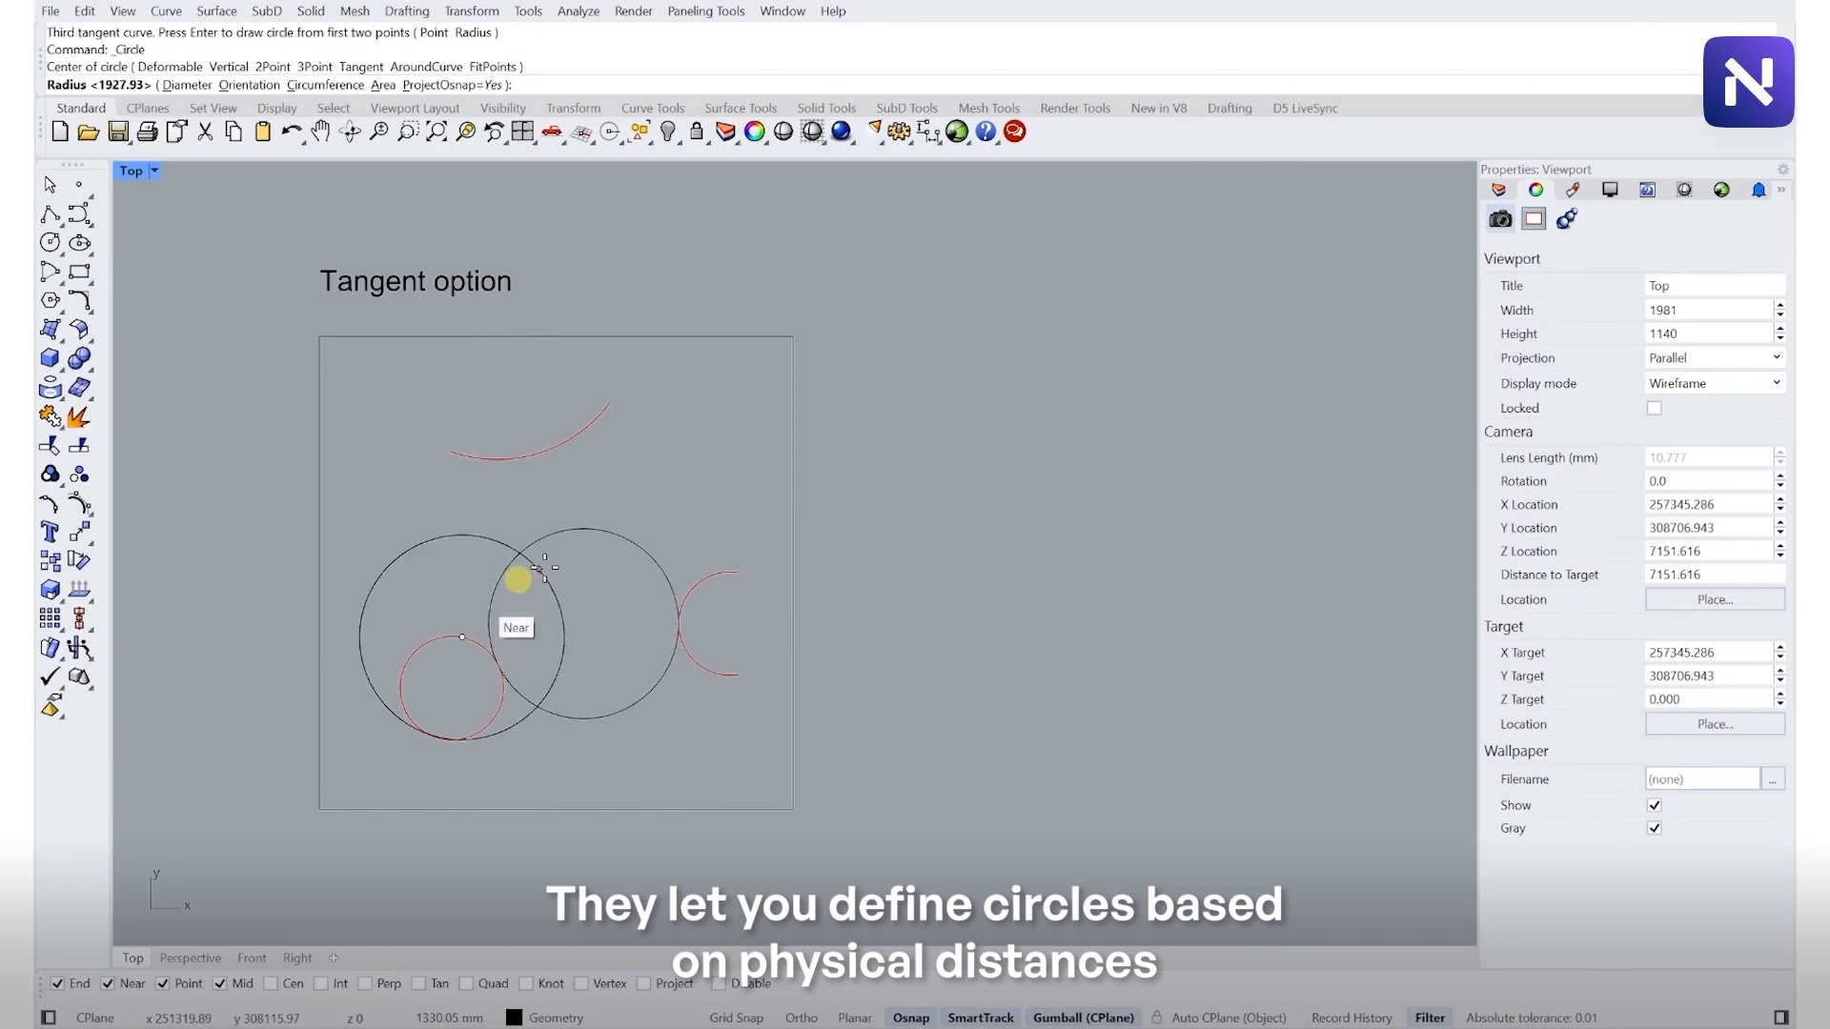
pyautogui.press('Escape')
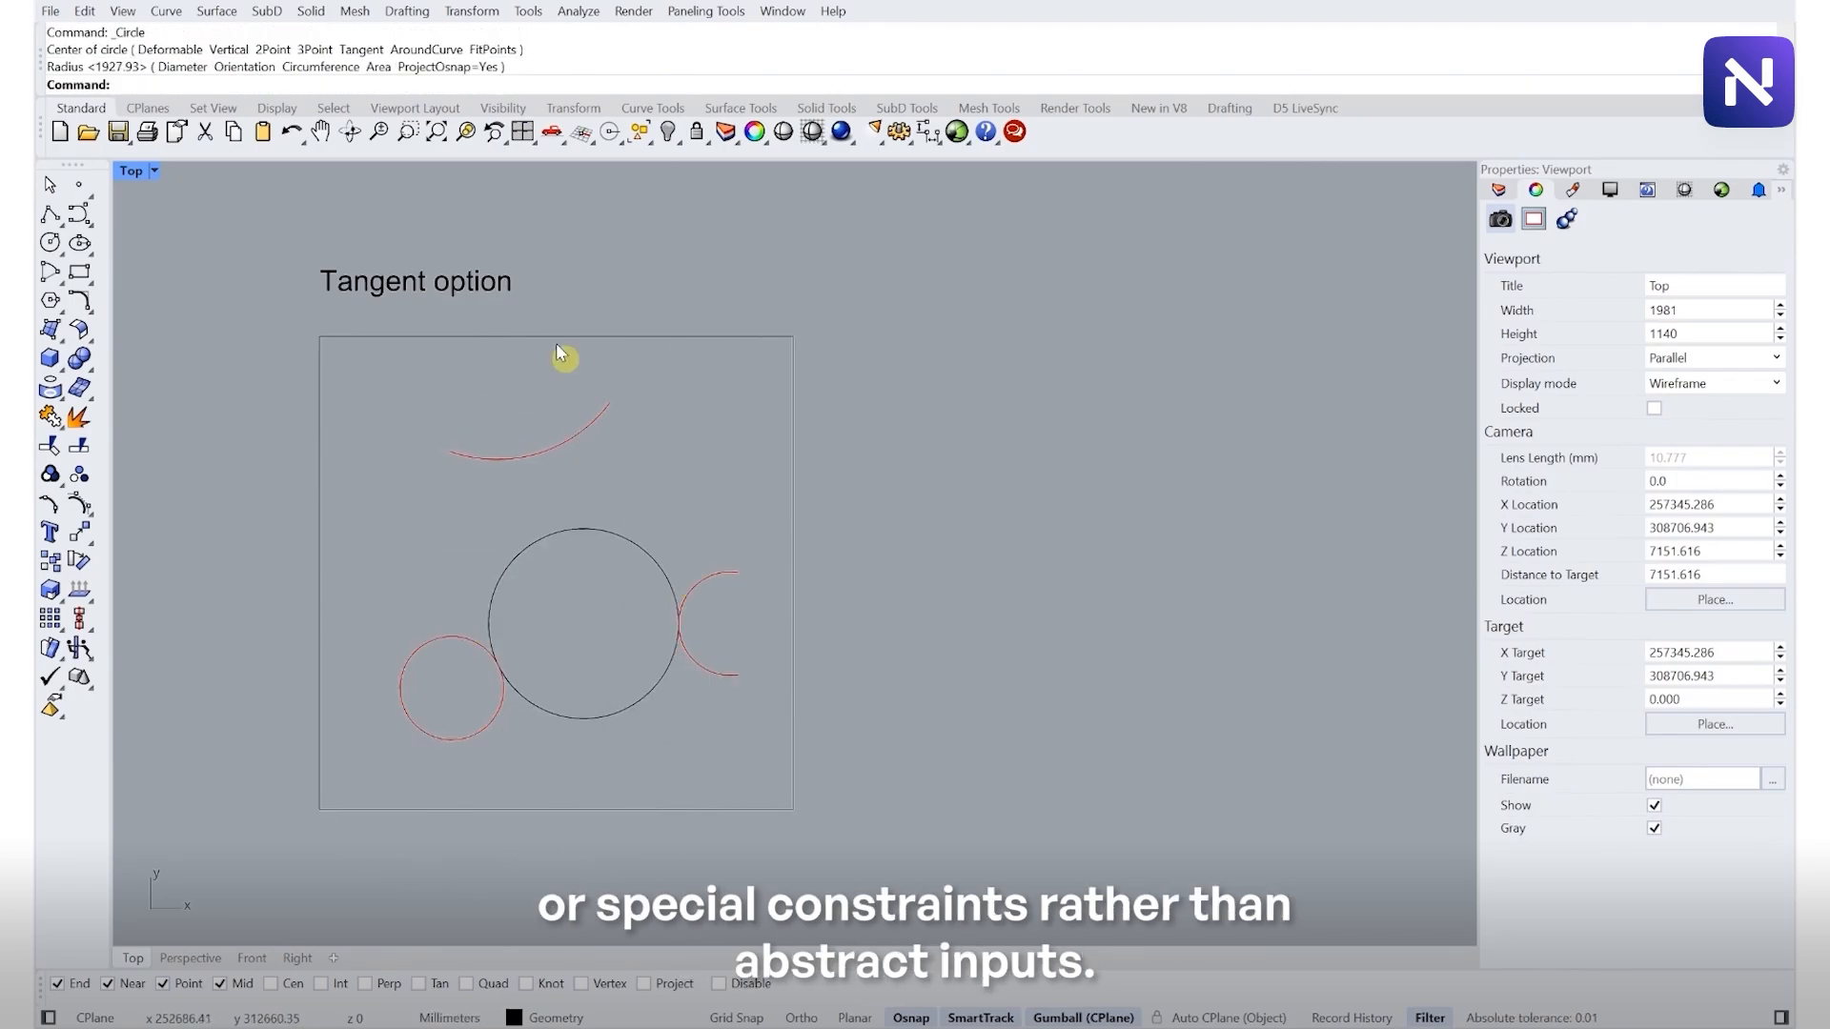
# - Draw a Tangent circle touching the small circle, the right arc and the top arc
pyautogui.press('Return')
pyautogui.click(362, 84)
pyautogui.click(469, 639)
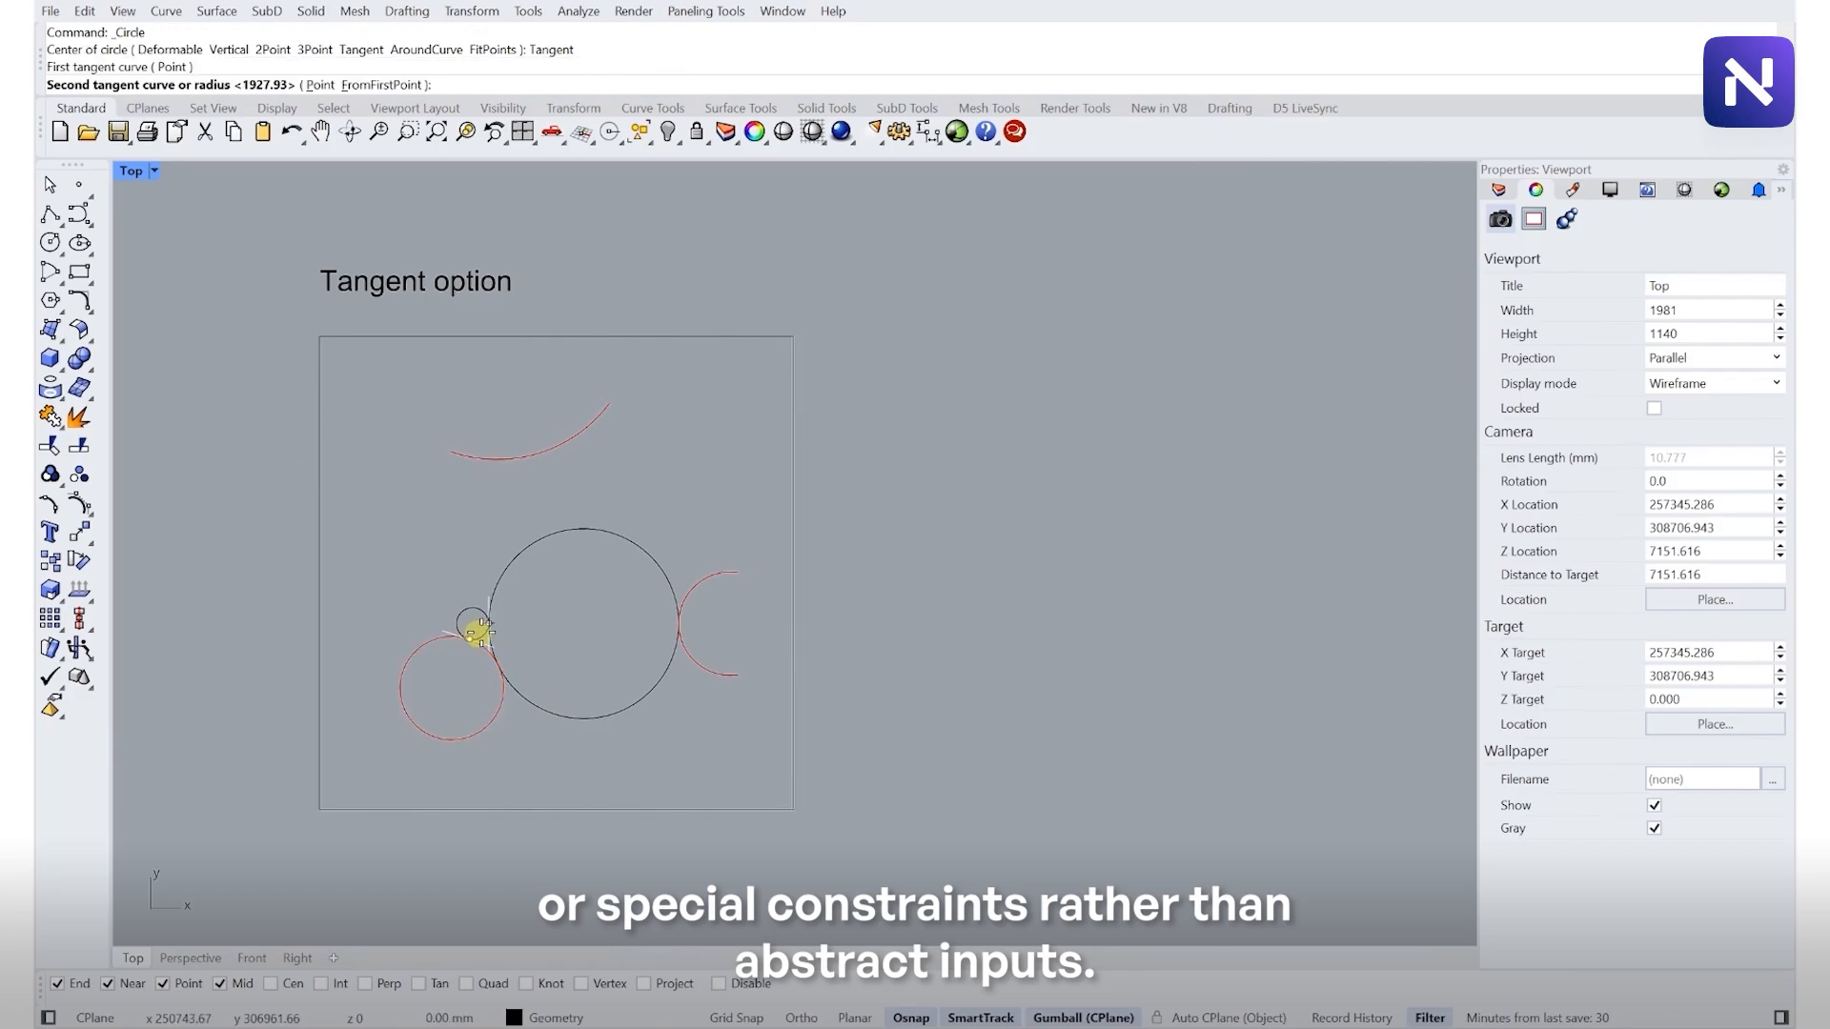
pyautogui.click(696, 588)
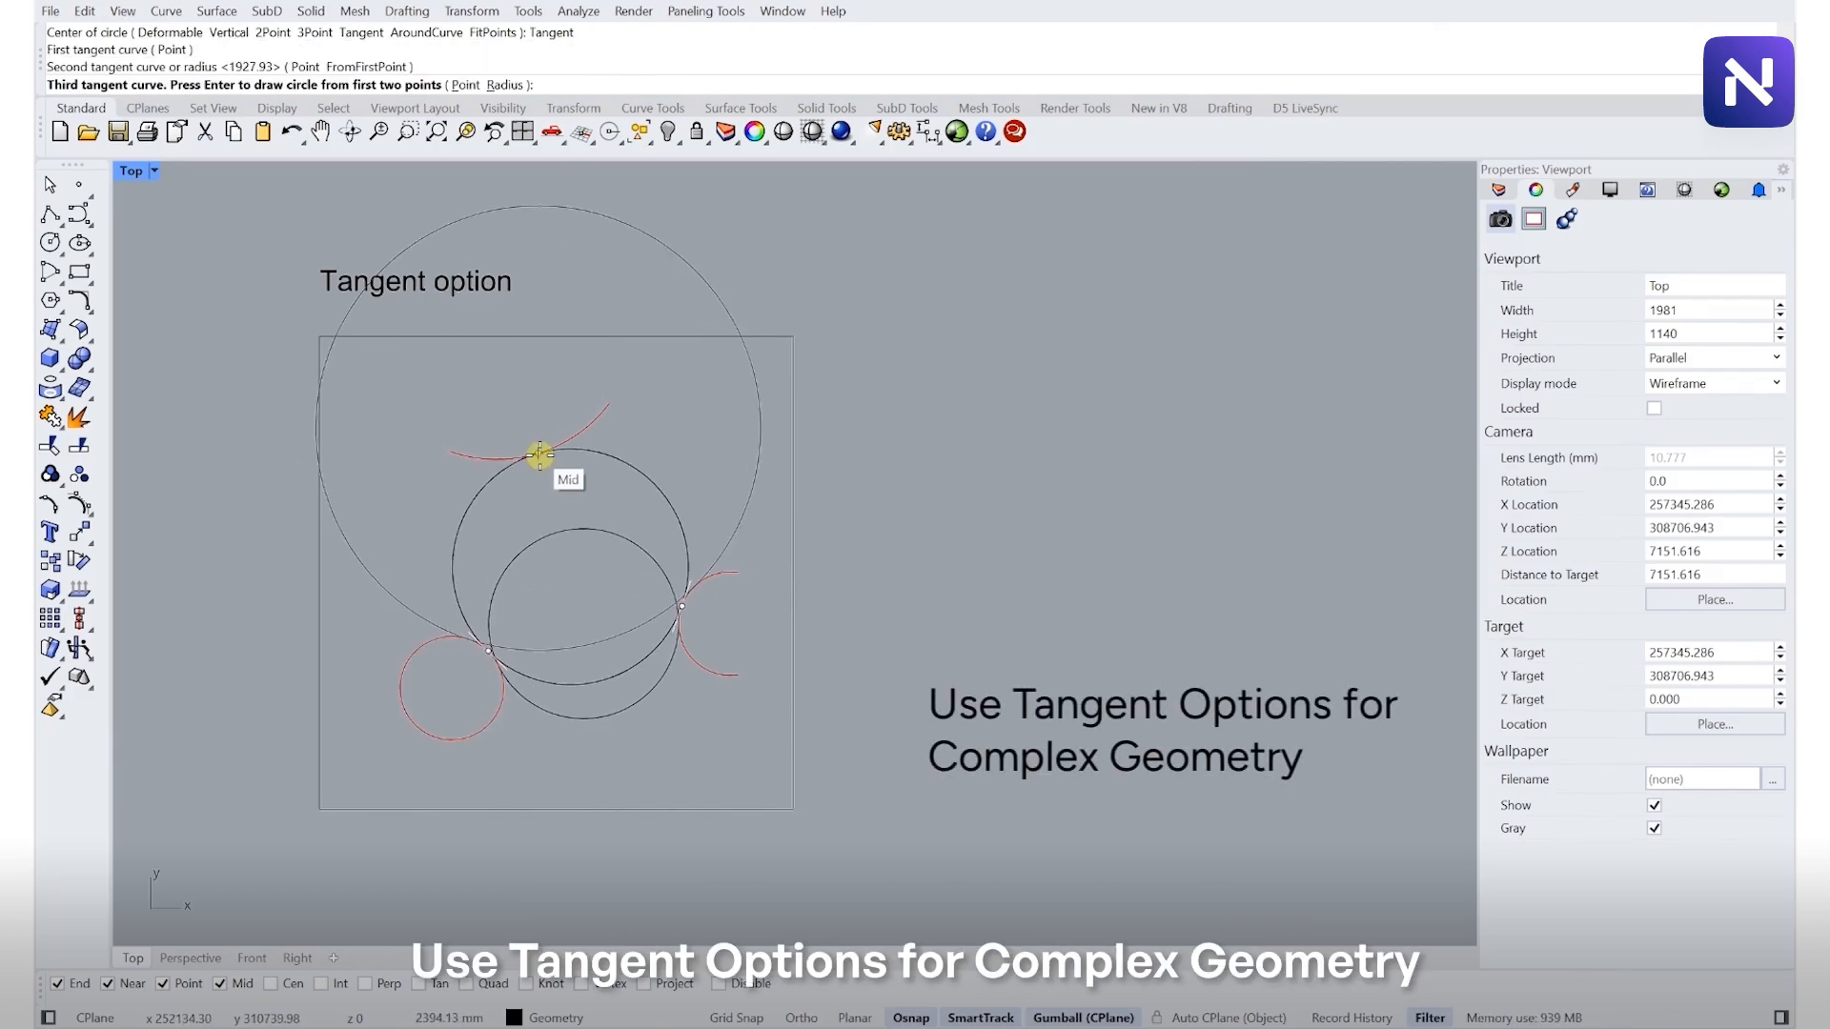
pyautogui.click(539, 454)
pyautogui.click(580, 453)
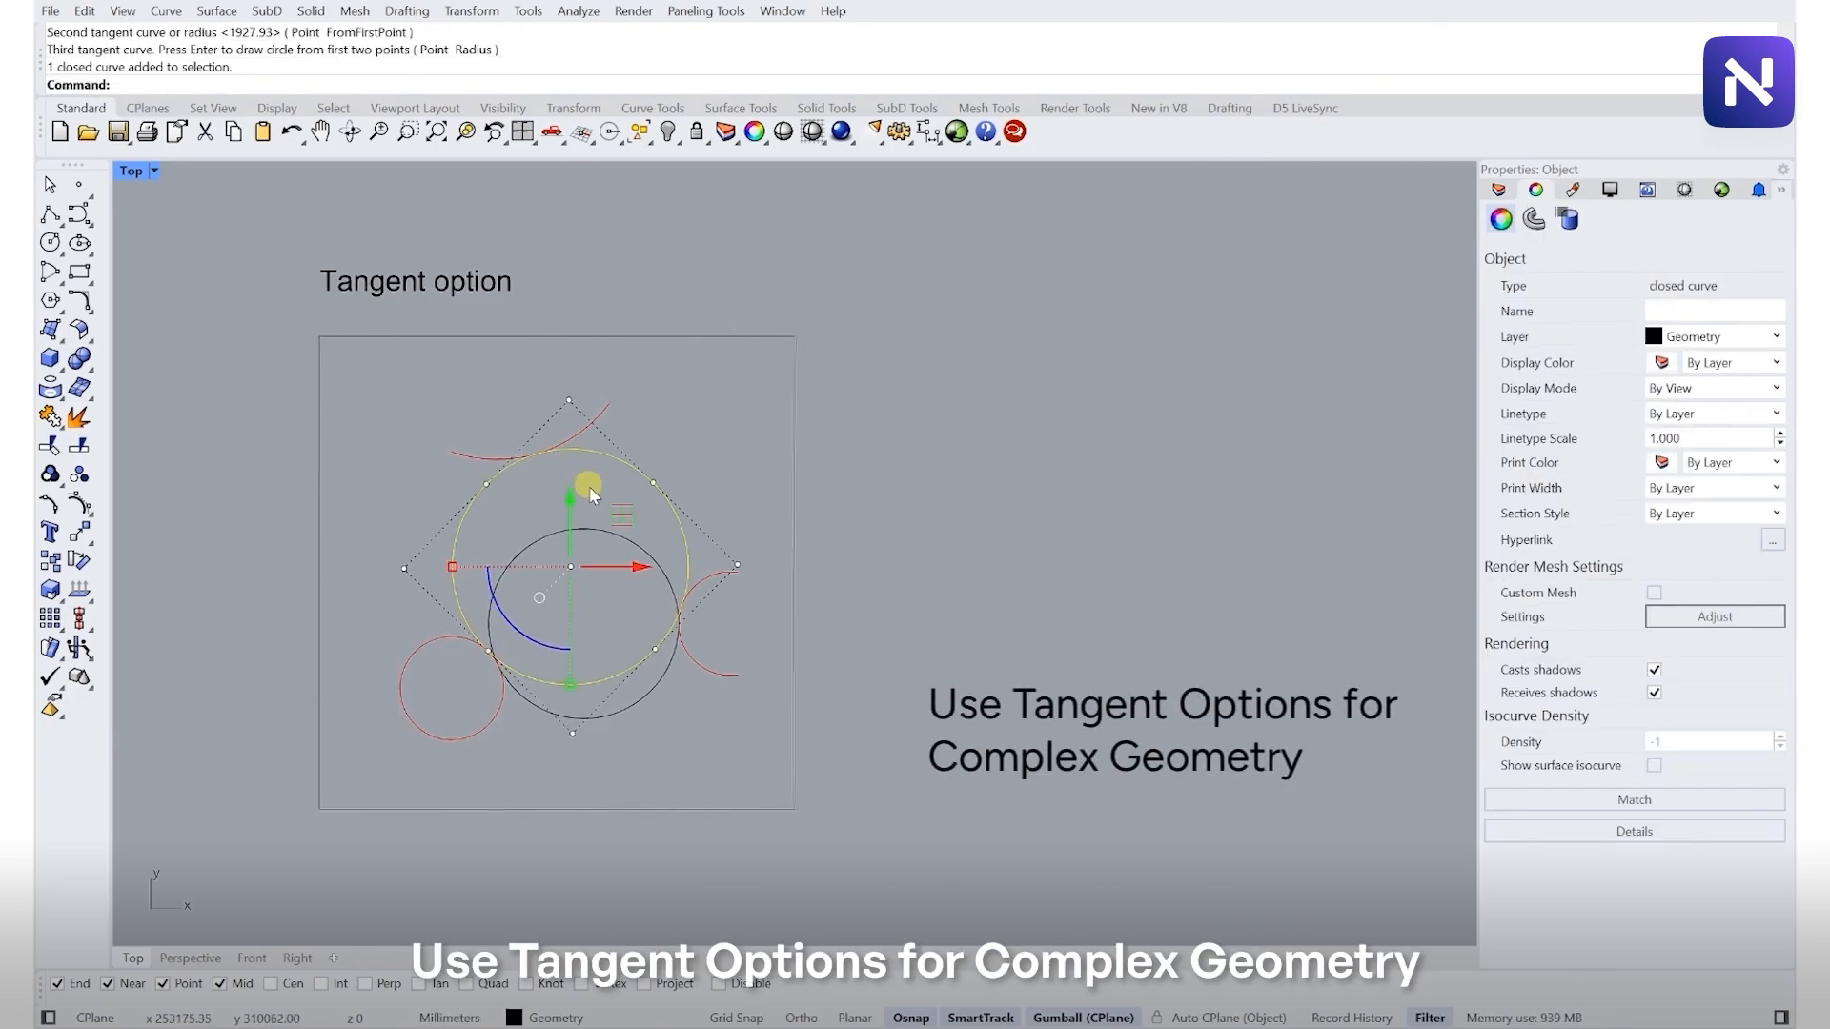
pyautogui.click(631, 545)
pyautogui.click(651, 577)
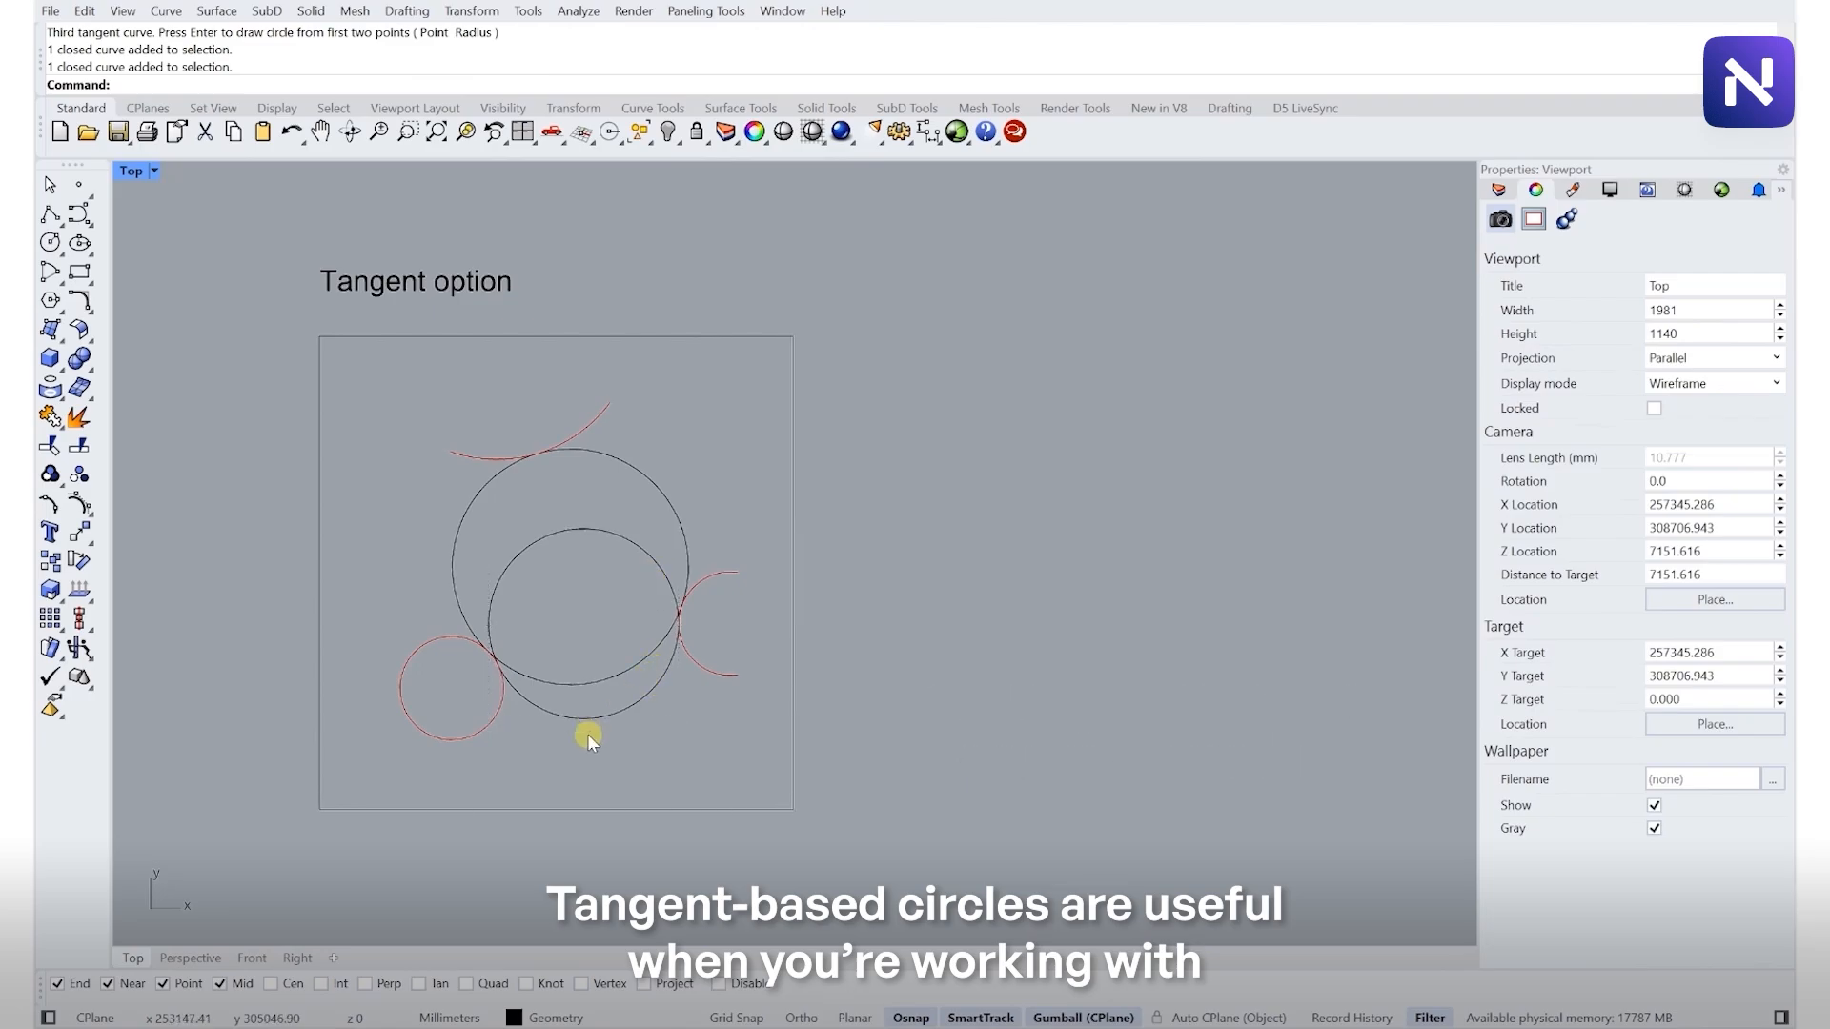
# - Select the three circles in the Tangent option frame and pan across the circle example frames
pyautogui.scroll(-6, 587, 734)
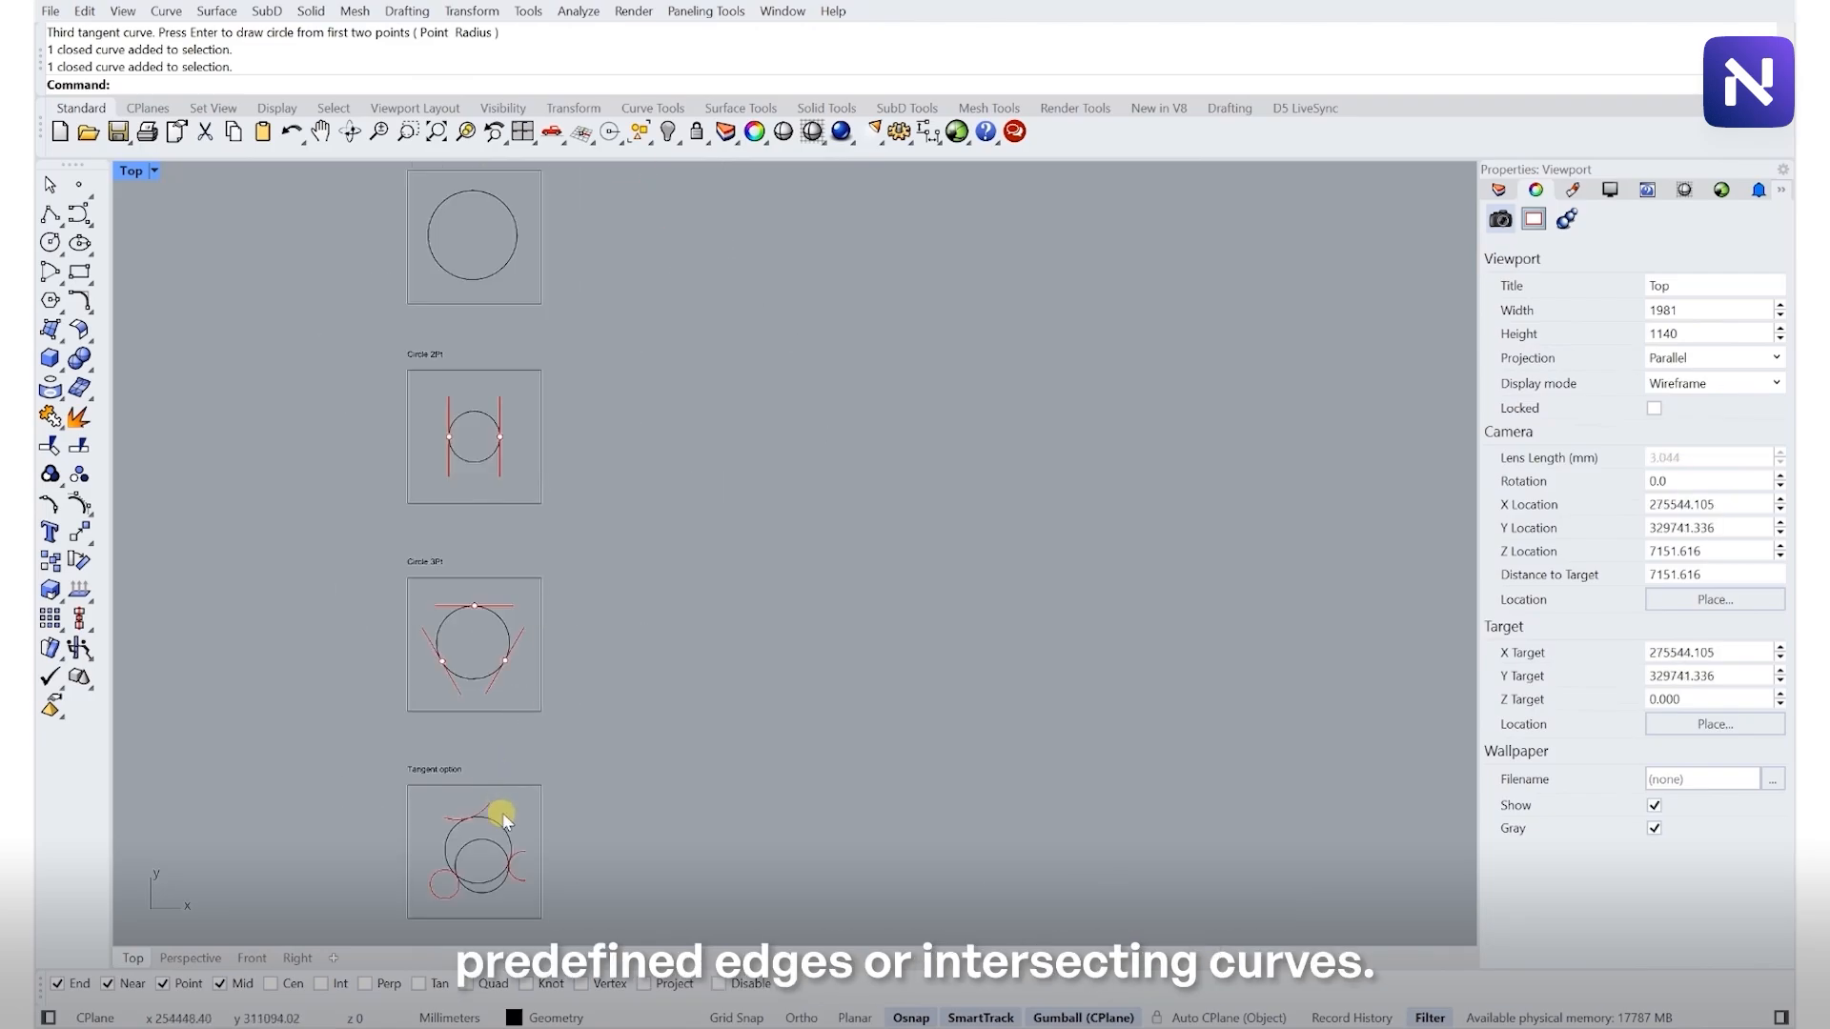
pyautogui.click(508, 839)
pyautogui.click(498, 864)
pyautogui.click(502, 888)
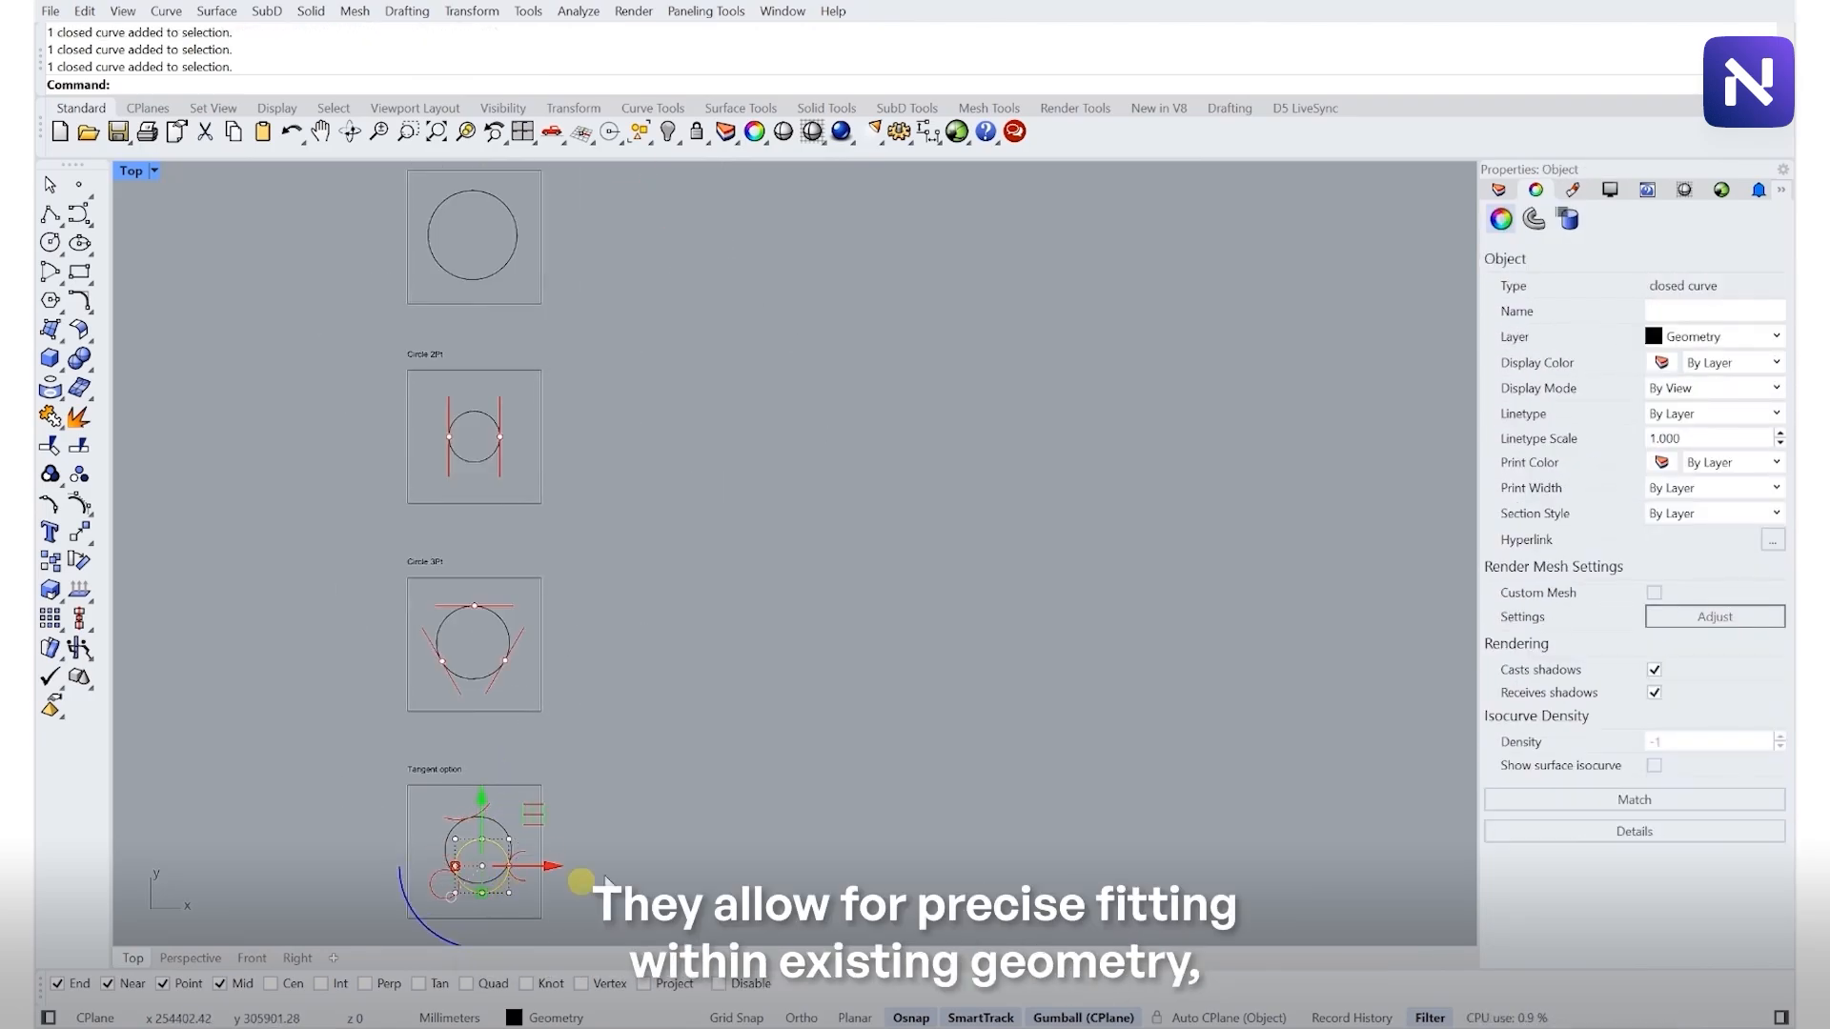
pyautogui.click(610, 869)
pyautogui.moveTo(692, 652); pyautogui.dragTo(575, 673, button='right')
pyautogui.scroll(-2, 575, 673)
pyautogui.moveTo(597, 601); pyautogui.dragTo(518, 579, button='right')
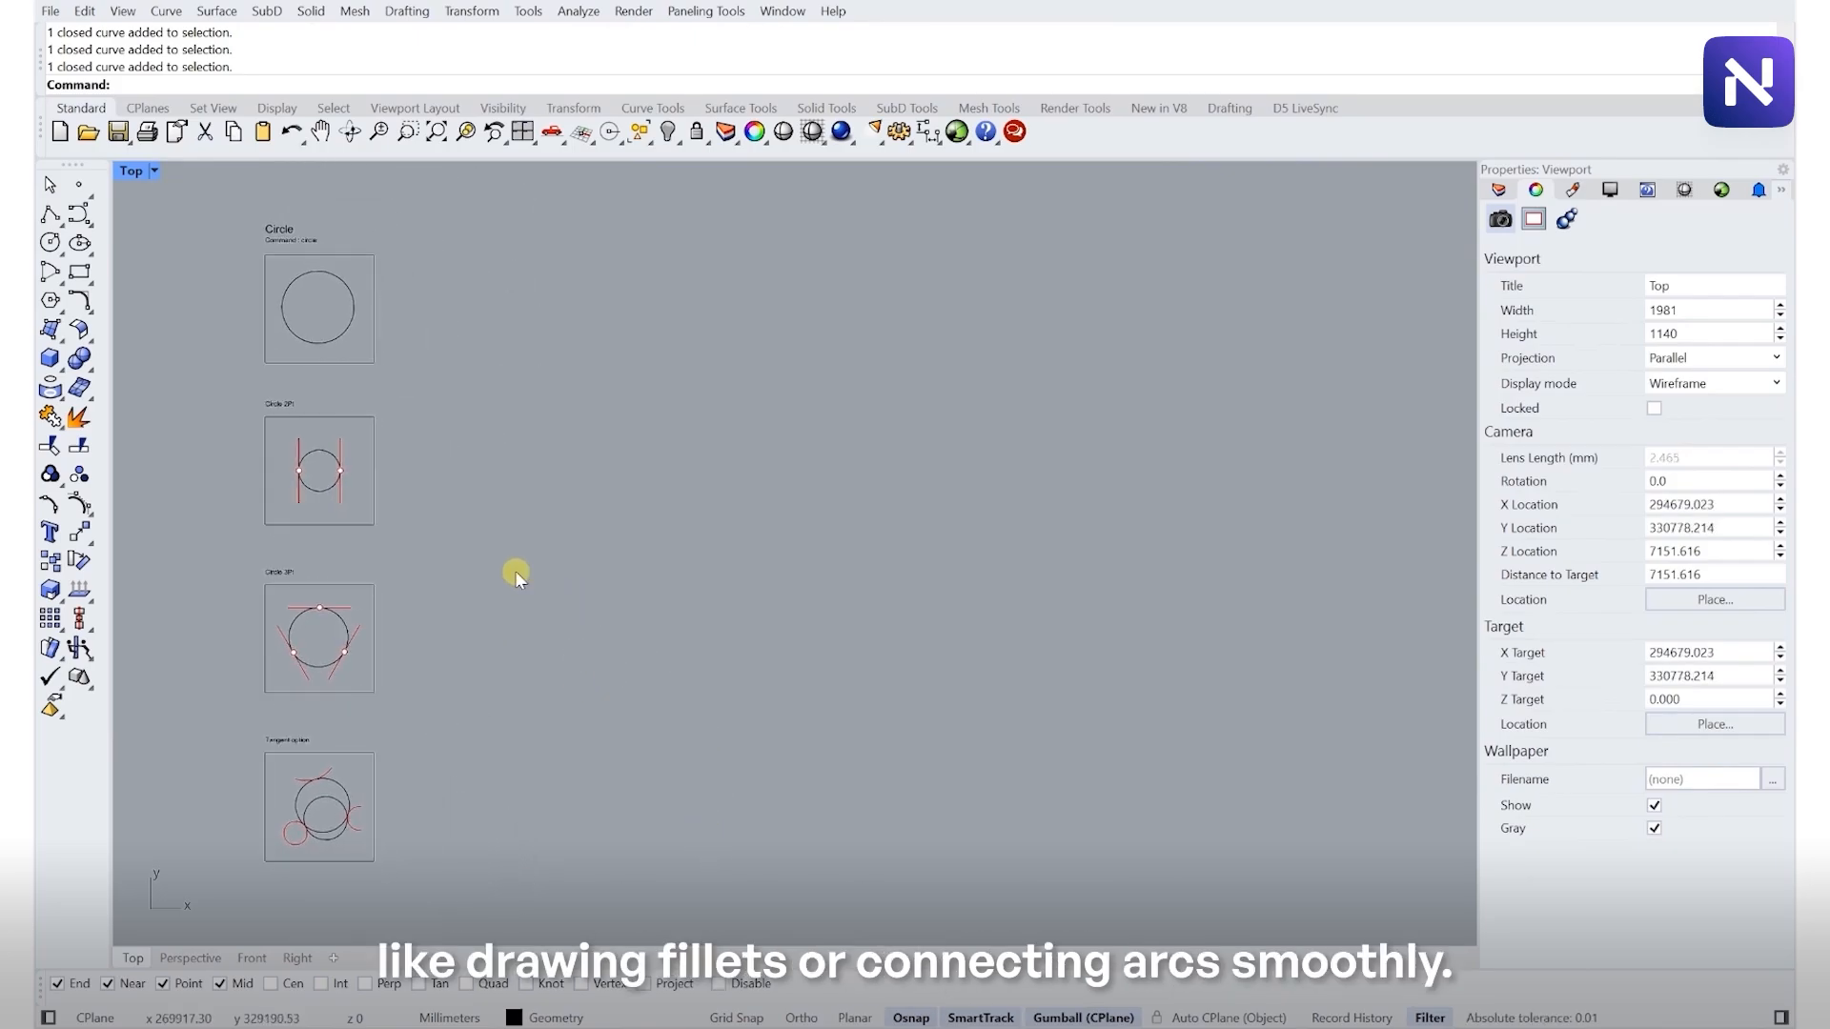
pyautogui.moveTo(428, 503); pyautogui.dragTo(438, 499, button='right')
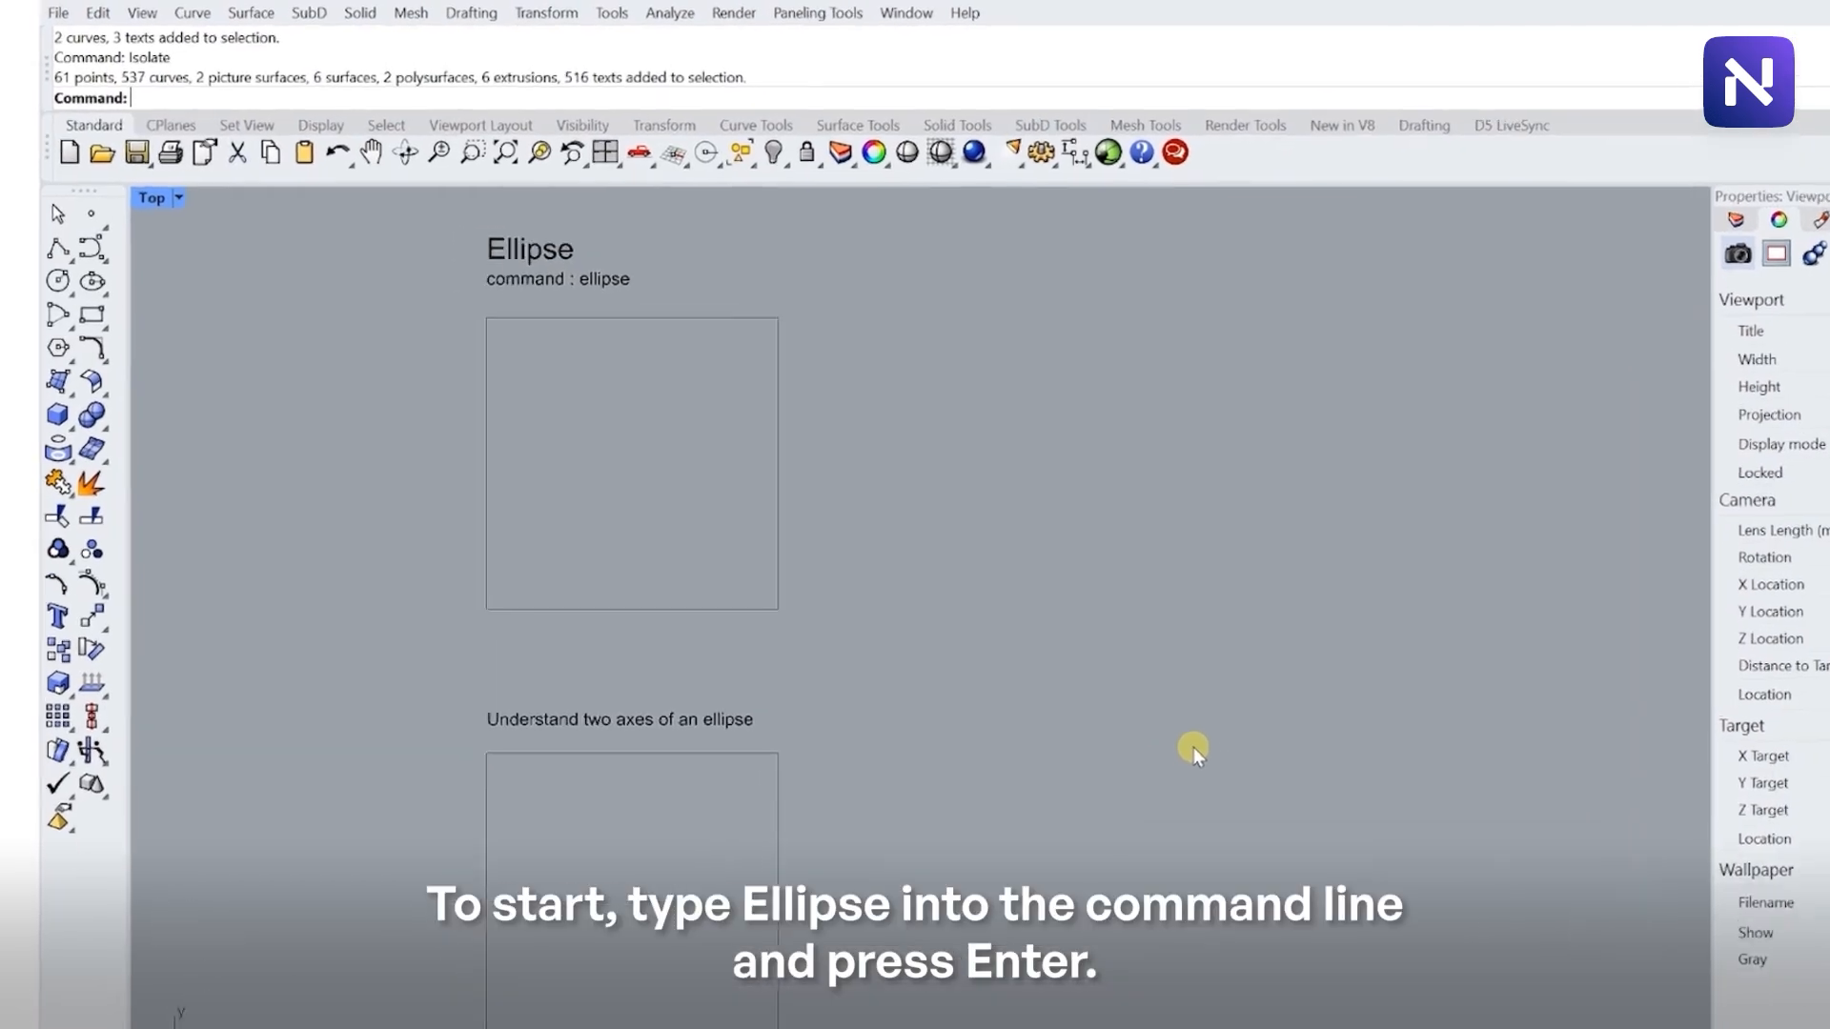
# - Draw a horizontal ellipse by center and two axes in the Ellipse frame, axes about 3690 mm and 1890 mm
pyautogui.write('Ellipse')
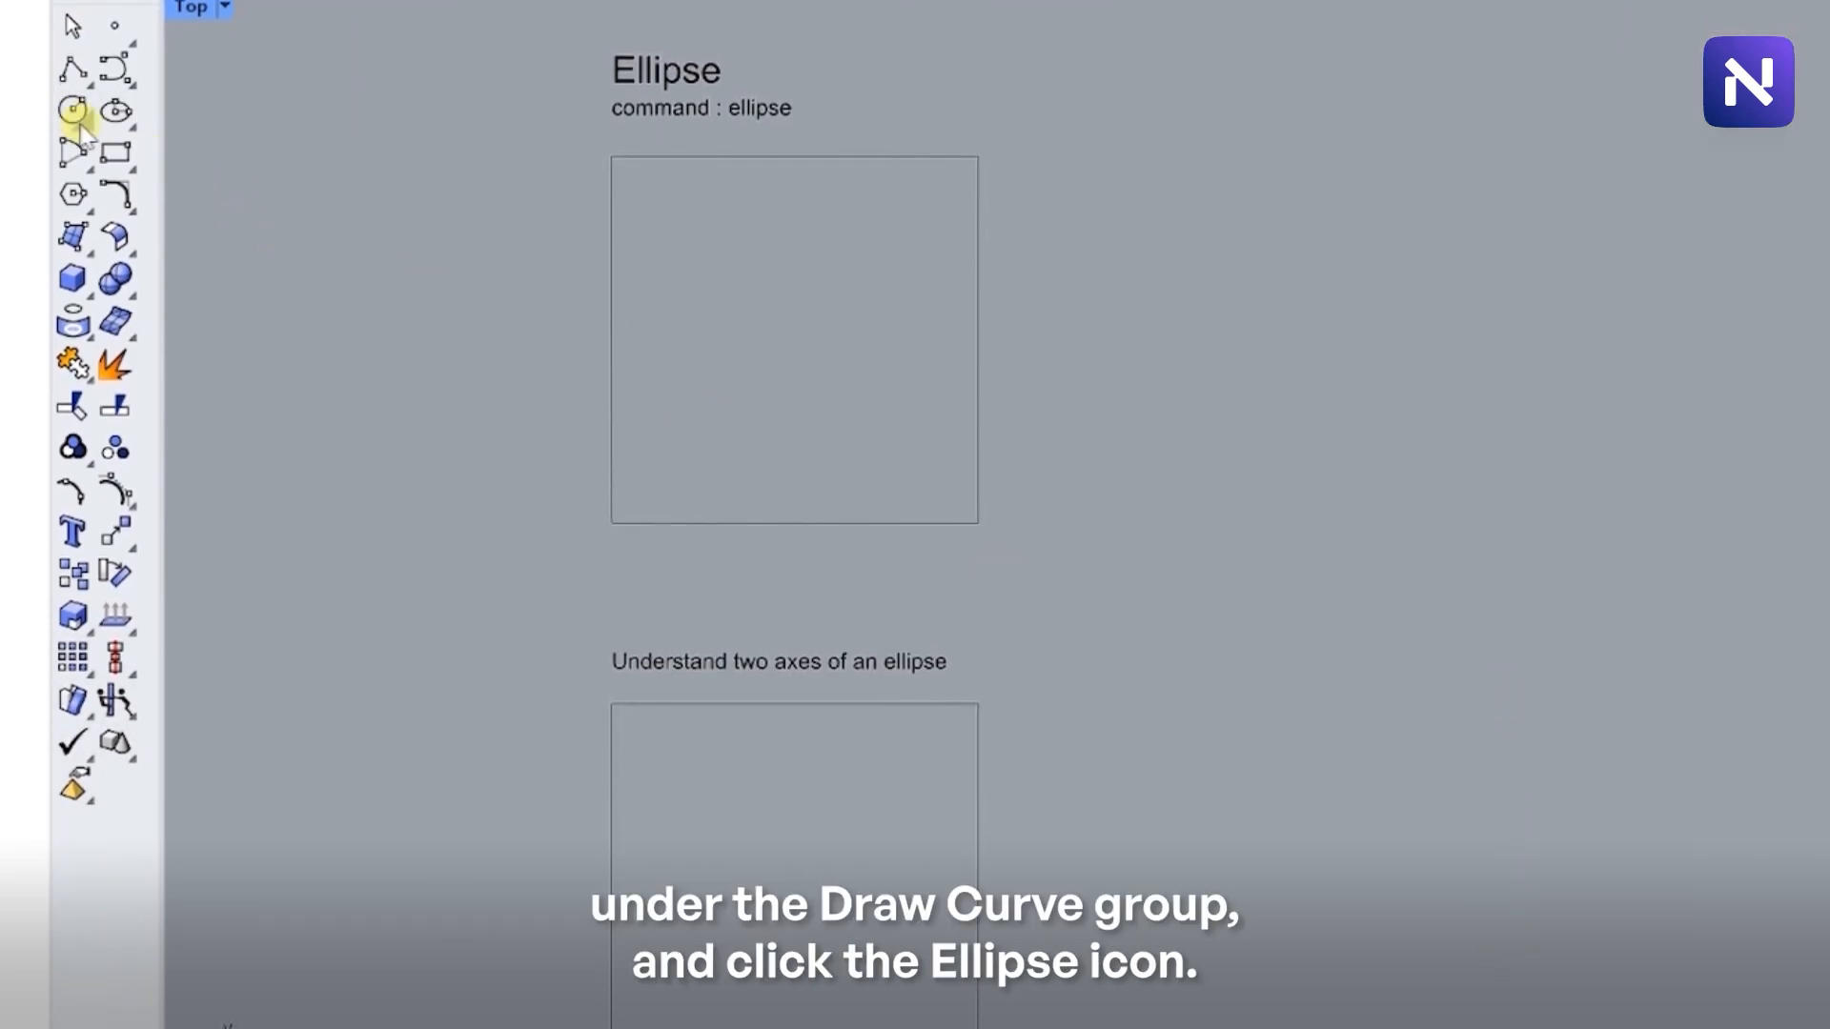
pyautogui.click(83, 124)
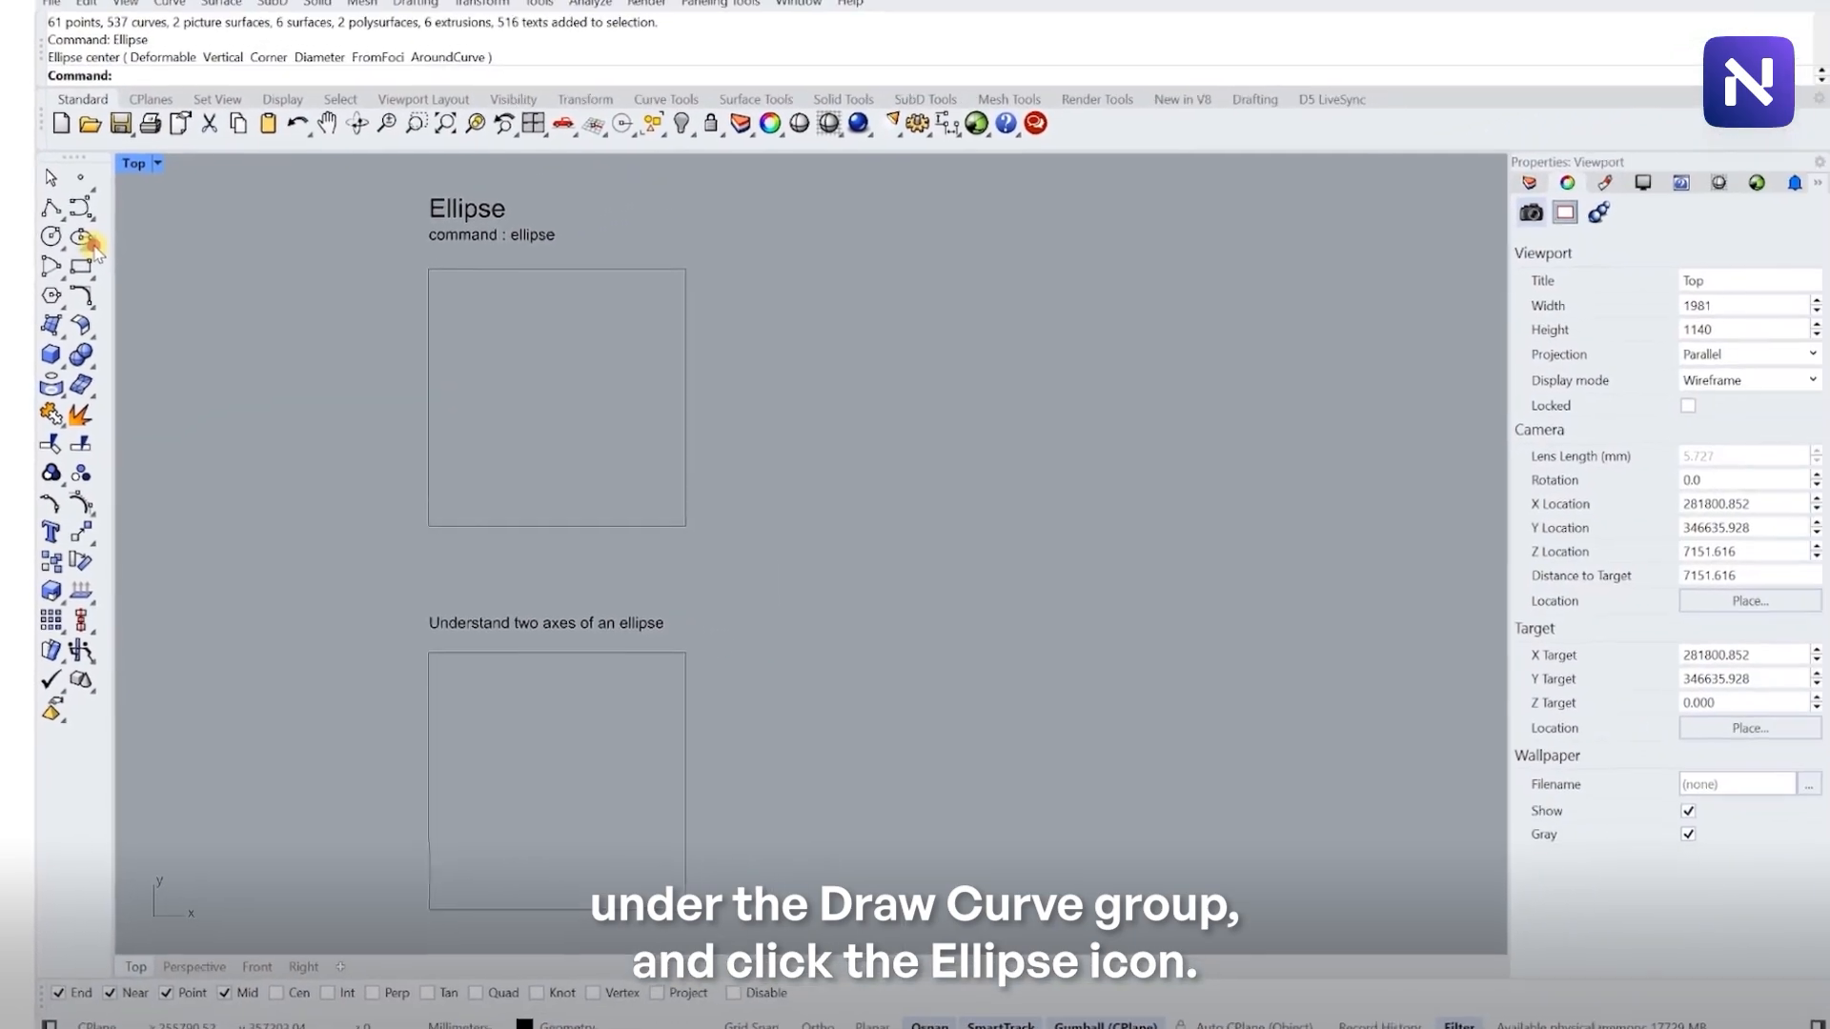
pyautogui.click(132, 126)
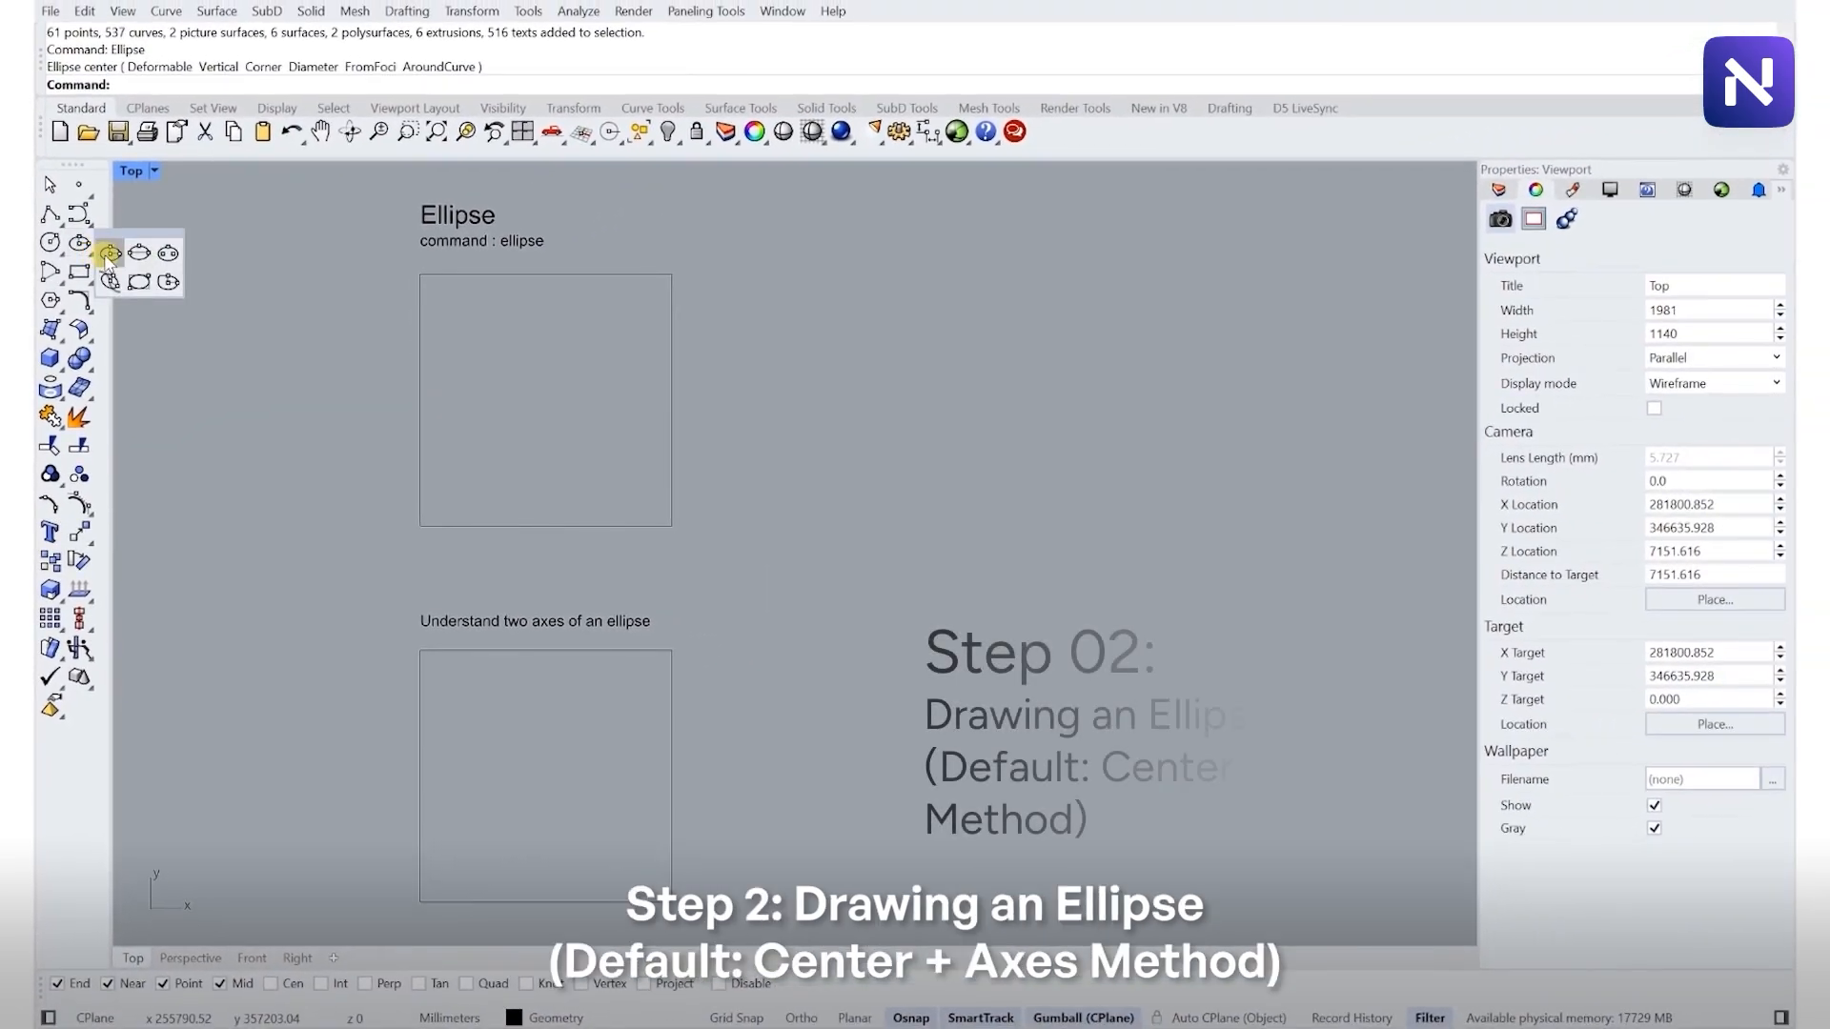
pyautogui.click(115, 256)
pyautogui.scroll(3, 502, 390)
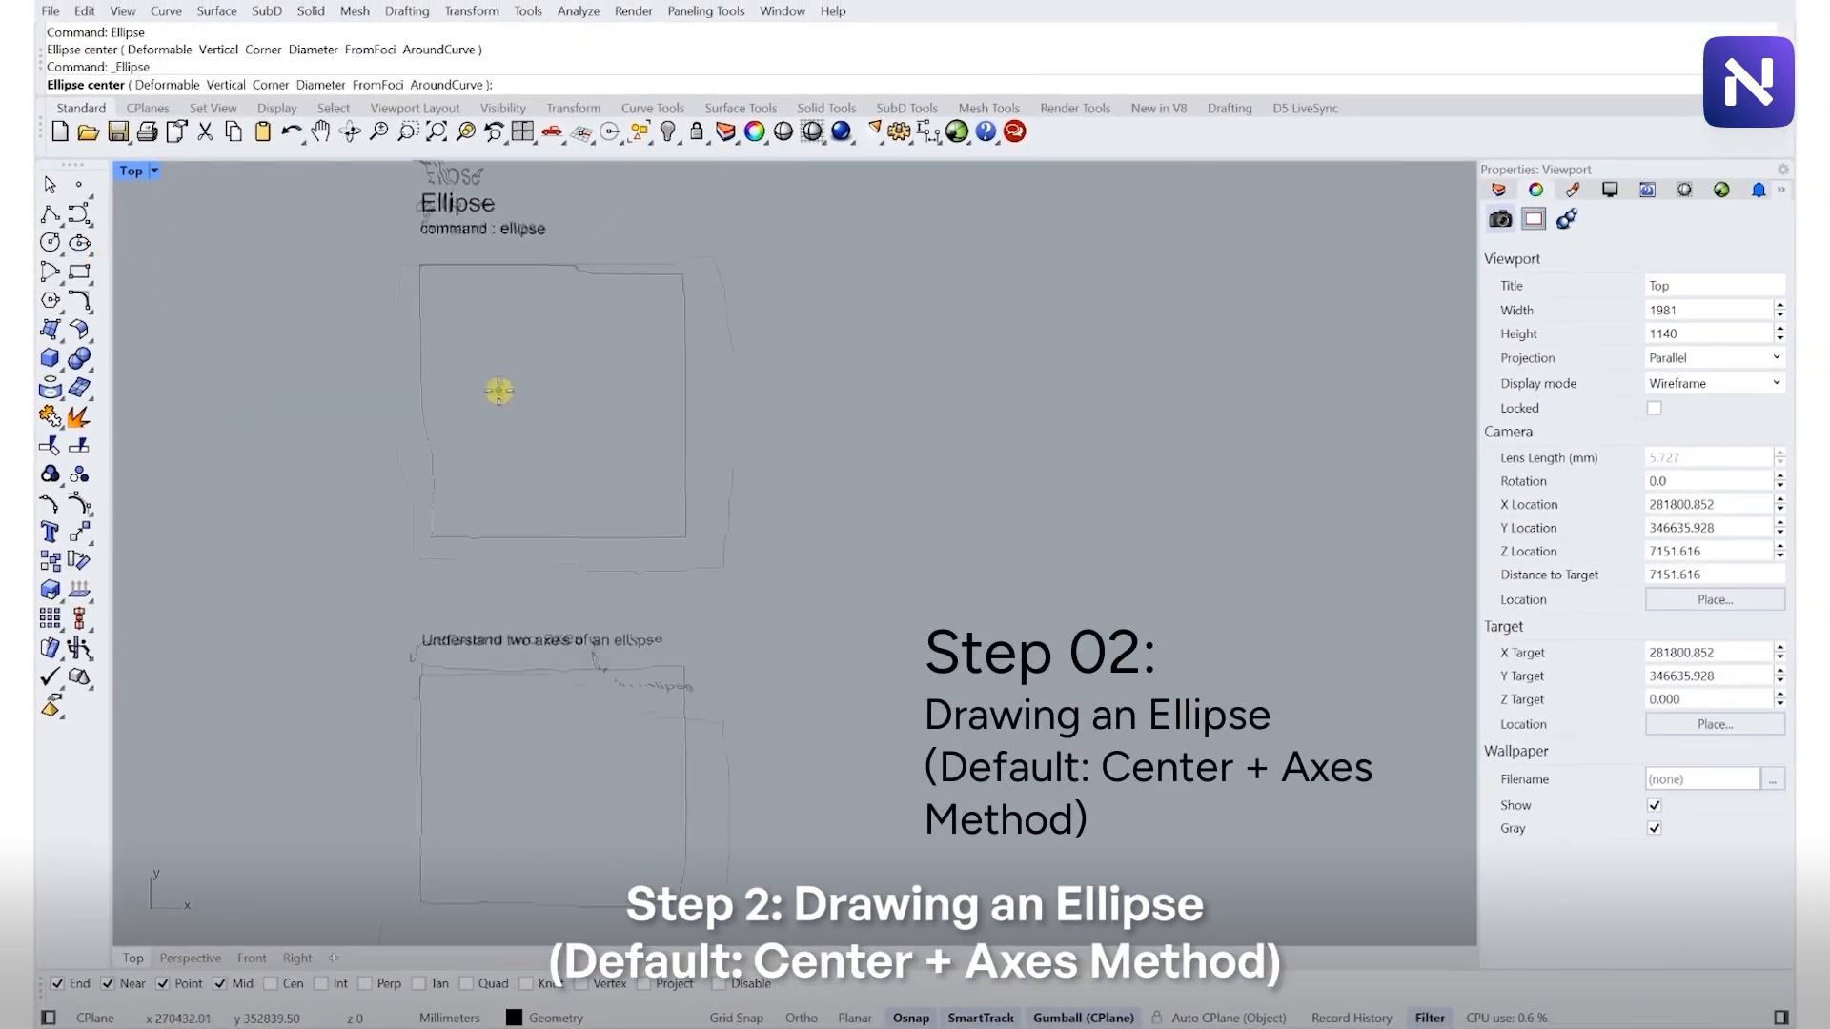
pyautogui.moveTo(518, 357); pyautogui.dragTo(512, 577, button='right')
pyautogui.press('Escape')
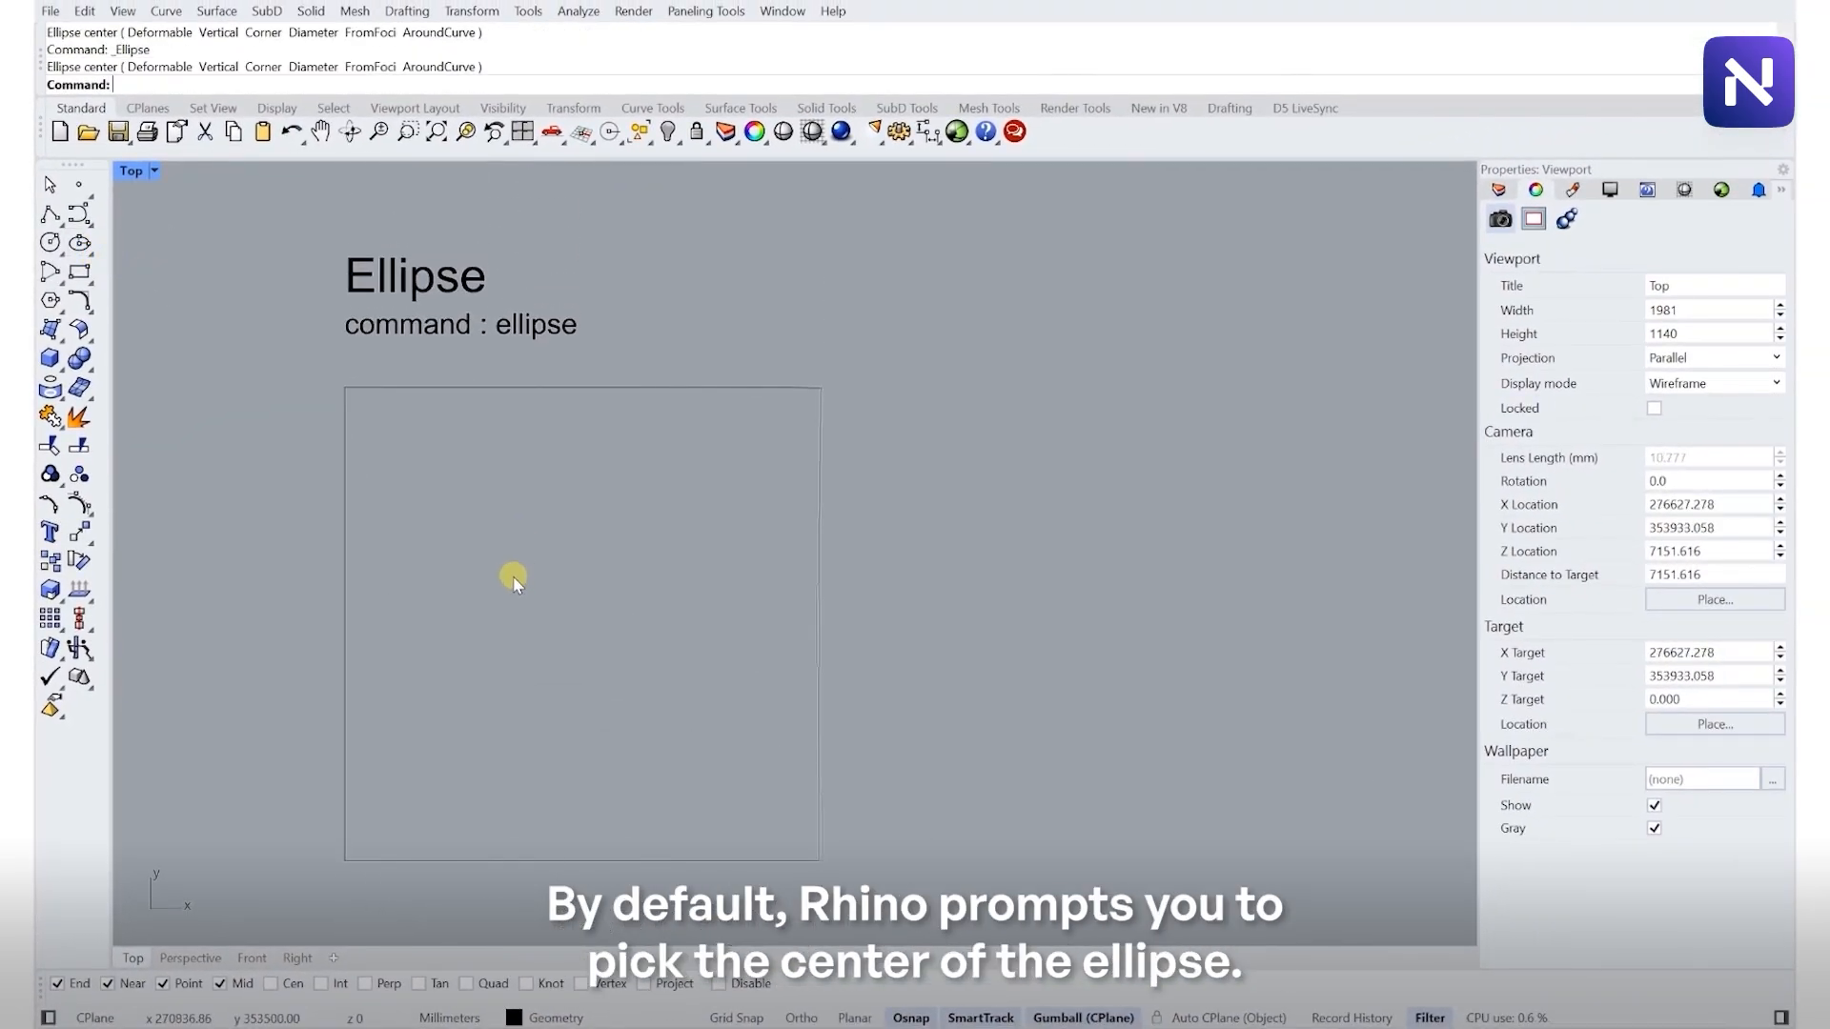
pyautogui.rightClick(518, 619)
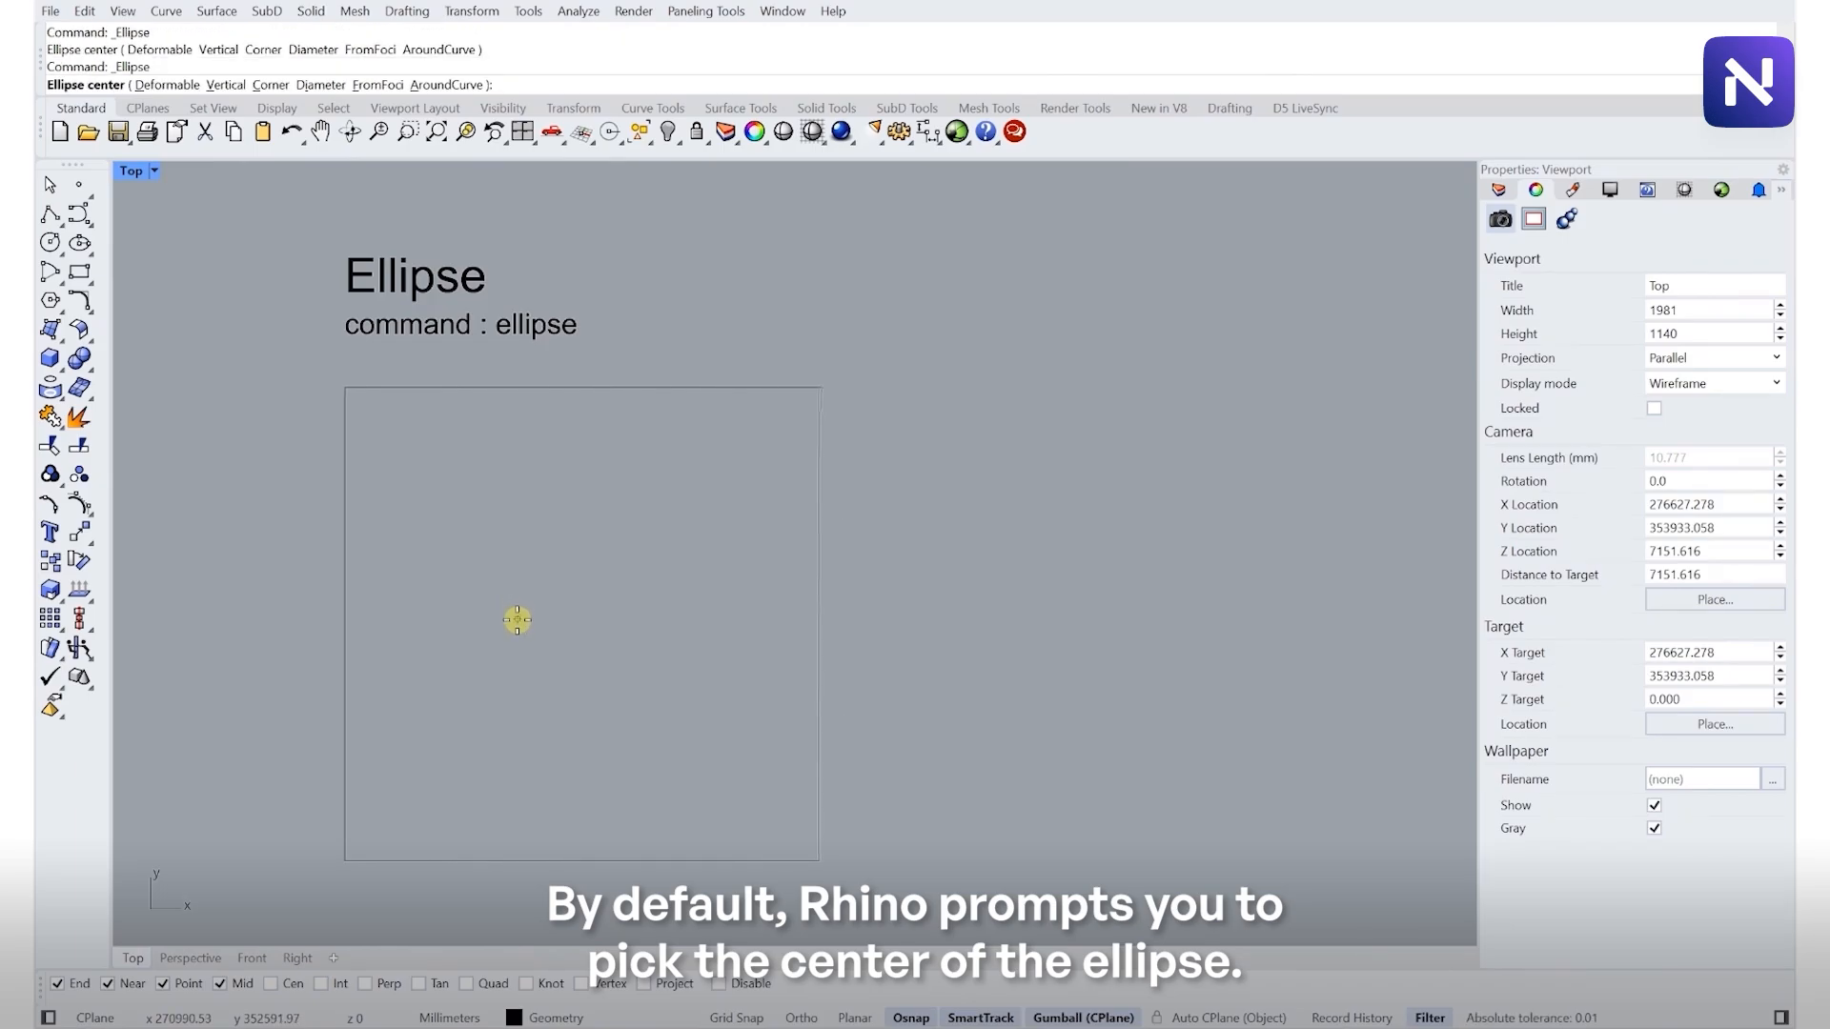
pyautogui.click(570, 629)
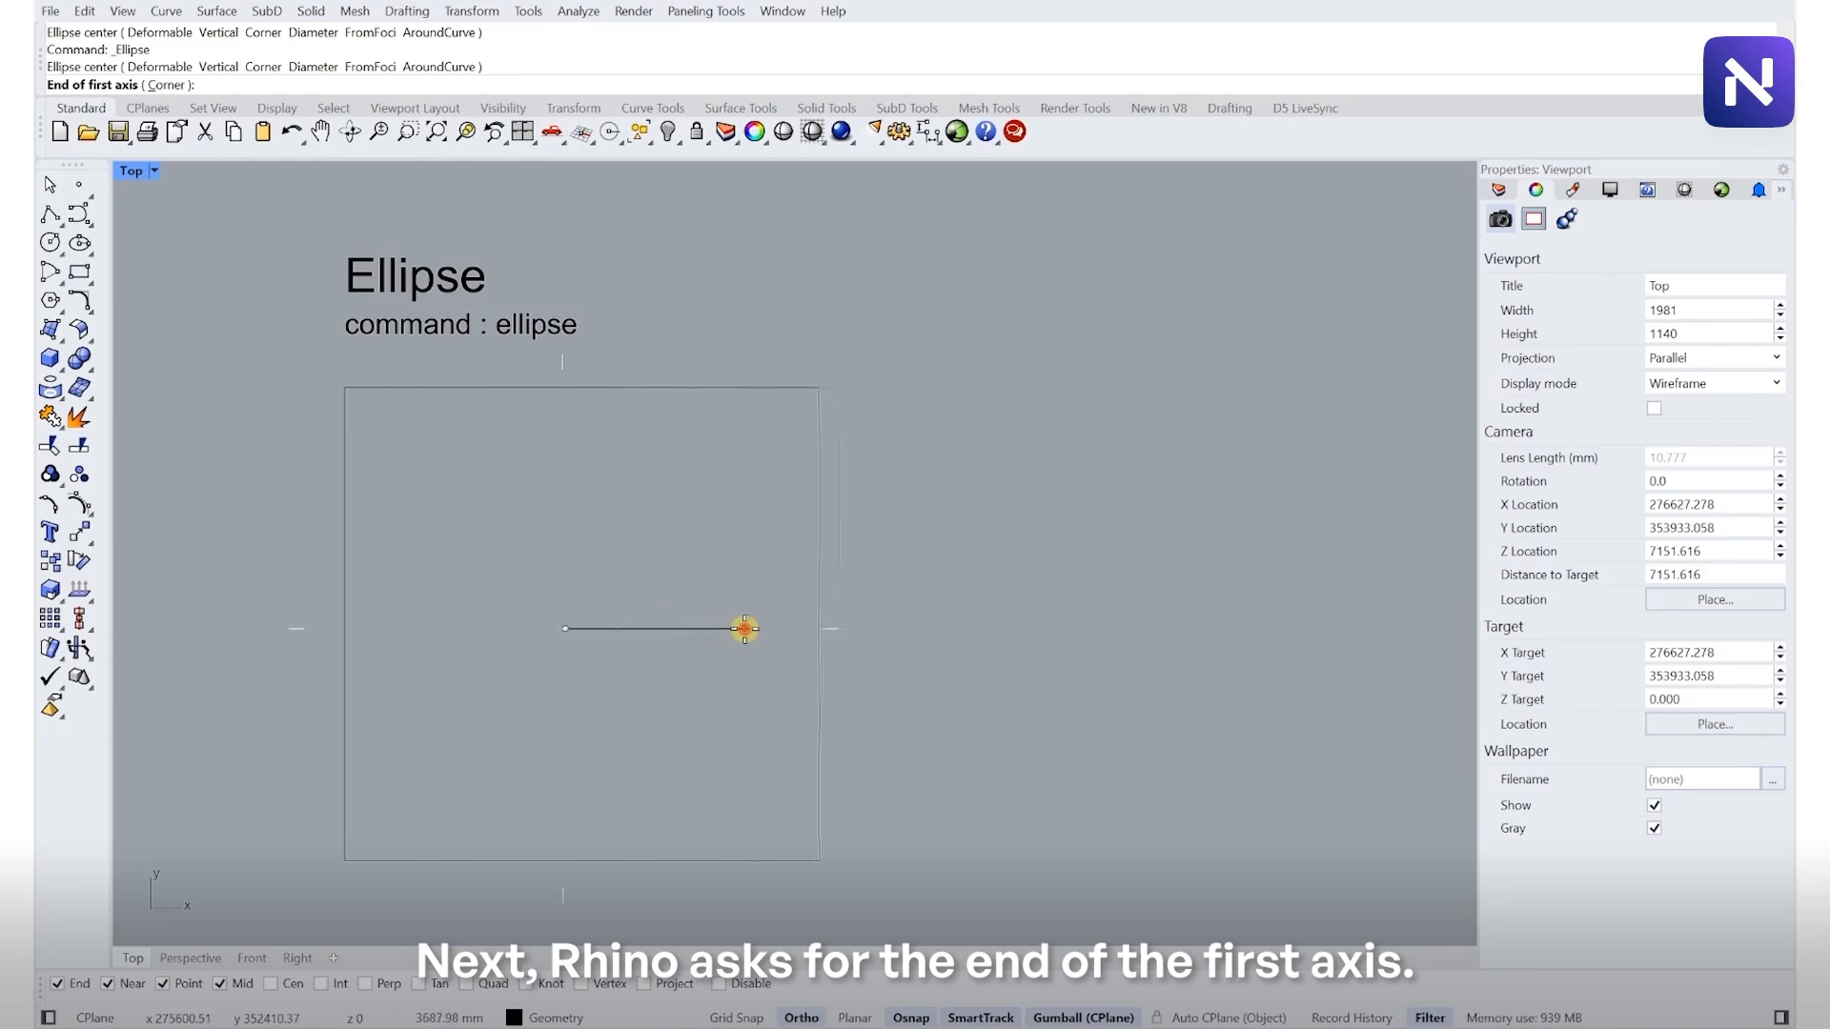
pyautogui.click(745, 629)
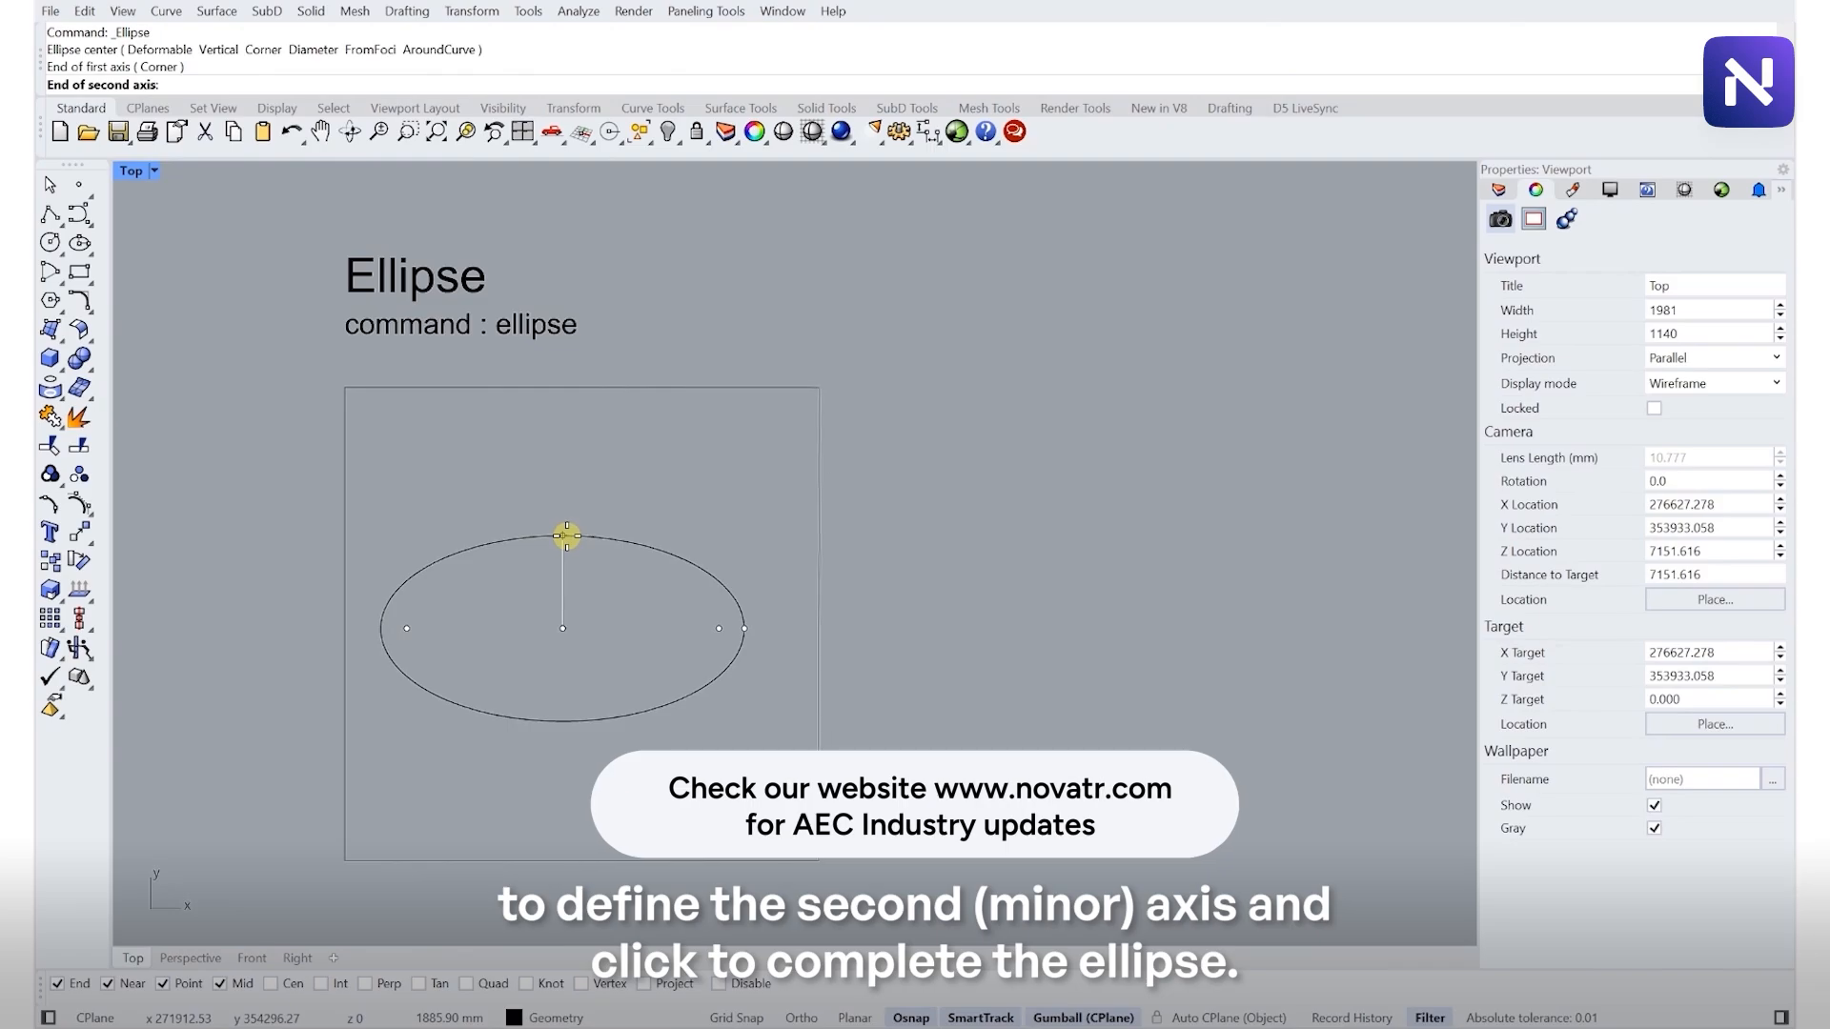
pyautogui.click(566, 535)
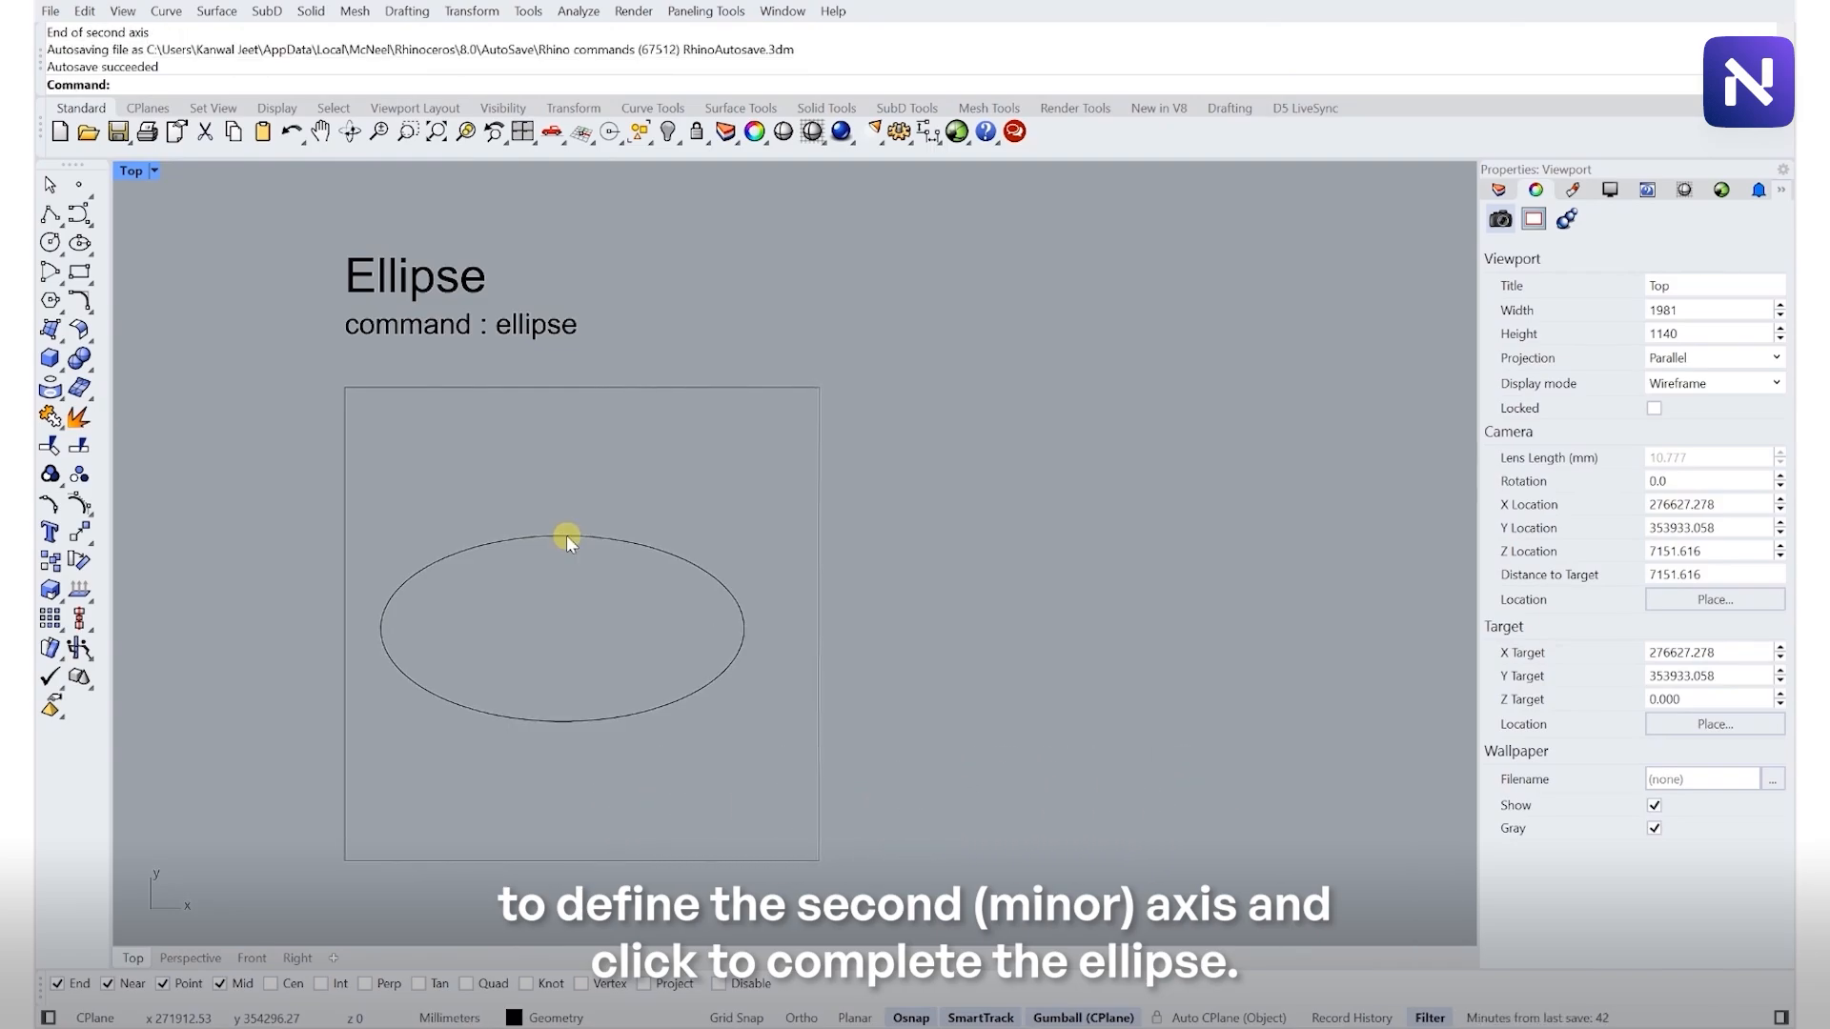
# - Draw a diagonally tilted ellipse by center and two axes in the 'Understand two axes of an ellipse' frame
pyautogui.click(585, 538)
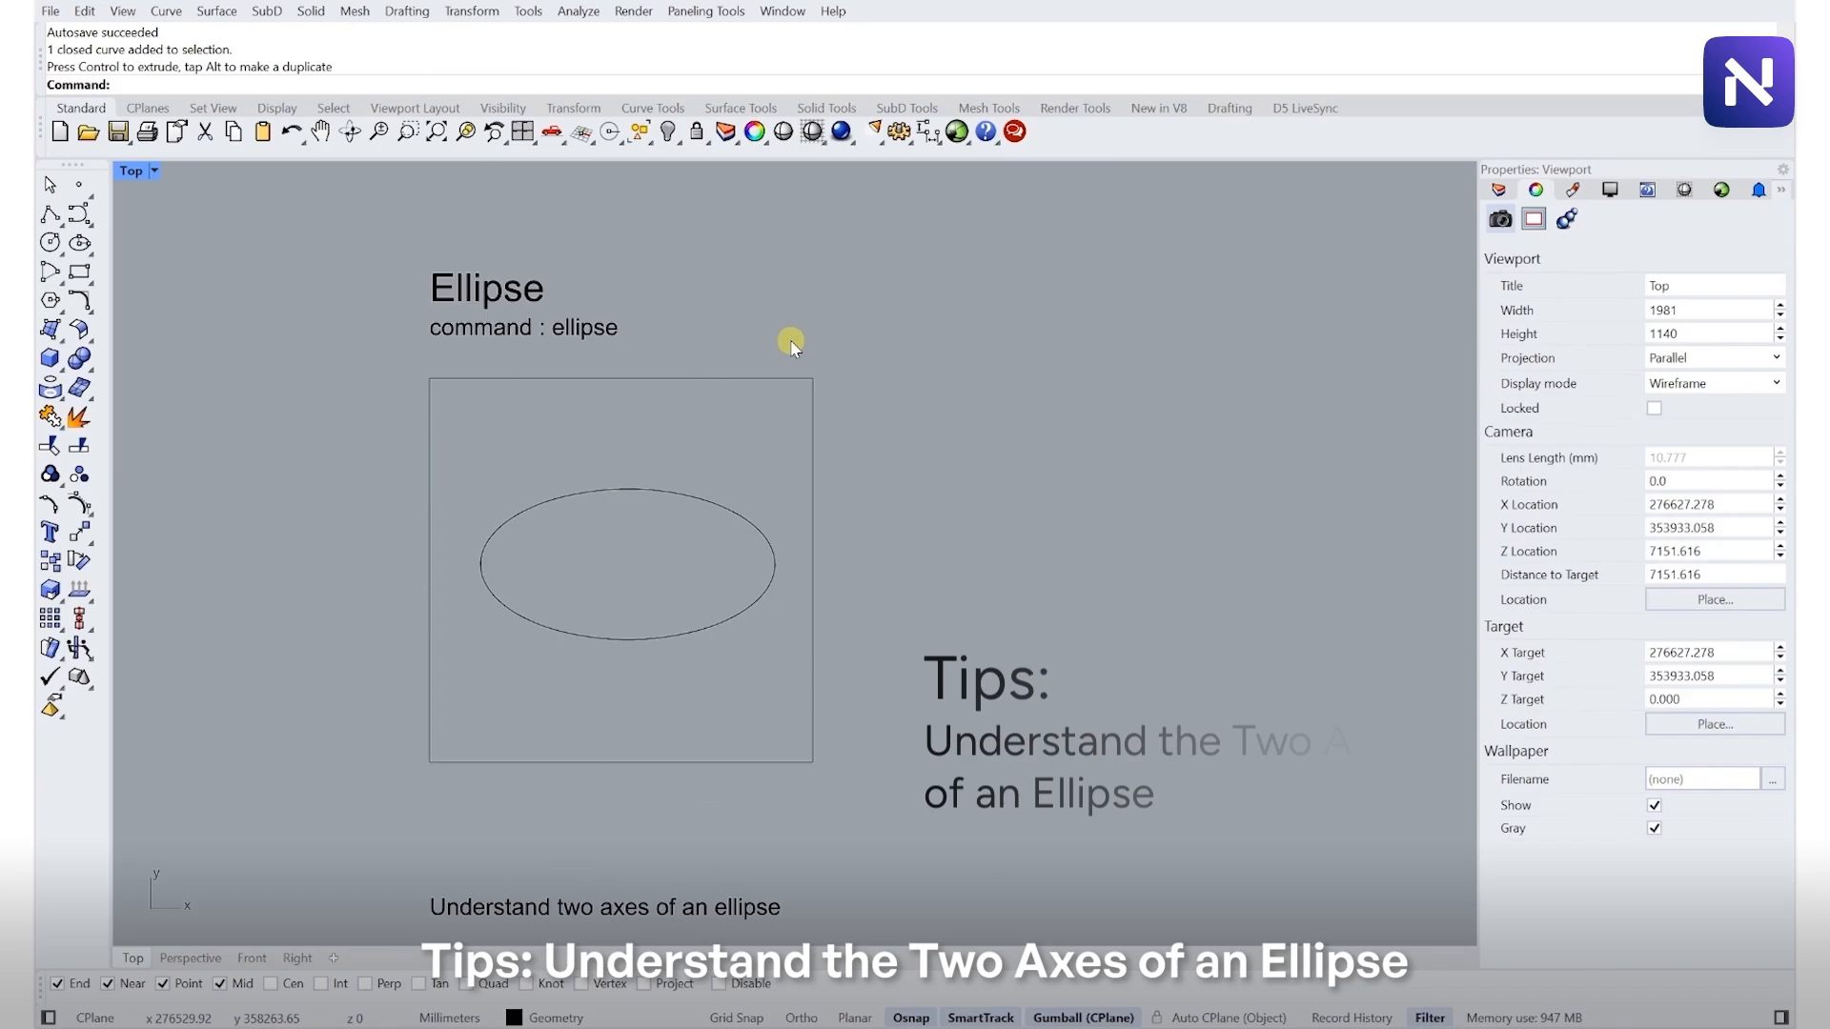
pyautogui.scroll(-3, 790, 342)
pyautogui.scroll(3, 709, 730)
pyautogui.moveTo(706, 731); pyautogui.dragTo(691, 502, button='right')
pyautogui.scroll(1, 695, 522)
pyautogui.rightClick(689, 593)
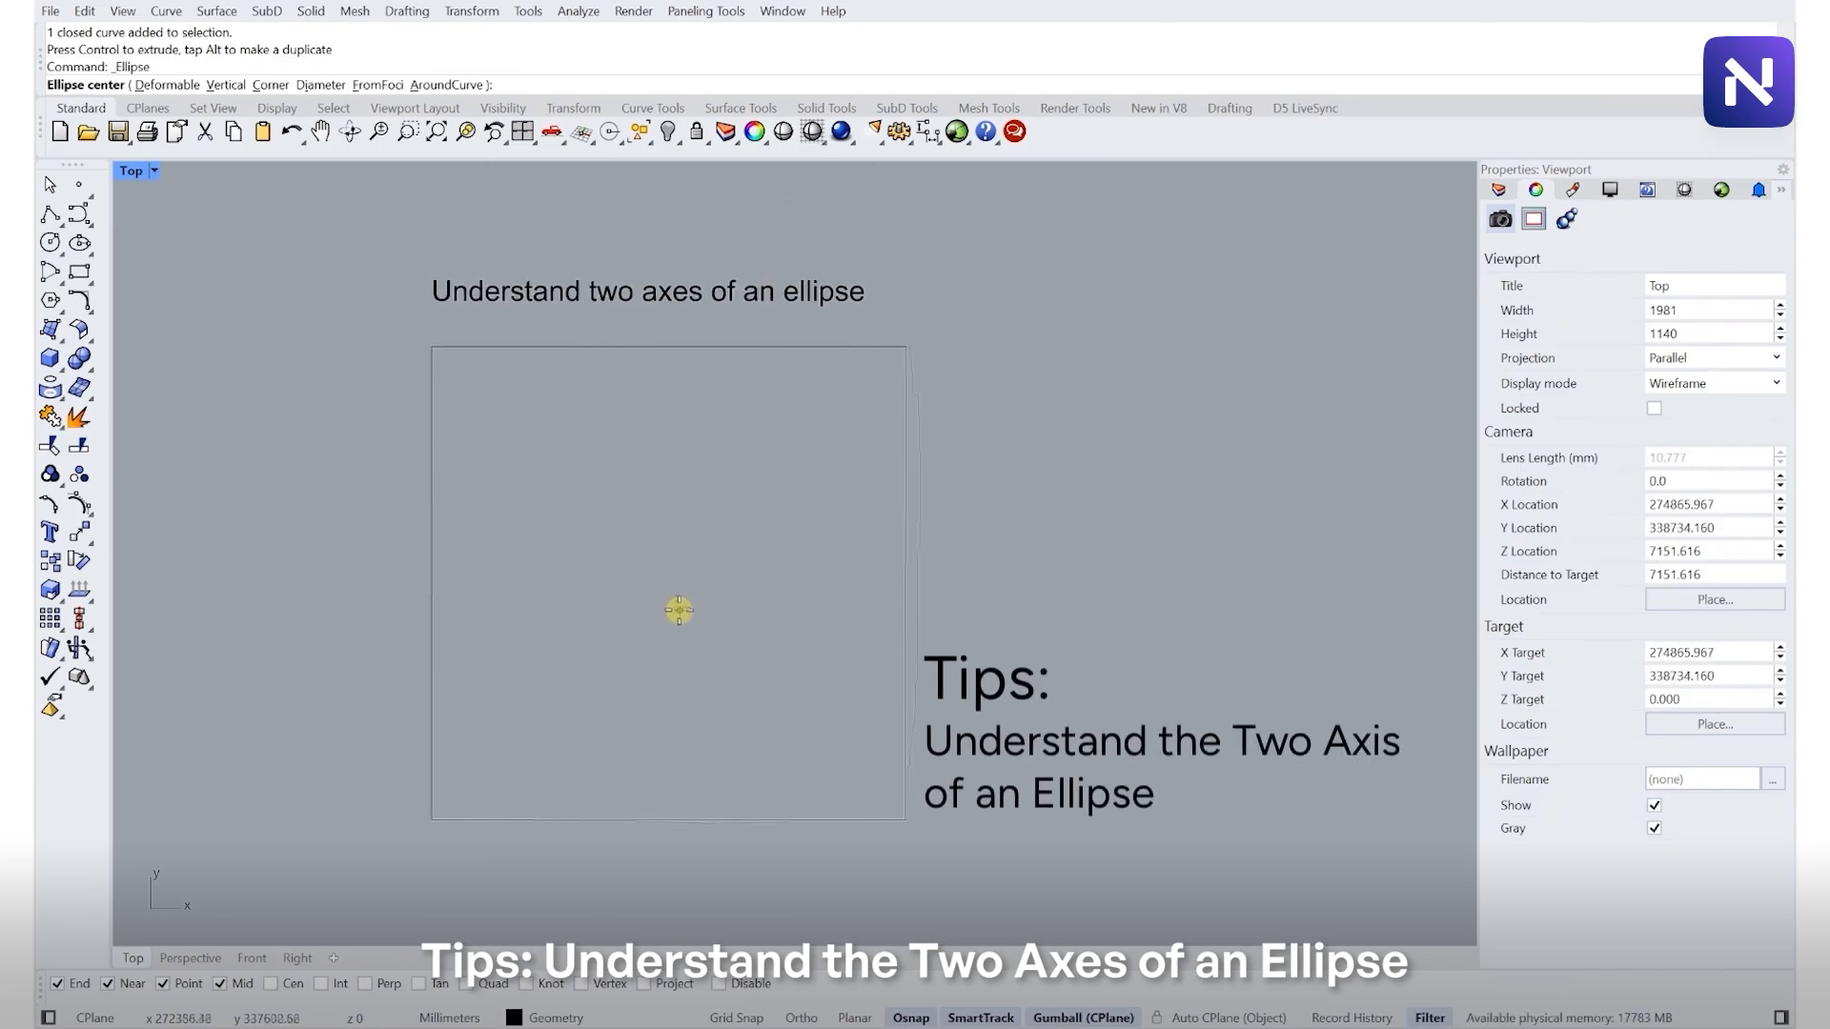
pyautogui.click(657, 577)
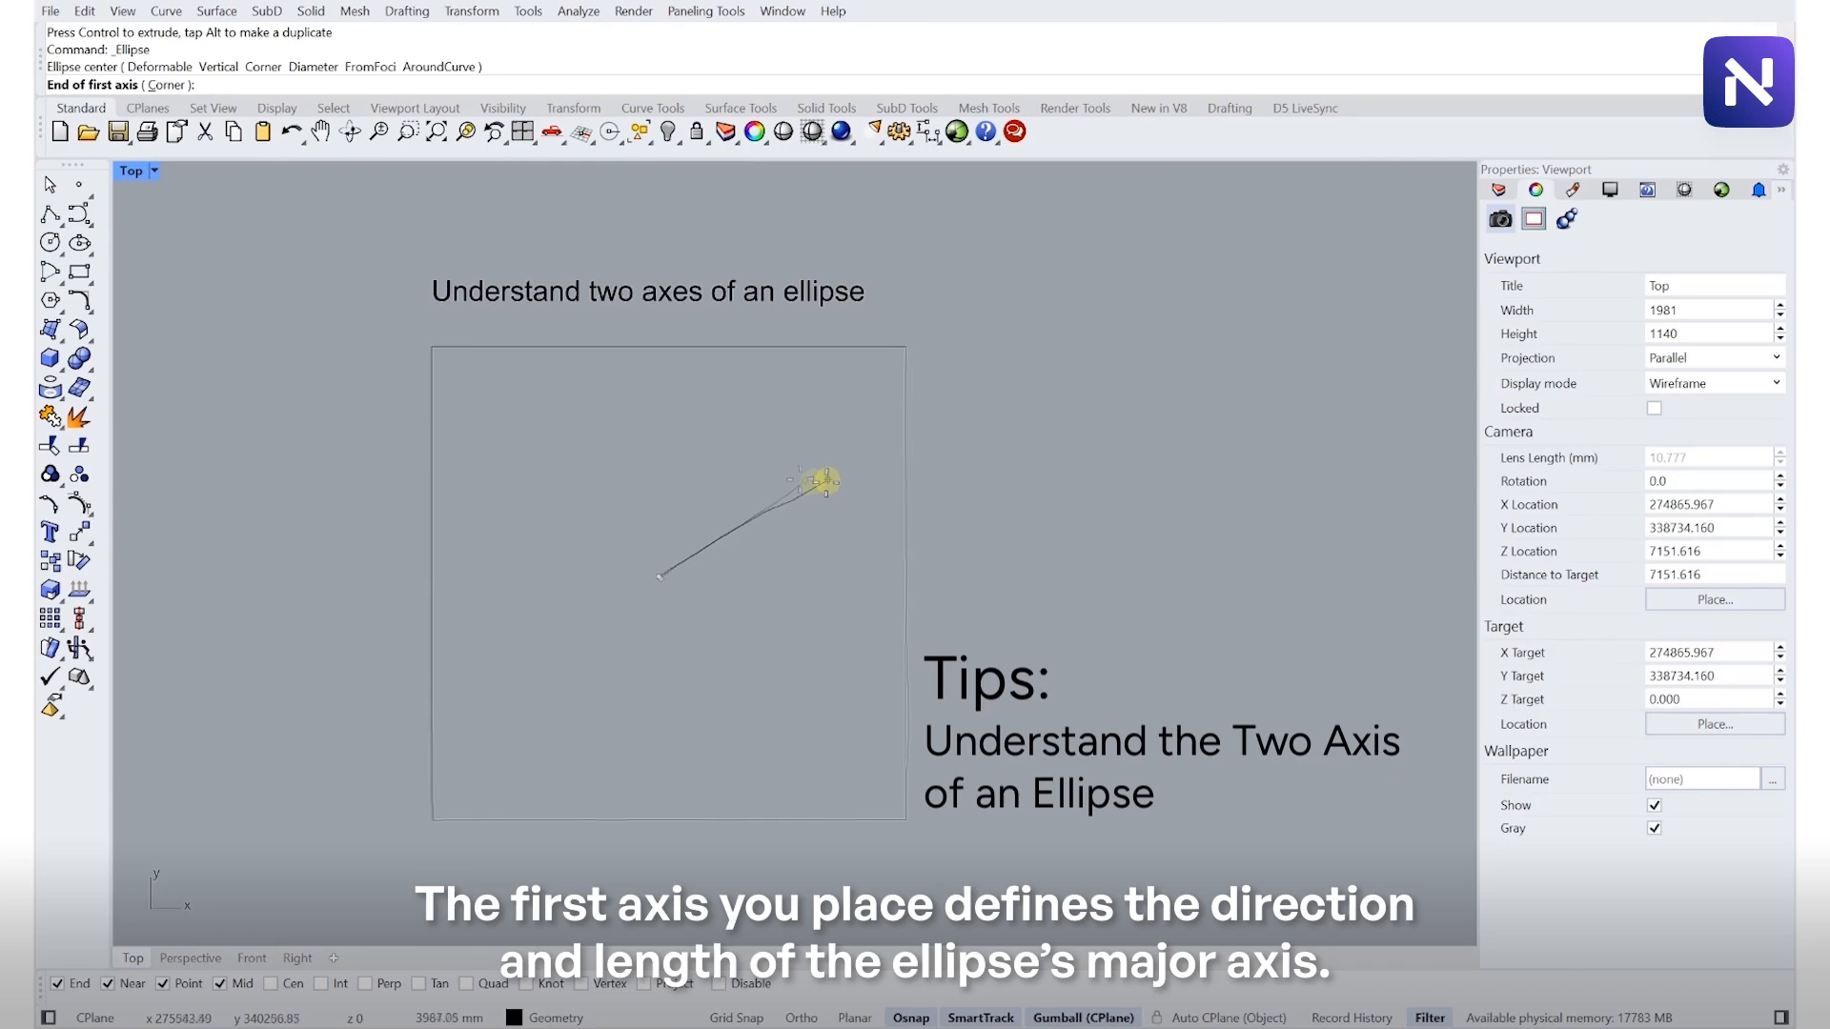
pyautogui.click(765, 441)
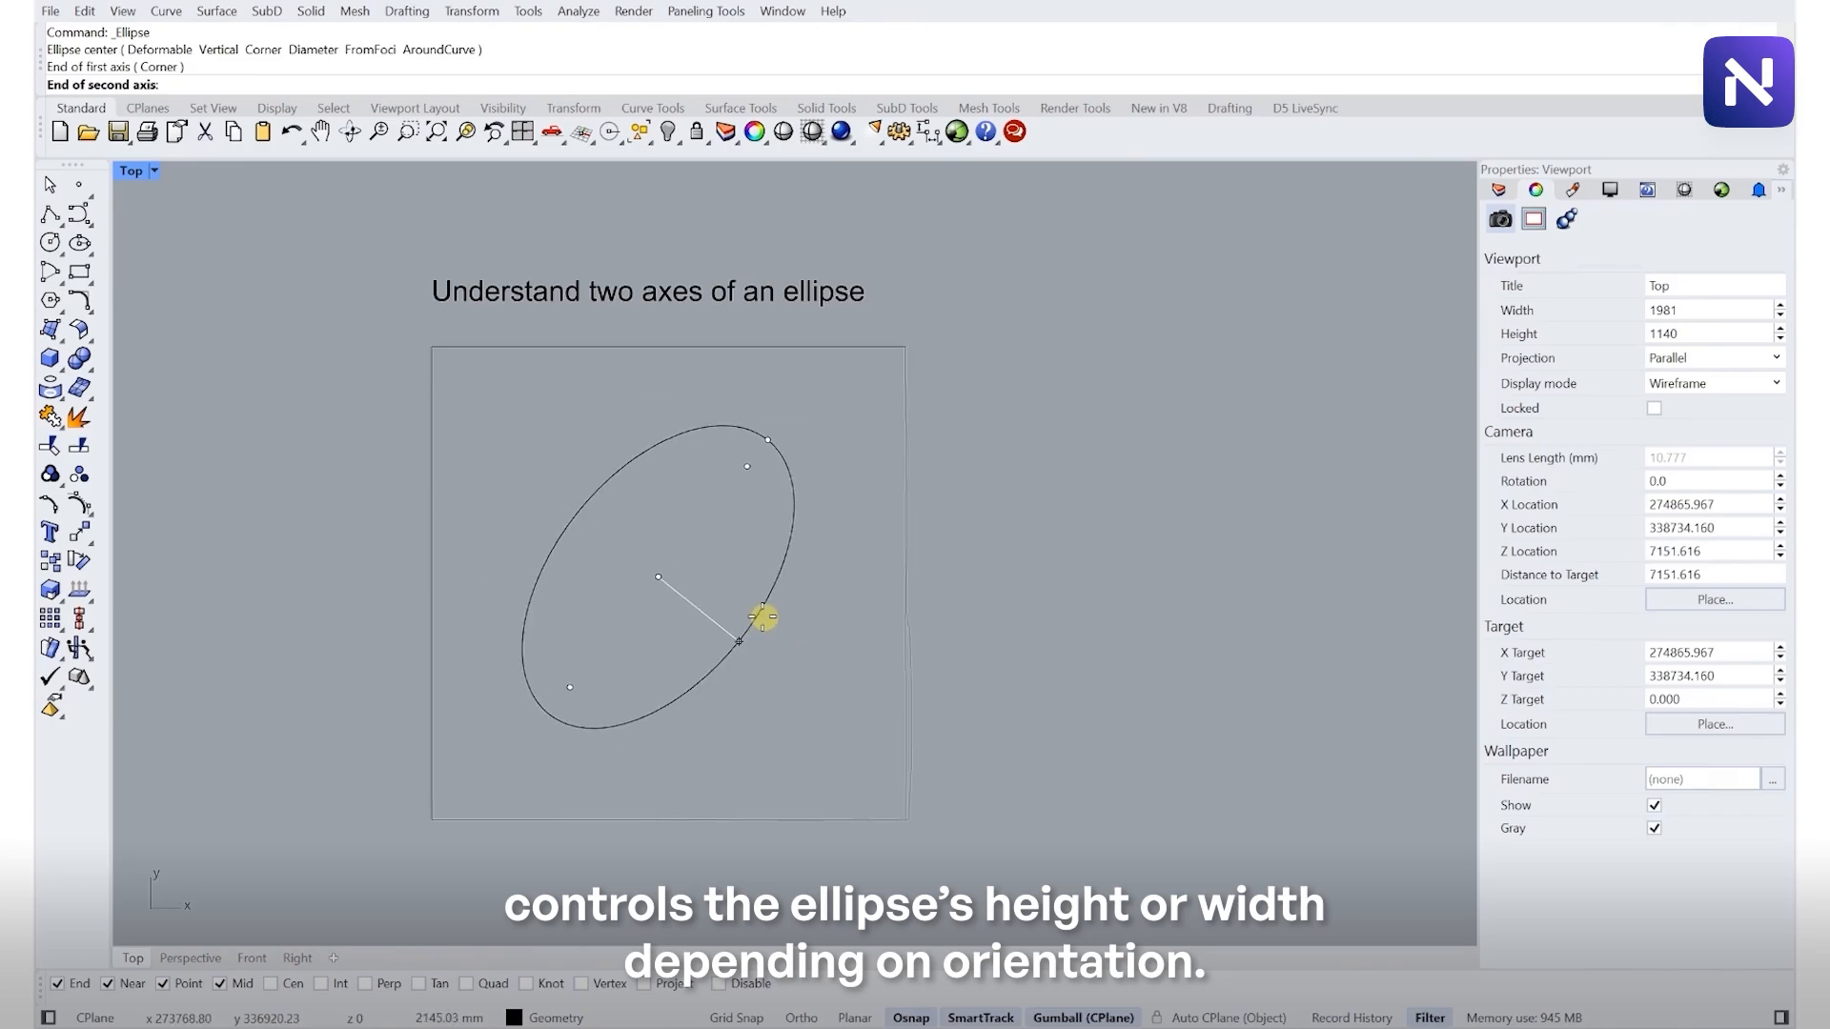
pyautogui.click(735, 596)
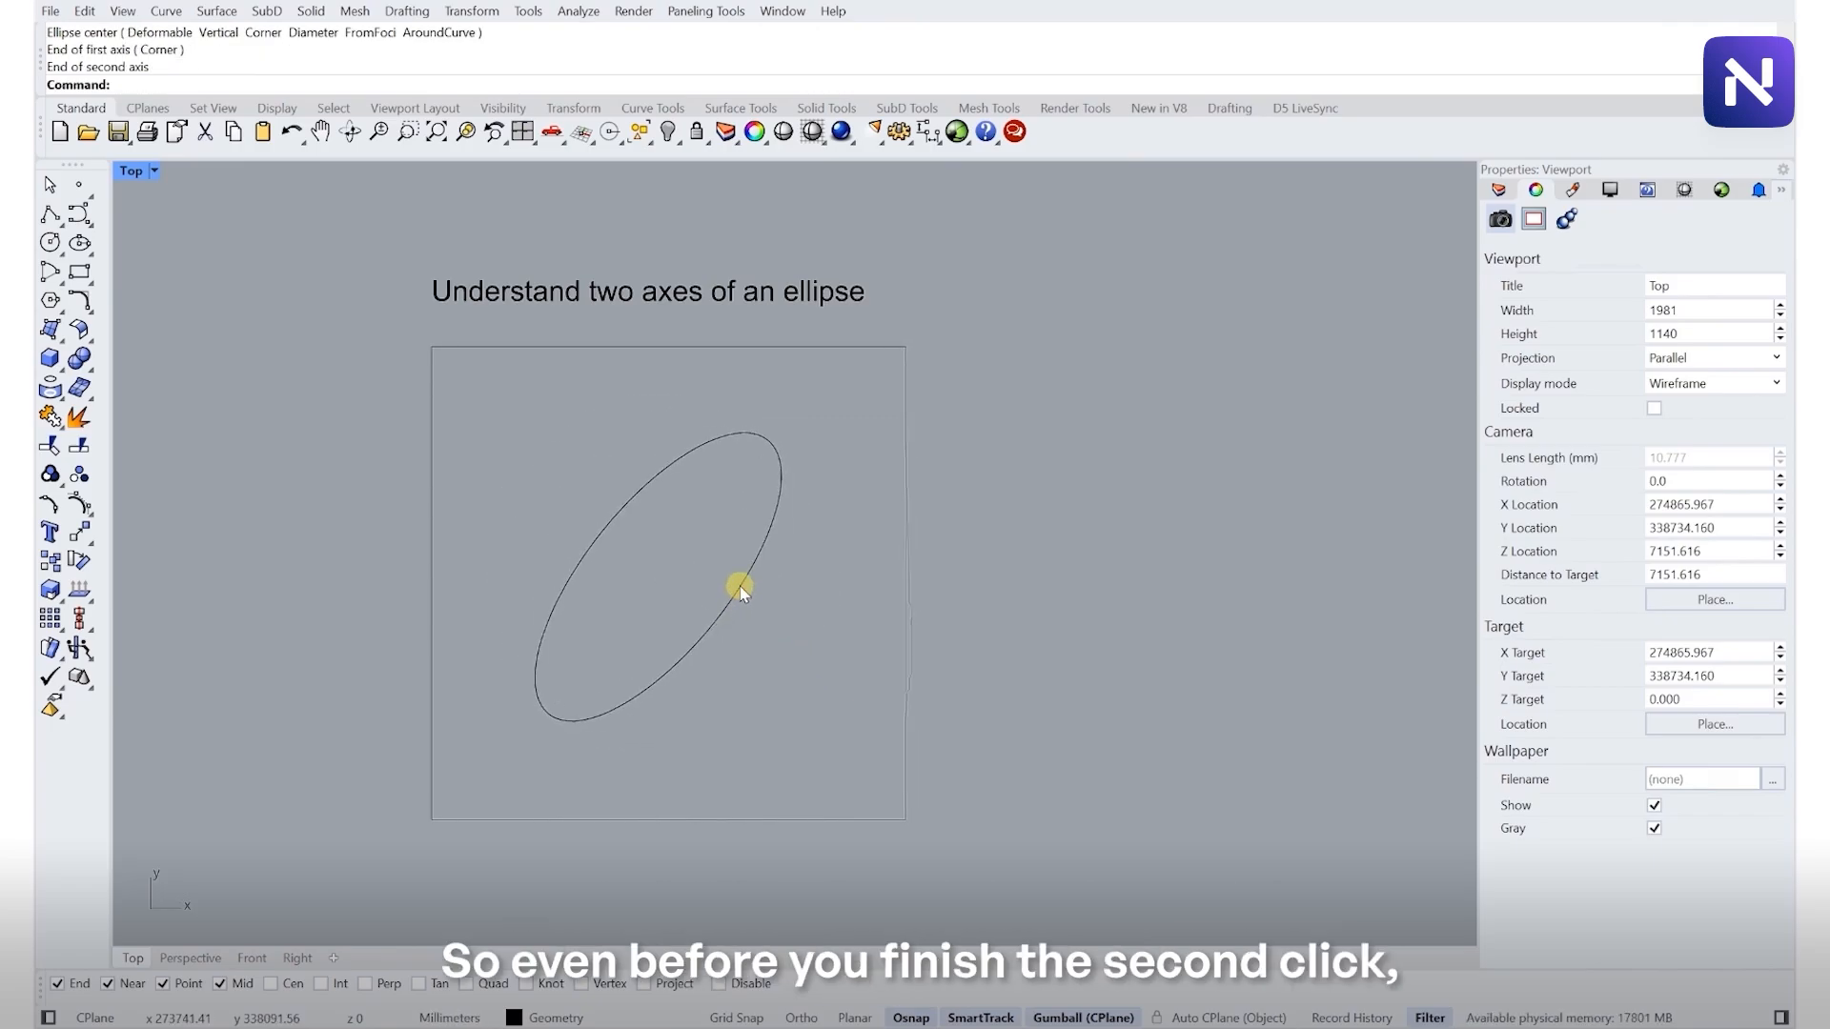
pyautogui.moveTo(715, 518); pyautogui.dragTo(727, 529)
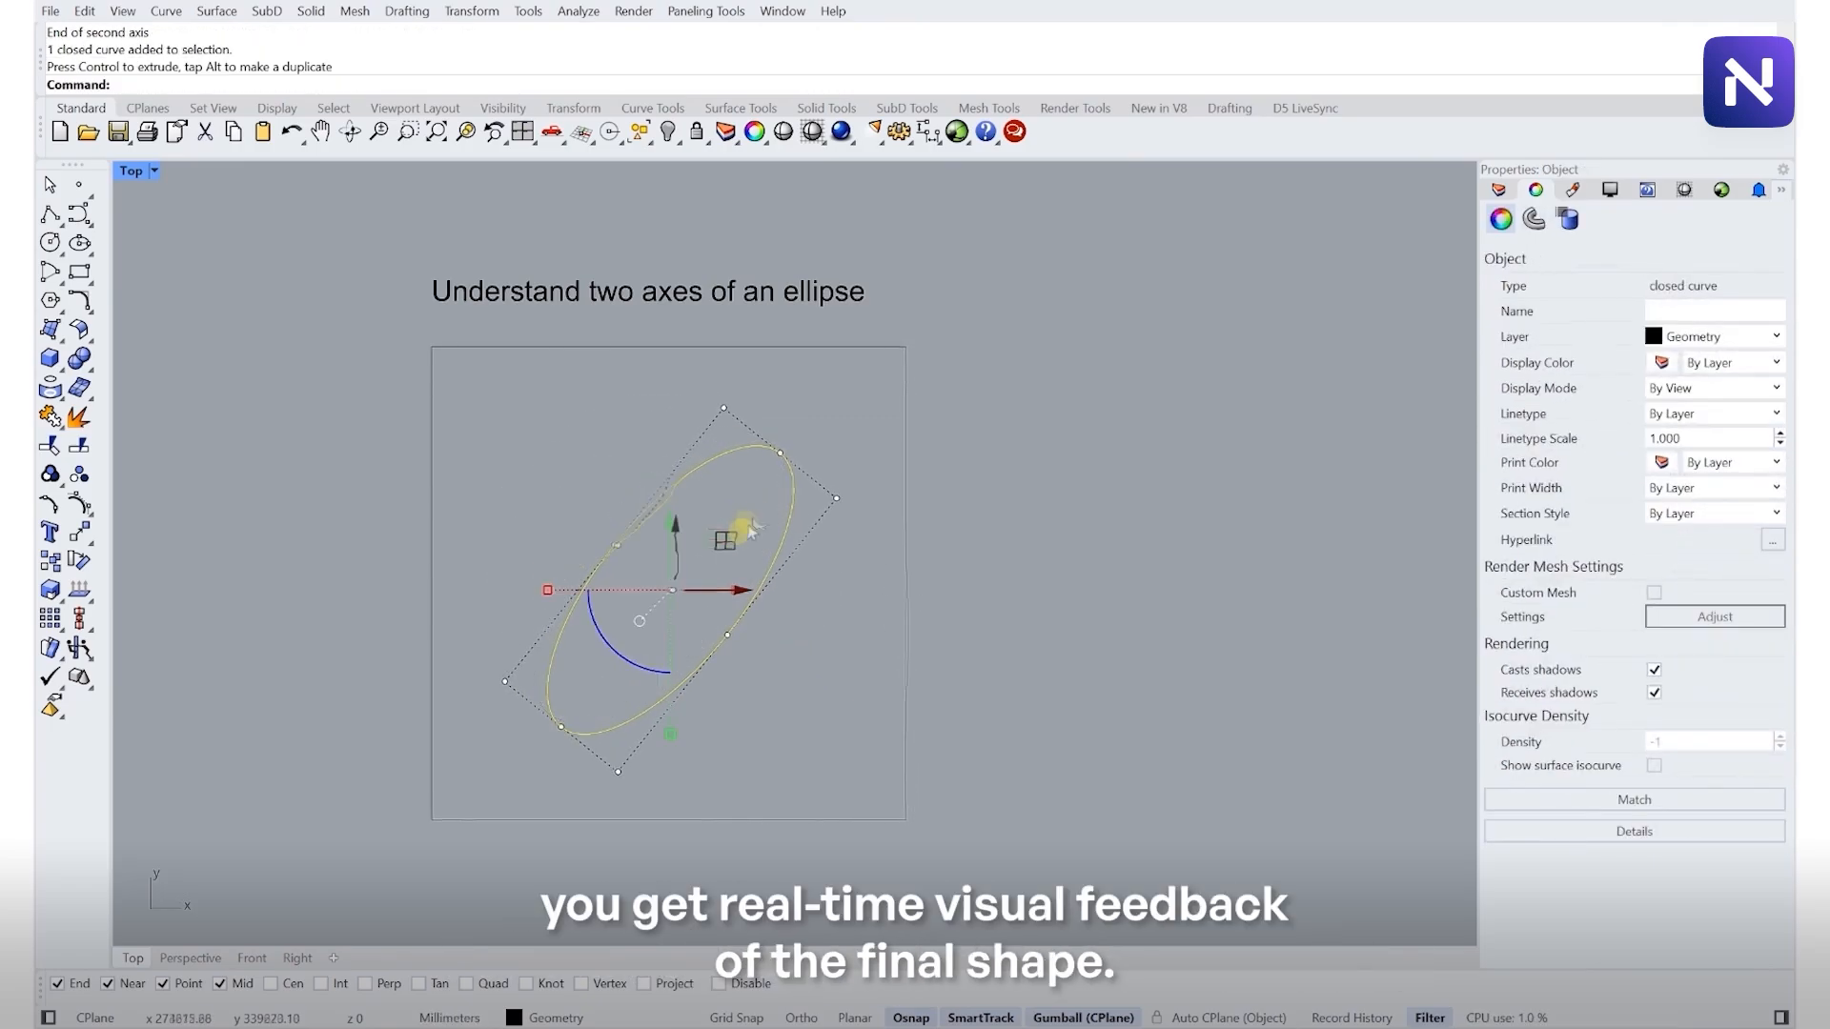
pyautogui.click(673, 464)
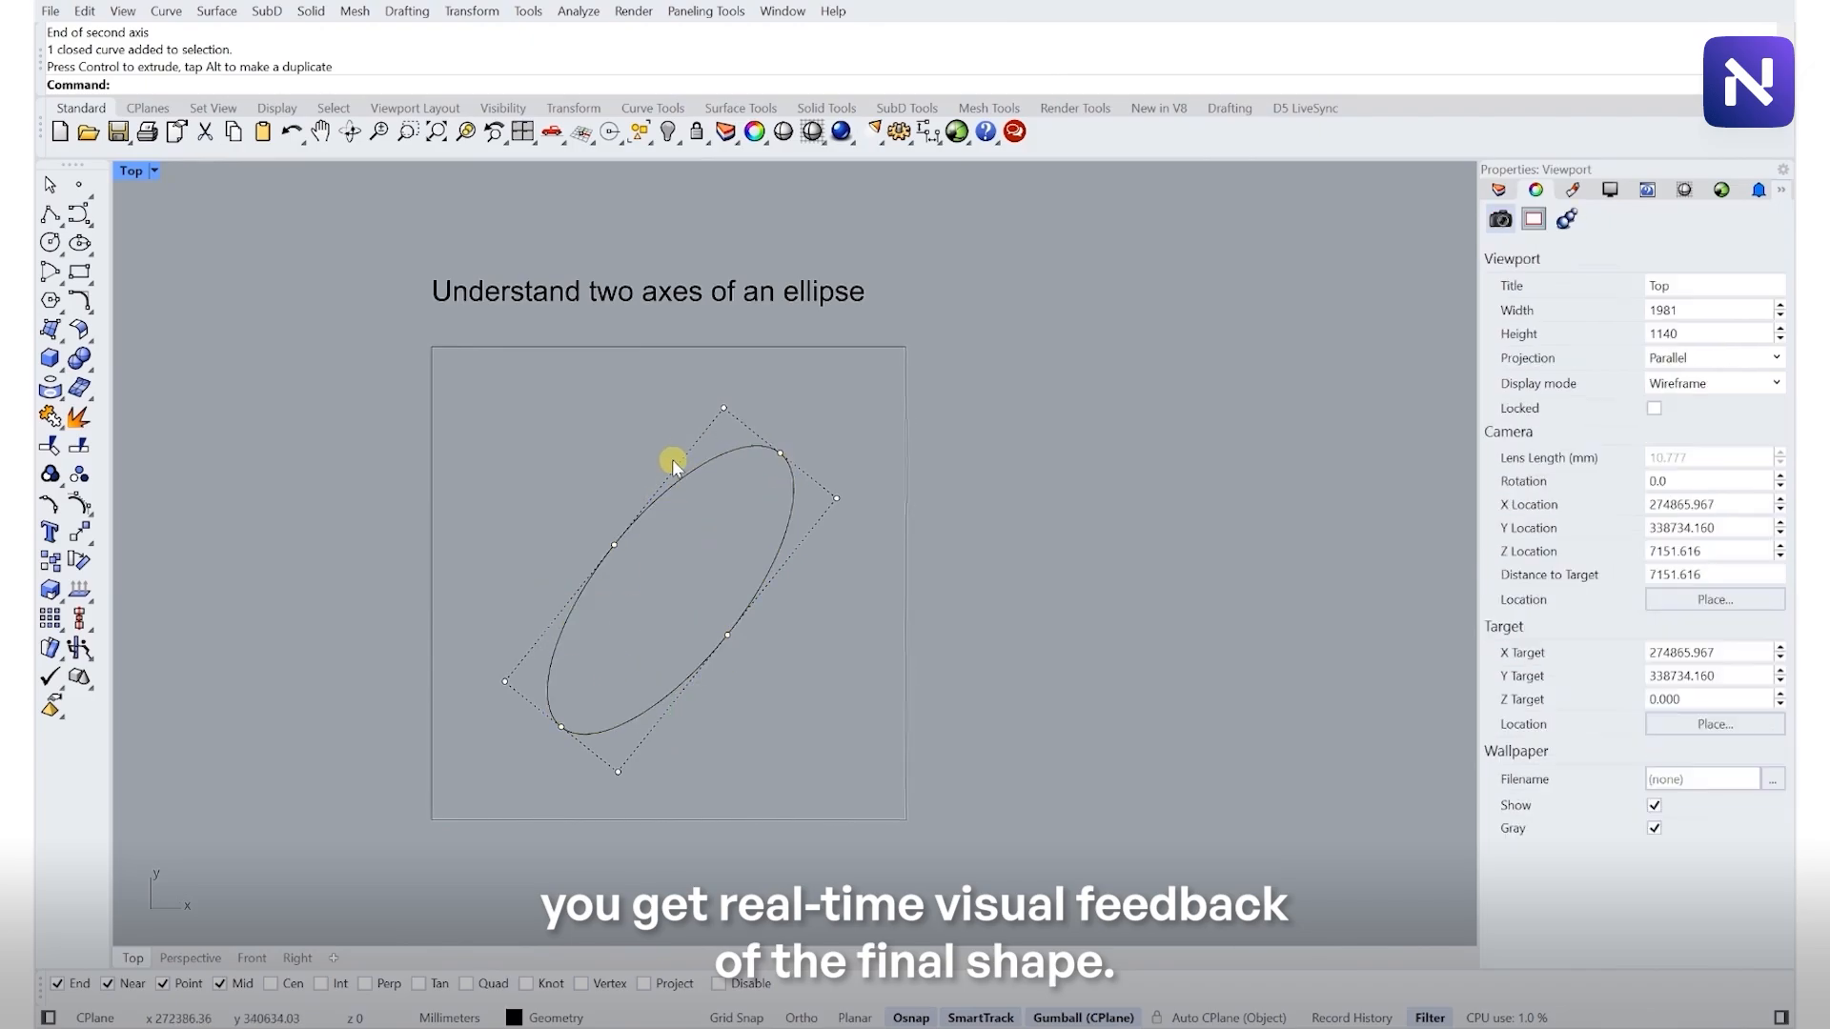
pyautogui.scroll(-12, 745, 631)
pyautogui.moveTo(824, 480); pyautogui.dragTo(643, 496, button='right')
pyautogui.scroll(6, 718, 478)
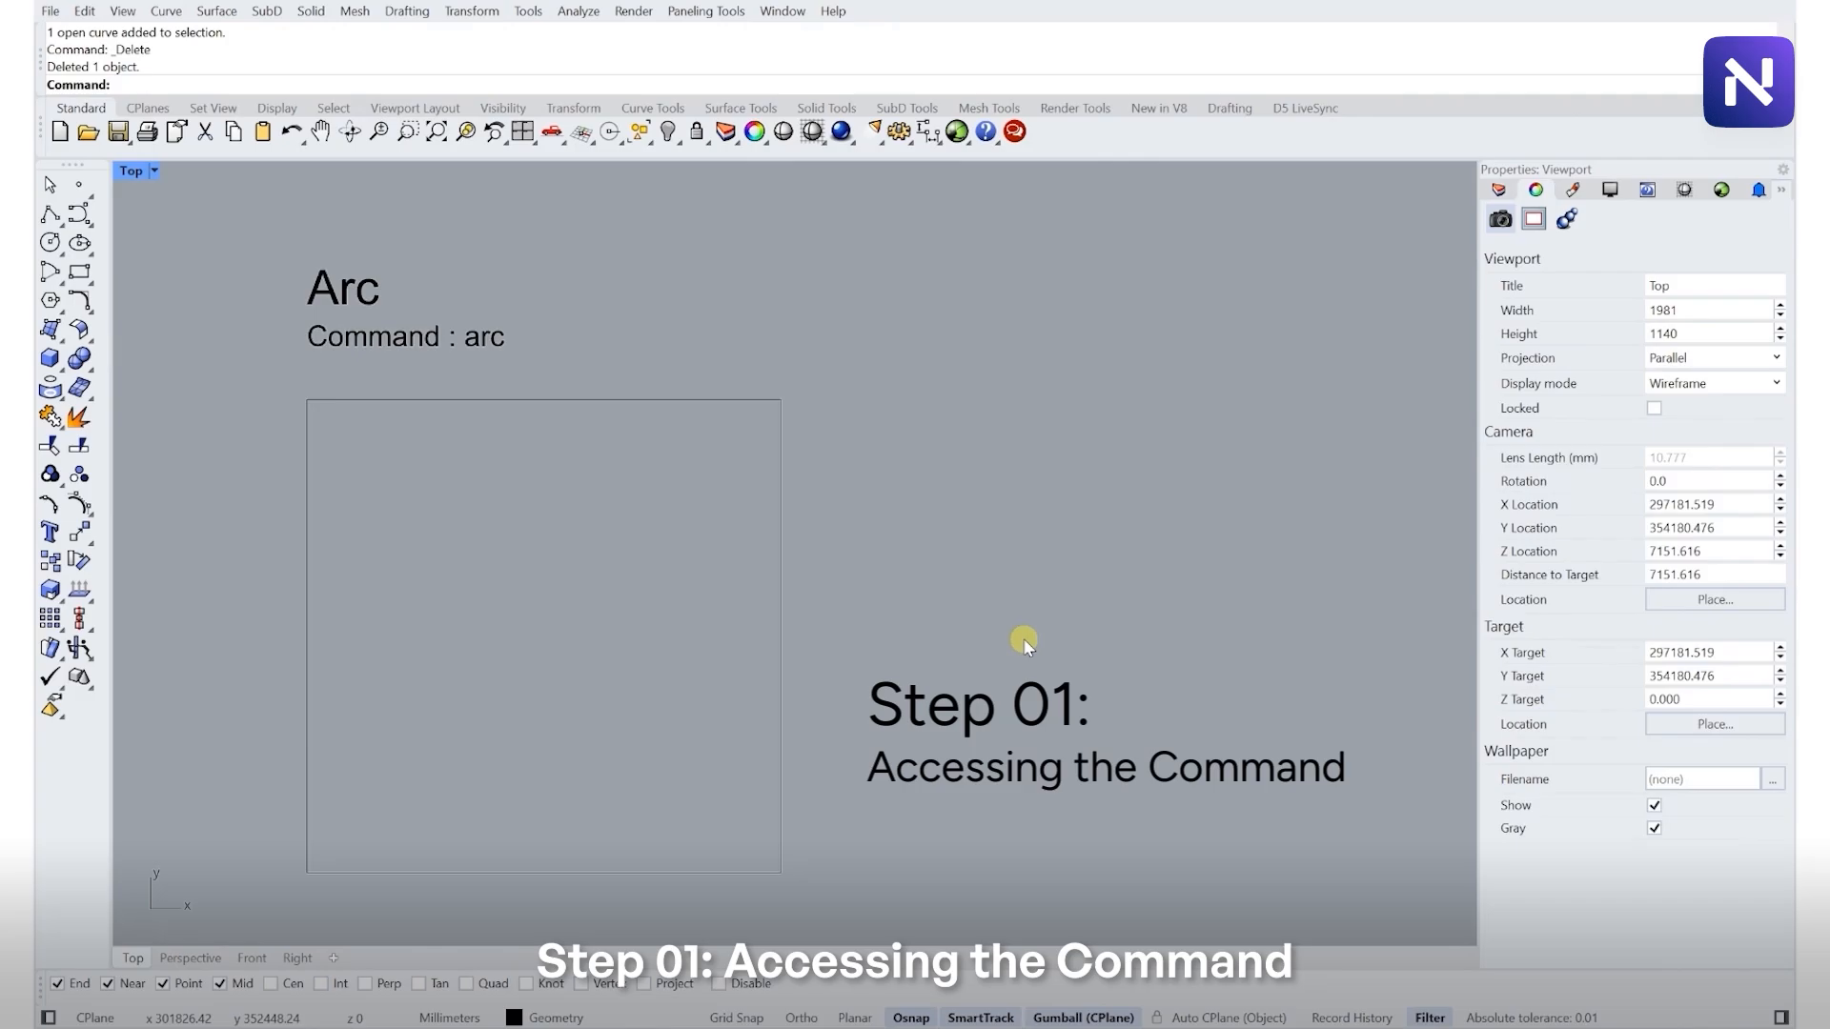
# - Draw a Center, Start, Angle arc of about 4440 mm radius in the Arc frame
pyautogui.write('A')
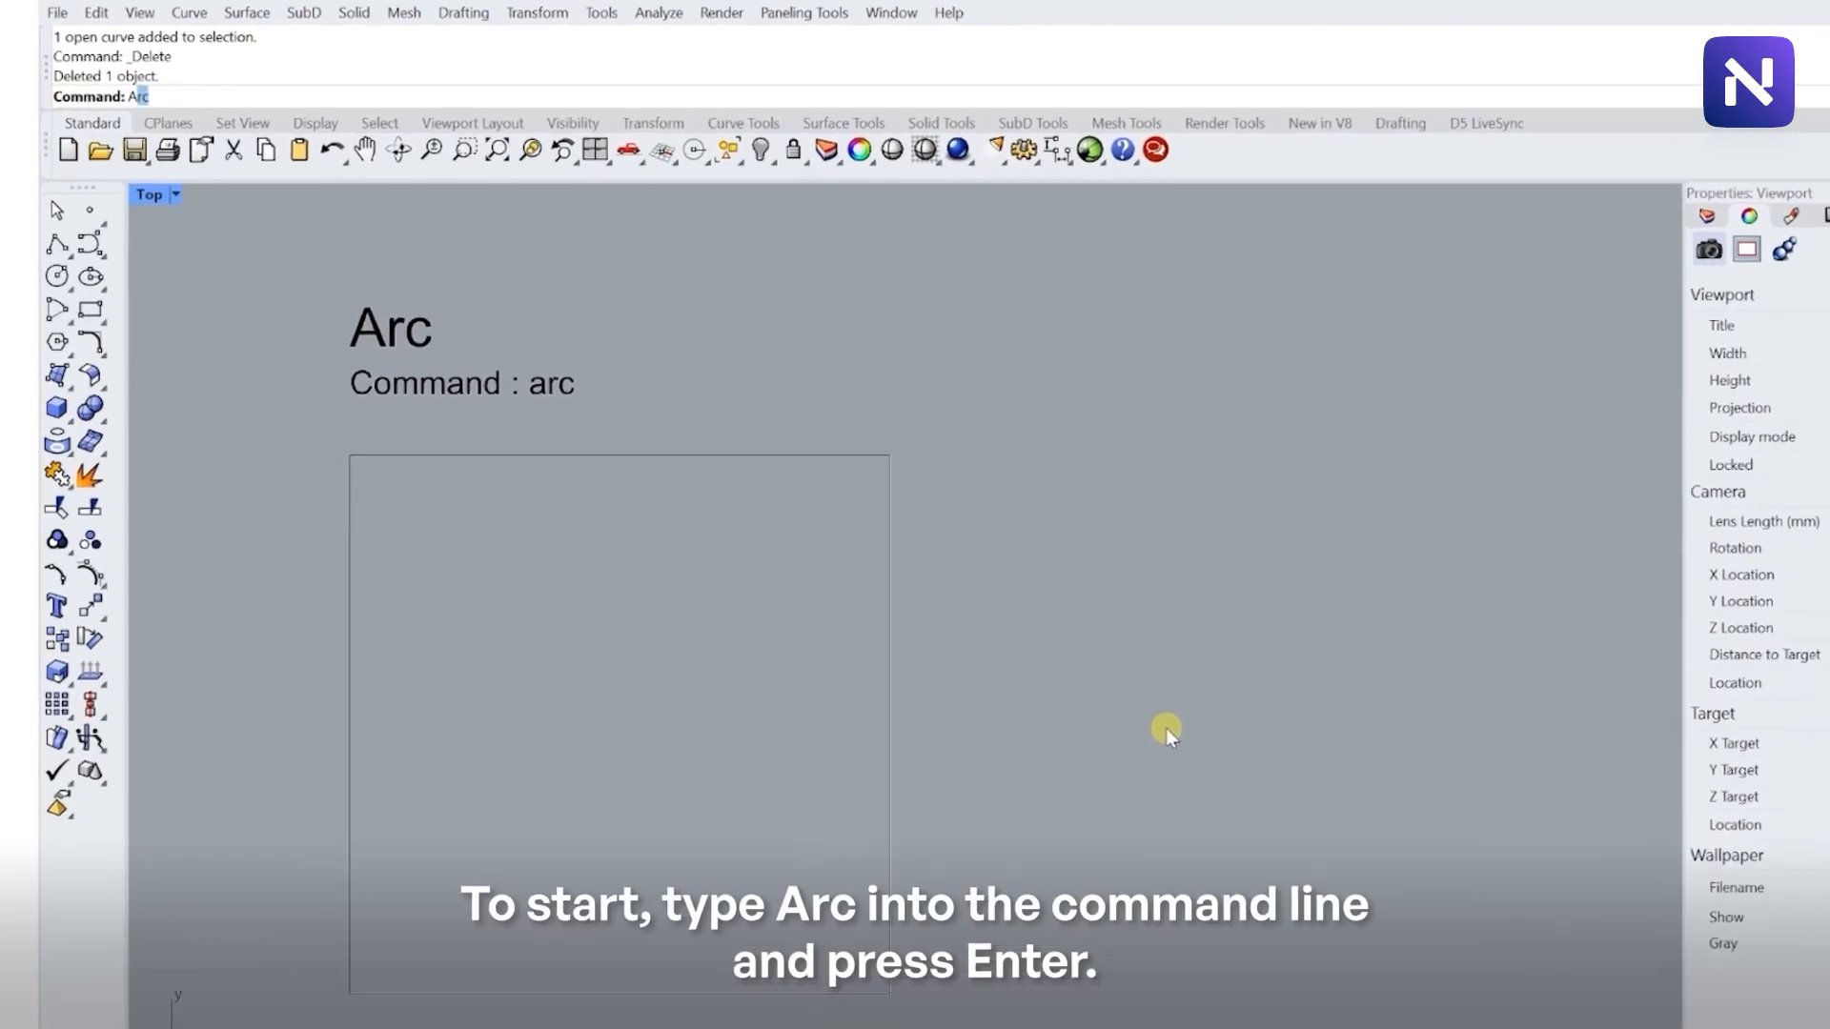
pyautogui.write('rc')
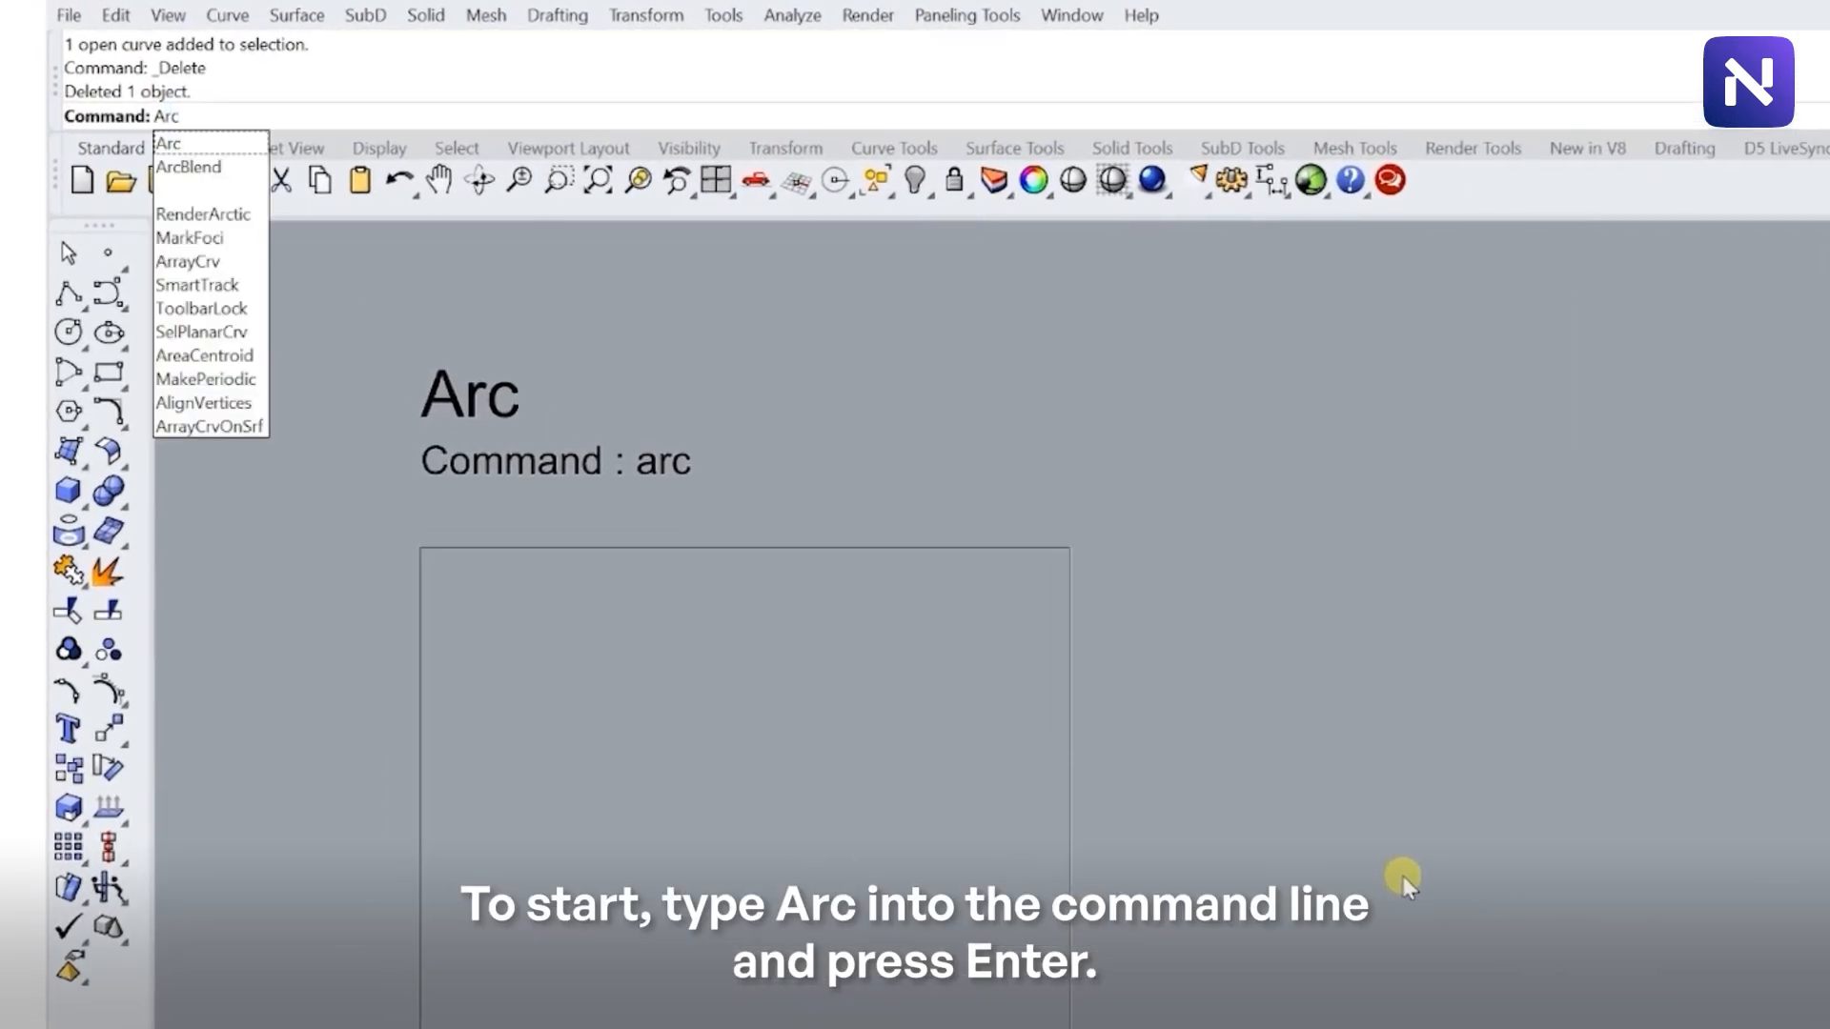
pyautogui.press('Return')
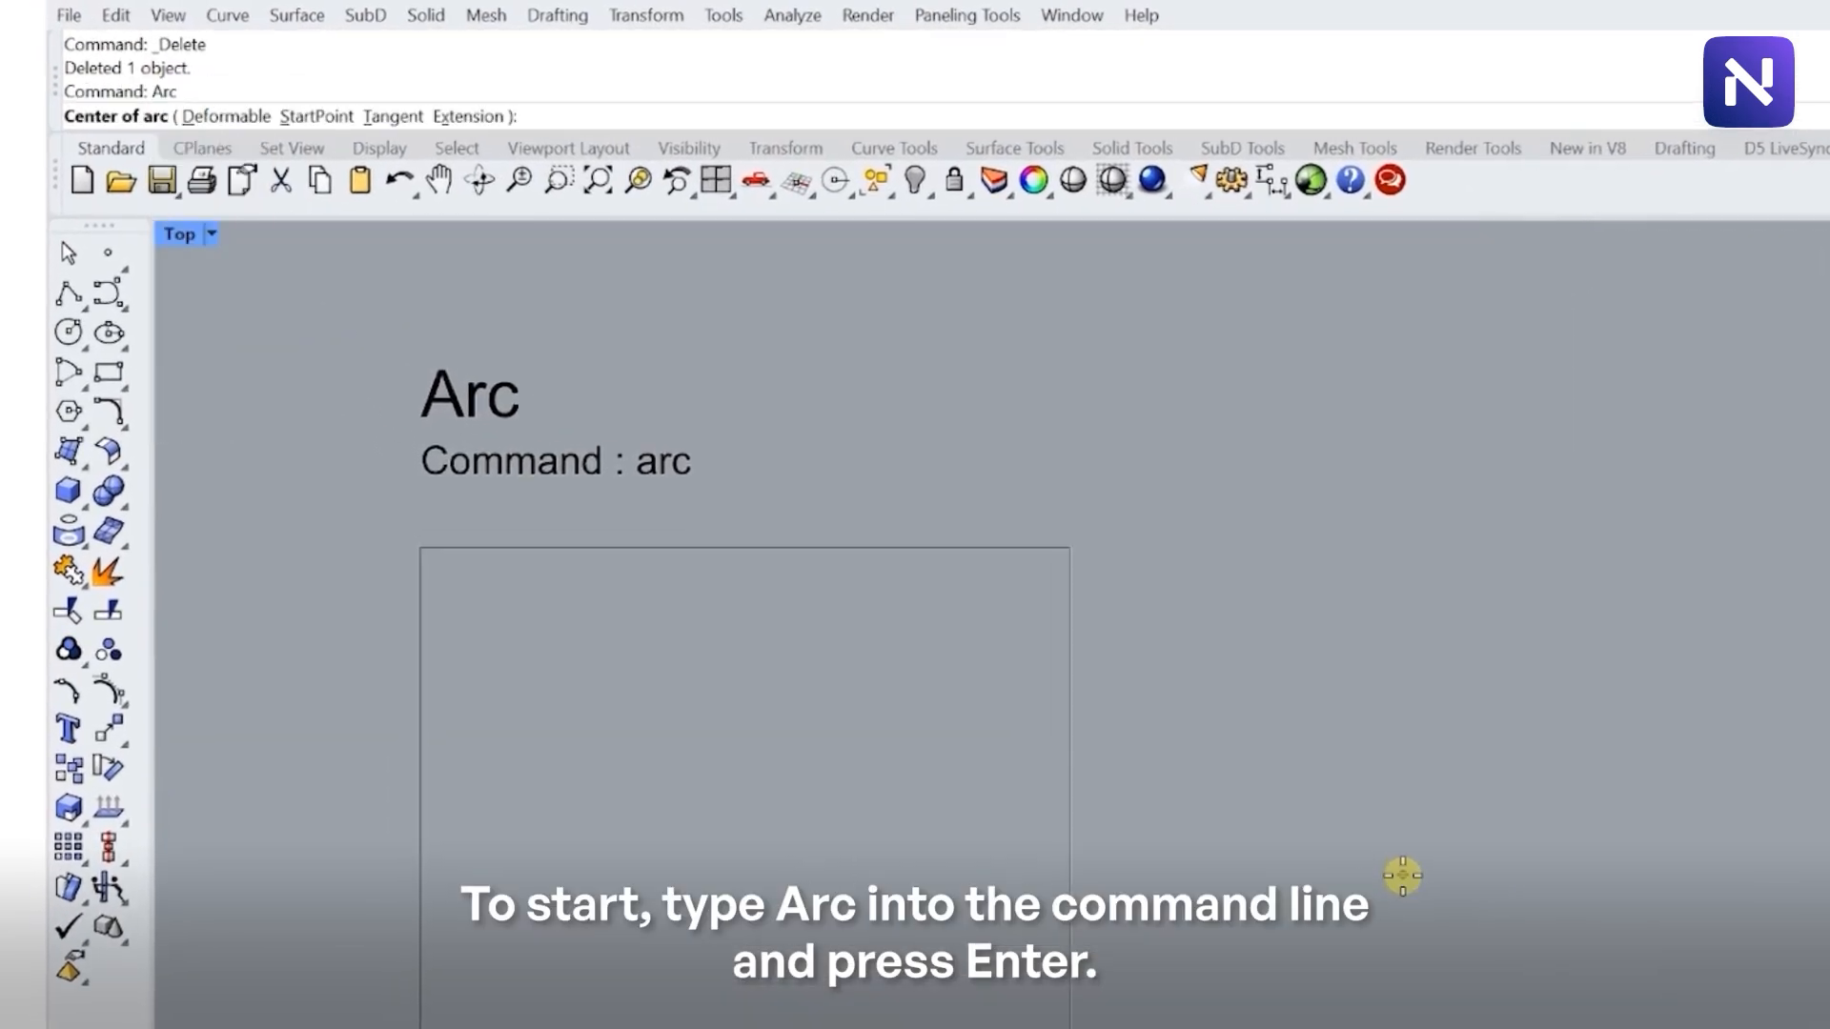
pyautogui.press('Escape')
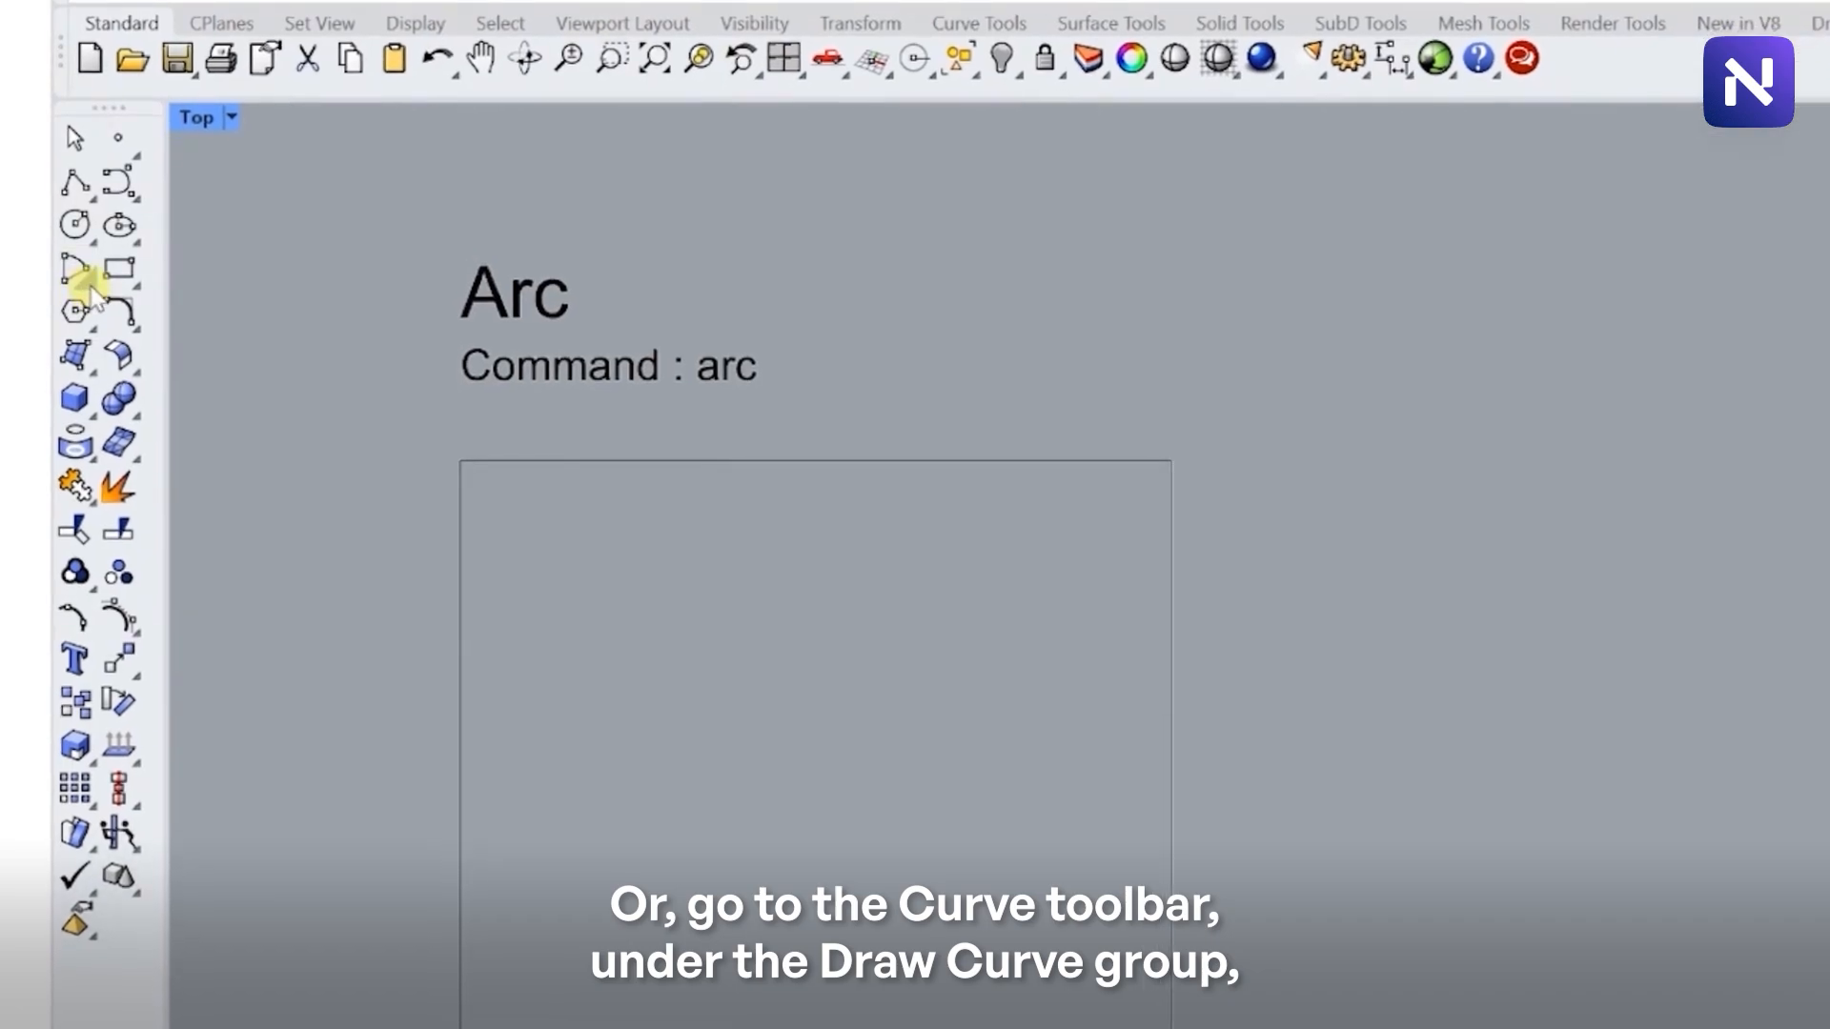
pyautogui.click(100, 402)
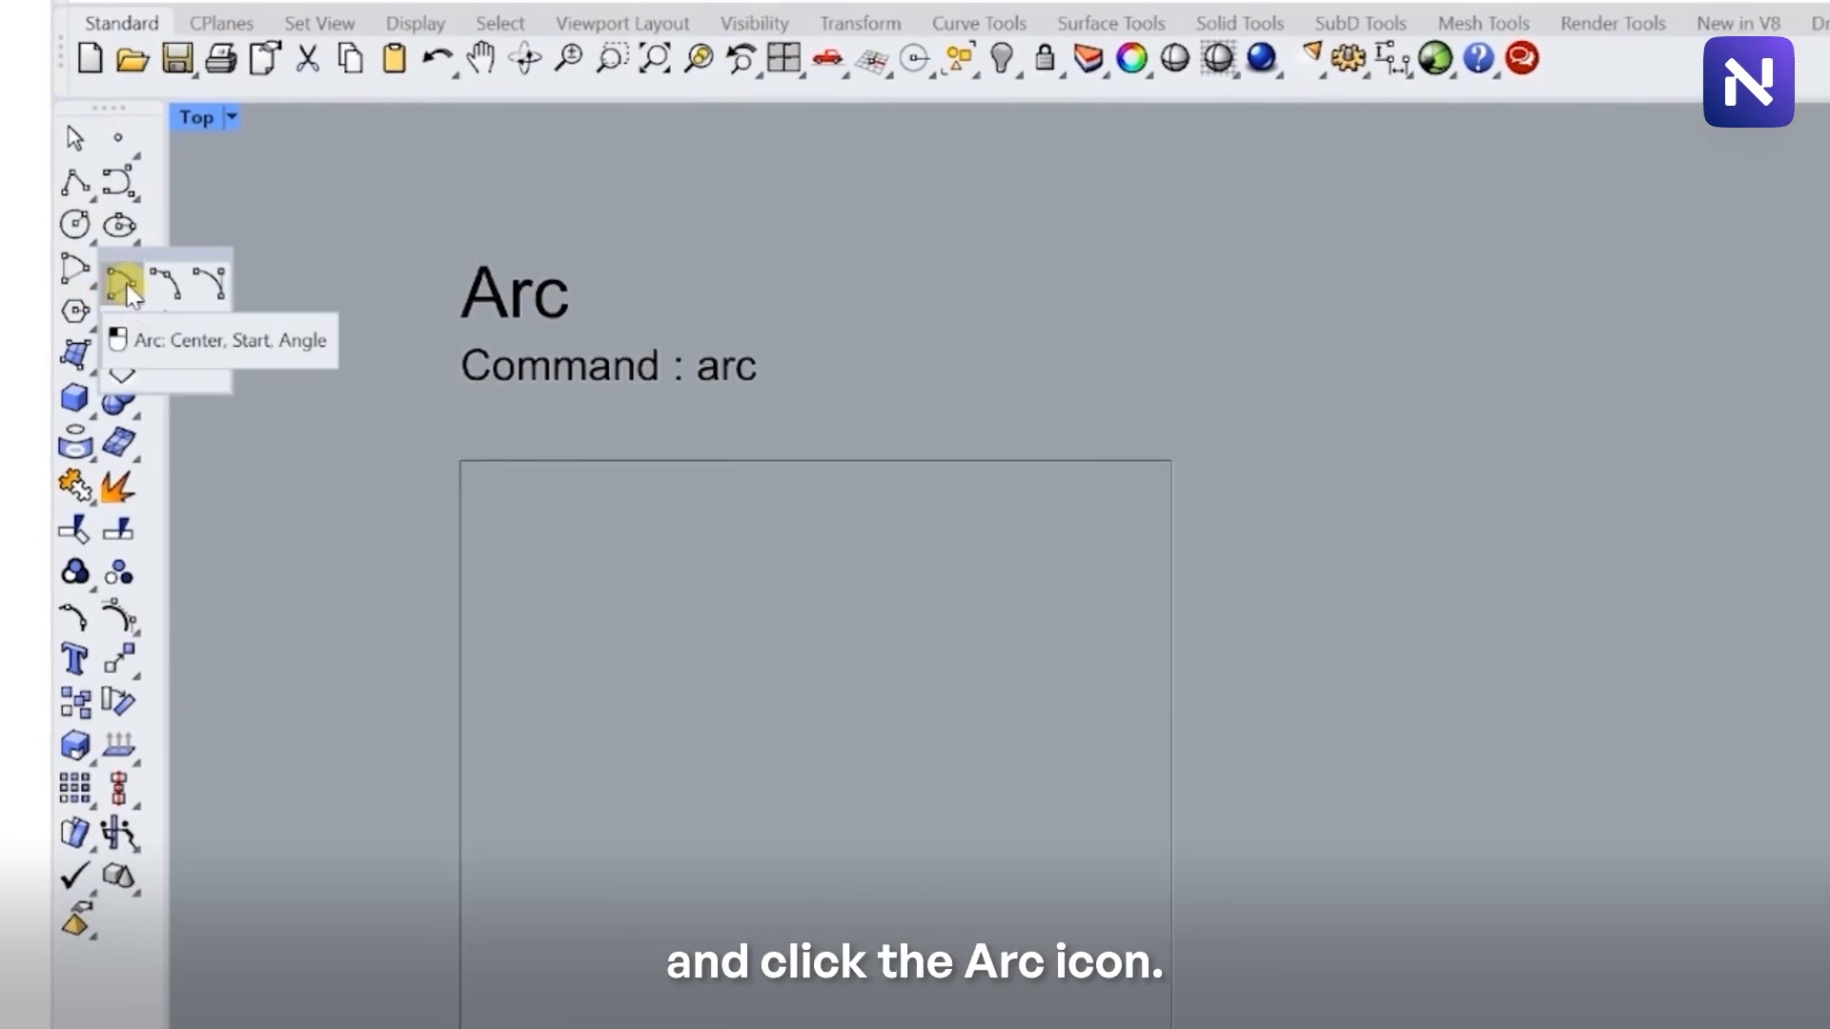
pyautogui.click(124, 285)
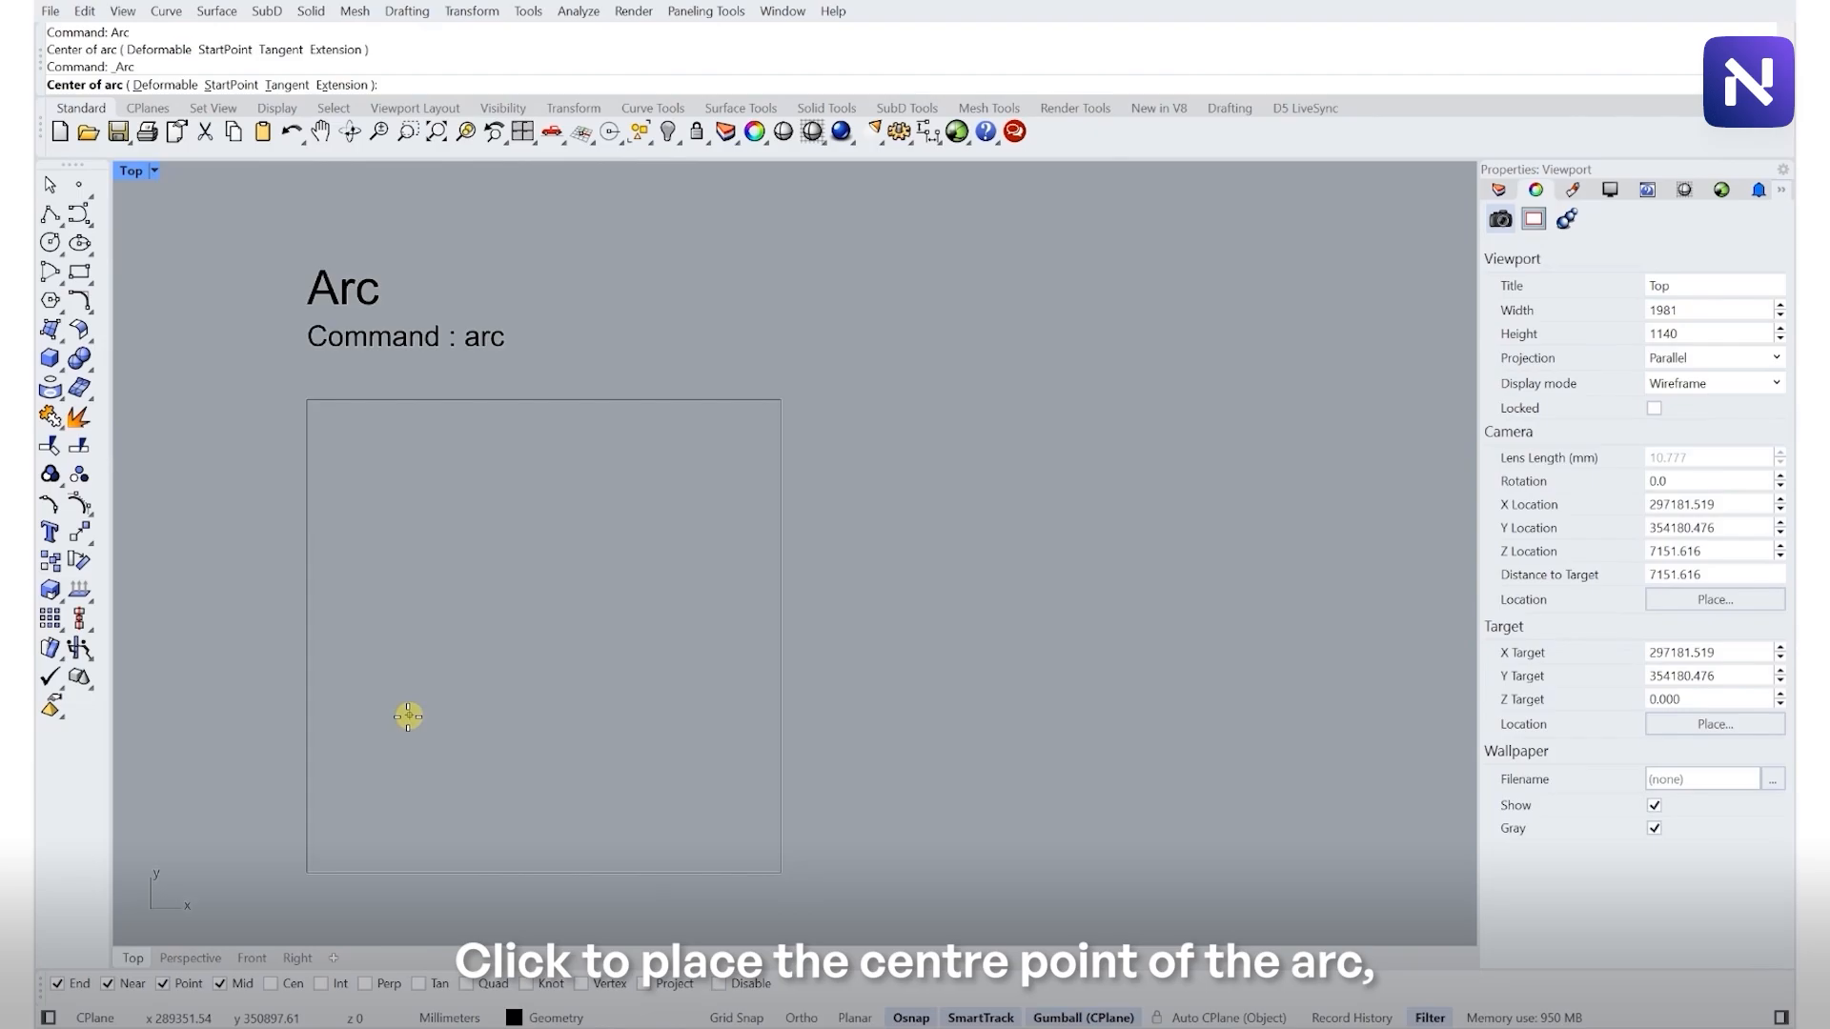
pyautogui.click(402, 725)
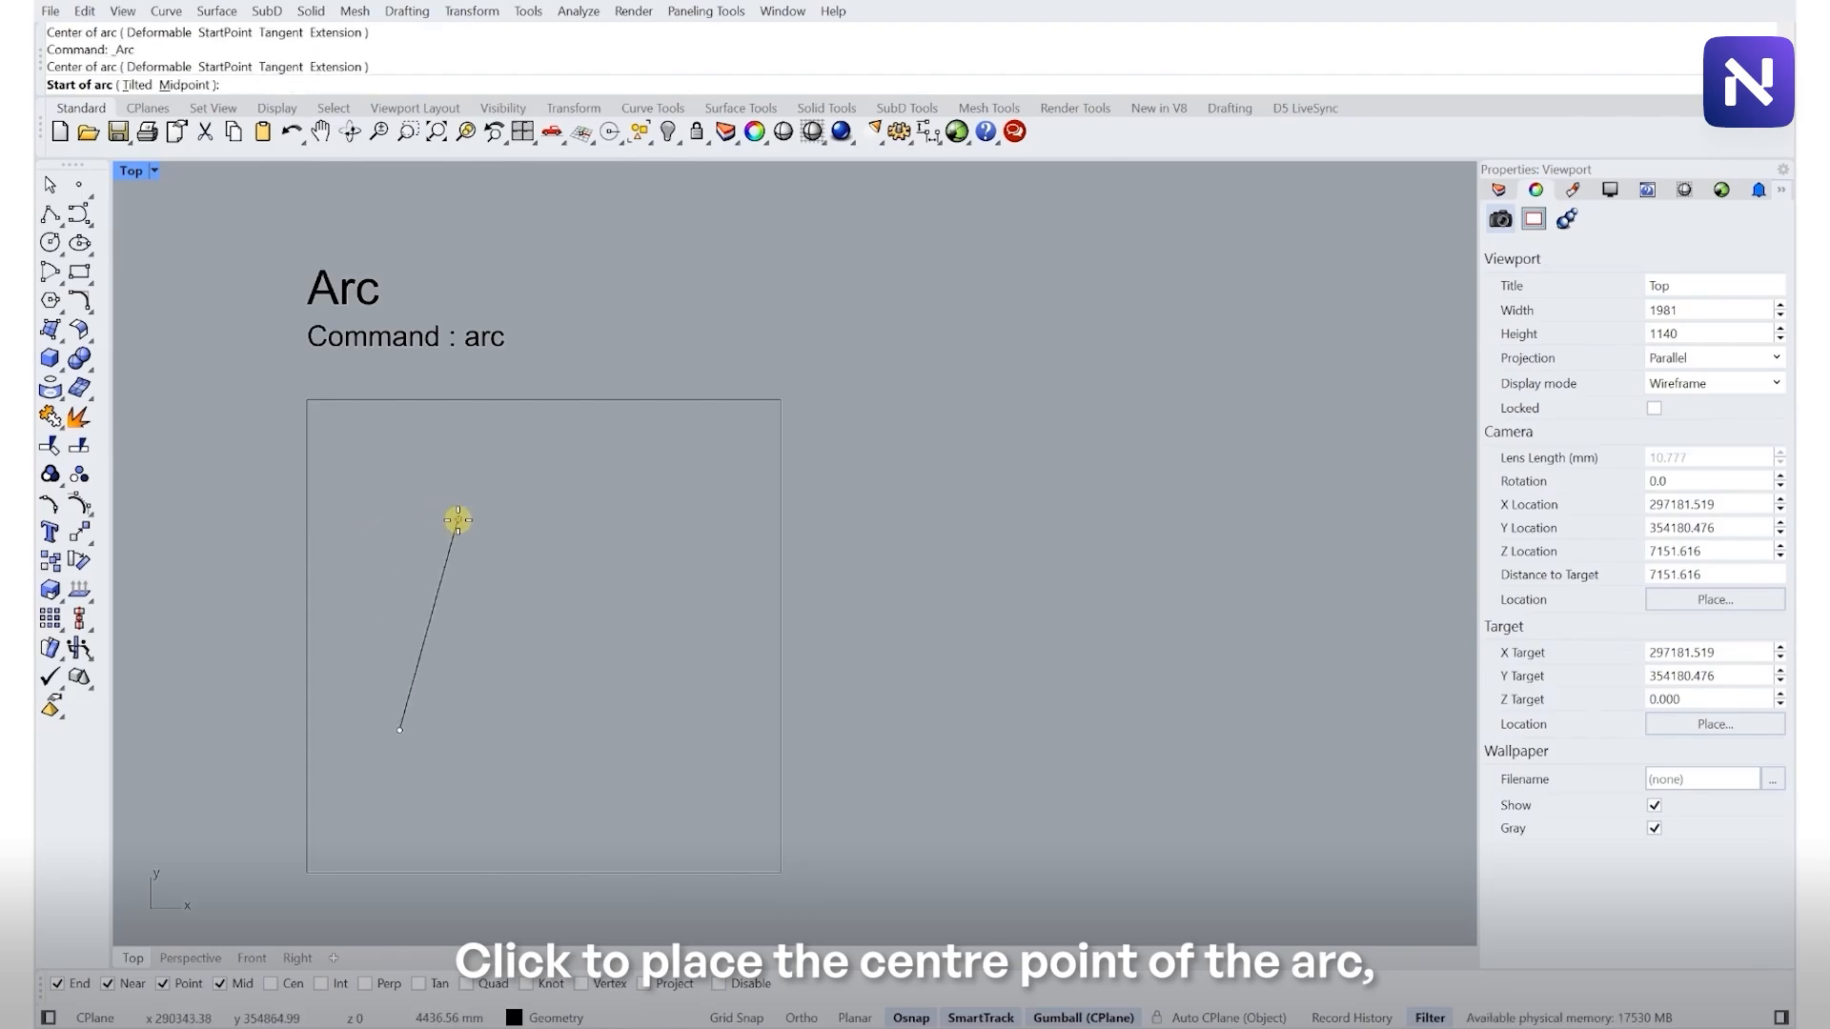
pyautogui.click(391, 529)
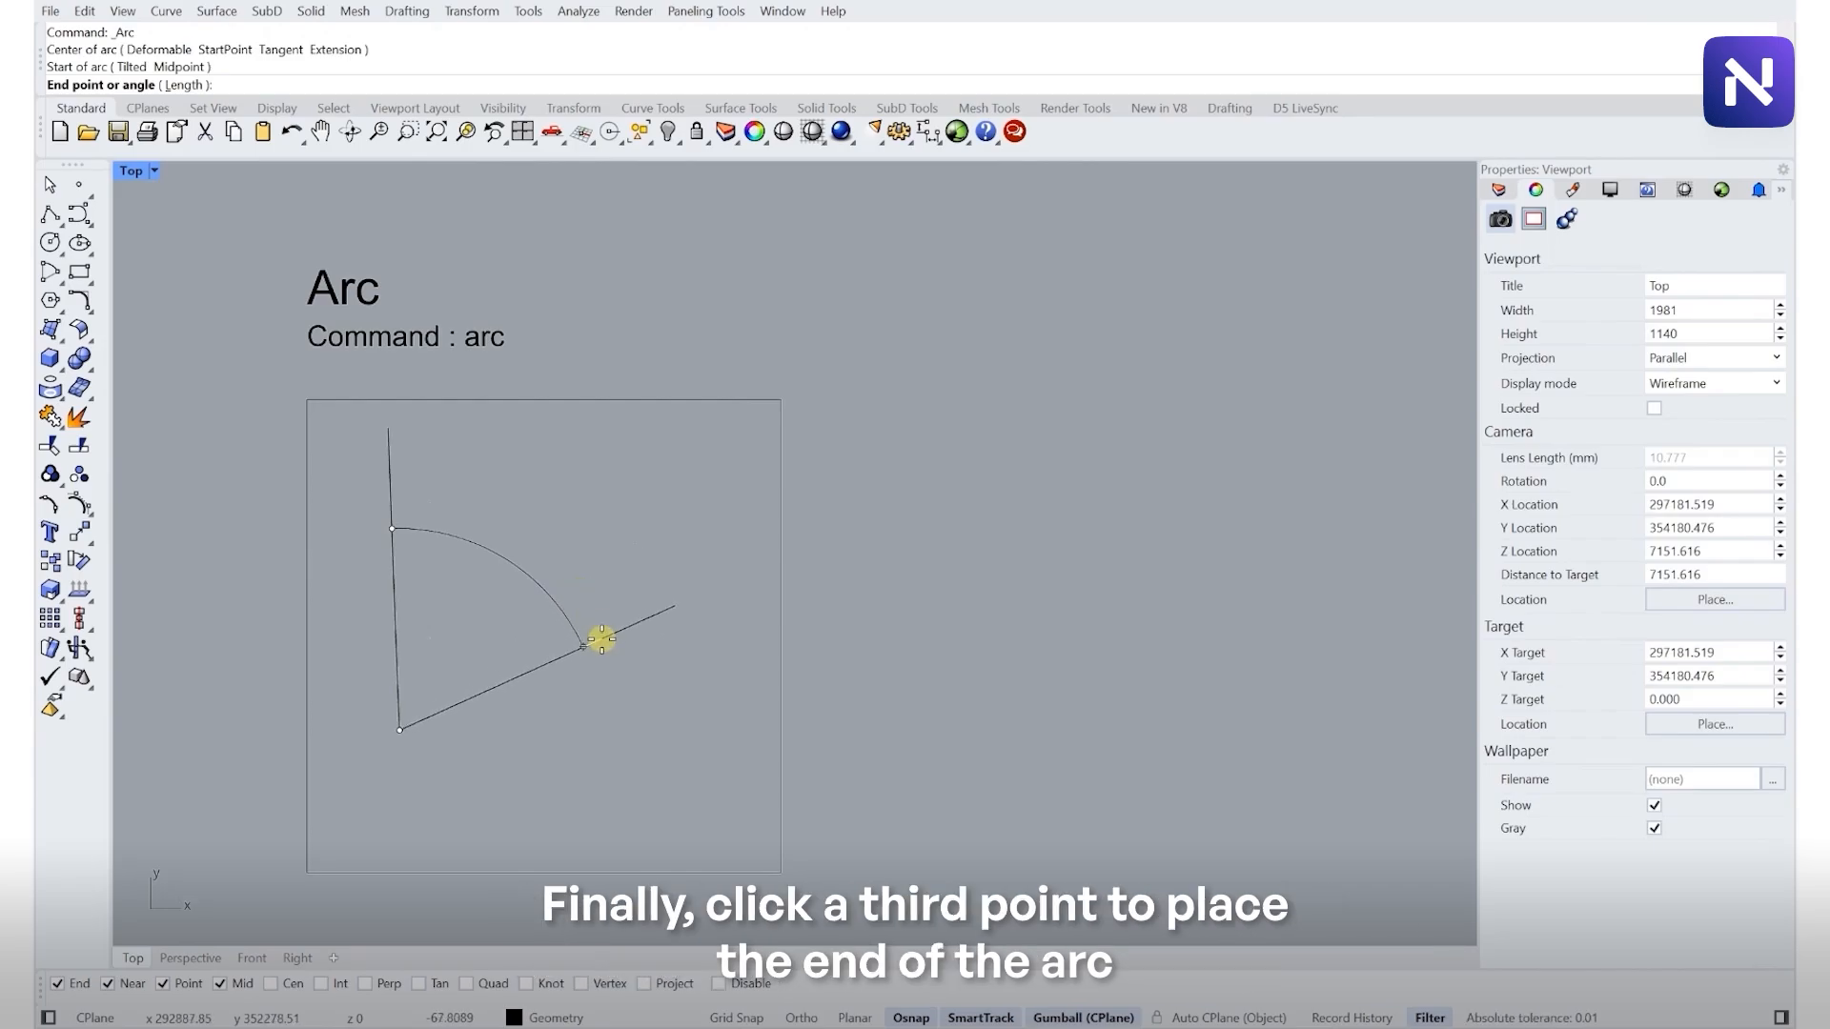
pyautogui.click(601, 638)
pyautogui.click(555, 606)
pyautogui.moveTo(541, 536); pyautogui.dragTo(597, 582)
pyautogui.click(621, 532)
# - Draw a Start, End, Direction arc in its labelled frame, bulging left of a vertical start-to-end chord
pyautogui.scroll(-8, 617, 462)
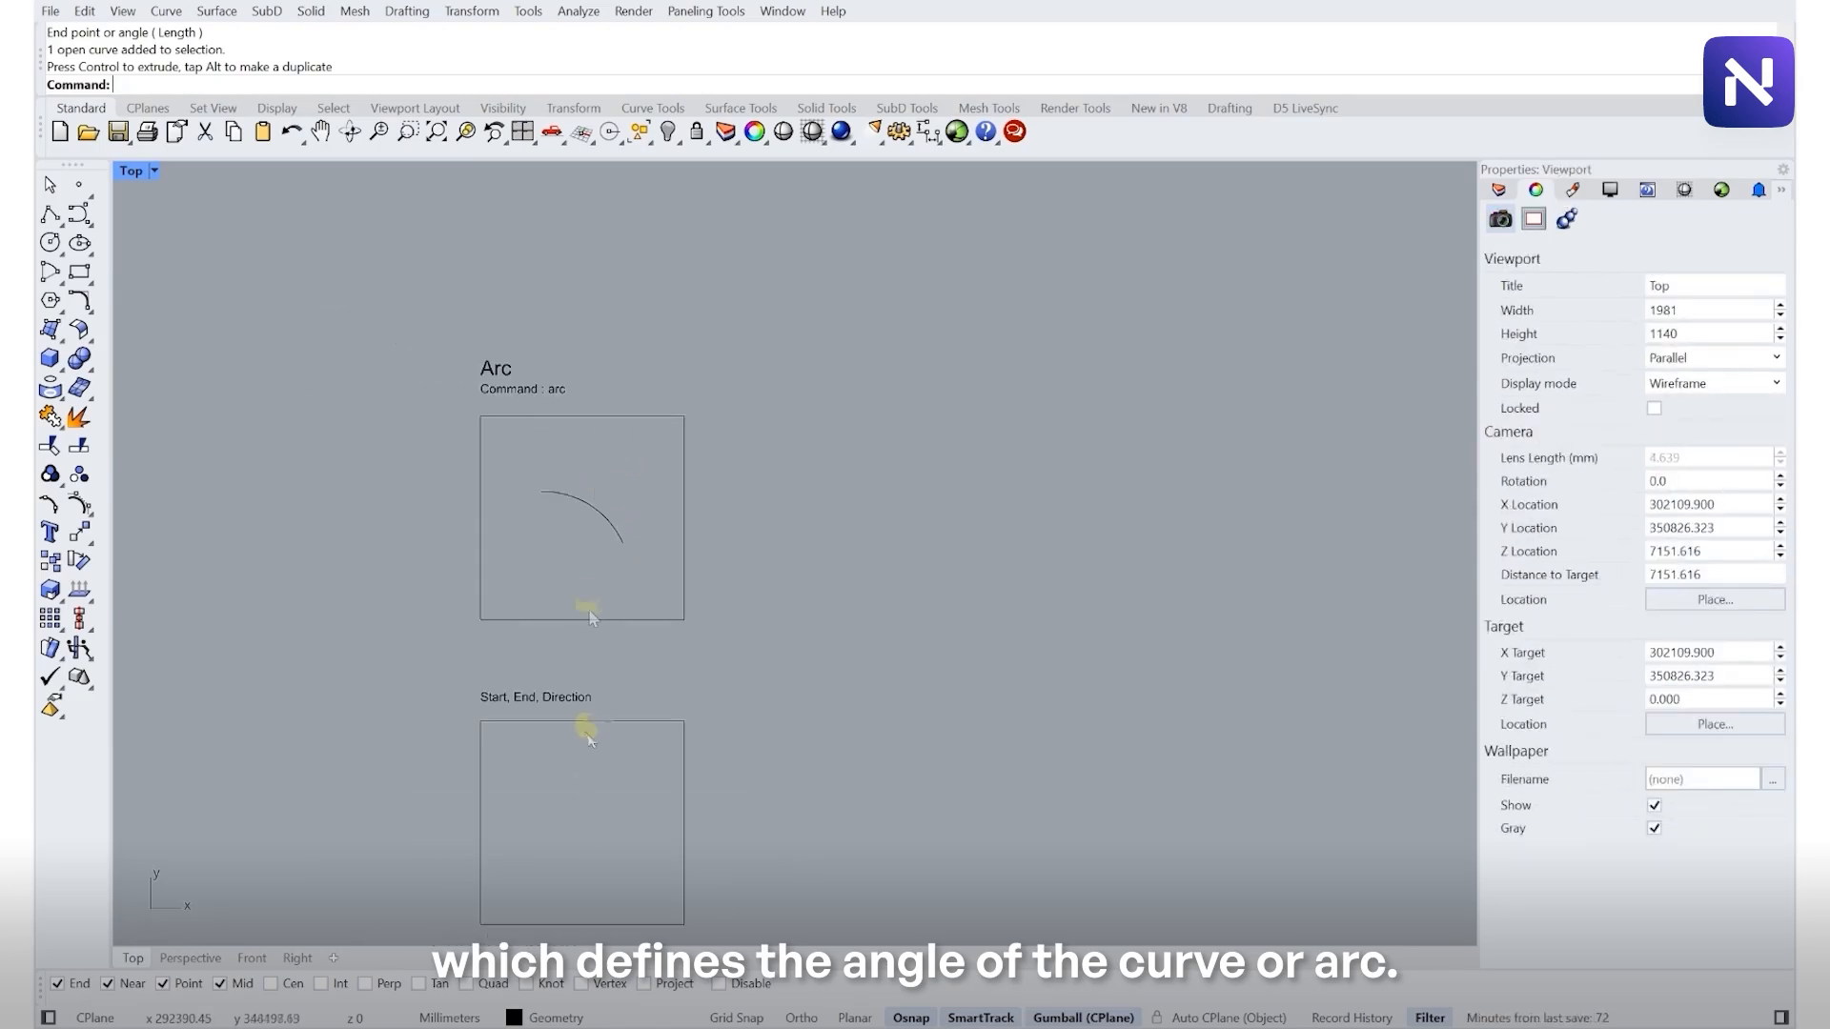
pyautogui.scroll(4, 562, 803)
pyautogui.moveTo(553, 798); pyautogui.dragTo(485, 490, button='right')
pyautogui.scroll(3, 526, 591)
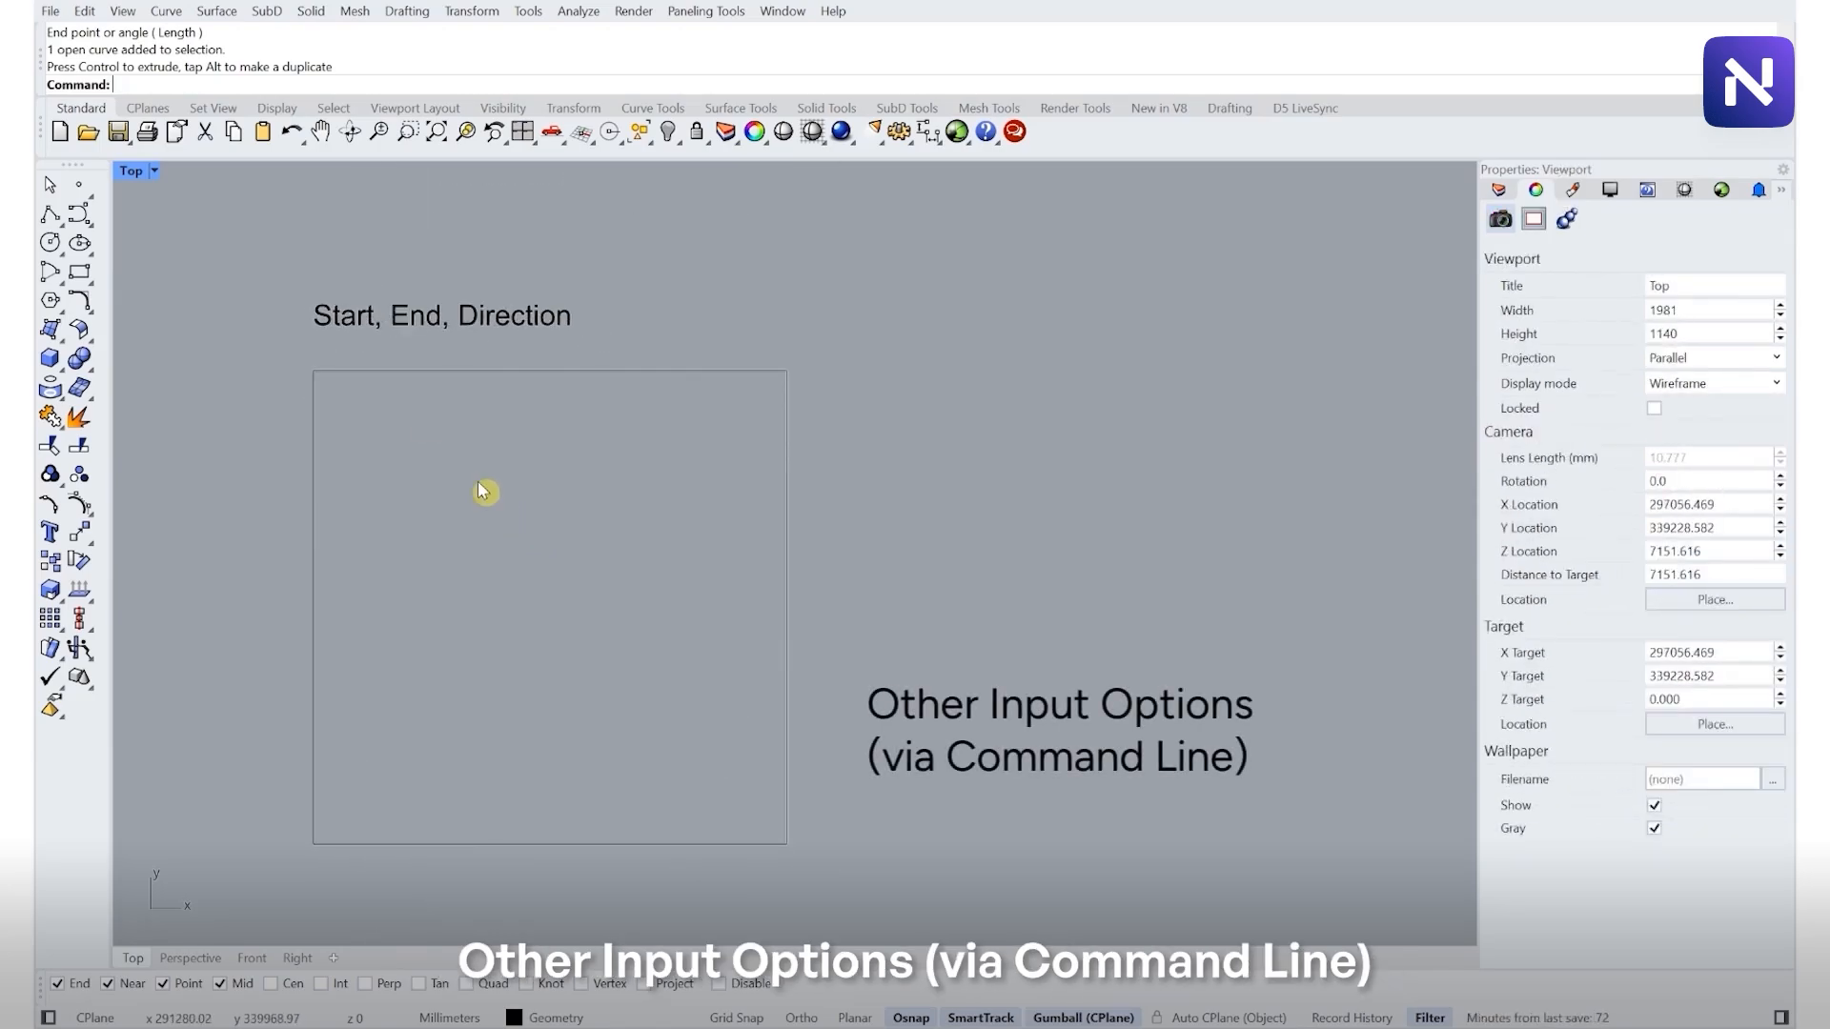
pyautogui.click(51, 245)
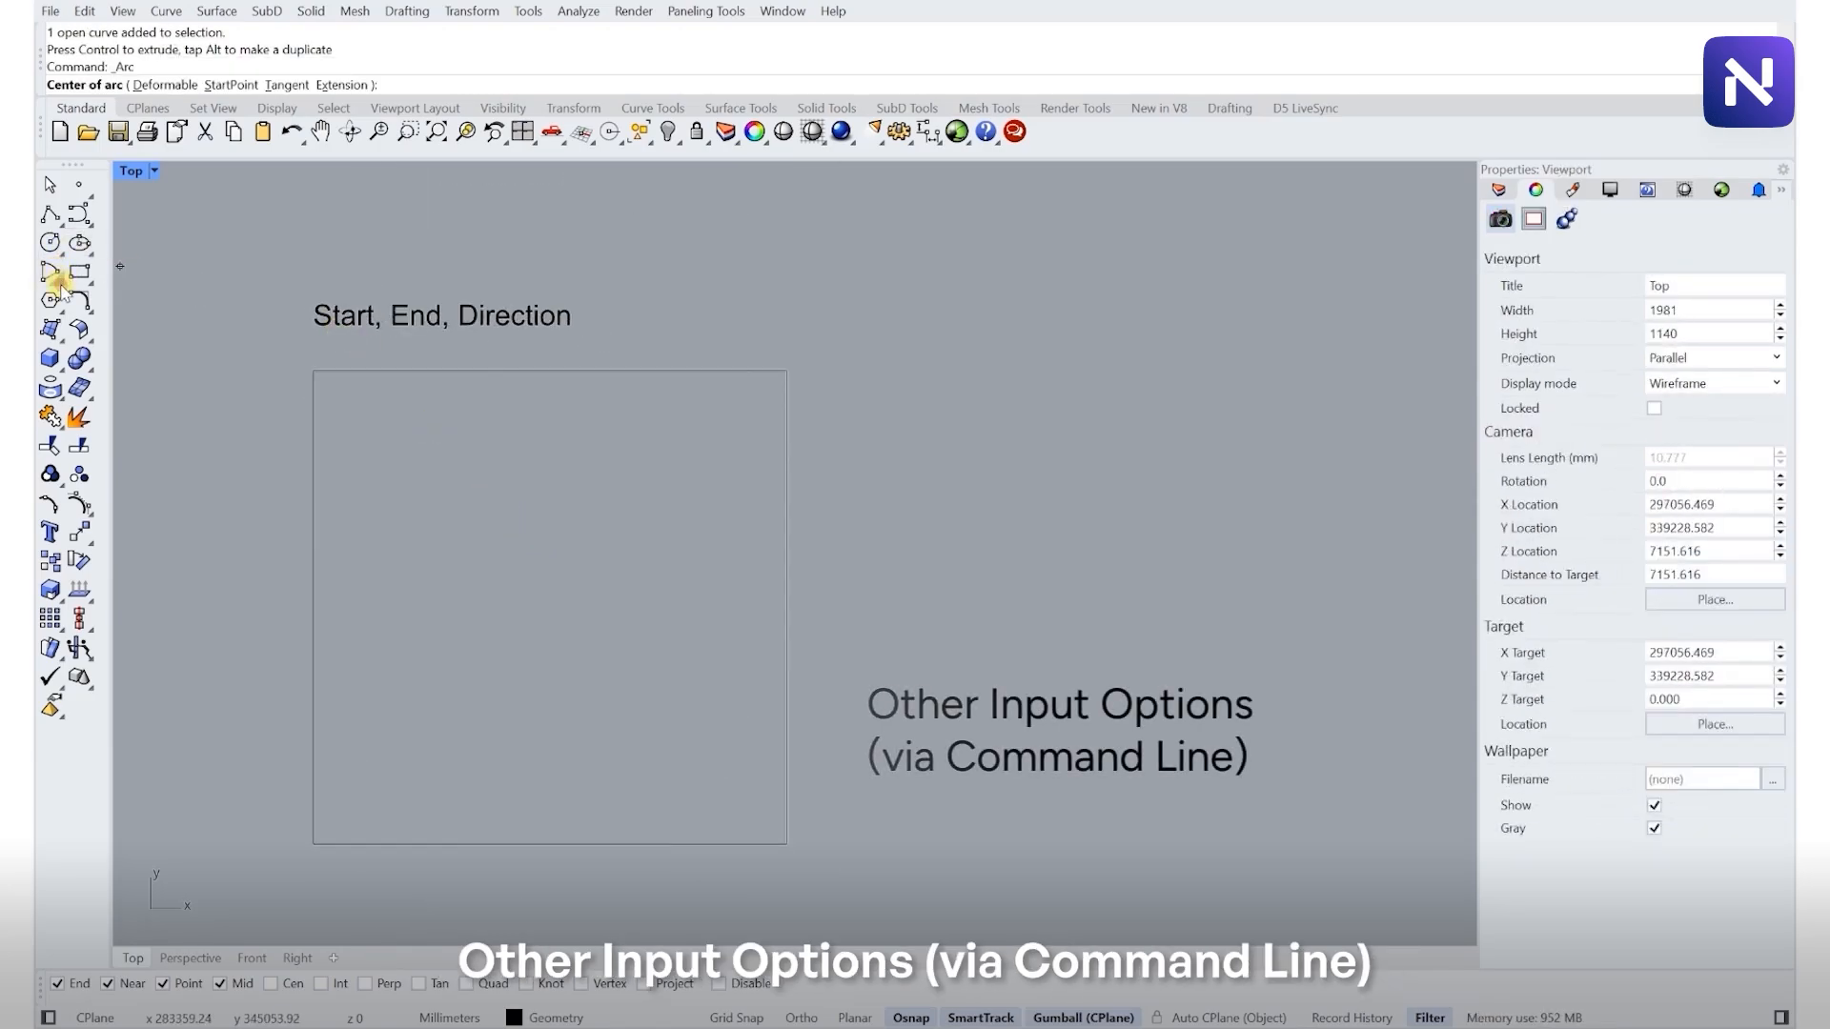
pyautogui.click(54, 275)
pyautogui.press('Escape')
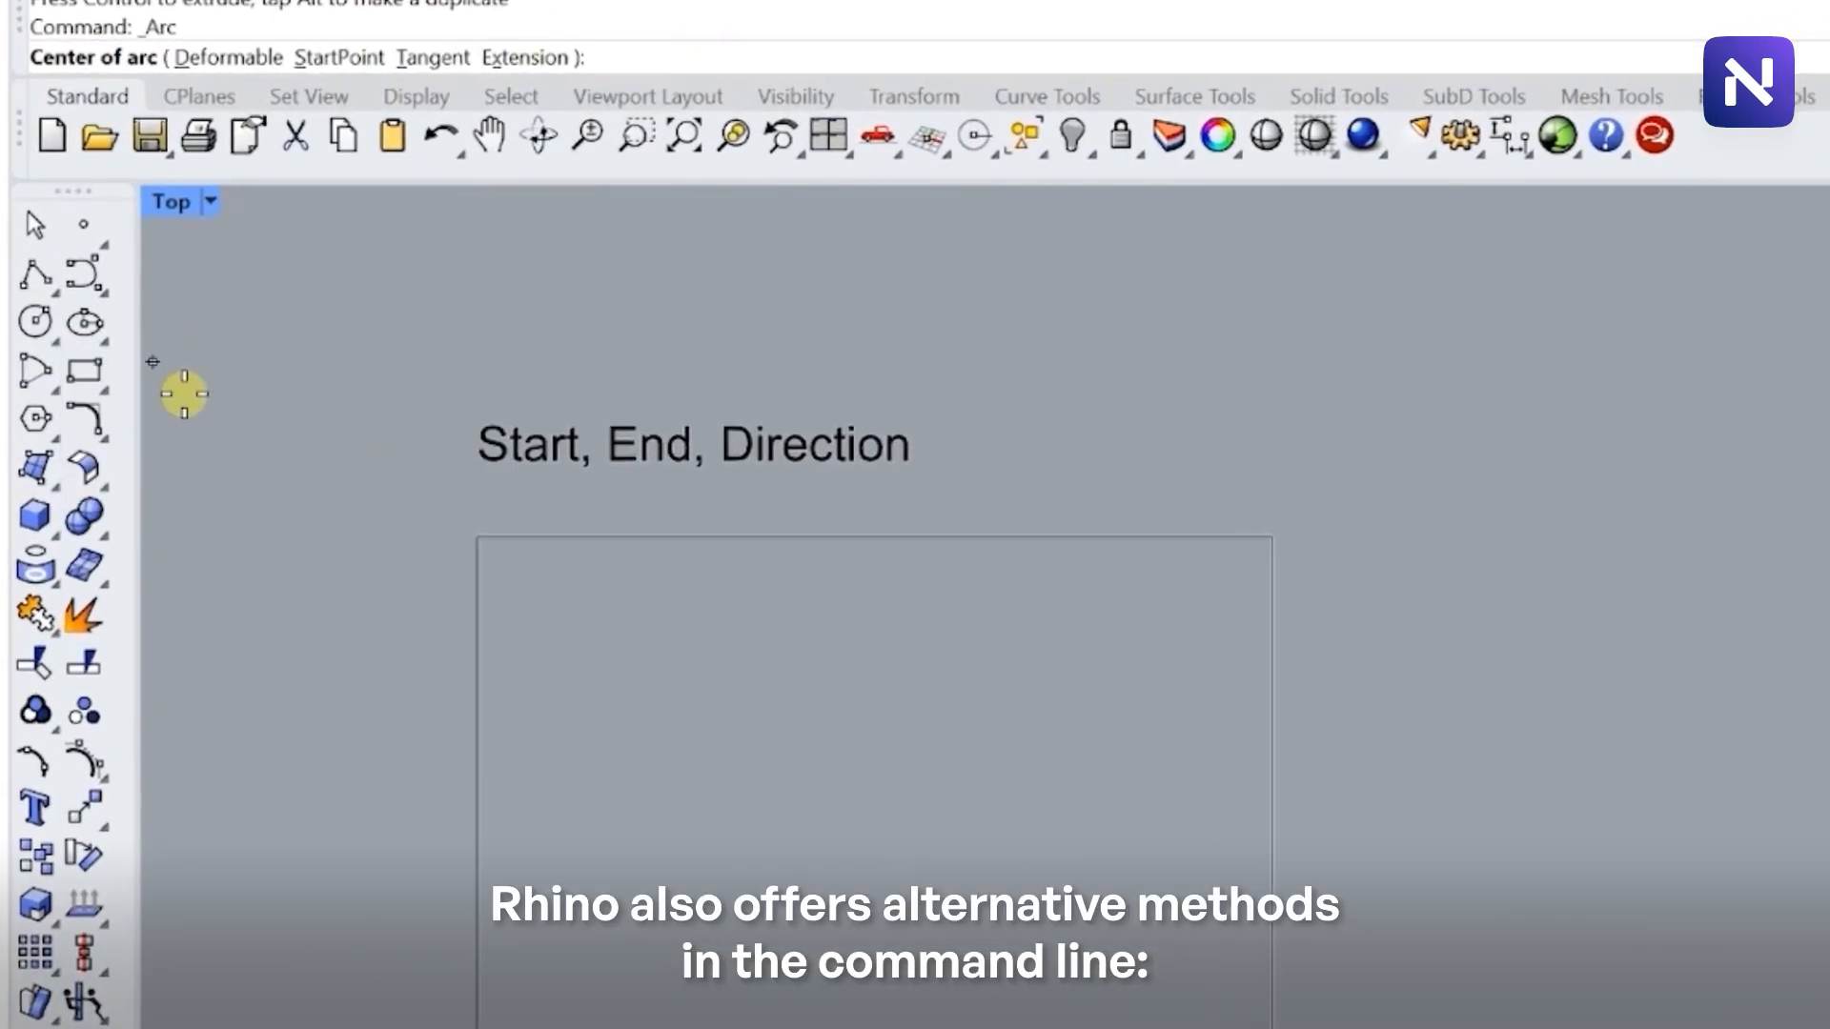
pyautogui.press('Escape')
pyautogui.click(53, 388)
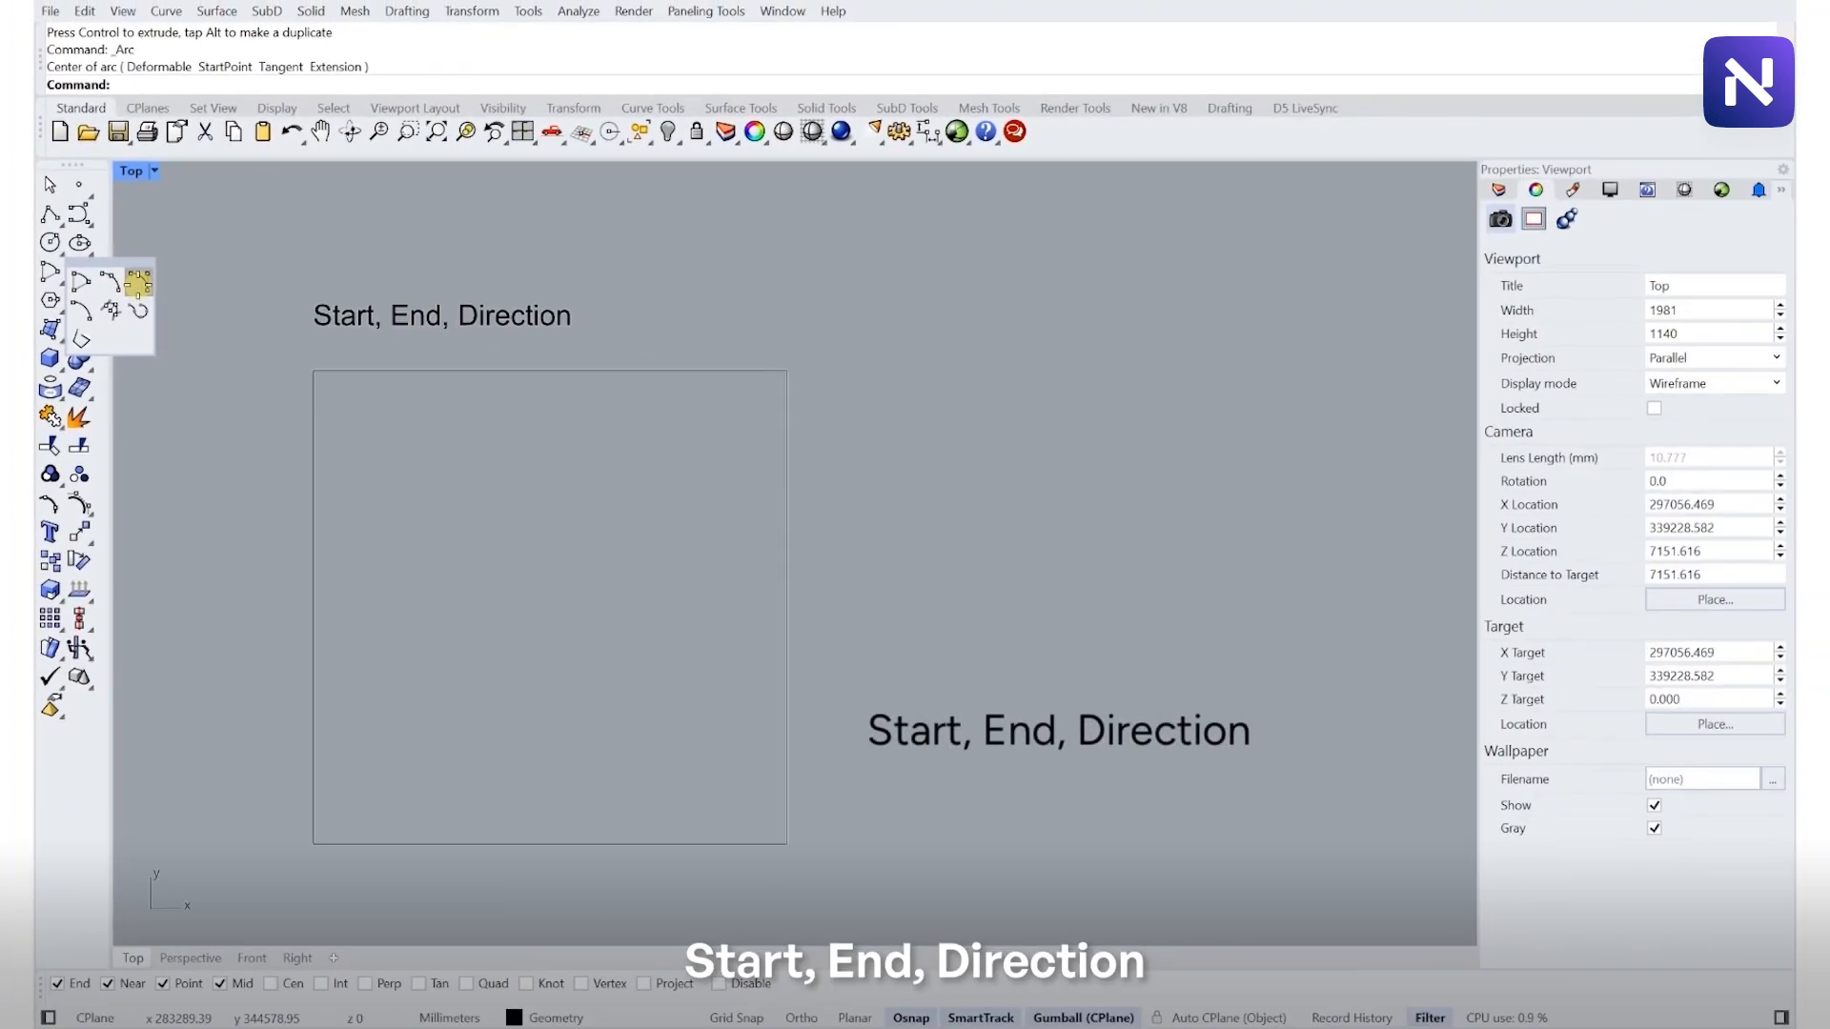
pyautogui.click(138, 283)
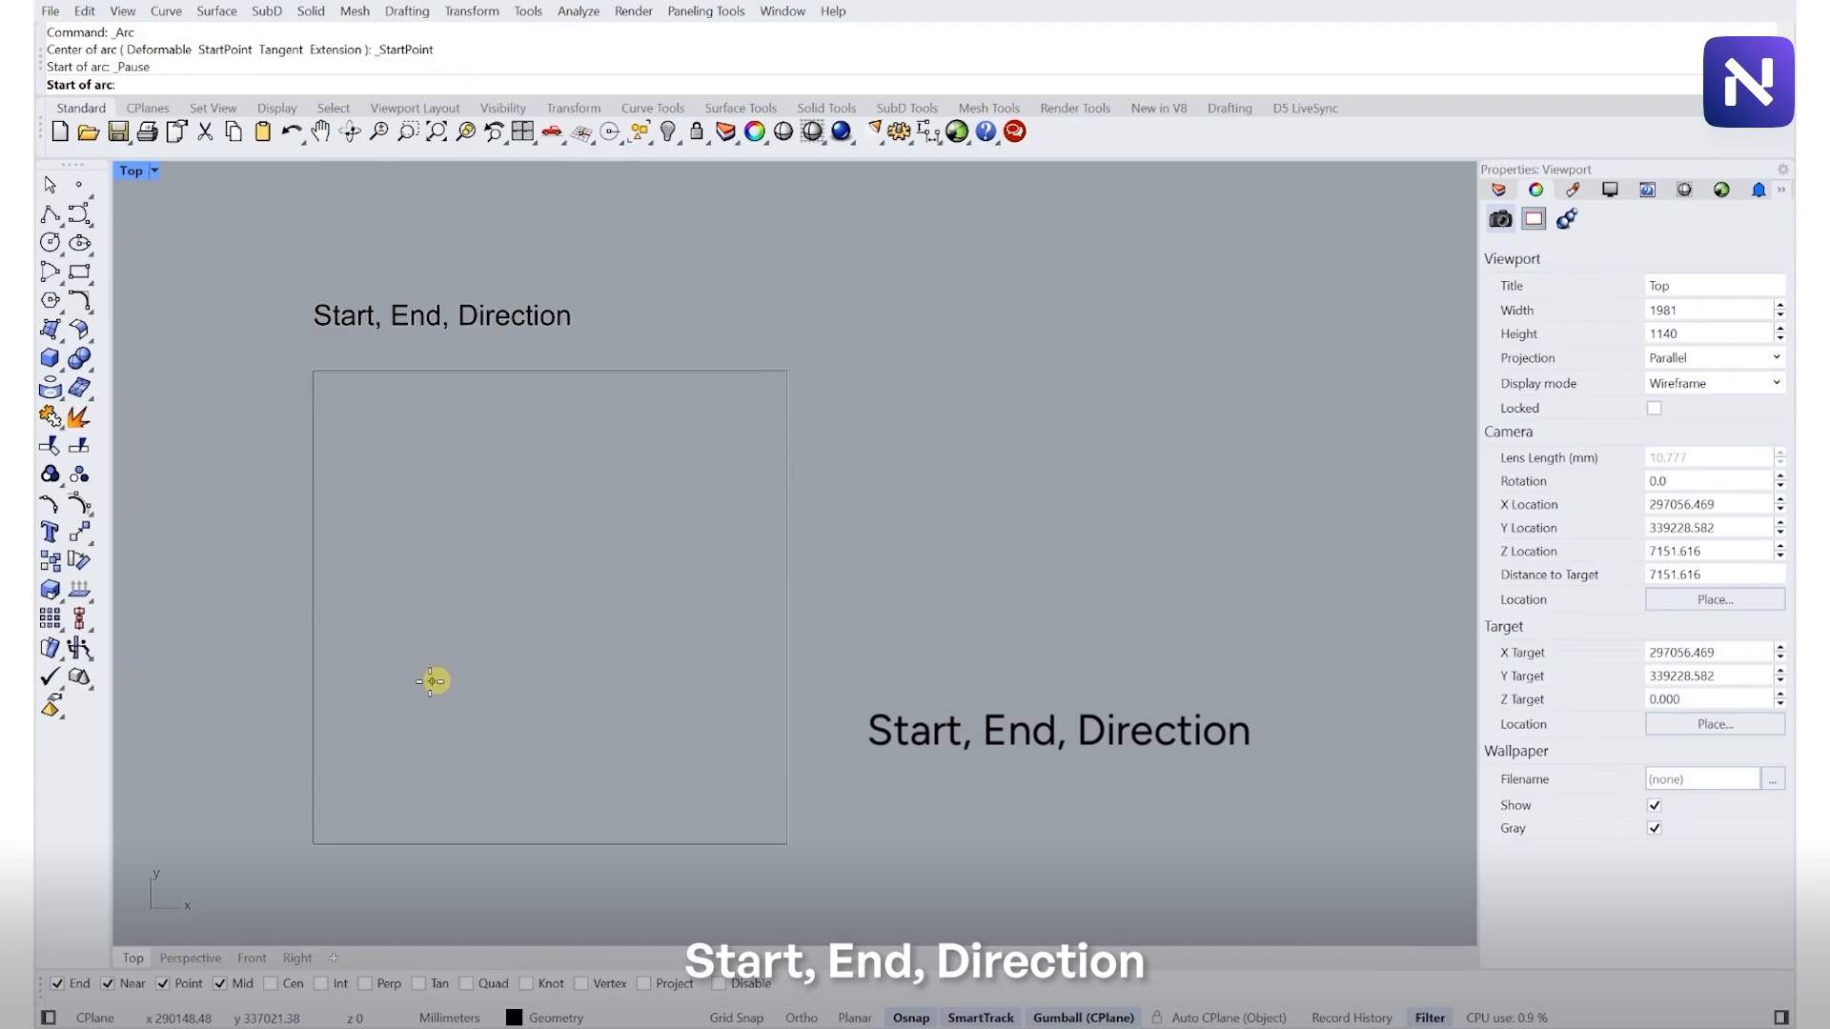
pyautogui.click(422, 681)
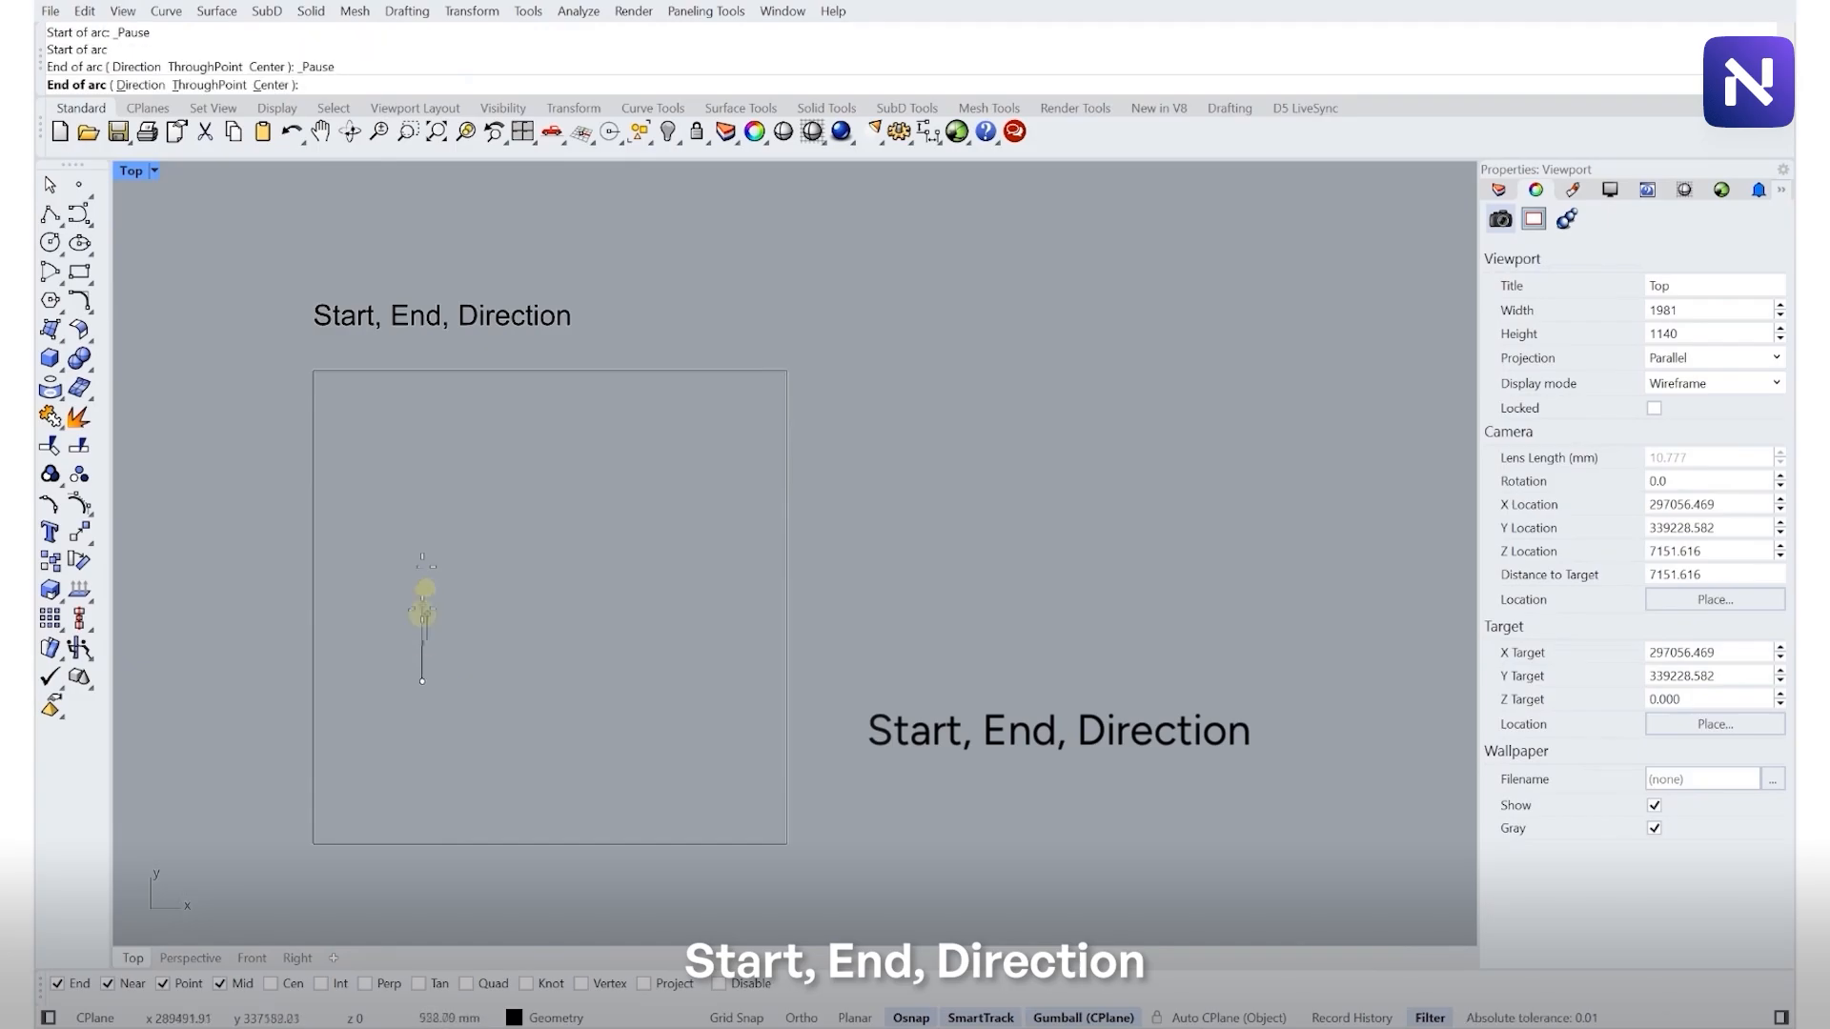
pyautogui.click(420, 474)
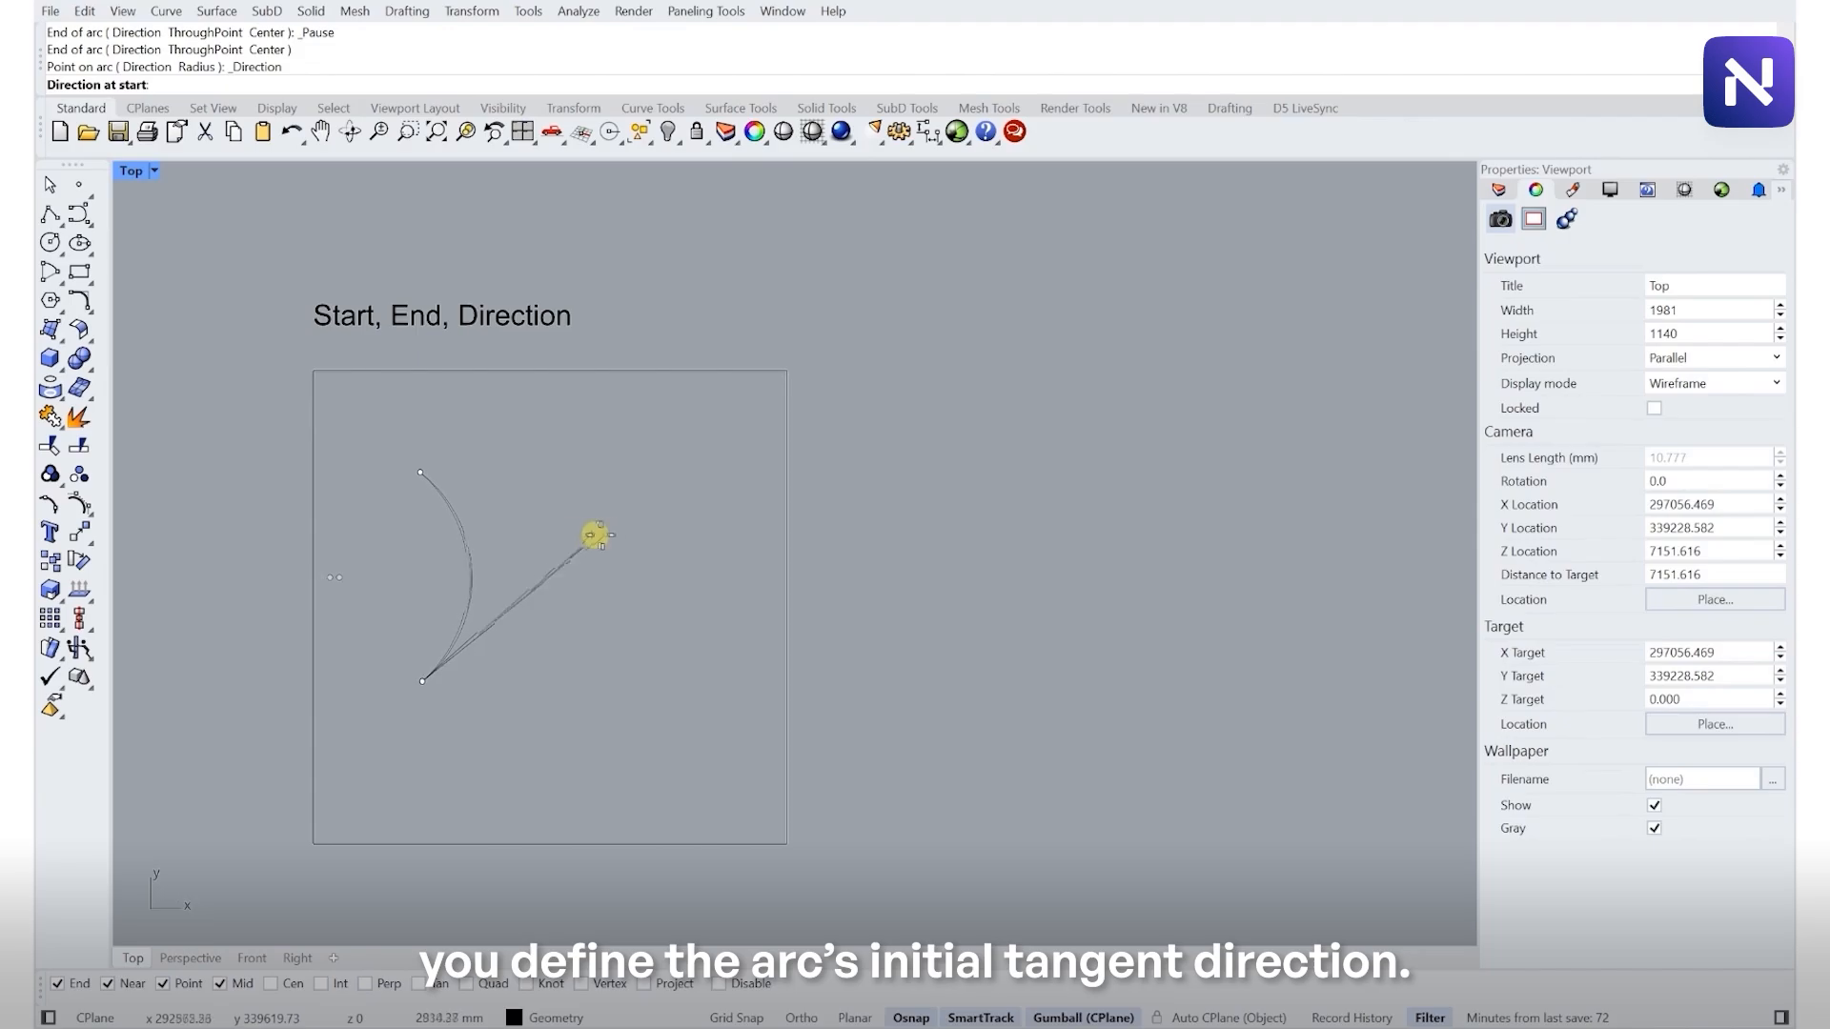
pyautogui.click(692, 544)
# - Draw a Start, End, Point on Arc arc in its frame, passing through a point right of a vertical chord
pyautogui.scroll(-8, 564, 412)
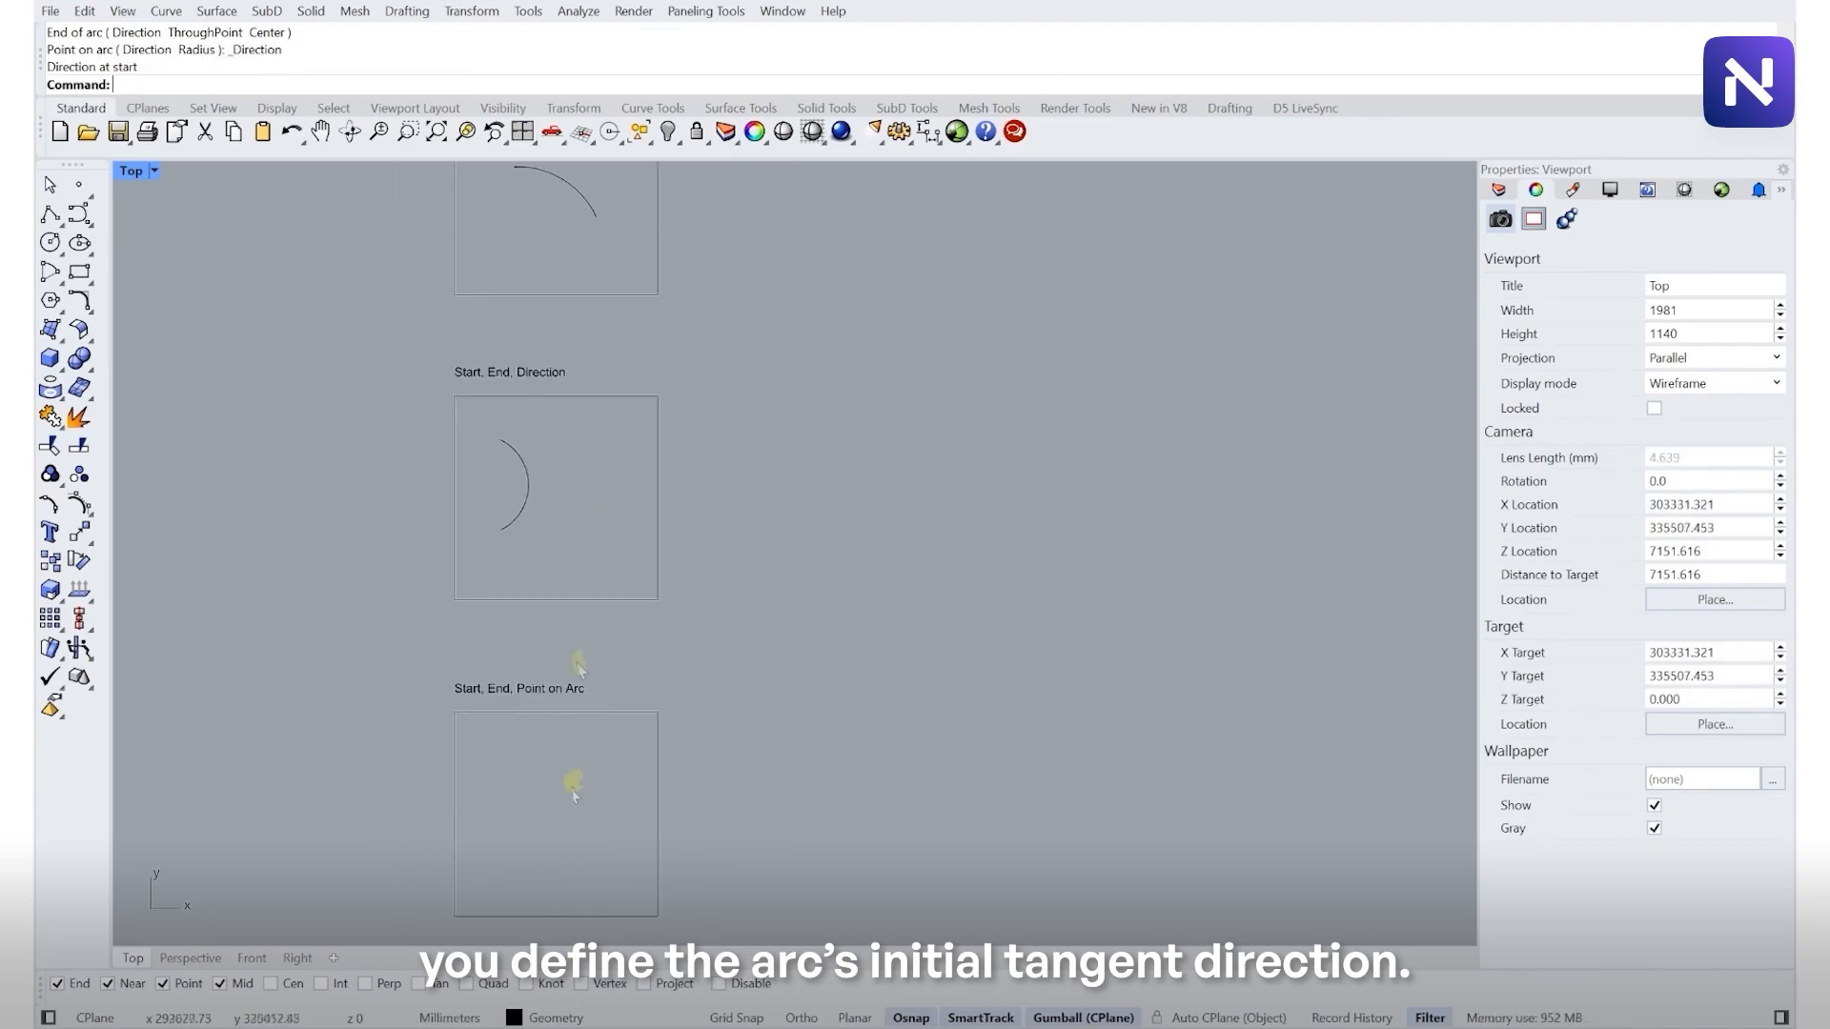
pyautogui.scroll(6, 557, 801)
pyautogui.moveTo(552, 799); pyautogui.dragTo(553, 553, button='right')
pyautogui.scroll(4, 539, 577)
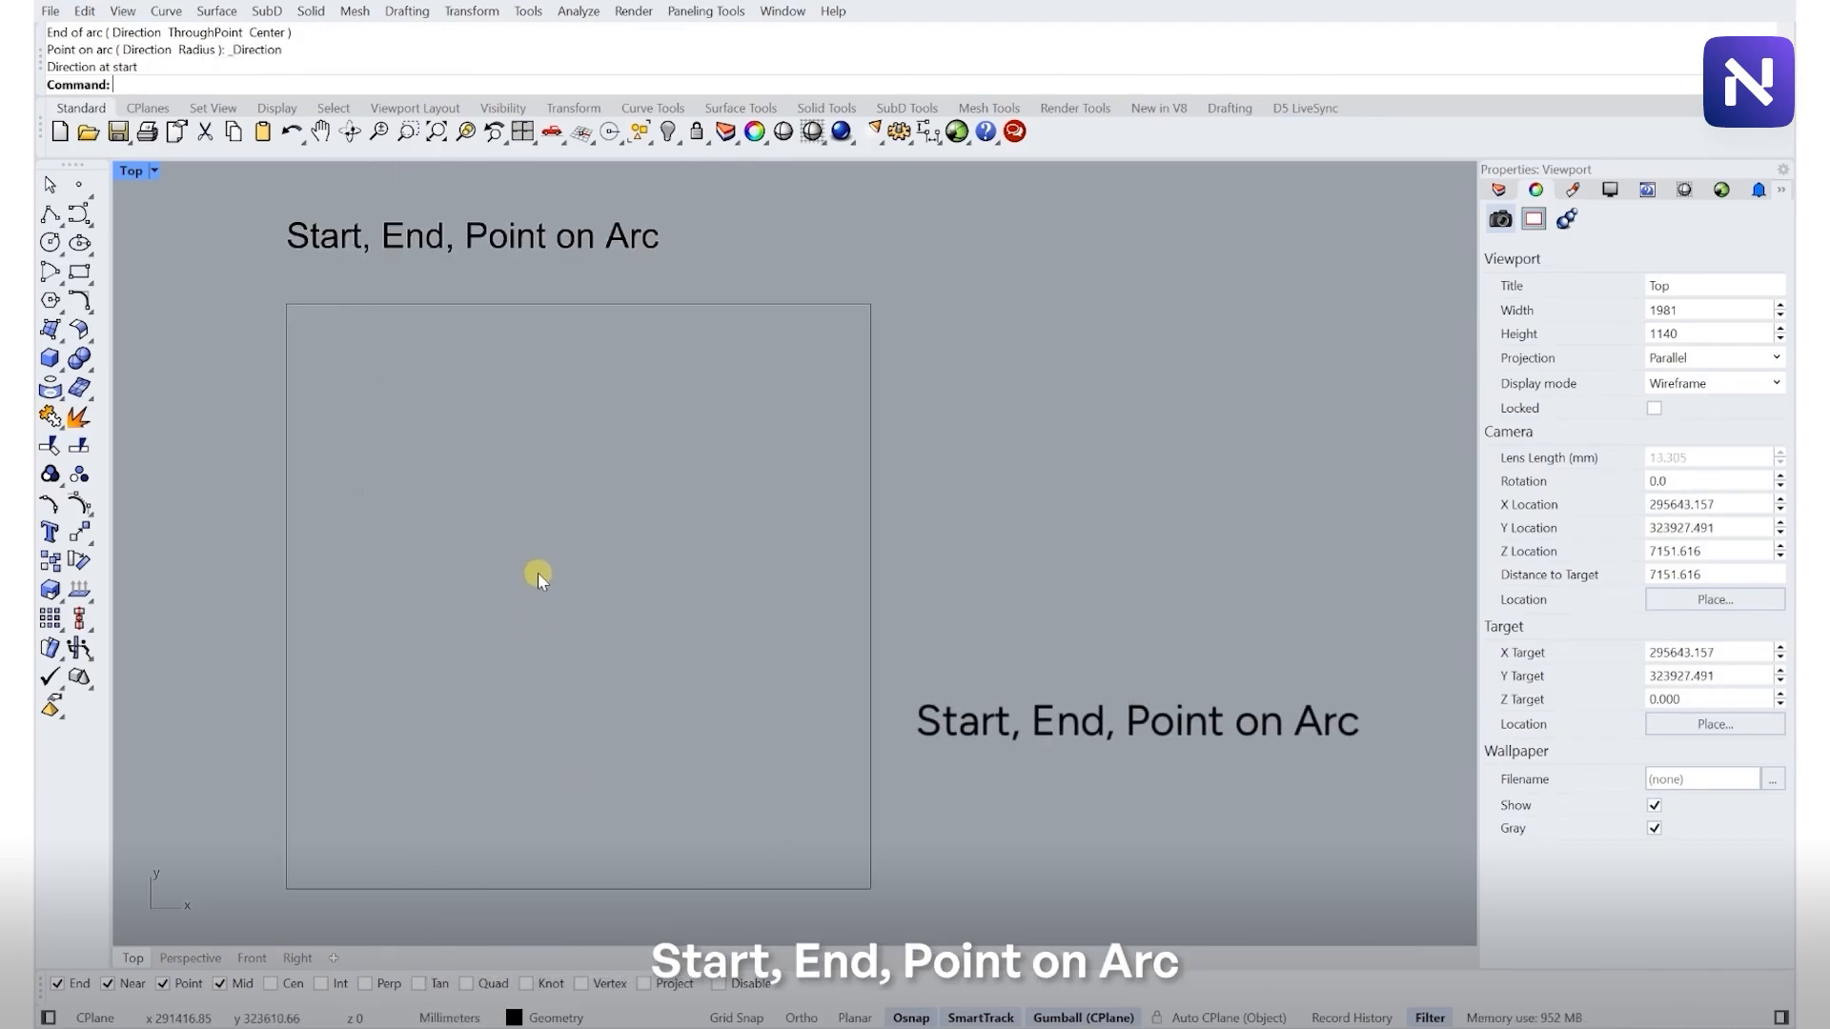
pyautogui.rightClick(538, 572)
pyautogui.press('Escape')
pyautogui.click(52, 274)
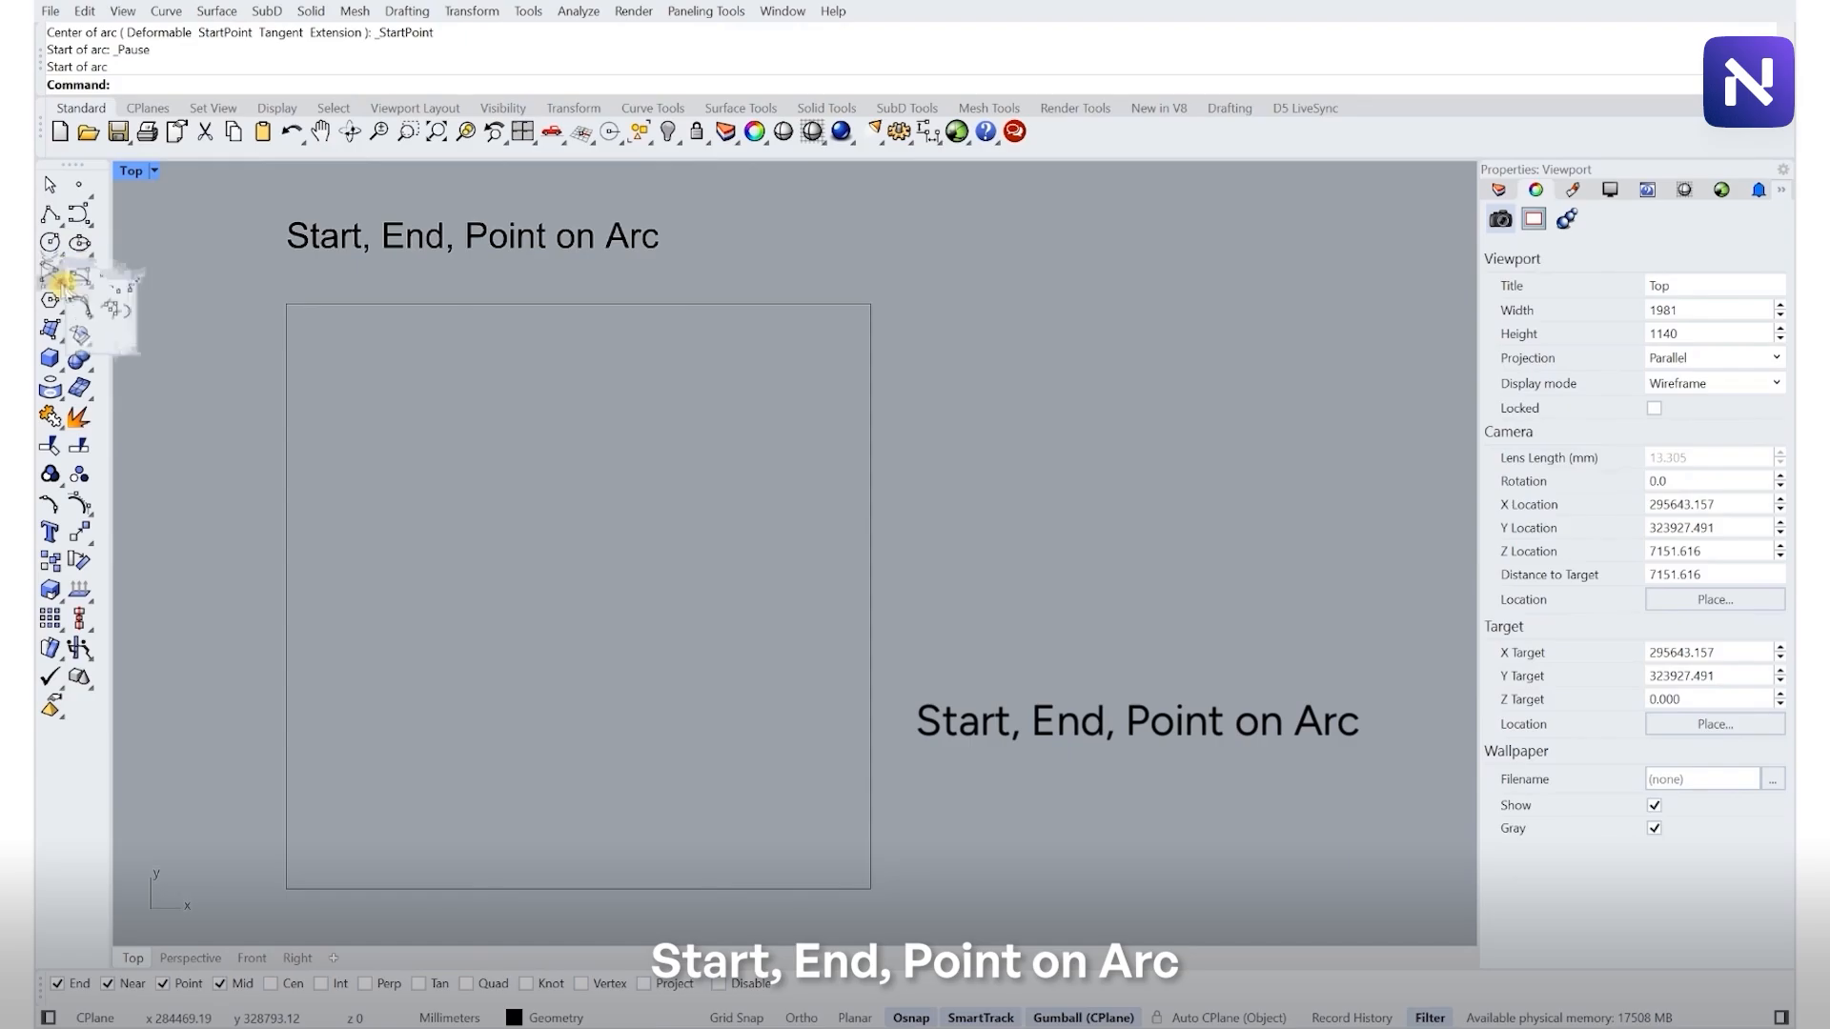
pyautogui.click(110, 279)
pyautogui.click(472, 732)
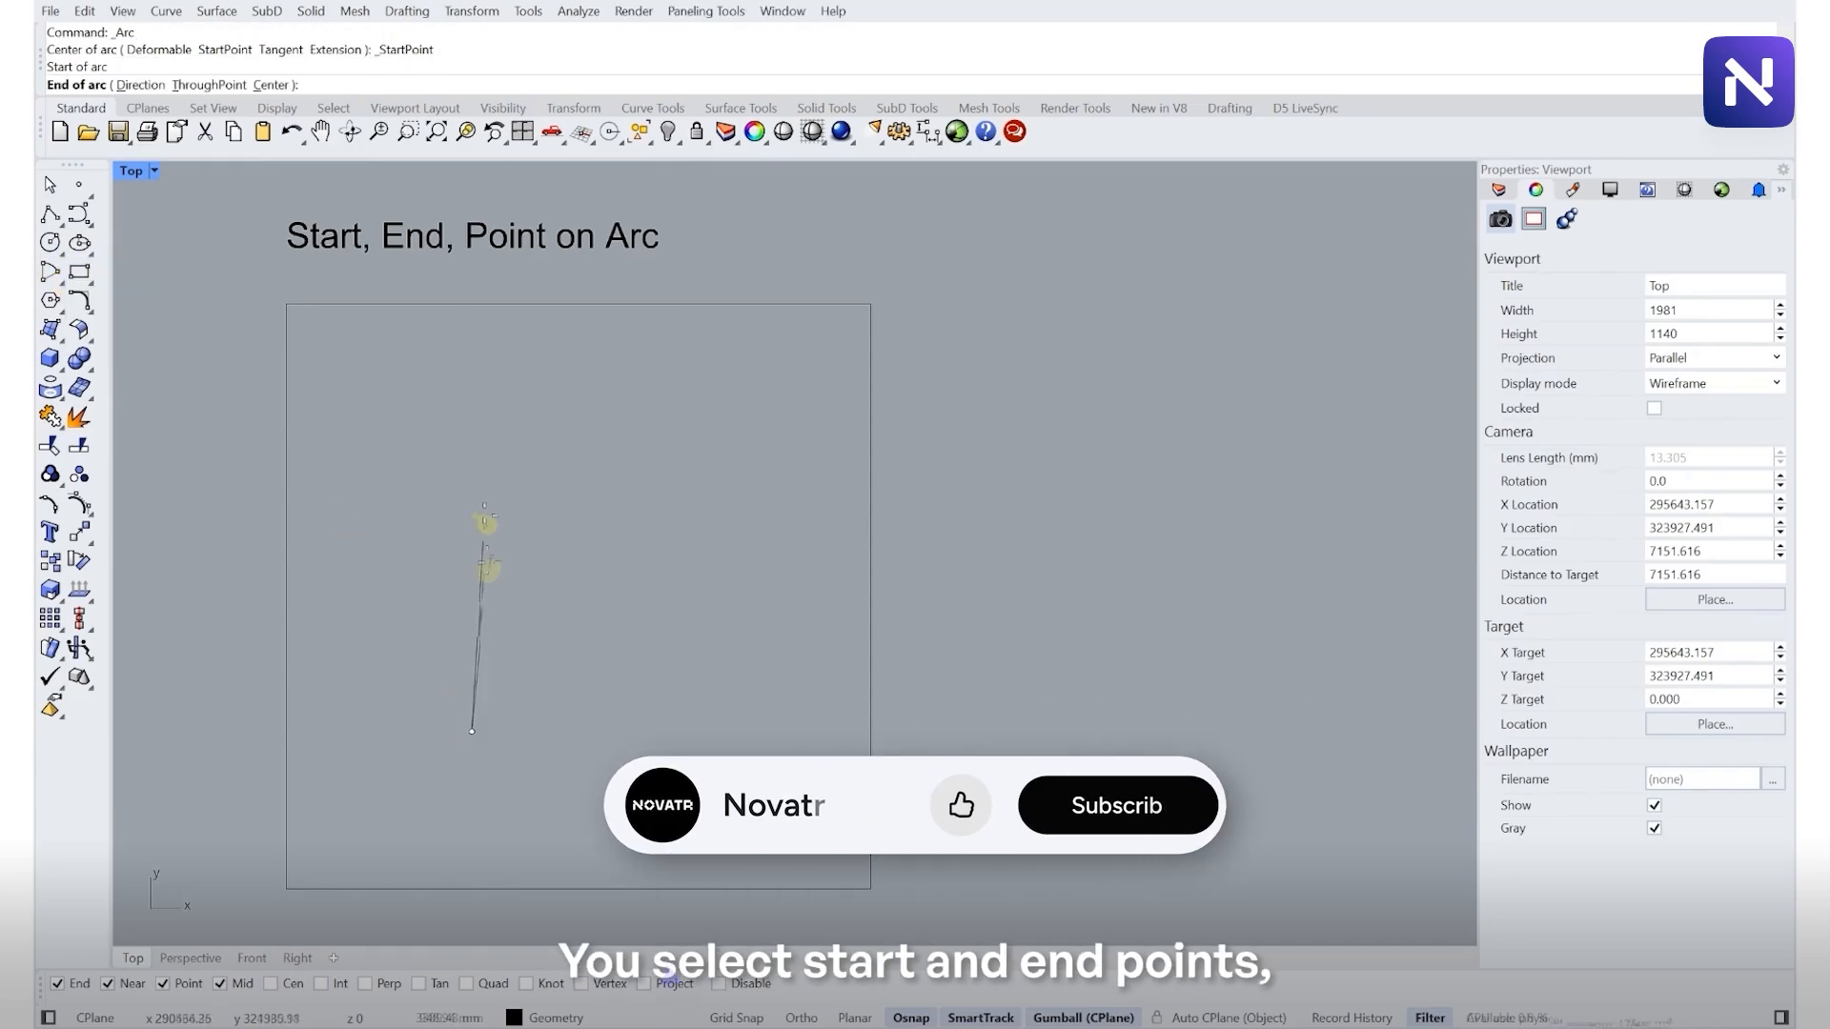
pyautogui.click(471, 475)
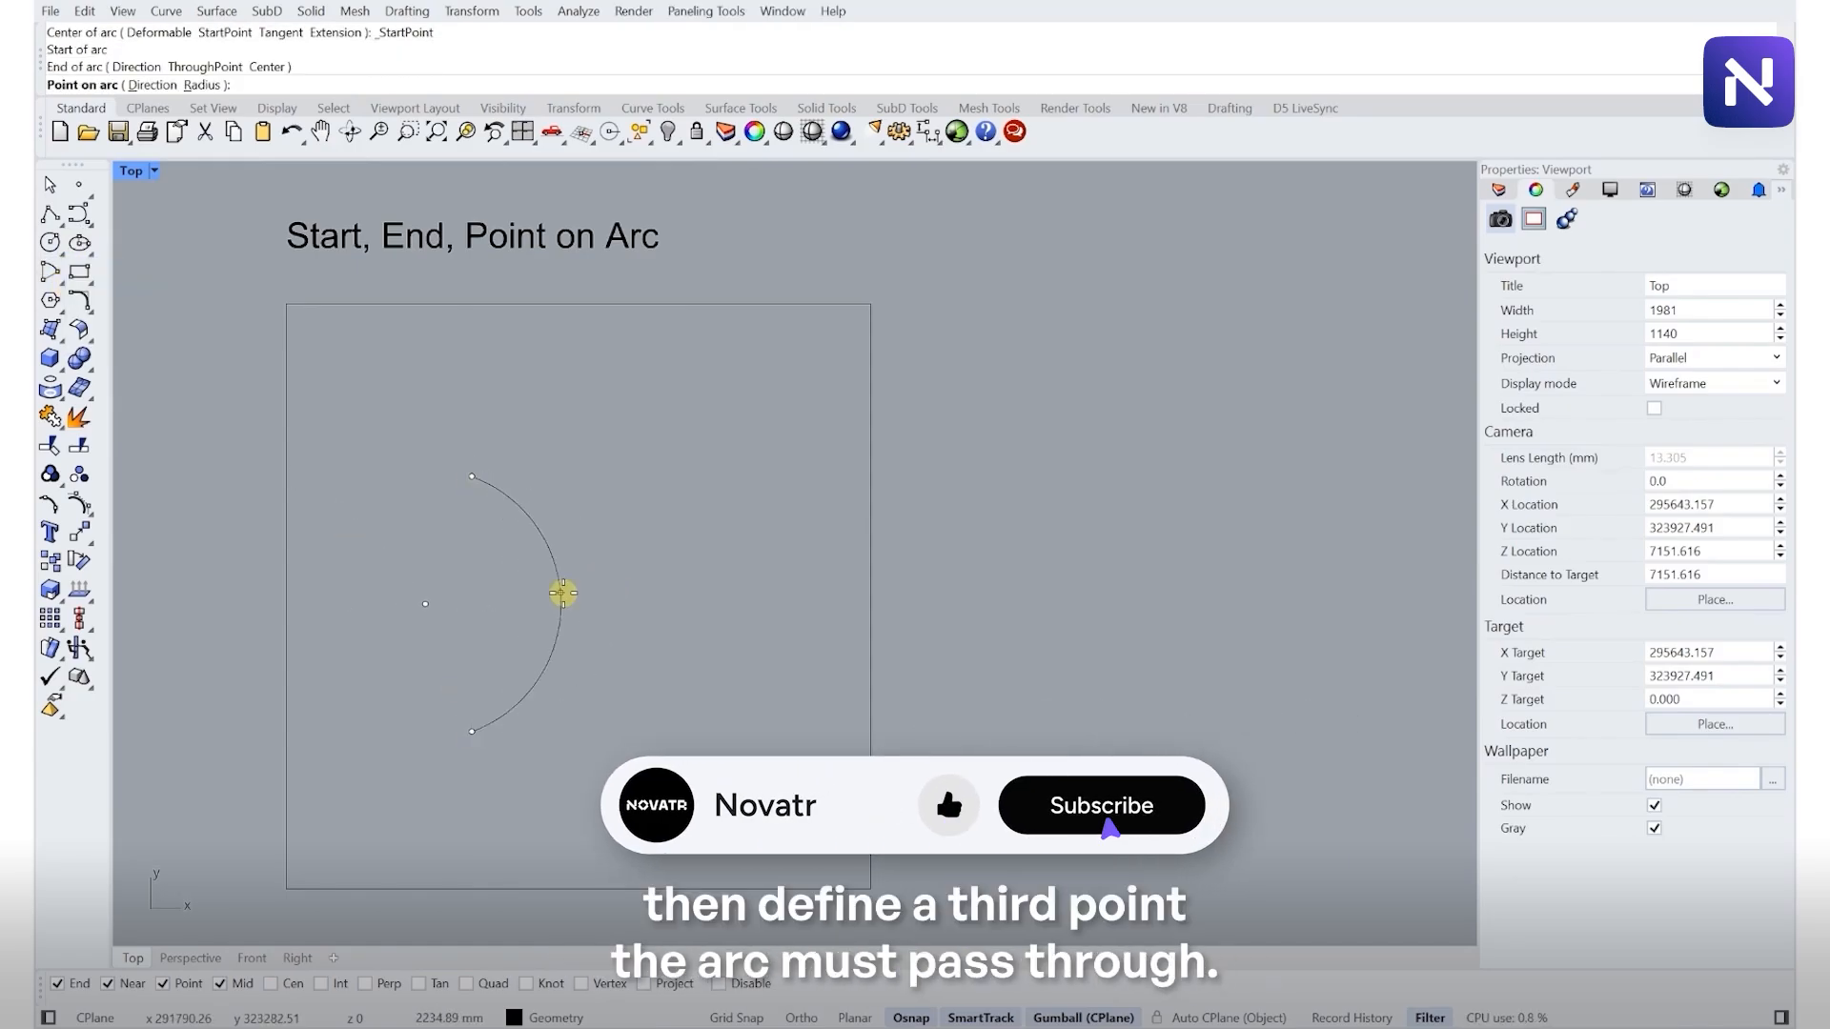
pyautogui.click(589, 604)
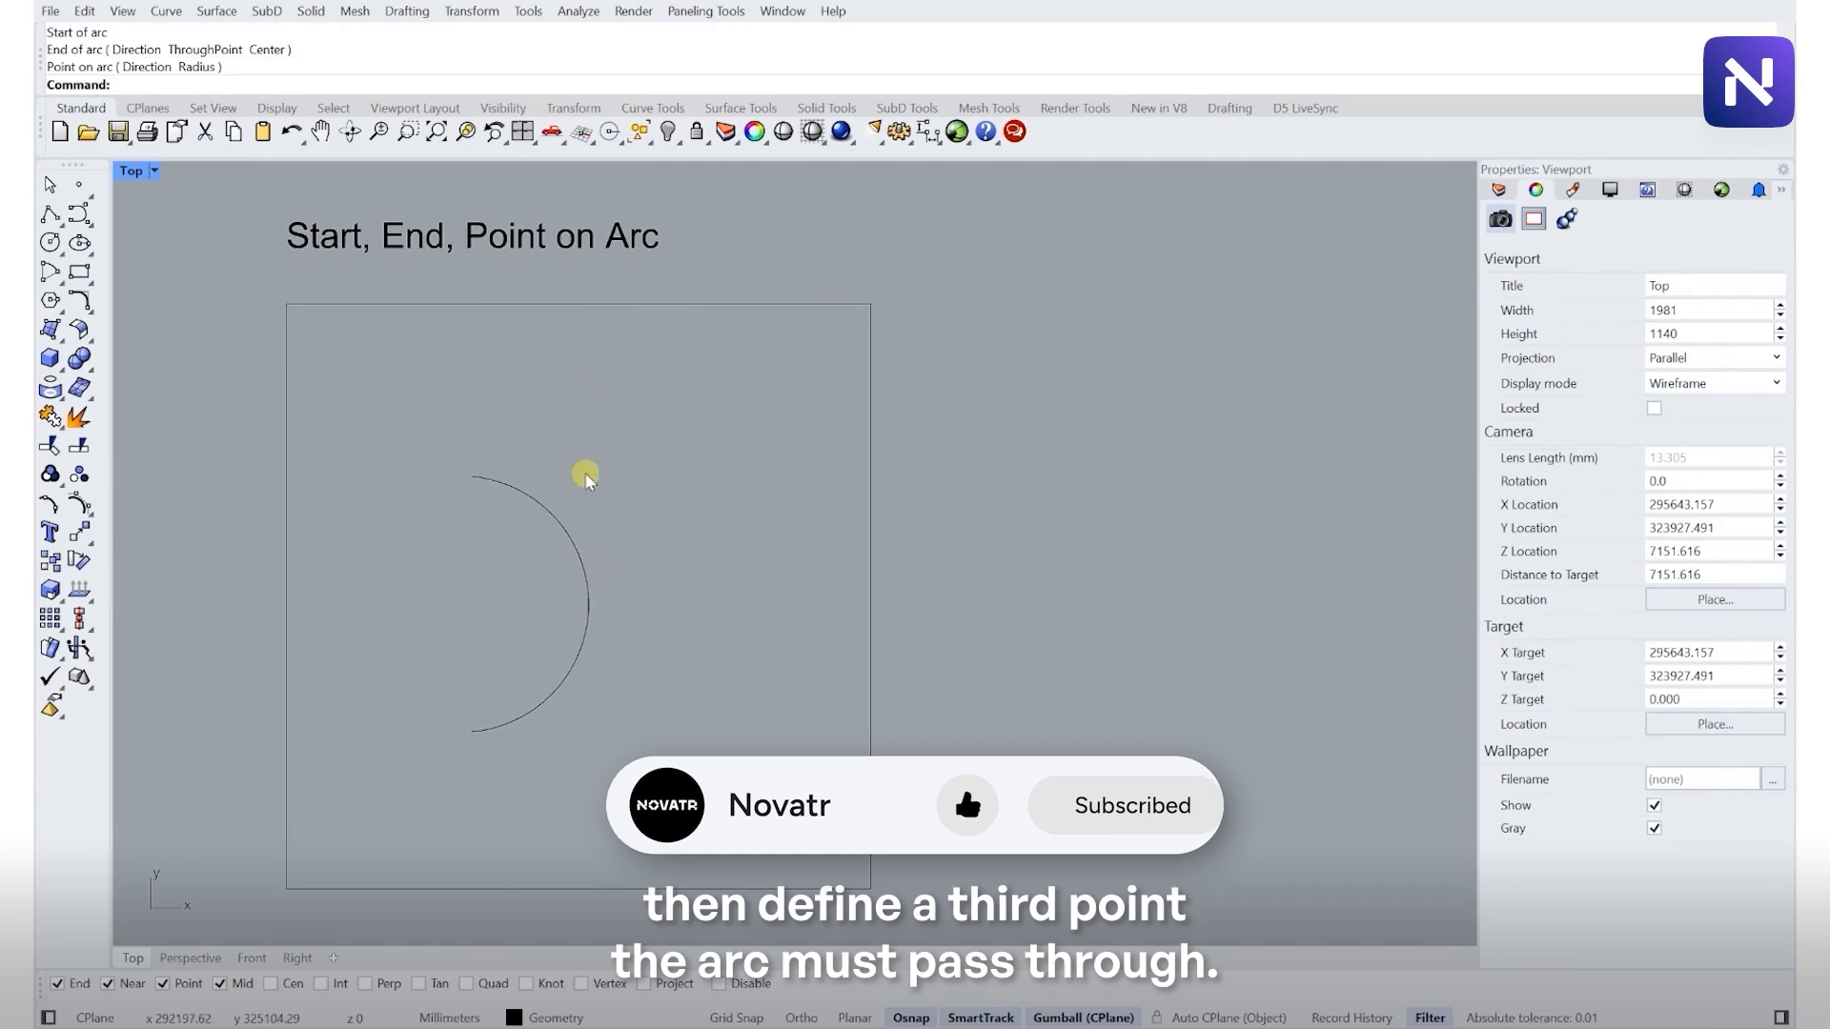
# - Draw an arc tangent to the circle and two arcs in the Tangent Options frame
pyautogui.scroll(-8, 572, 362)
pyautogui.scroll(2, 566, 805)
pyautogui.moveTo(564, 785); pyautogui.dragTo(560, 574, button='right')
pyautogui.scroll(3, 543, 636)
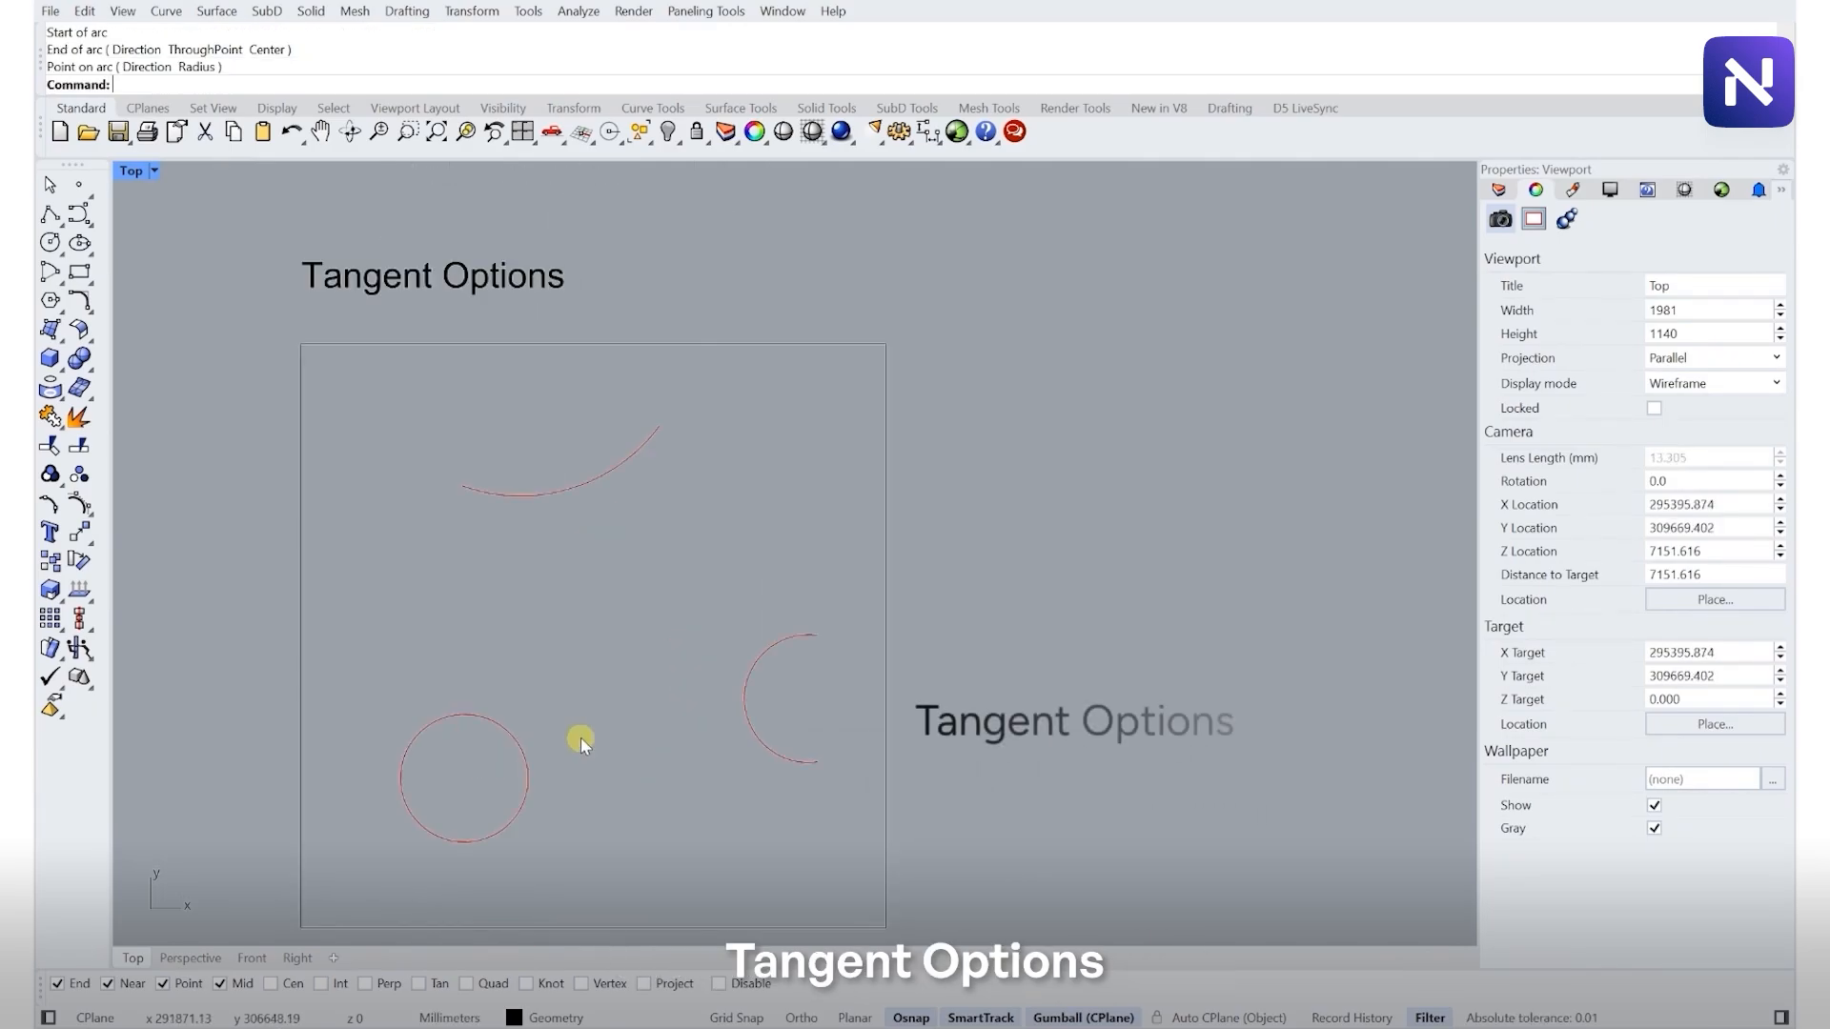
pyautogui.moveTo(584, 739); pyautogui.dragTo(581, 673, button='right')
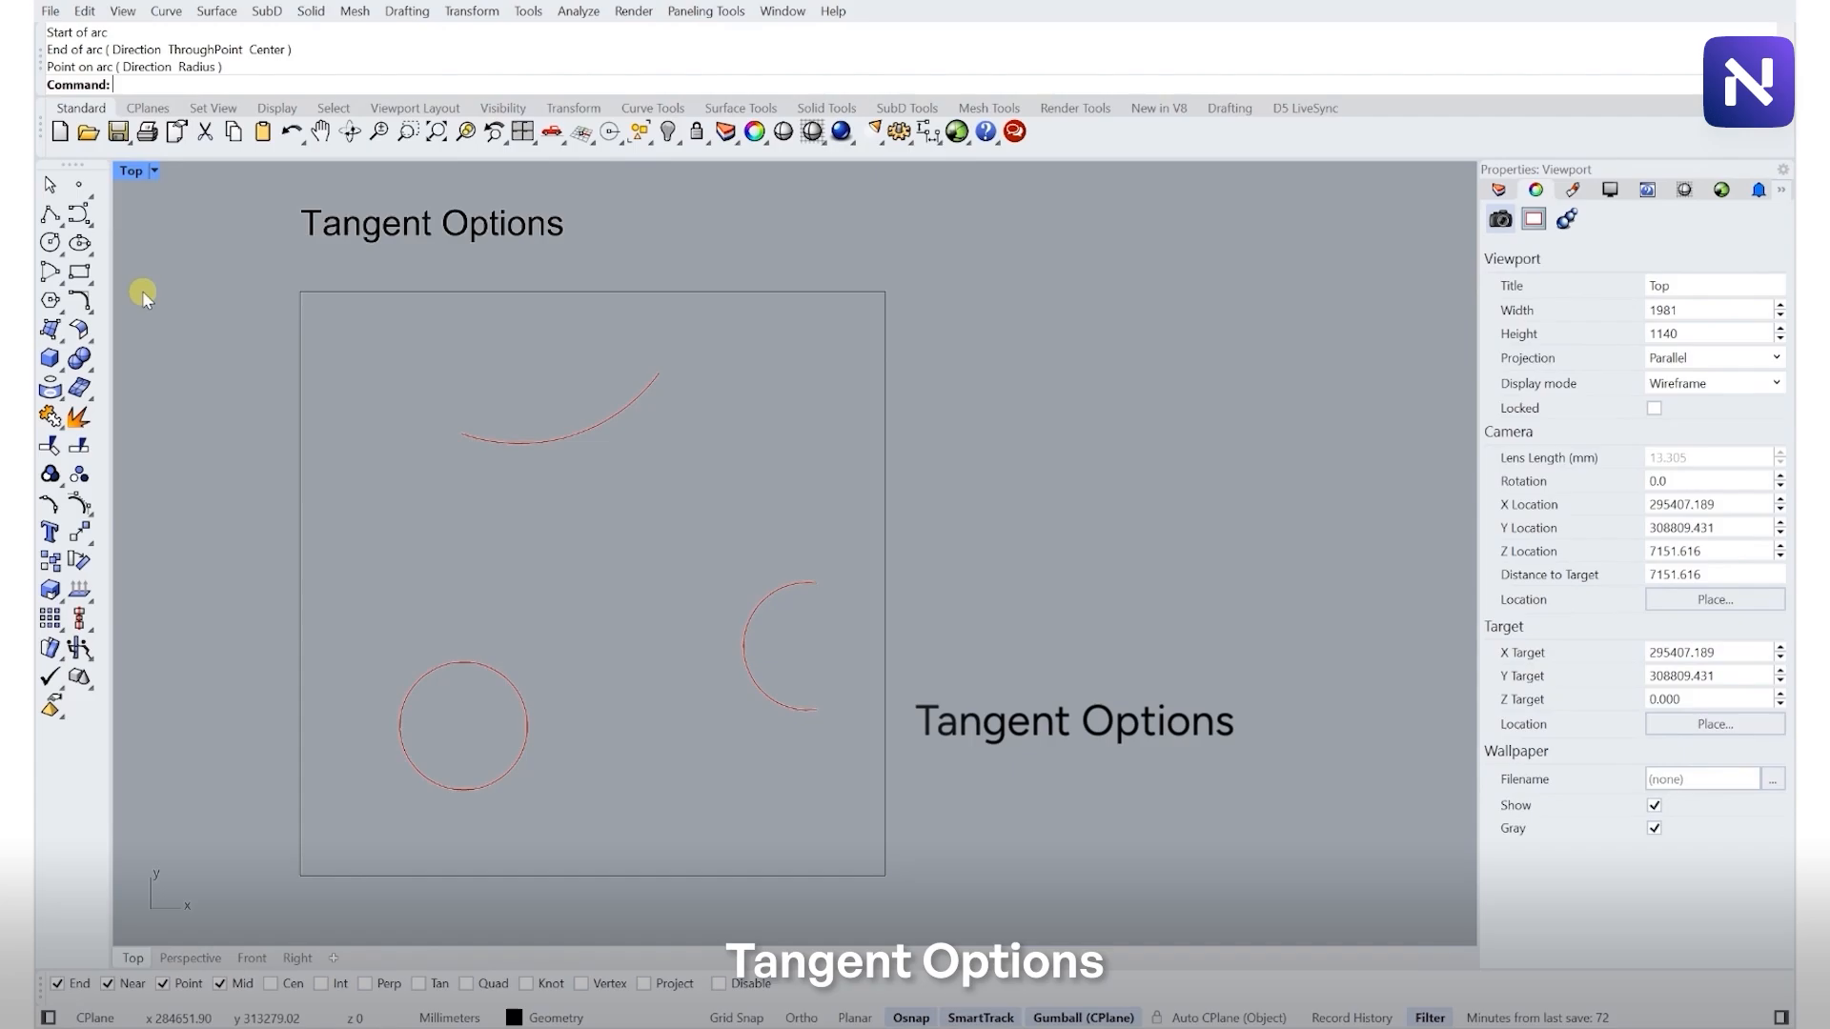
pyautogui.click(79, 291)
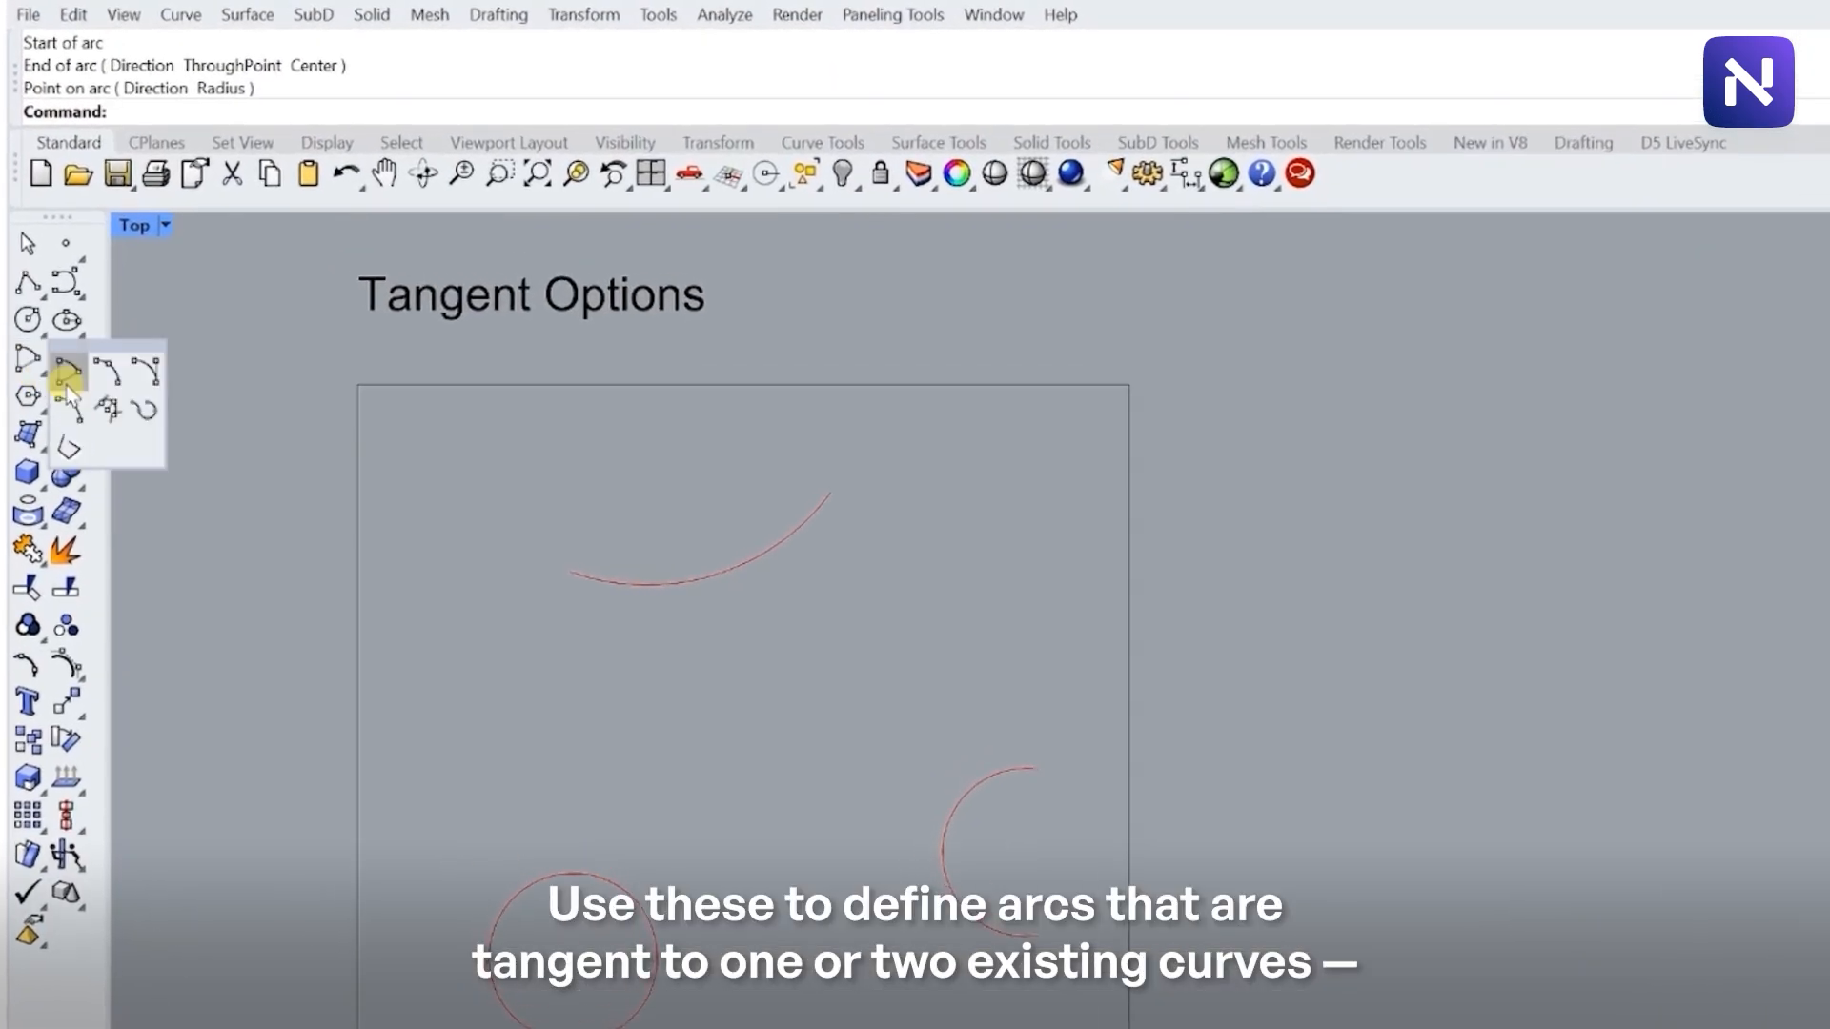
pyautogui.click(108, 411)
pyautogui.click(654, 934)
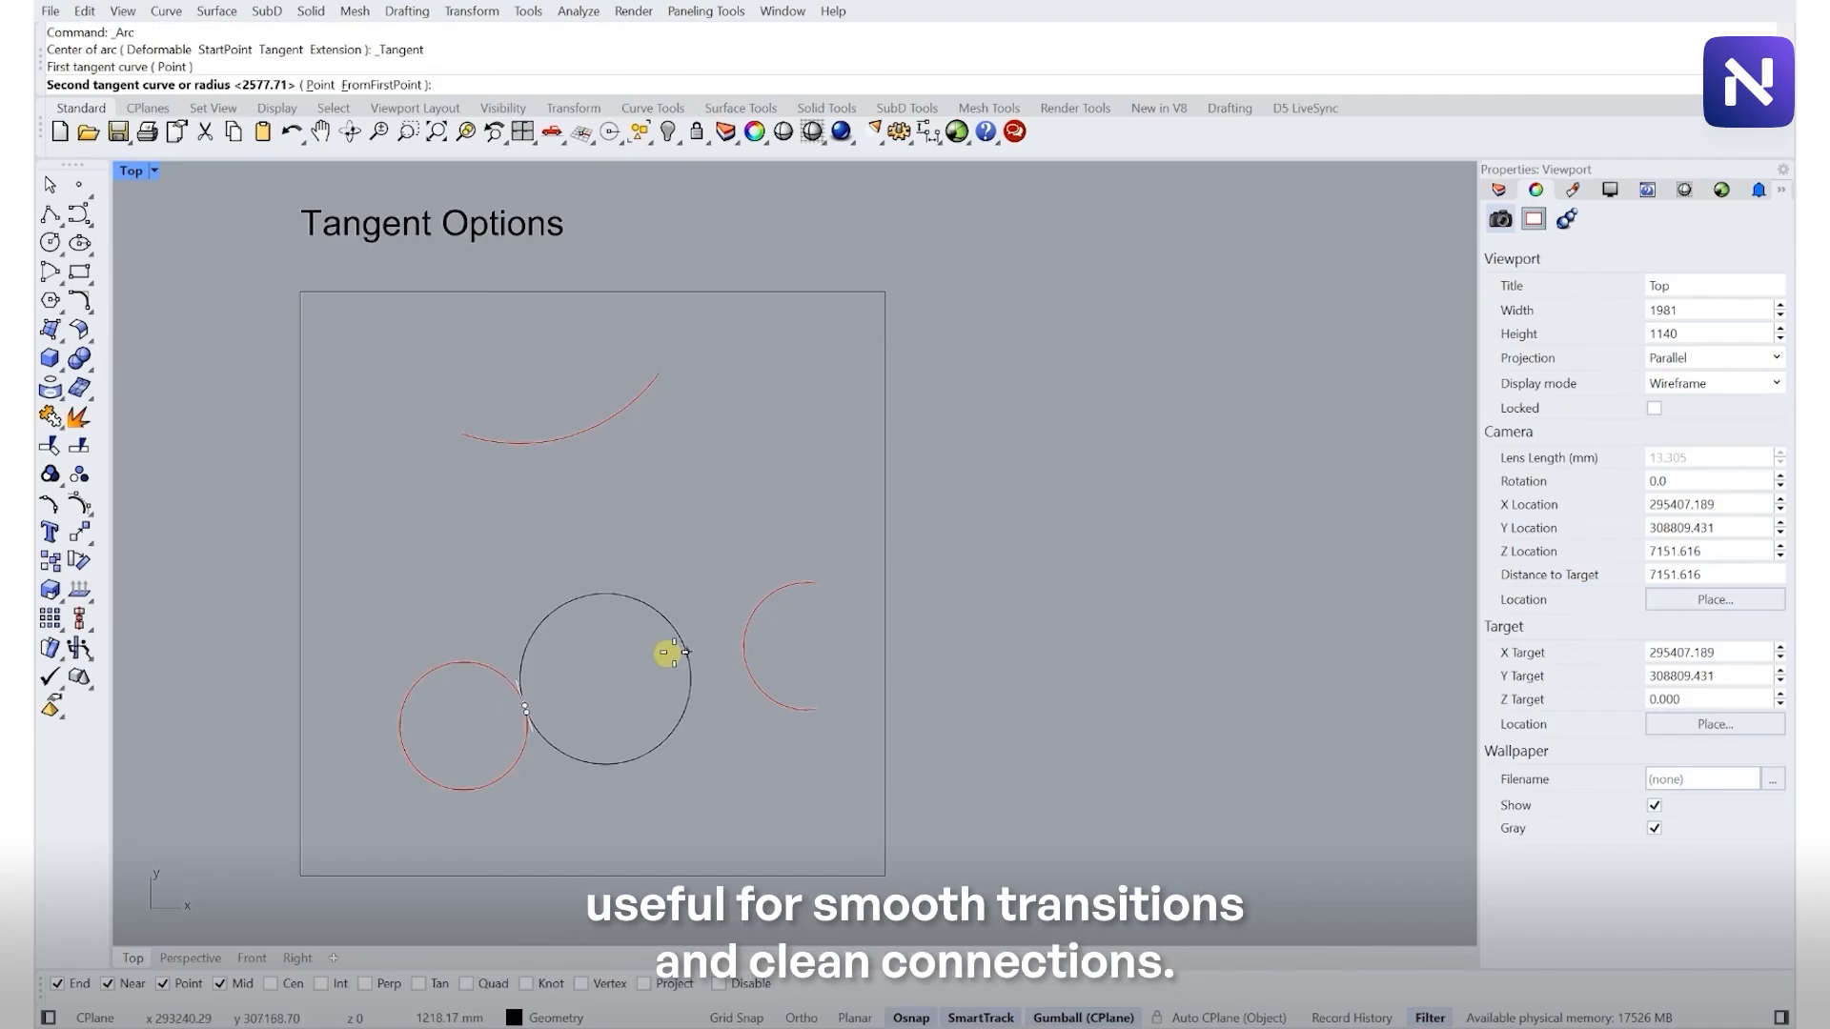
pyautogui.click(741, 645)
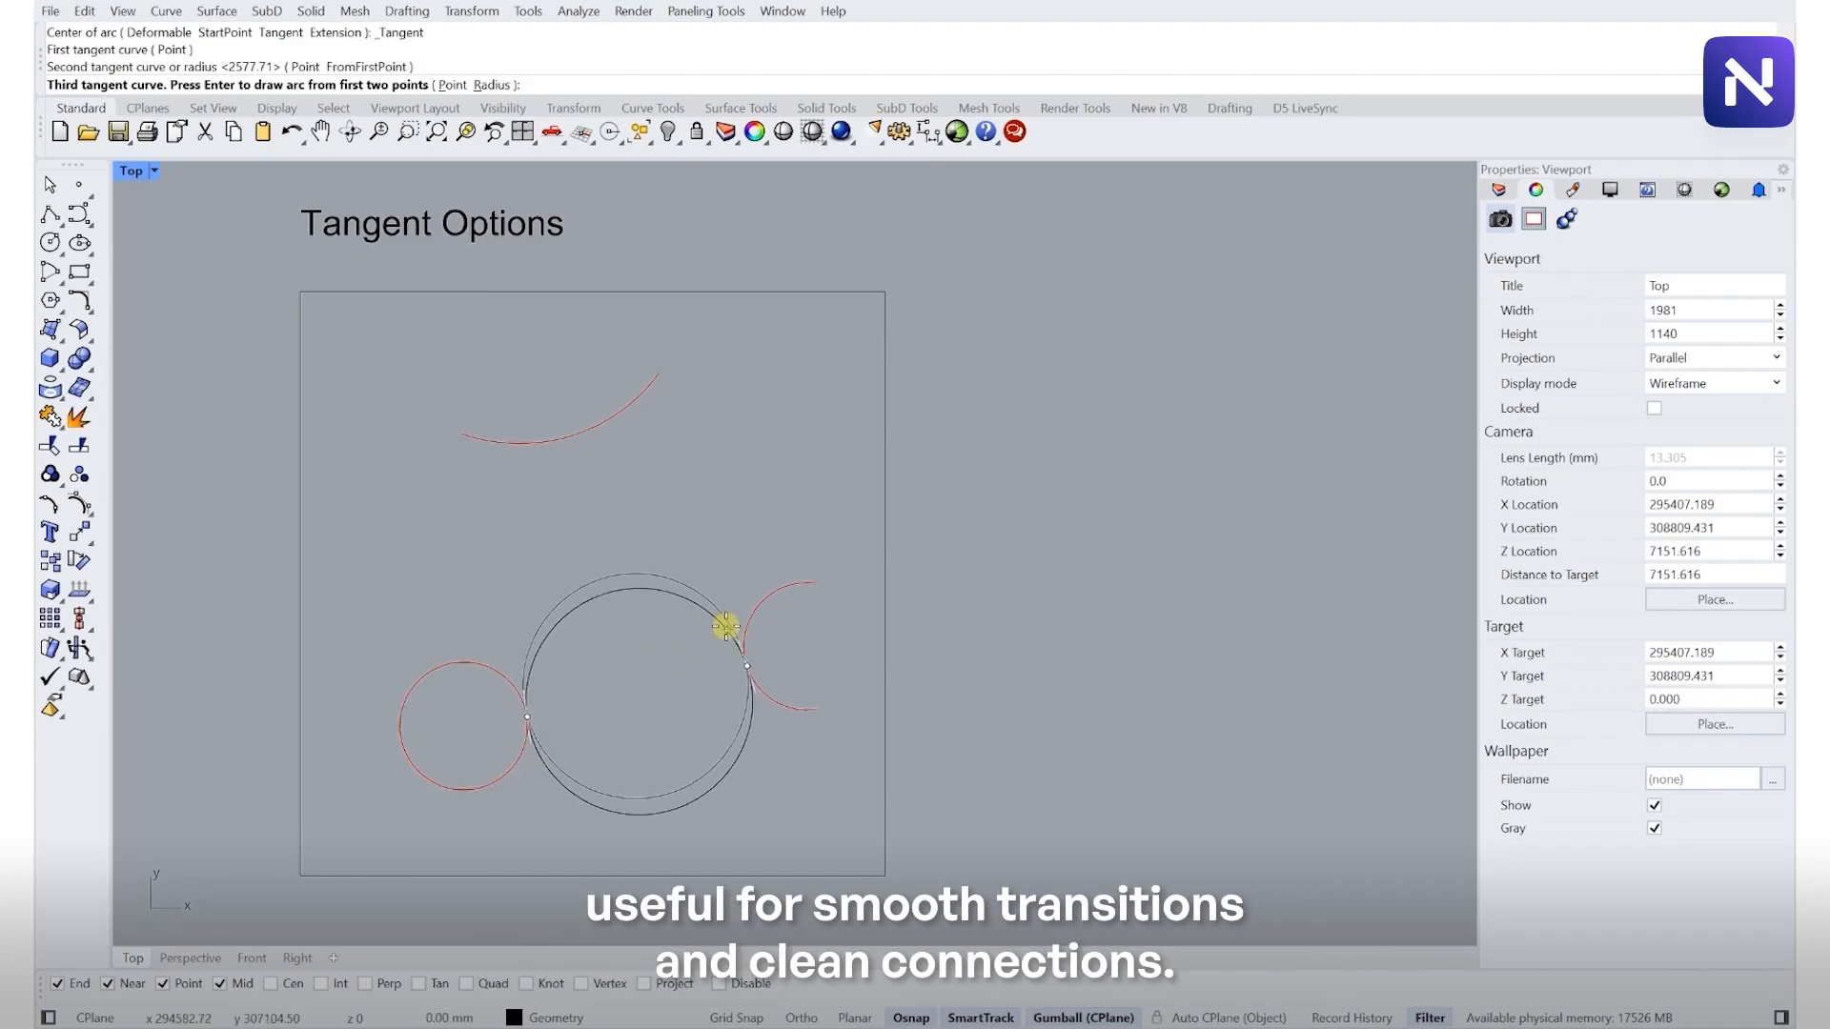
pyautogui.click(563, 443)
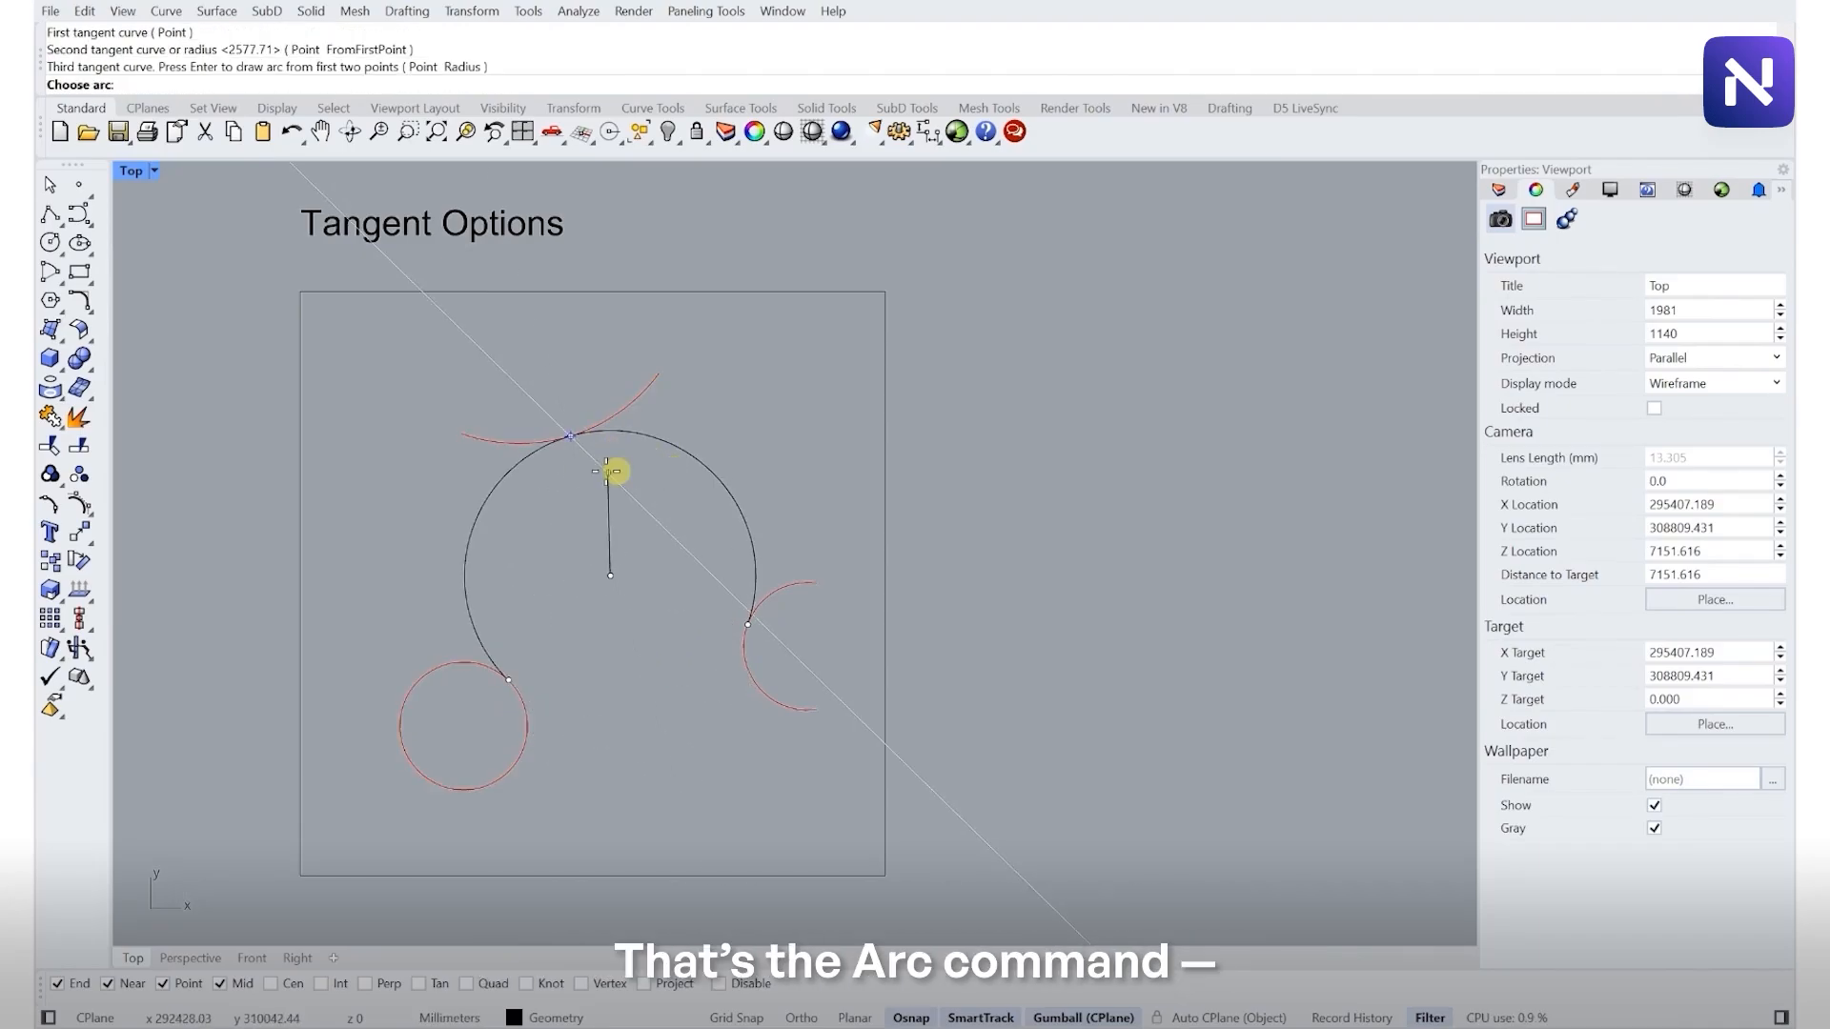
pyautogui.click(570, 481)
# - Run Rectangle and draw a corner-to-corner rectangle inside the Rectangle frame
pyautogui.scroll(-3, 631, 562)
pyautogui.scroll(-3, 627, 557)
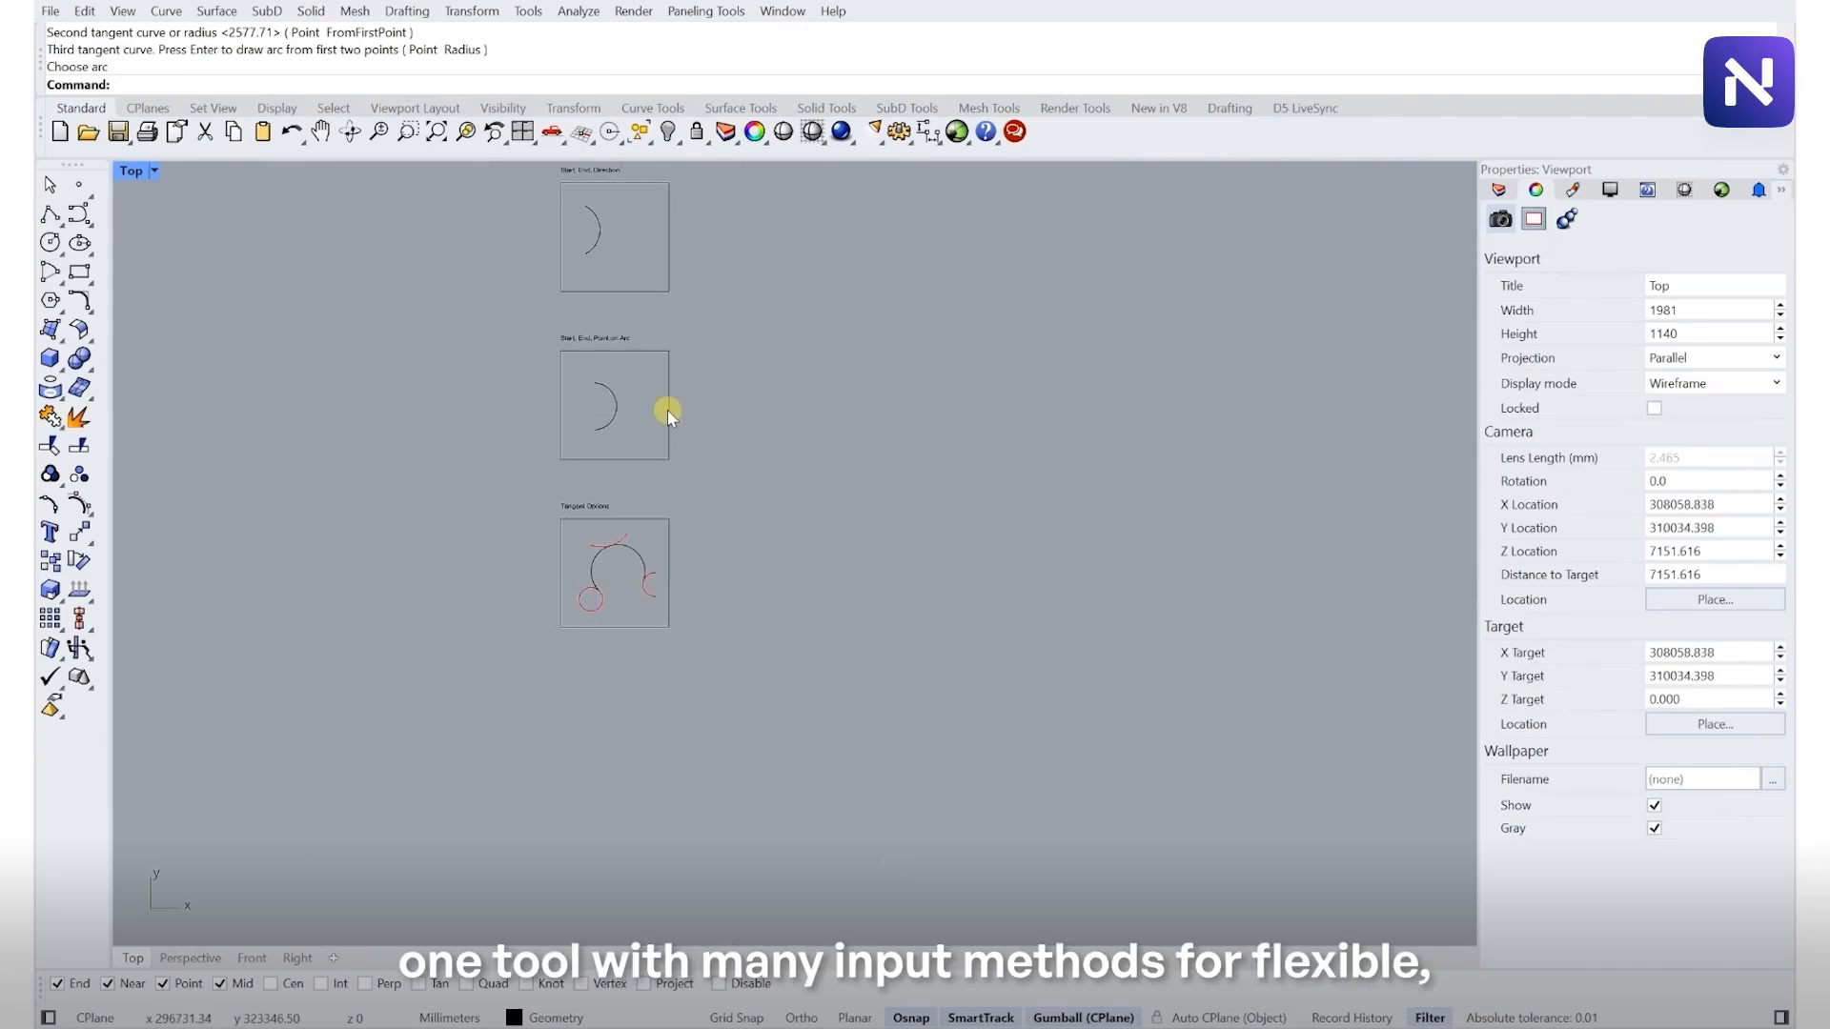
pyautogui.moveTo(666, 409); pyautogui.dragTo(521, 660, button='right')
pyautogui.scroll(2, 476, 524)
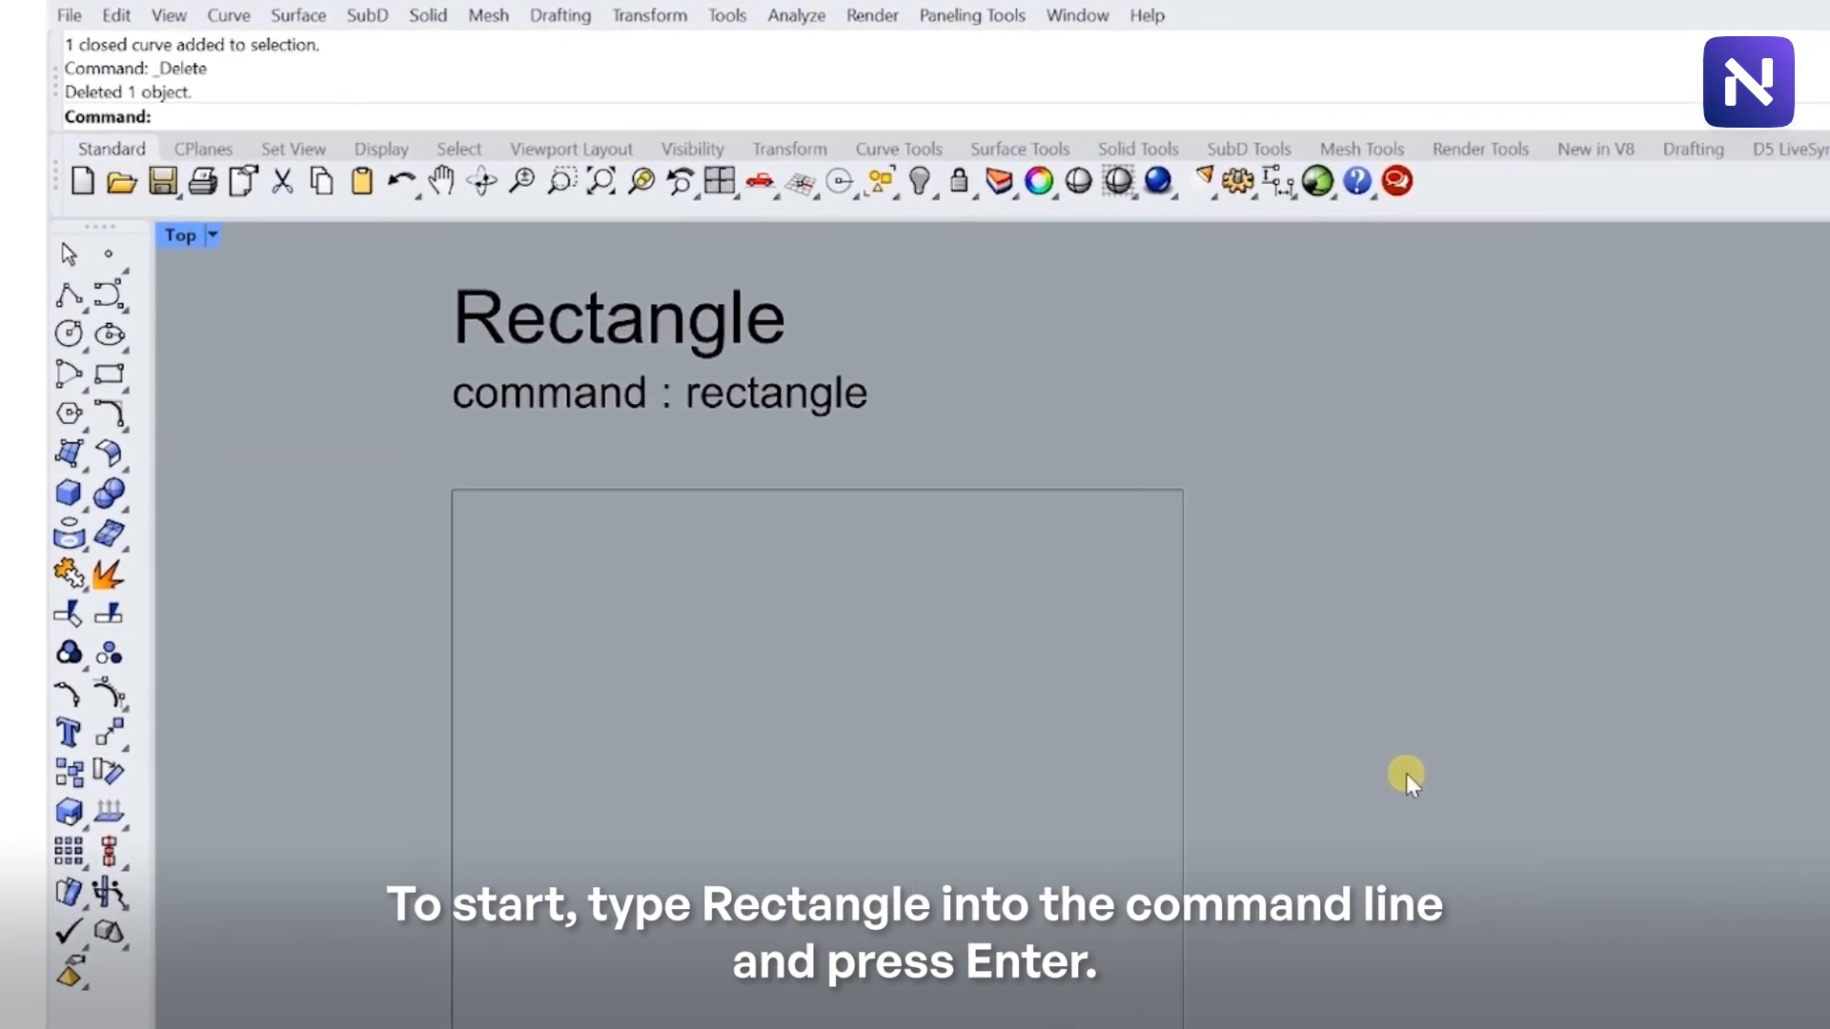
pyautogui.write('Rectangl')
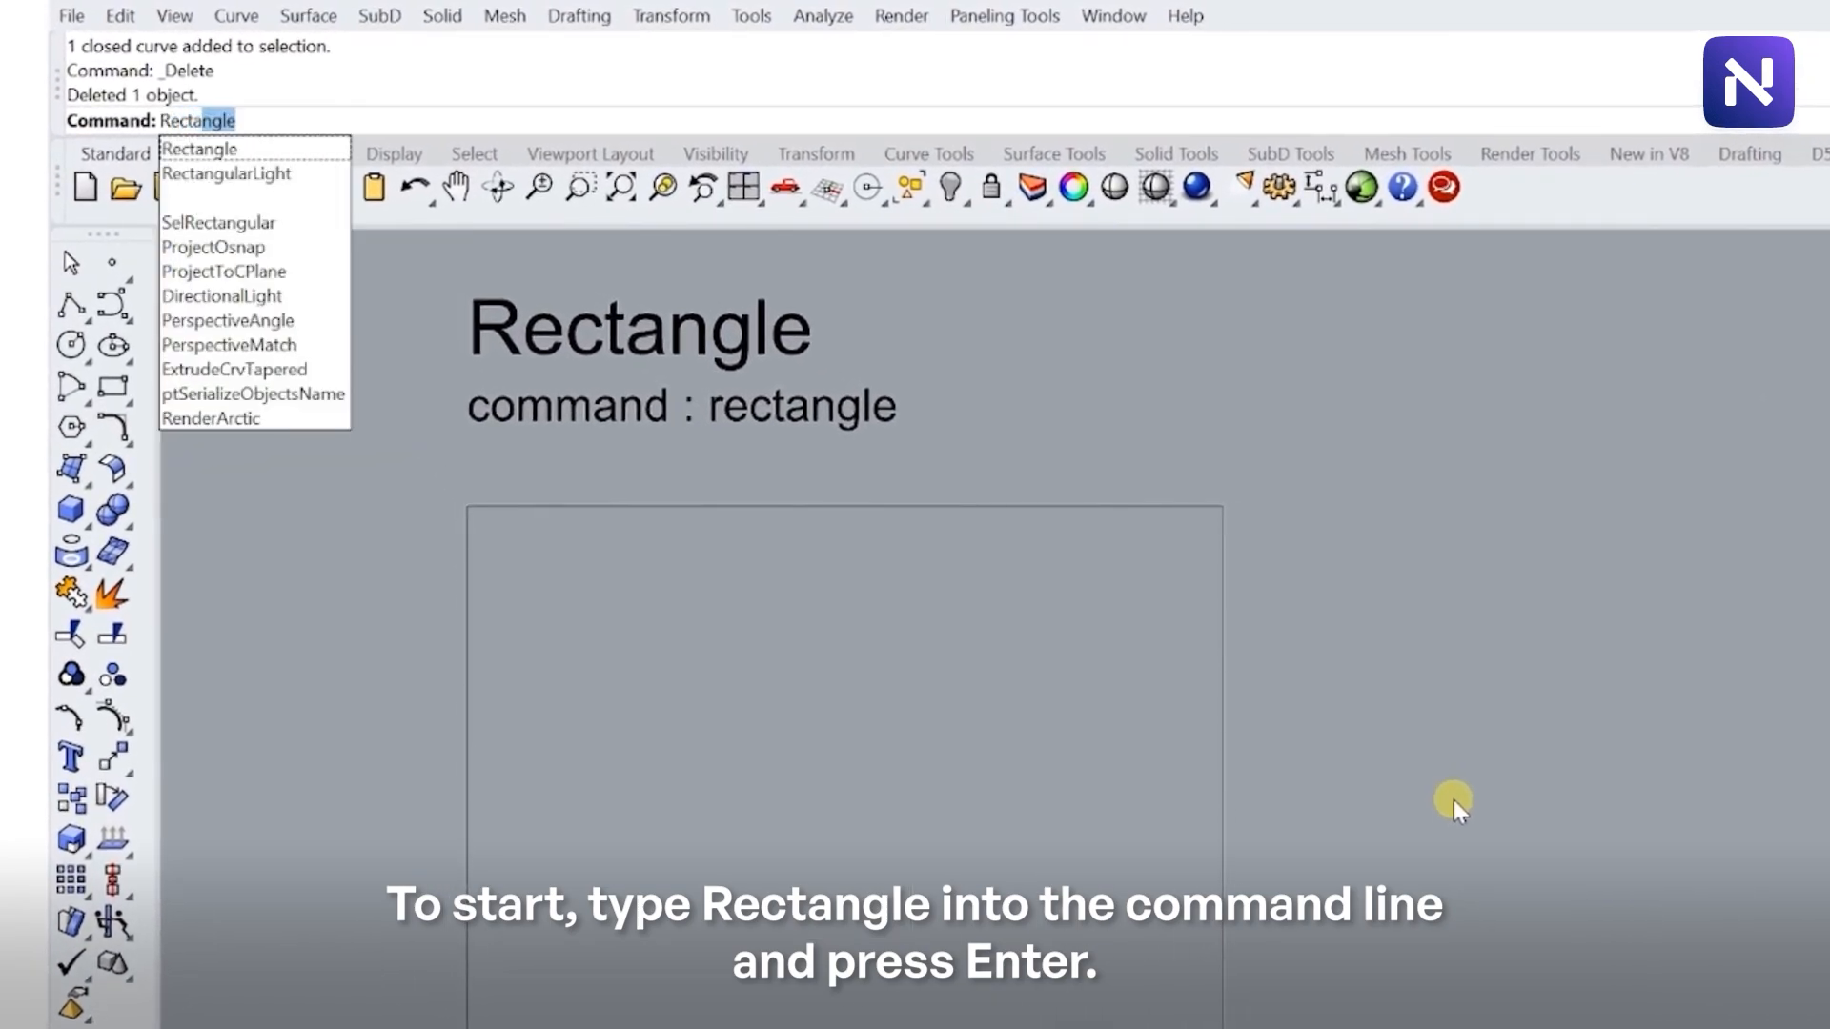
pyautogui.write('e')
pyautogui.press('Return')
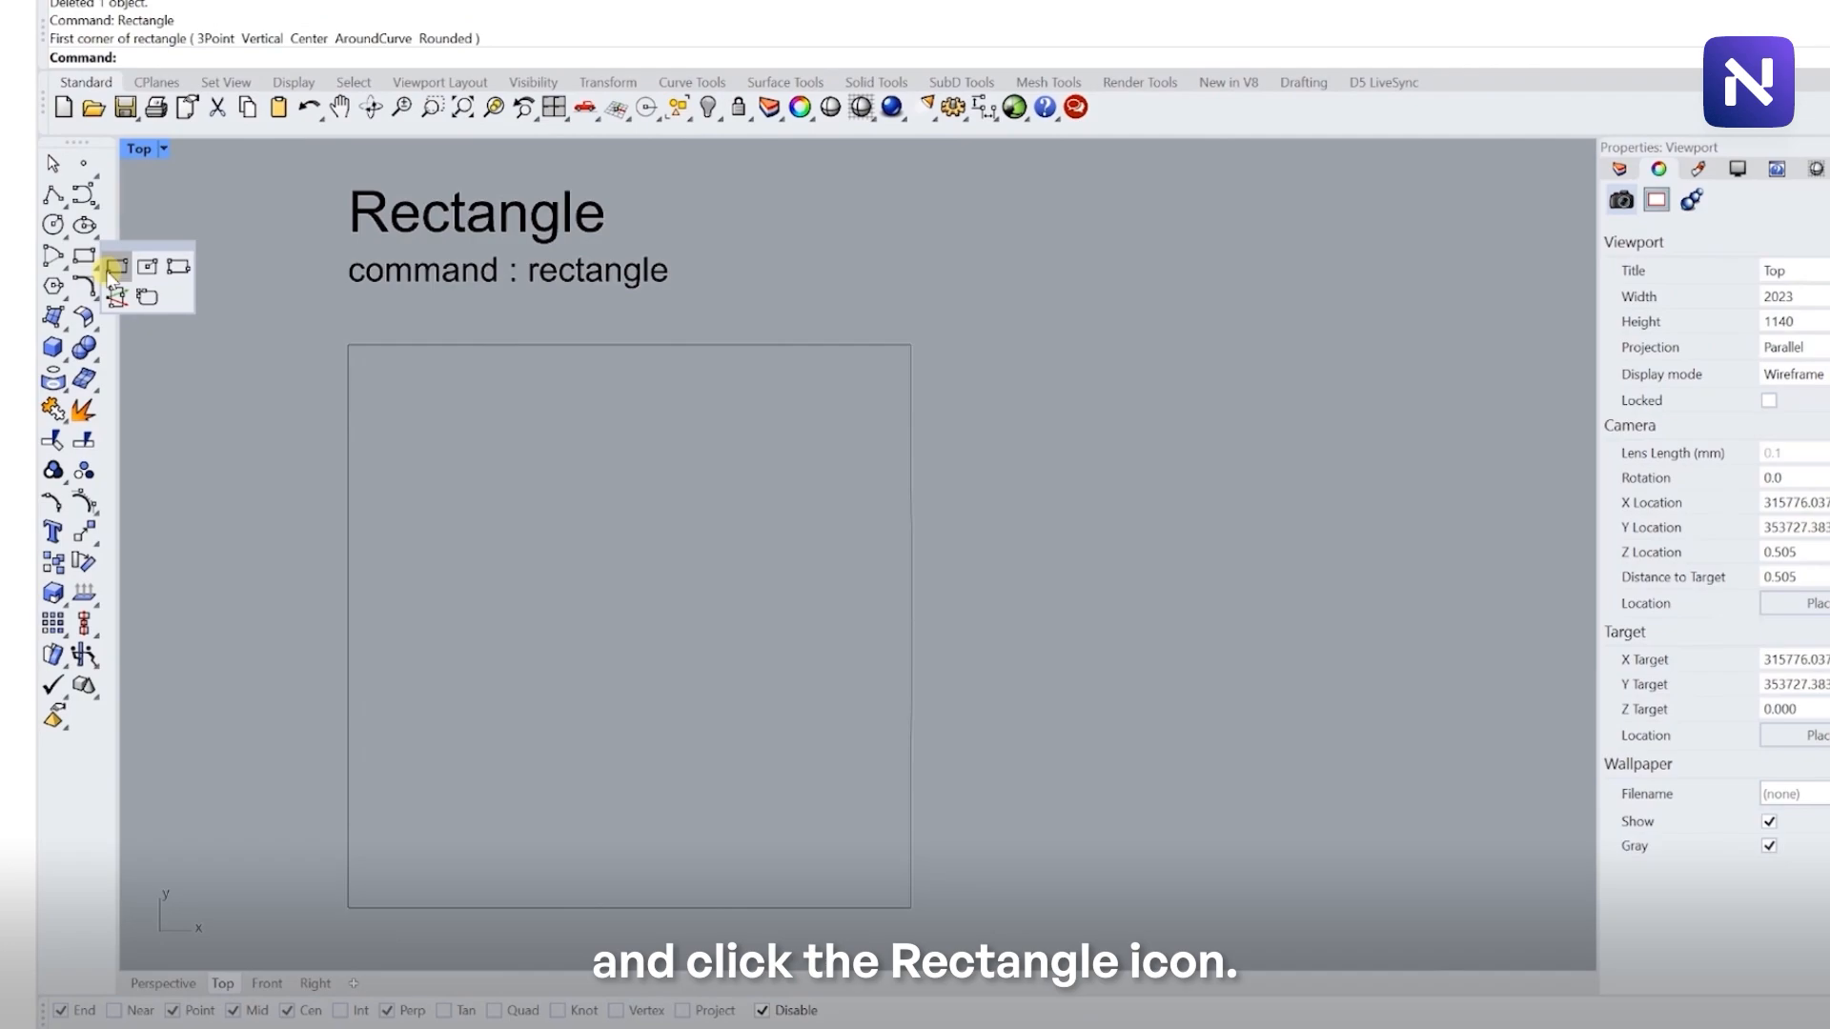
pyautogui.click(136, 180)
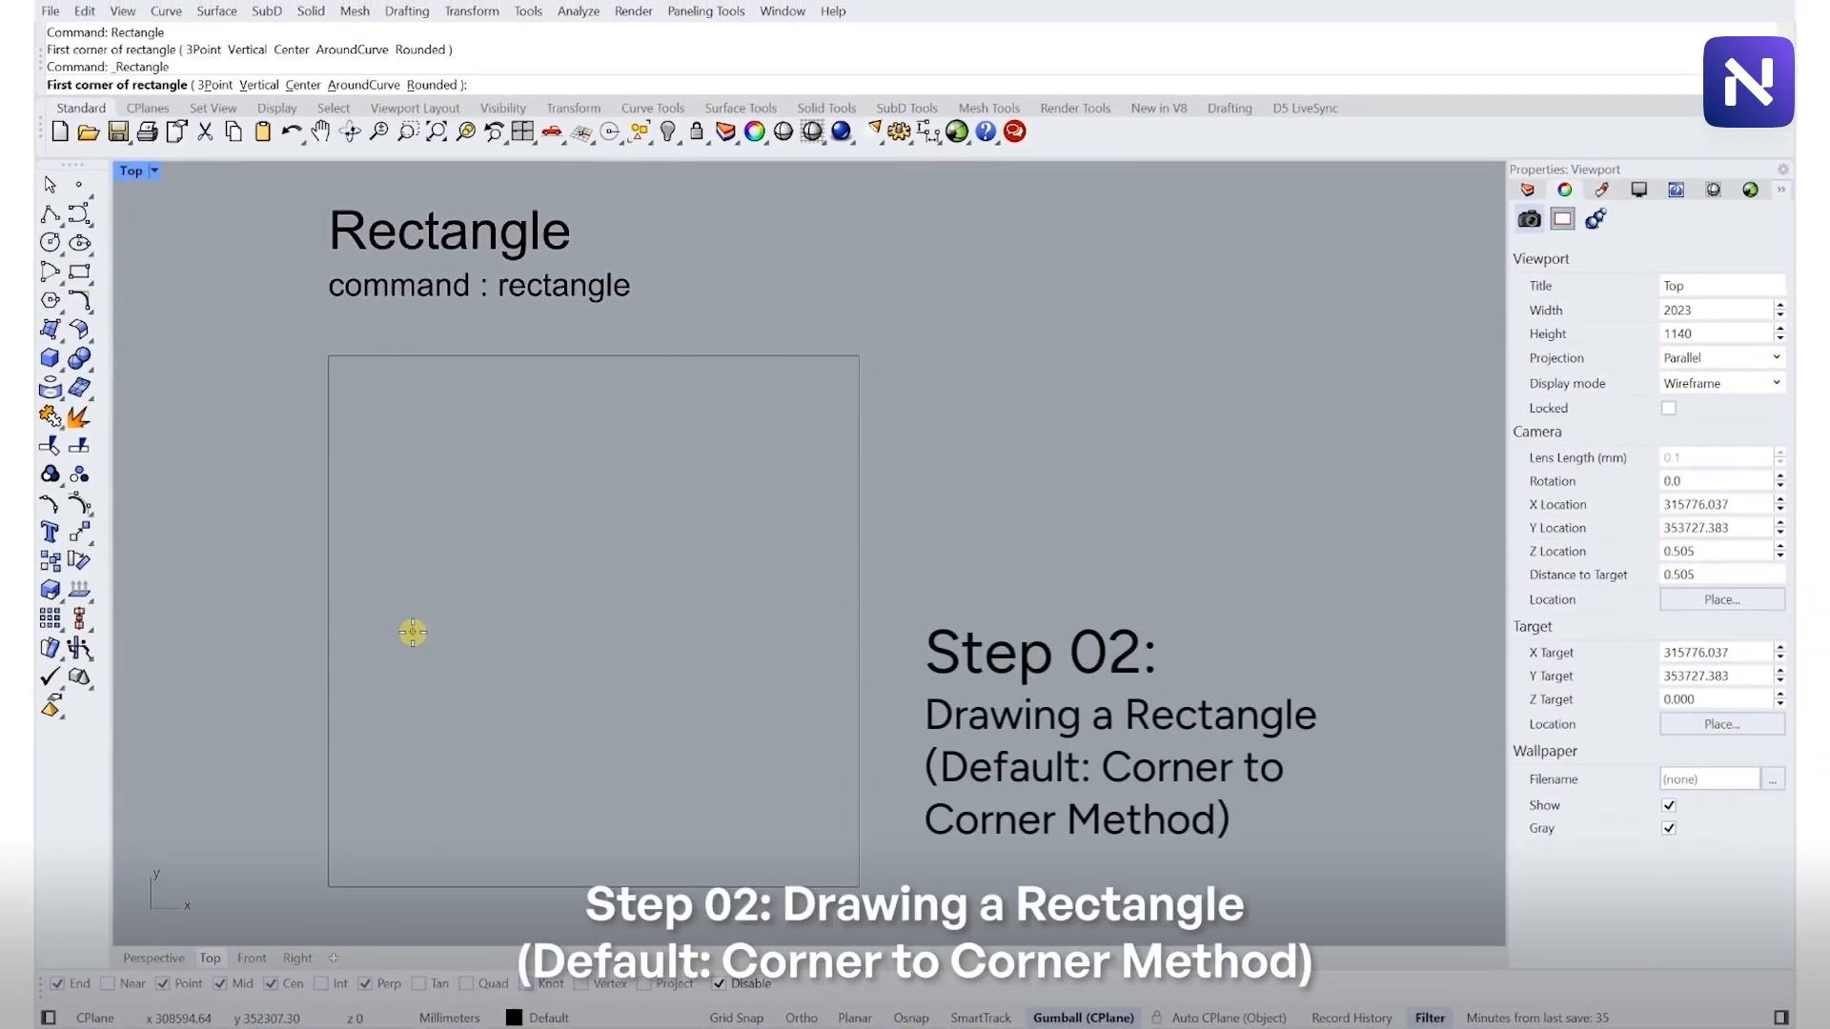
pyautogui.click(445, 737)
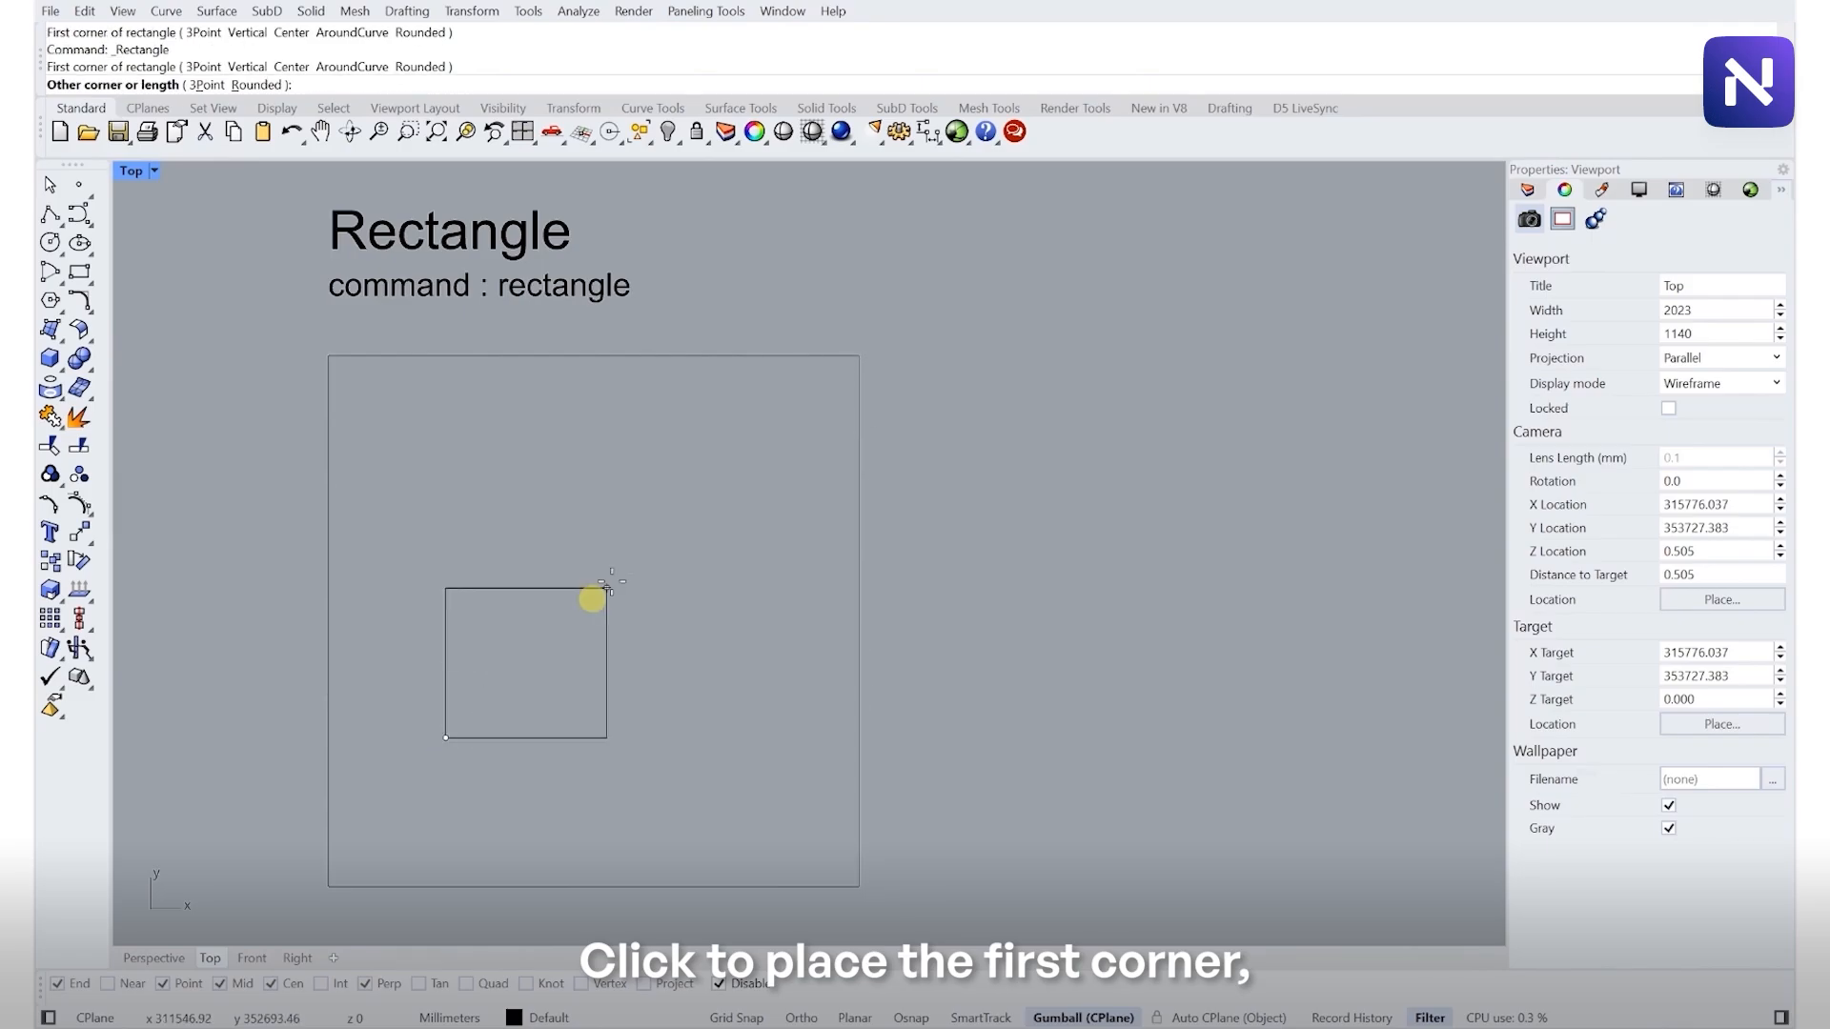
pyautogui.click(776, 467)
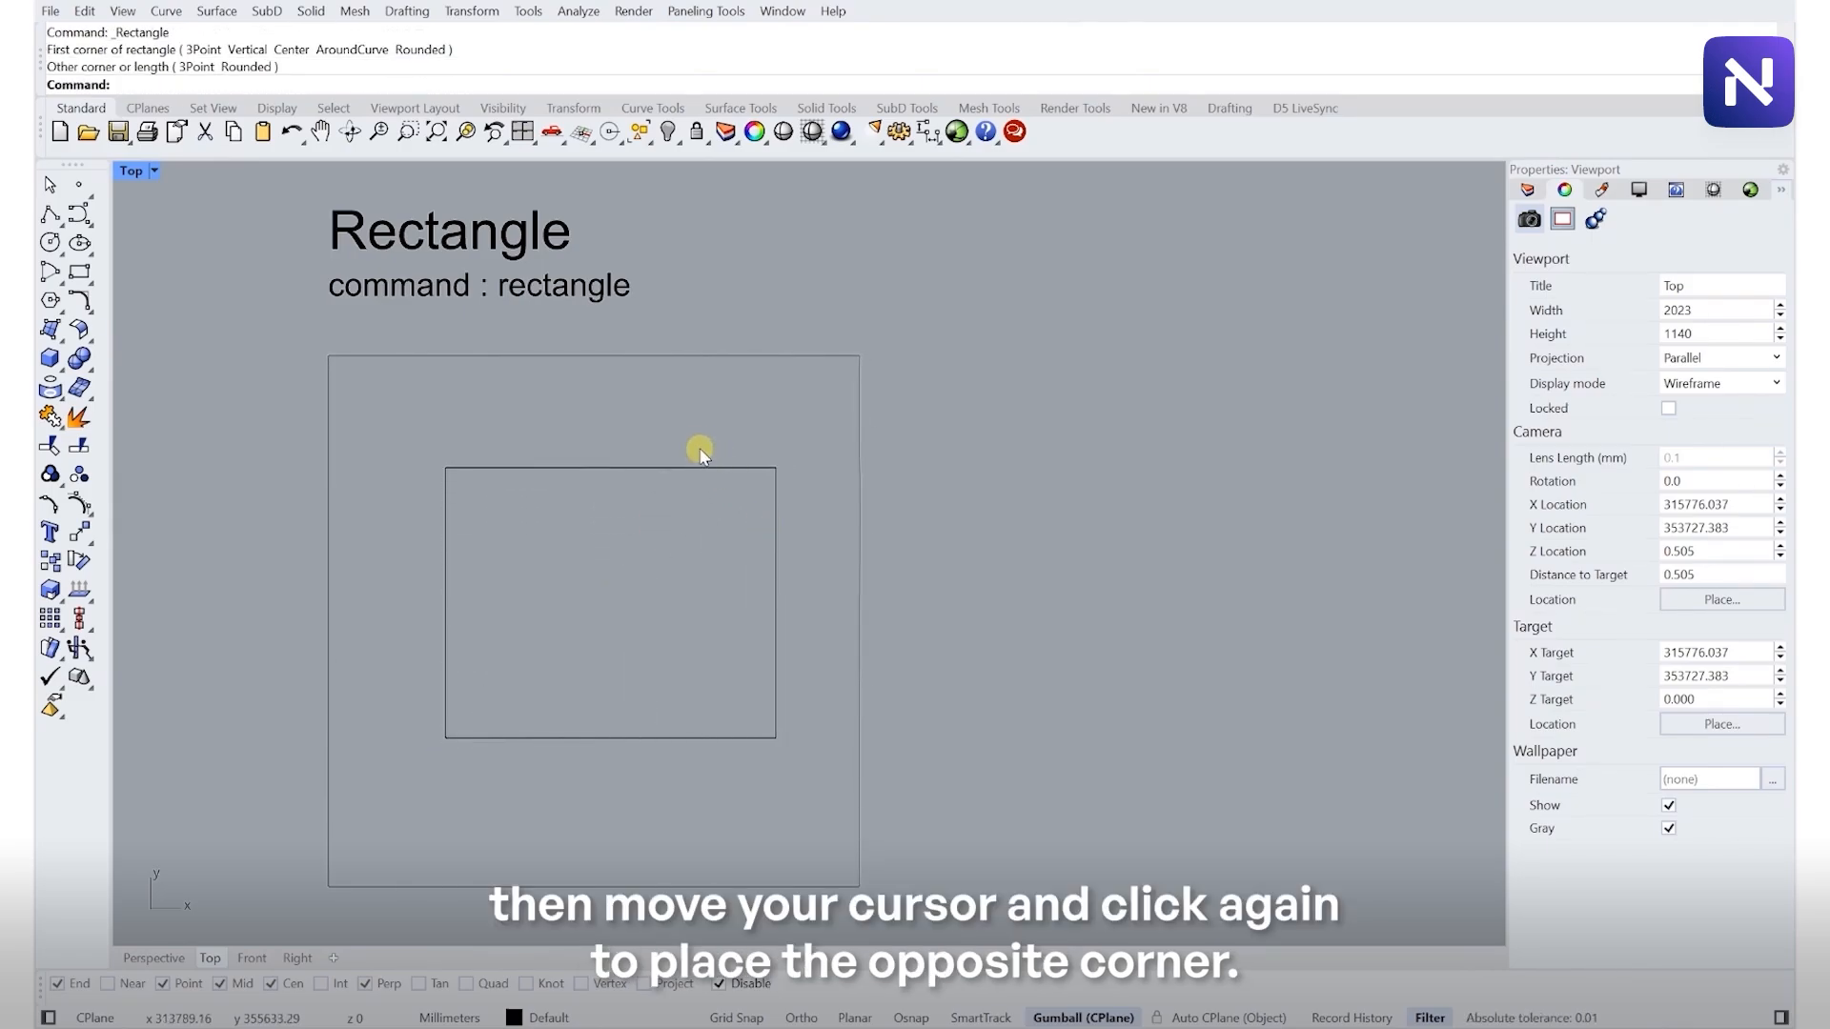
pyautogui.click(623, 472)
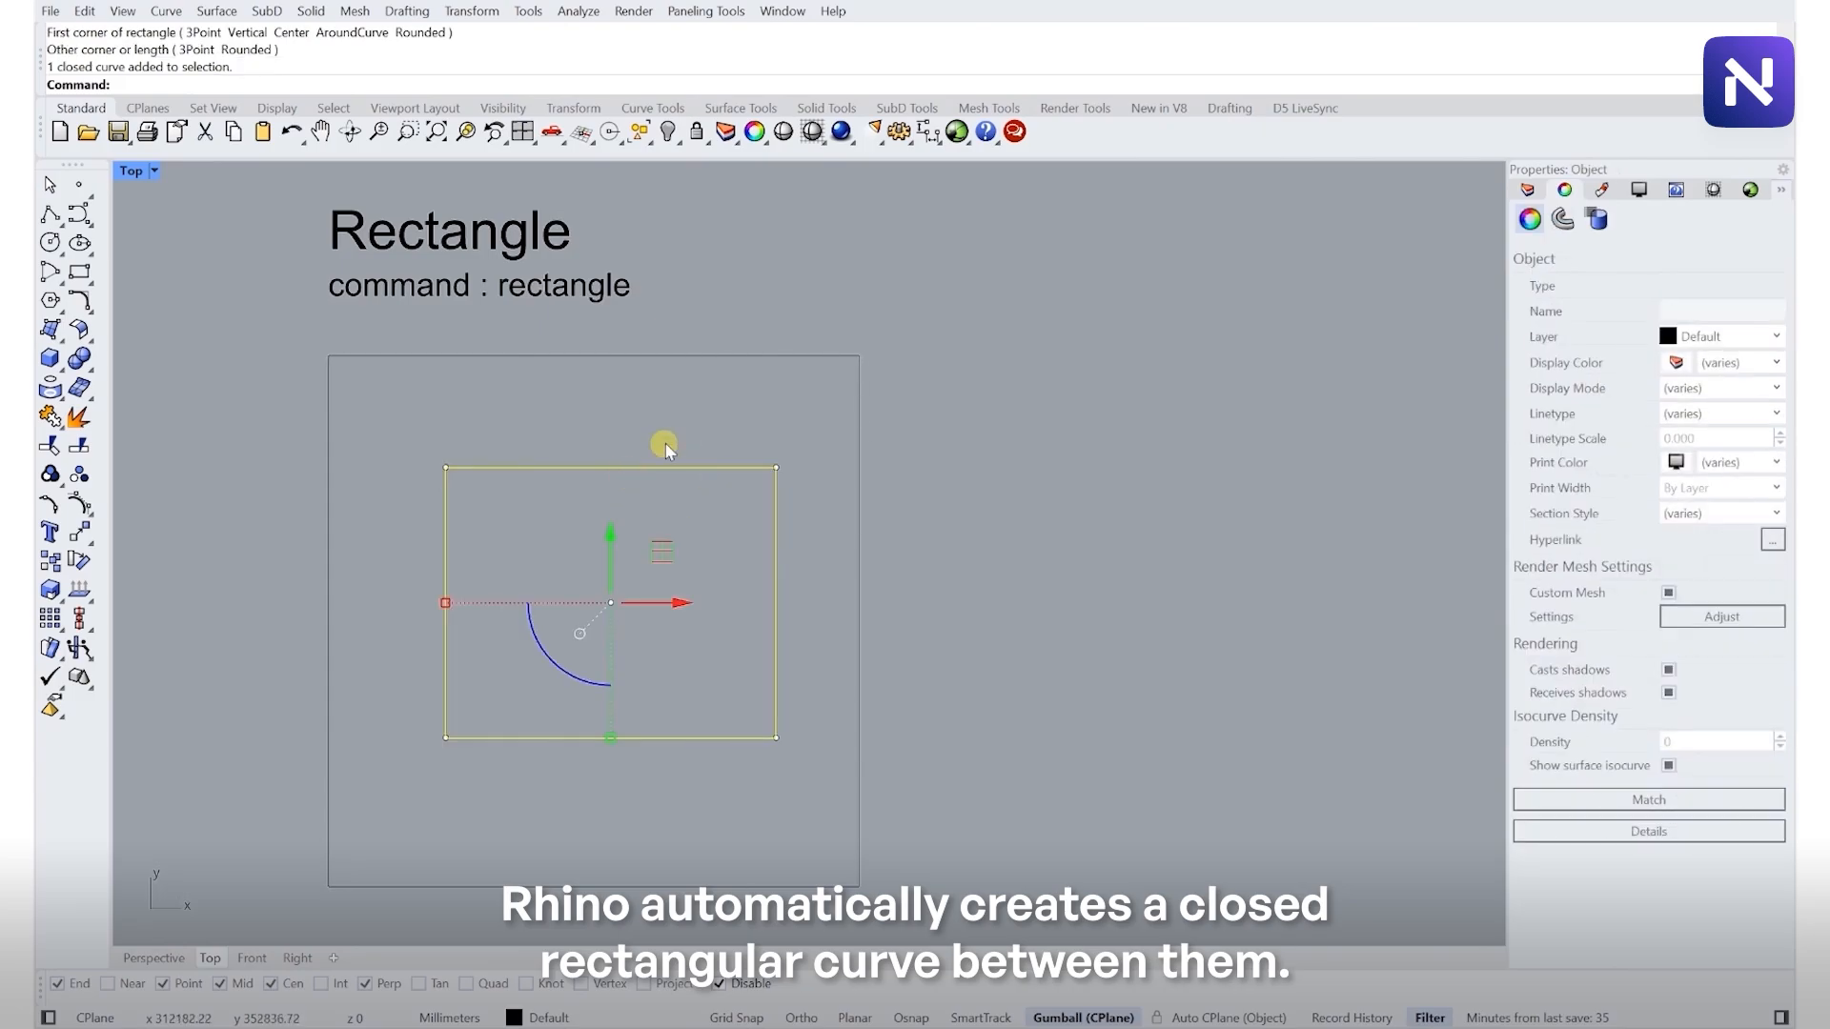
pyautogui.click(665, 438)
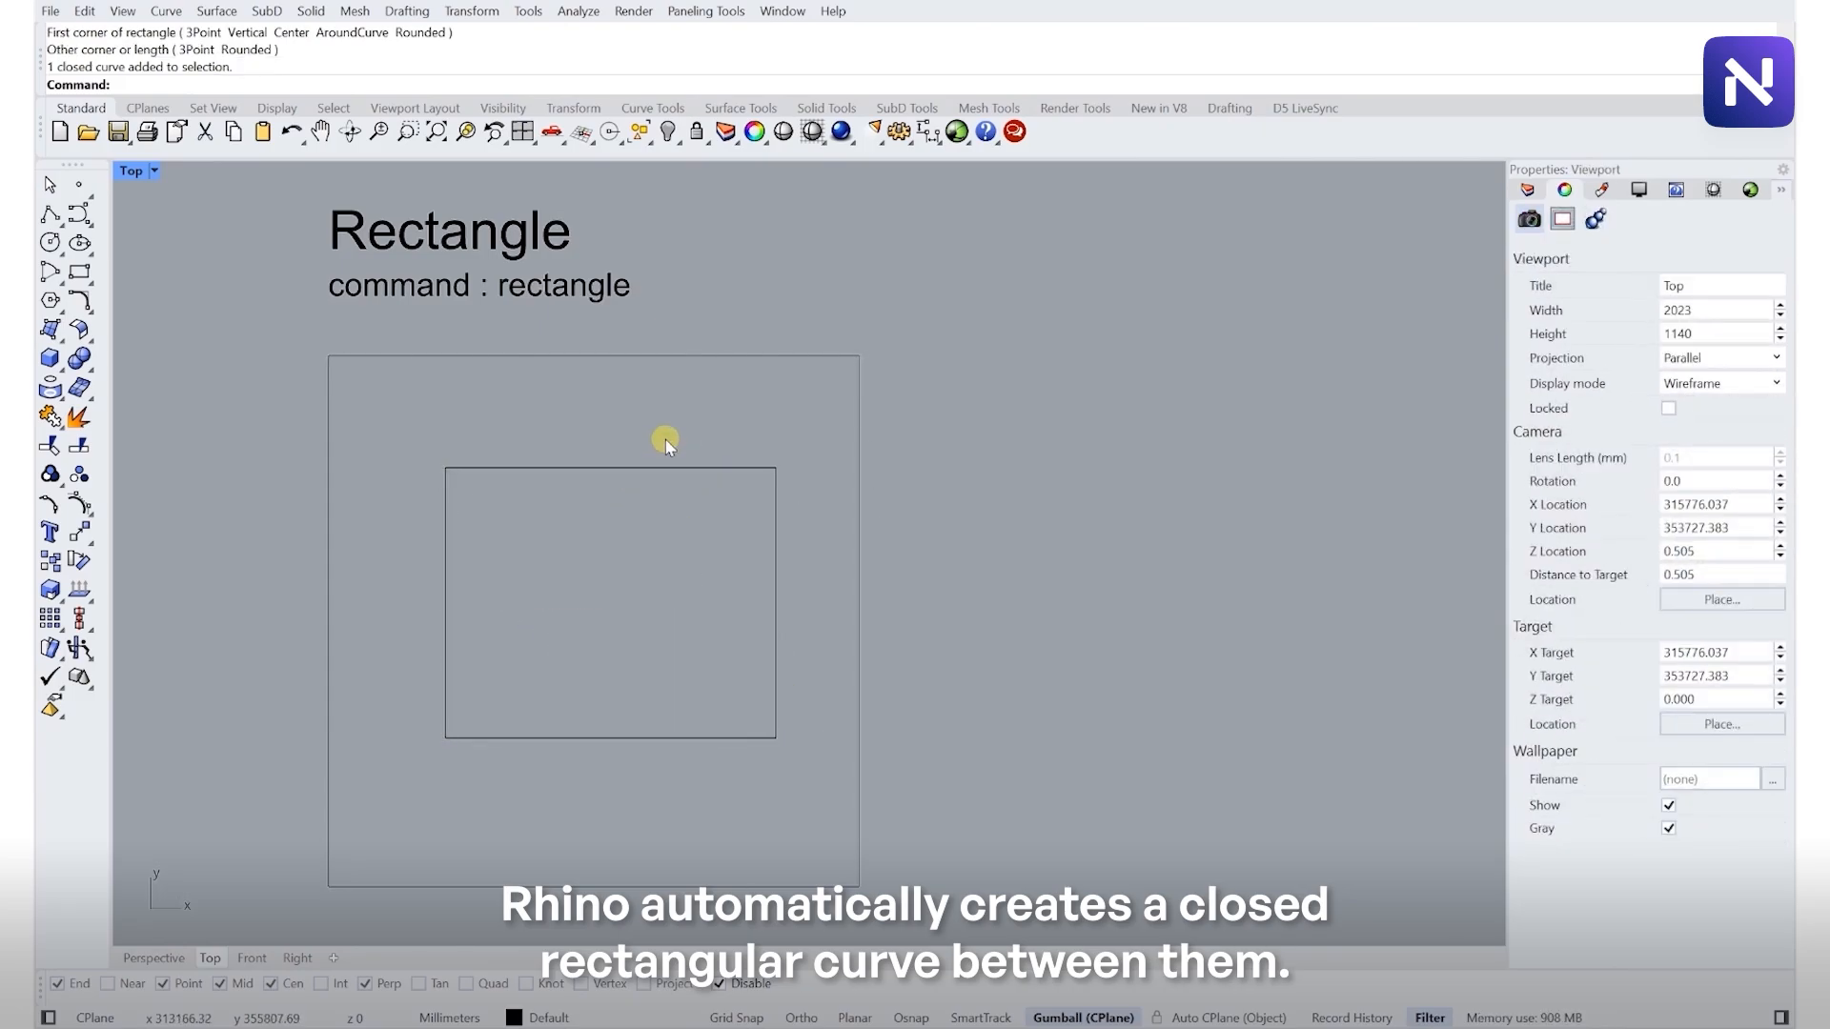
# - Draw a tilted rectangle with the 3Point option in the 'Rectangle 3 point method' frame, then nudge it slightly right
pyautogui.scroll(-3, 627, 383)
pyautogui.moveTo(625, 737); pyautogui.dragTo(590, 503, button='right')
pyautogui.scroll(6, 603, 530)
pyautogui.scroll(2, 575, 505)
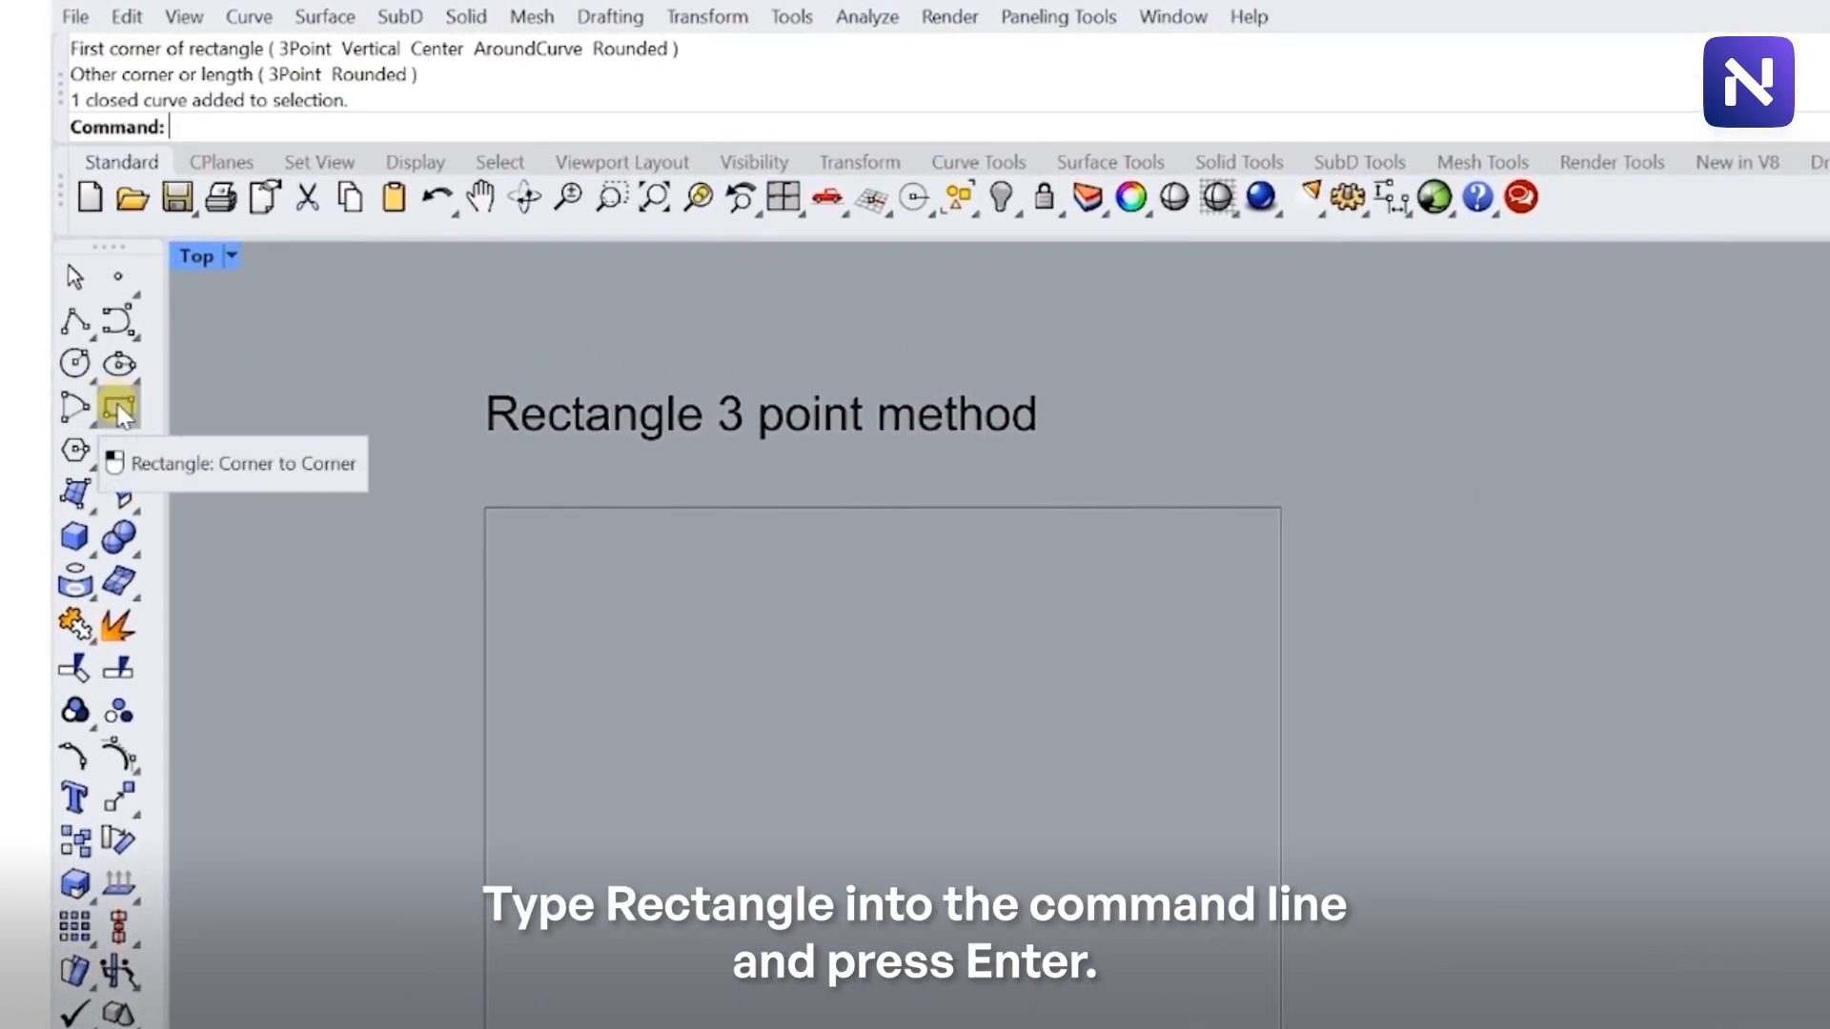
pyautogui.click(119, 410)
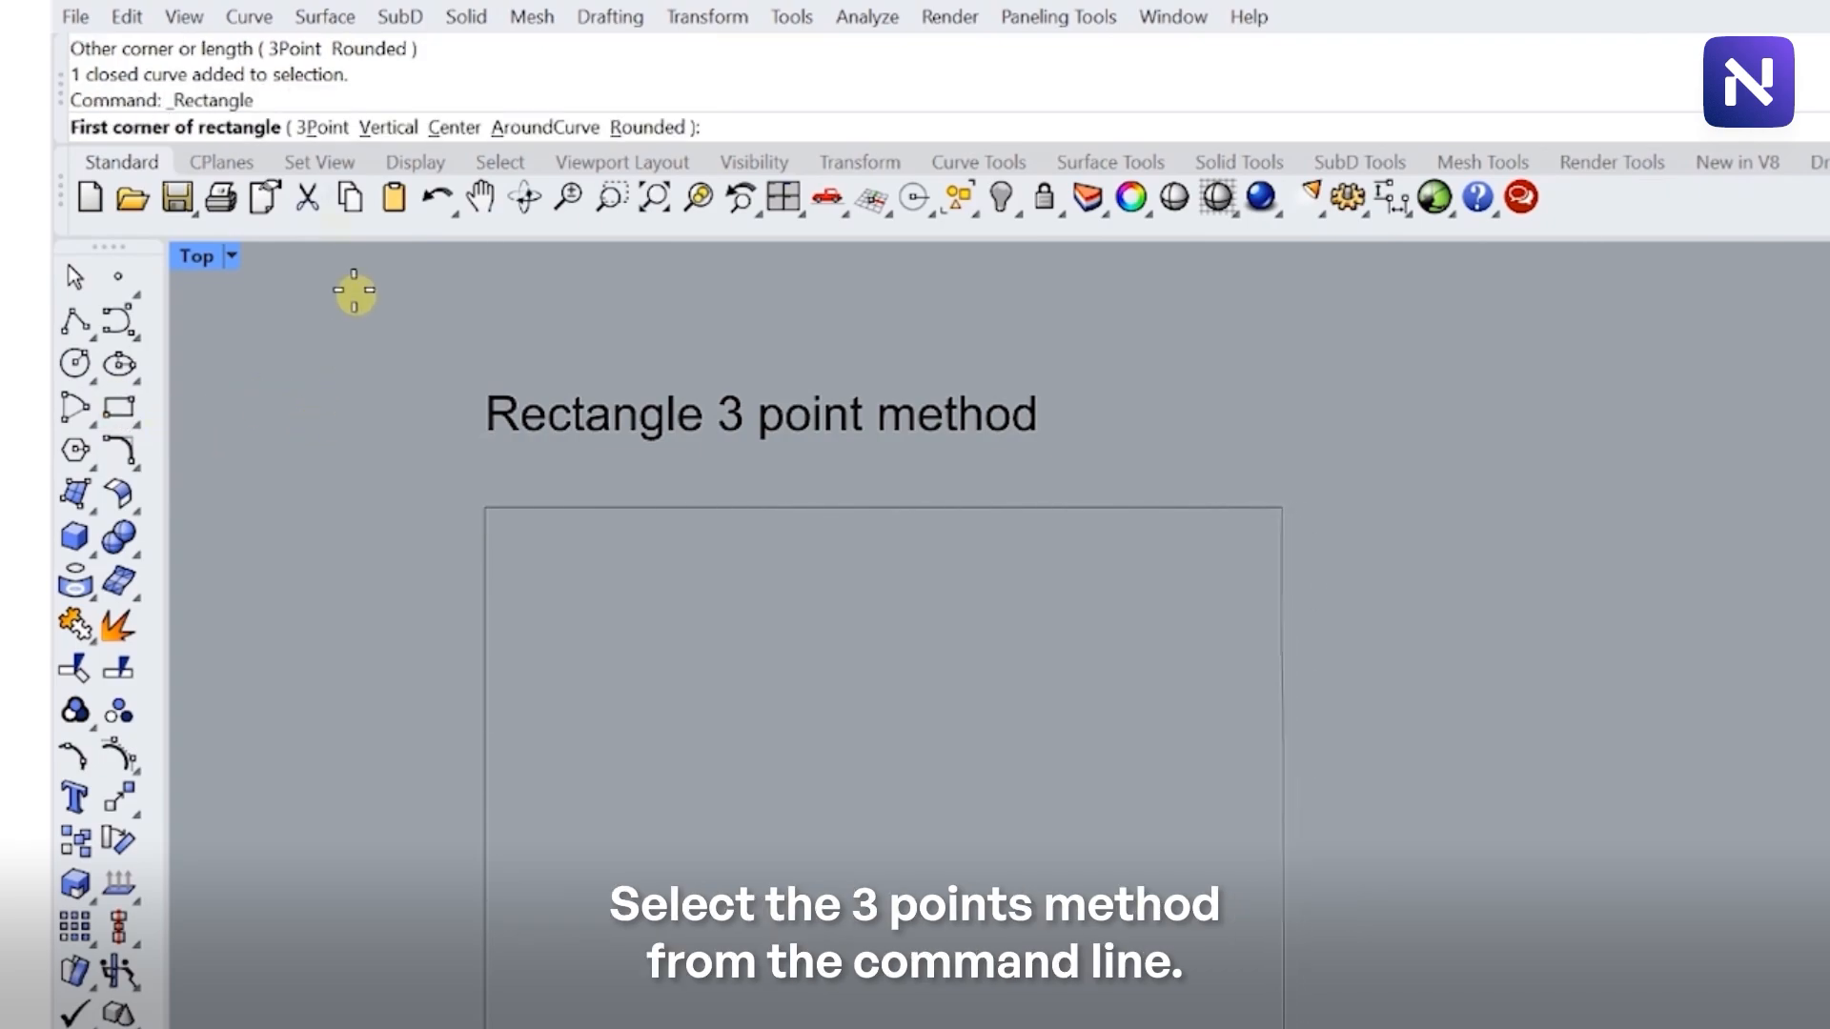
pyautogui.click(323, 127)
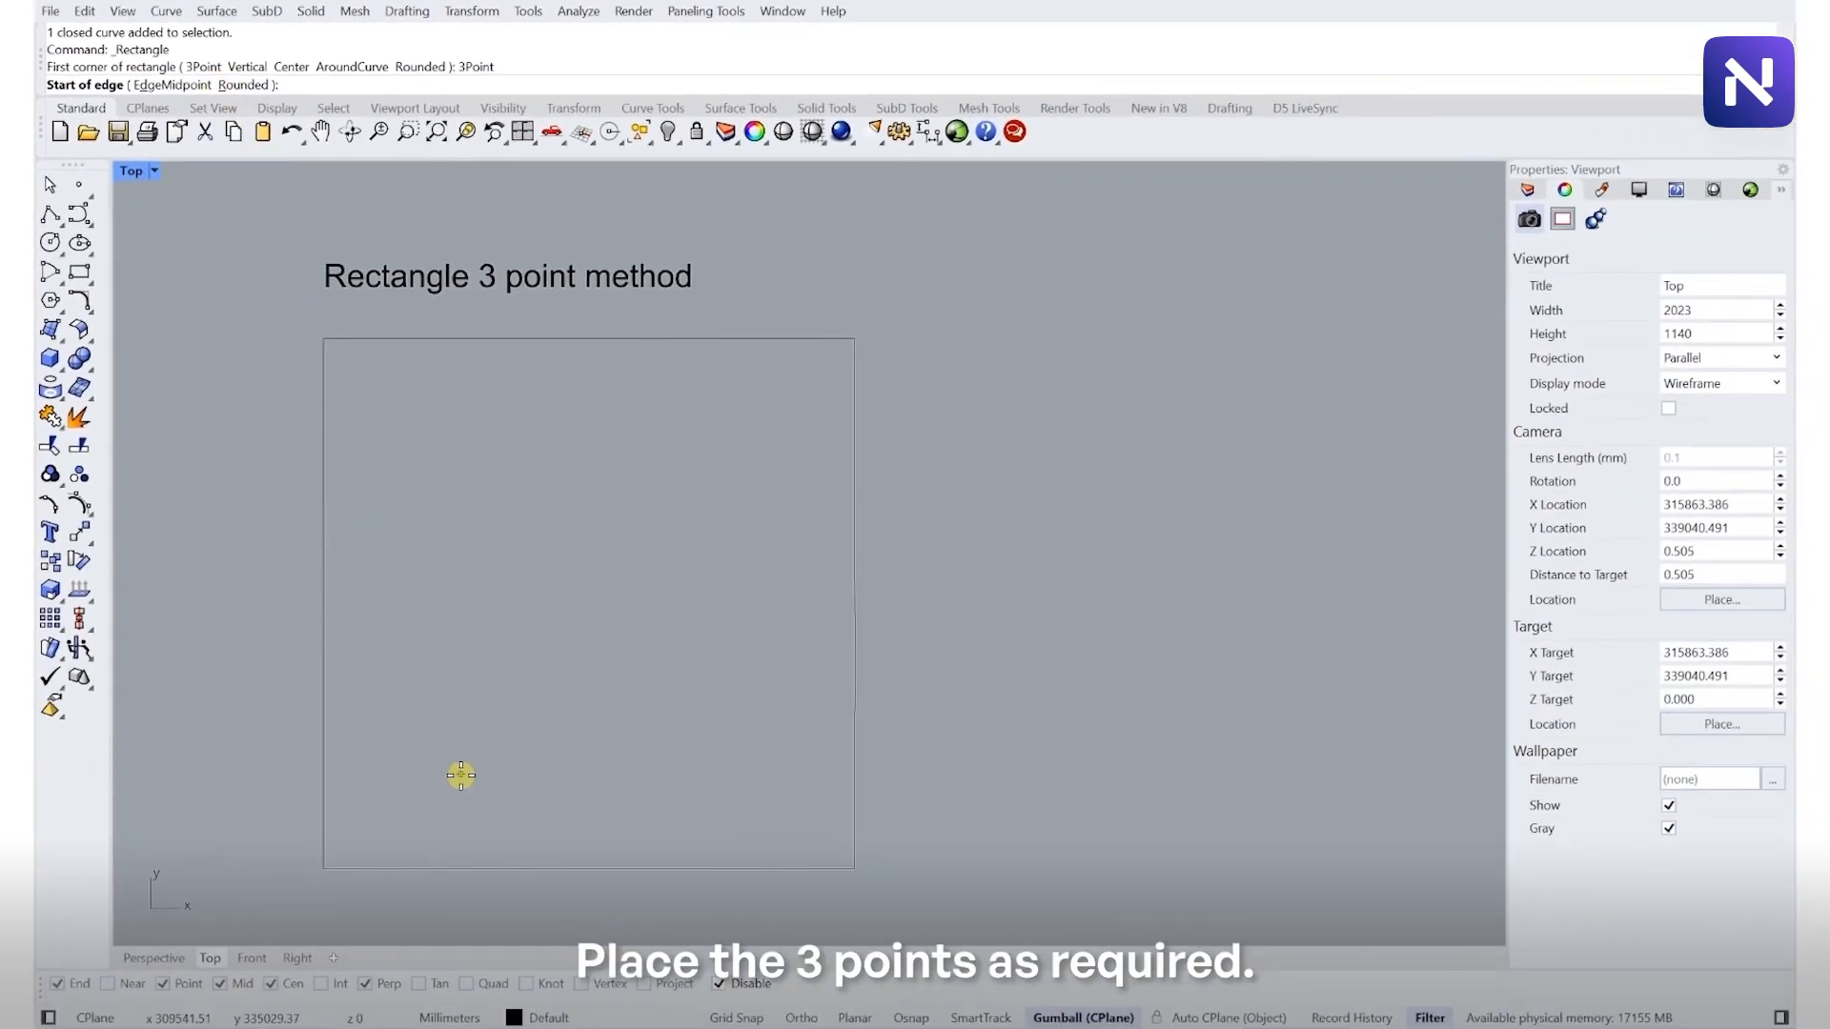
pyautogui.click(461, 775)
pyautogui.click(780, 625)
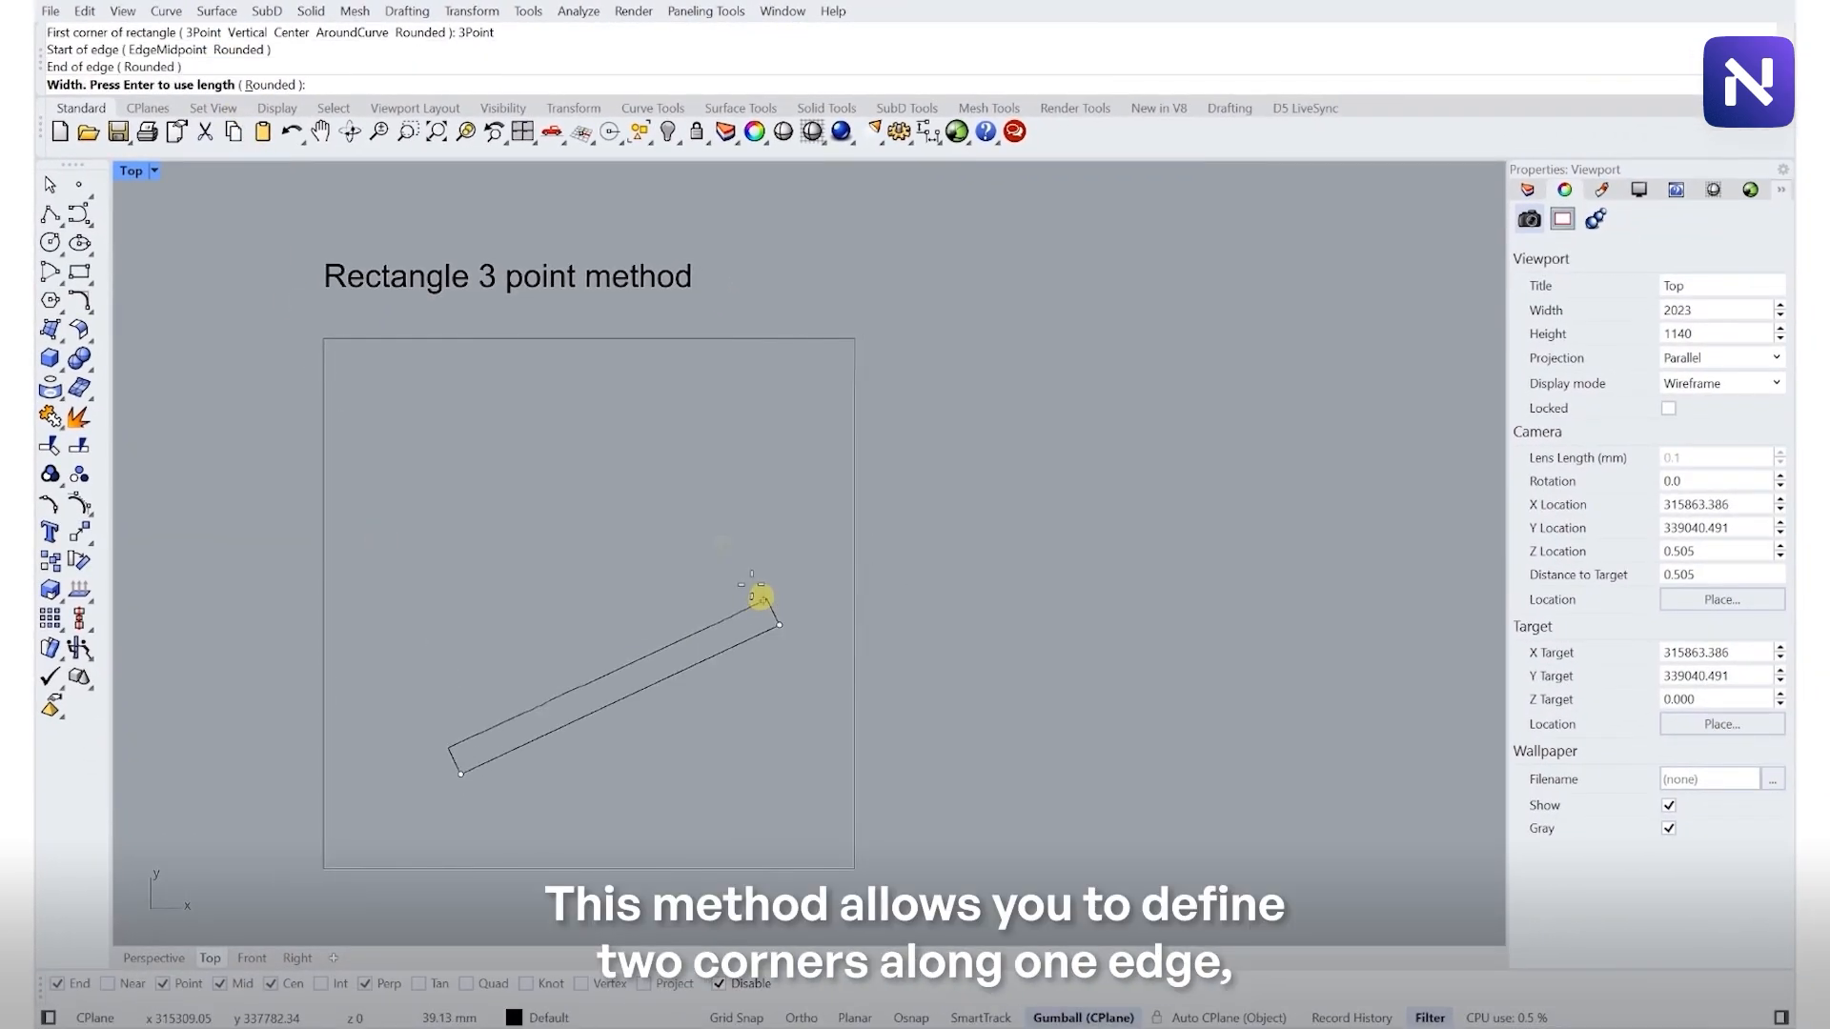
pyautogui.click(639, 440)
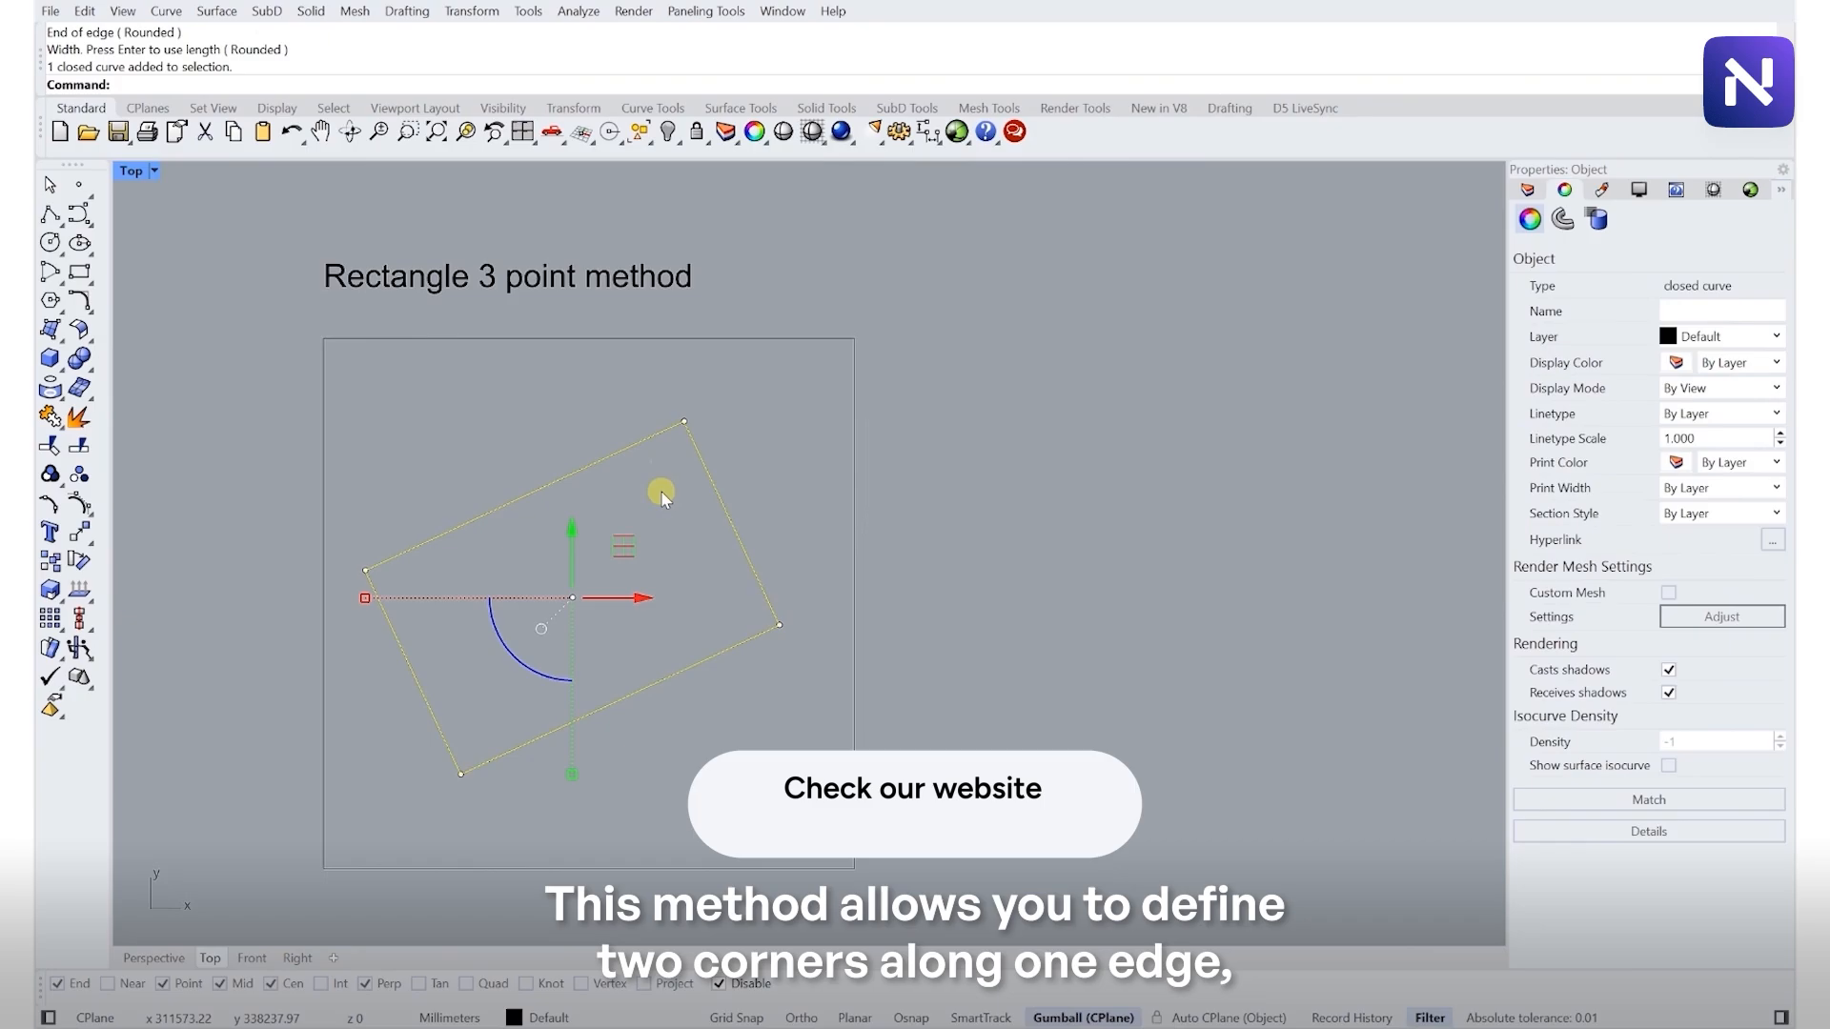
pyautogui.moveTo(632, 546); pyautogui.dragTo(656, 549)
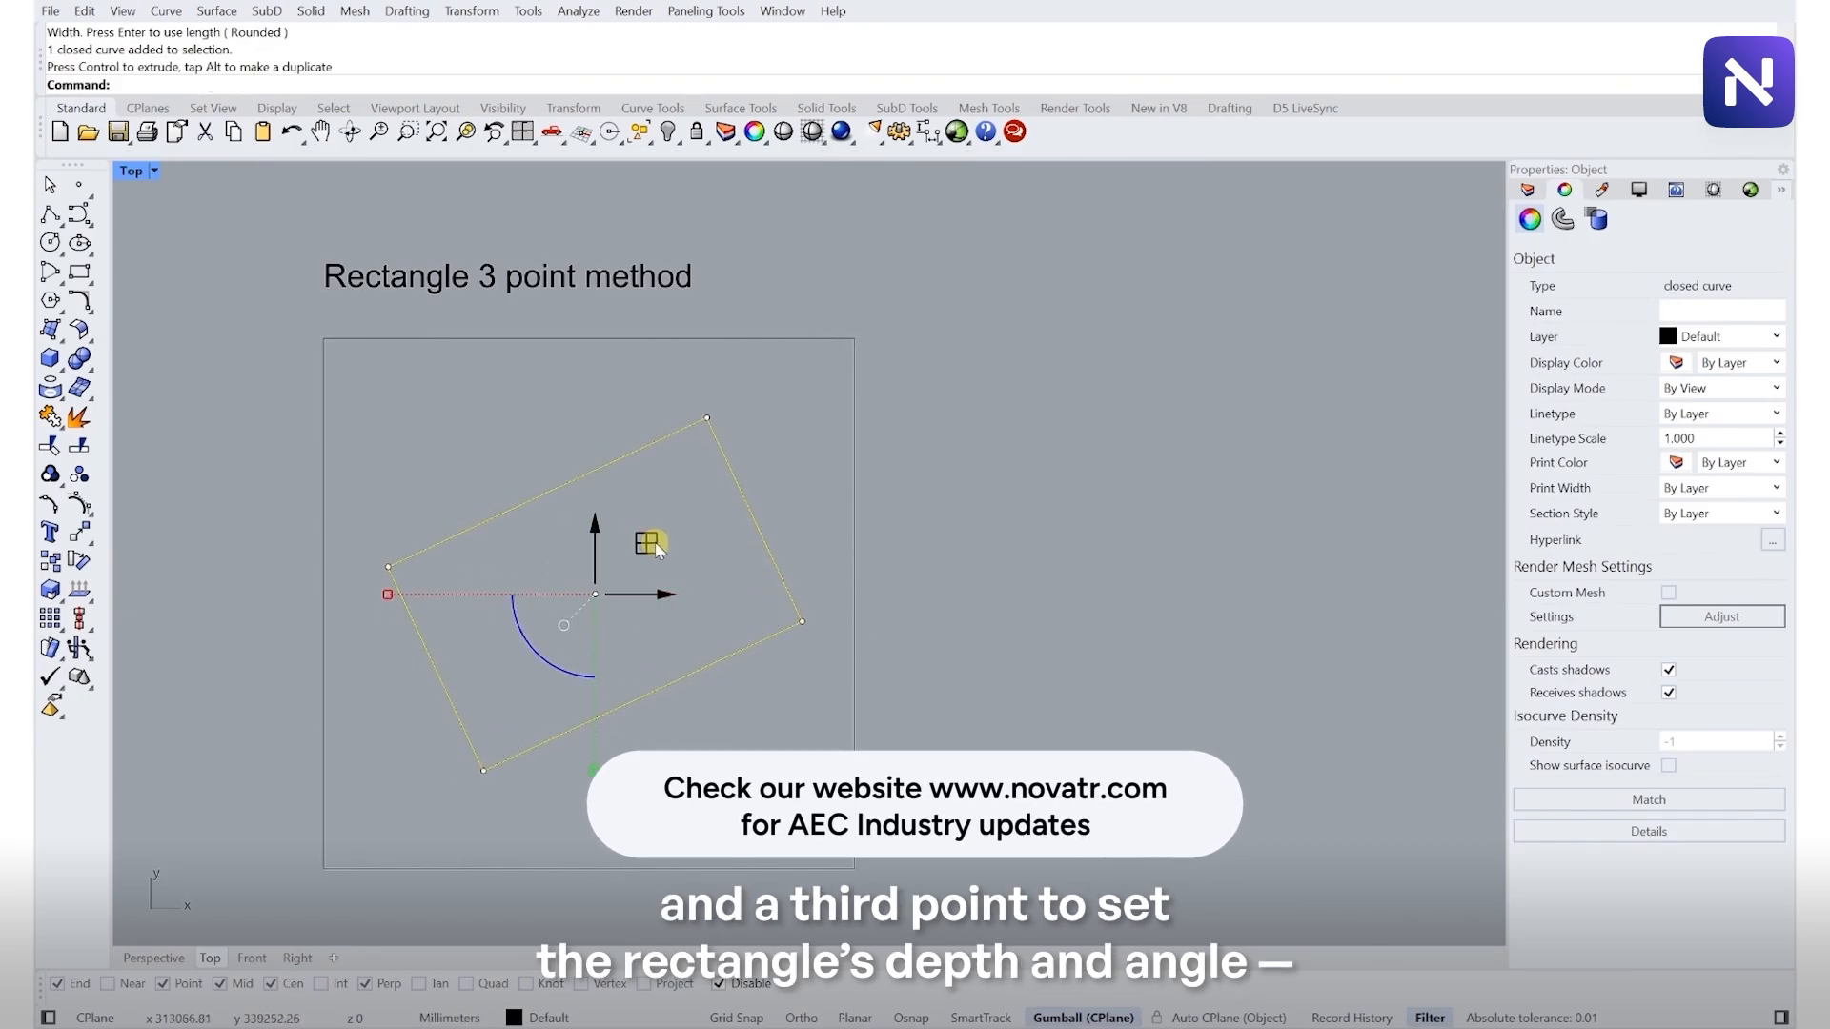
# - Draw a rectangle with the Center option, from a center point to a corner, inside the 'Center method' frame
pyautogui.click(703, 489)
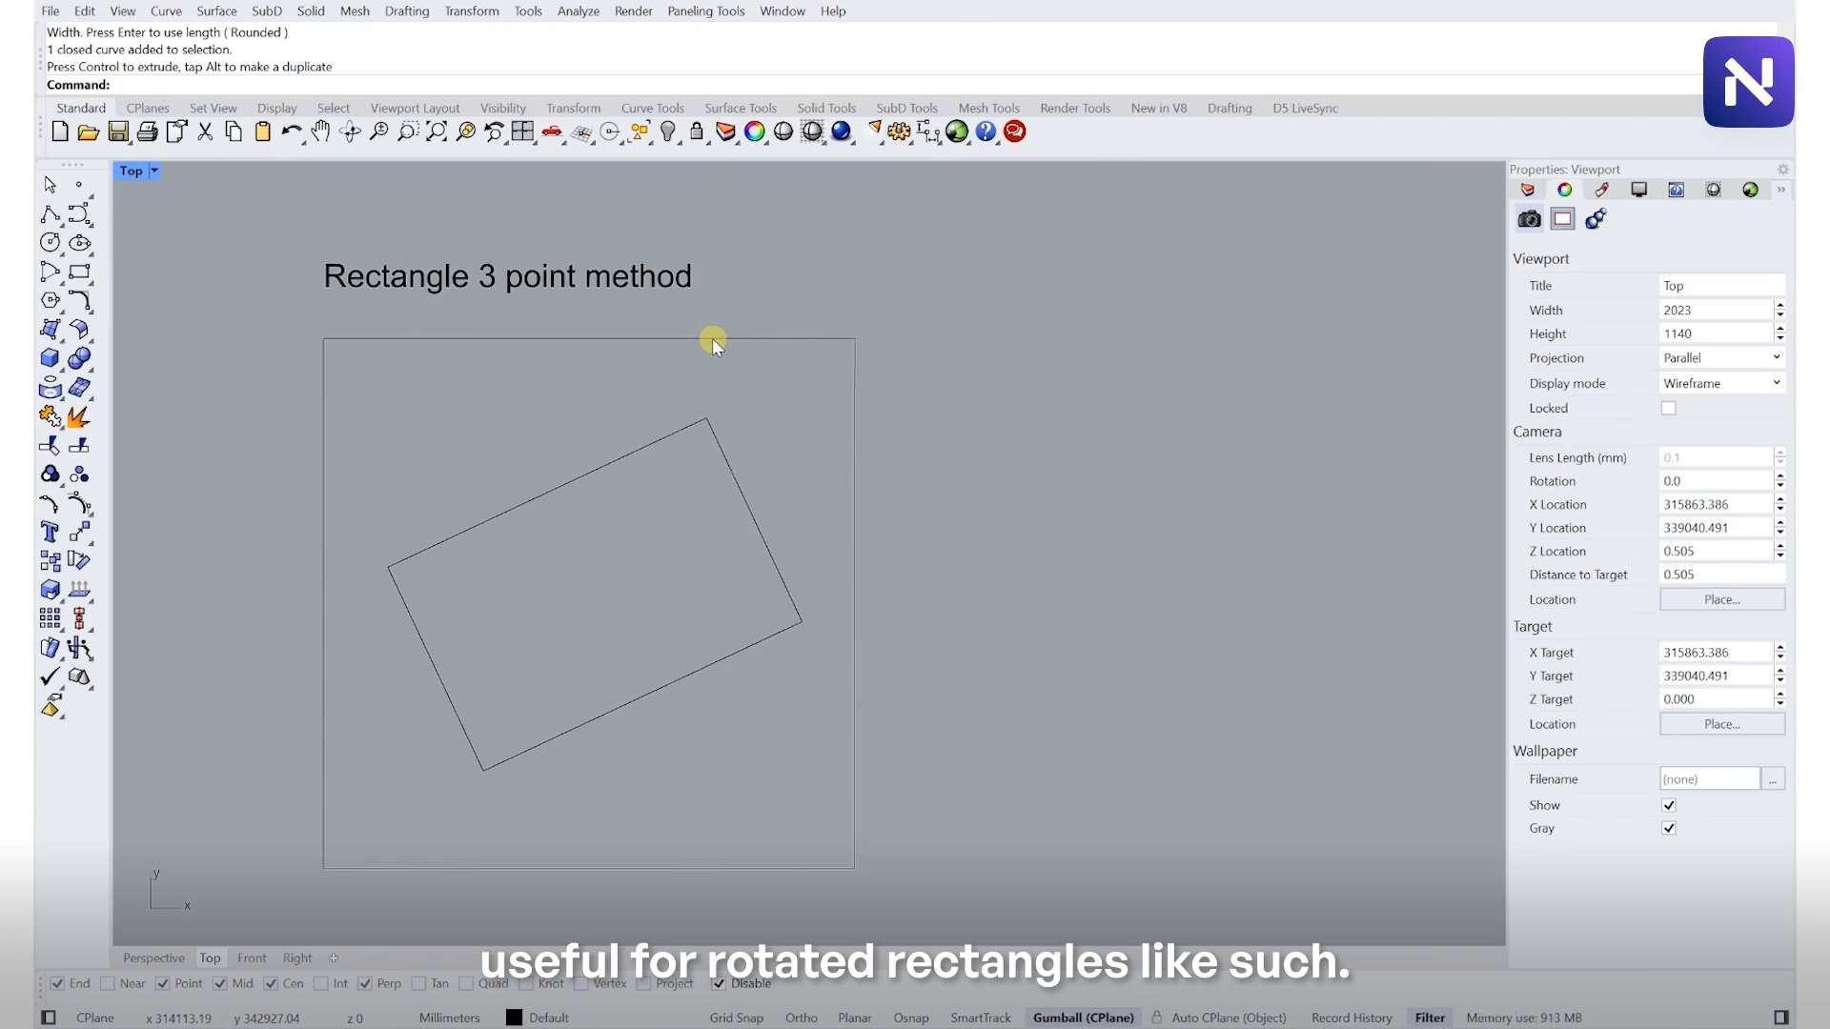
pyautogui.scroll(-8, 692, 268)
pyautogui.moveTo(648, 640); pyautogui.dragTo(633, 485, button='right')
pyautogui.scroll(3, 633, 531)
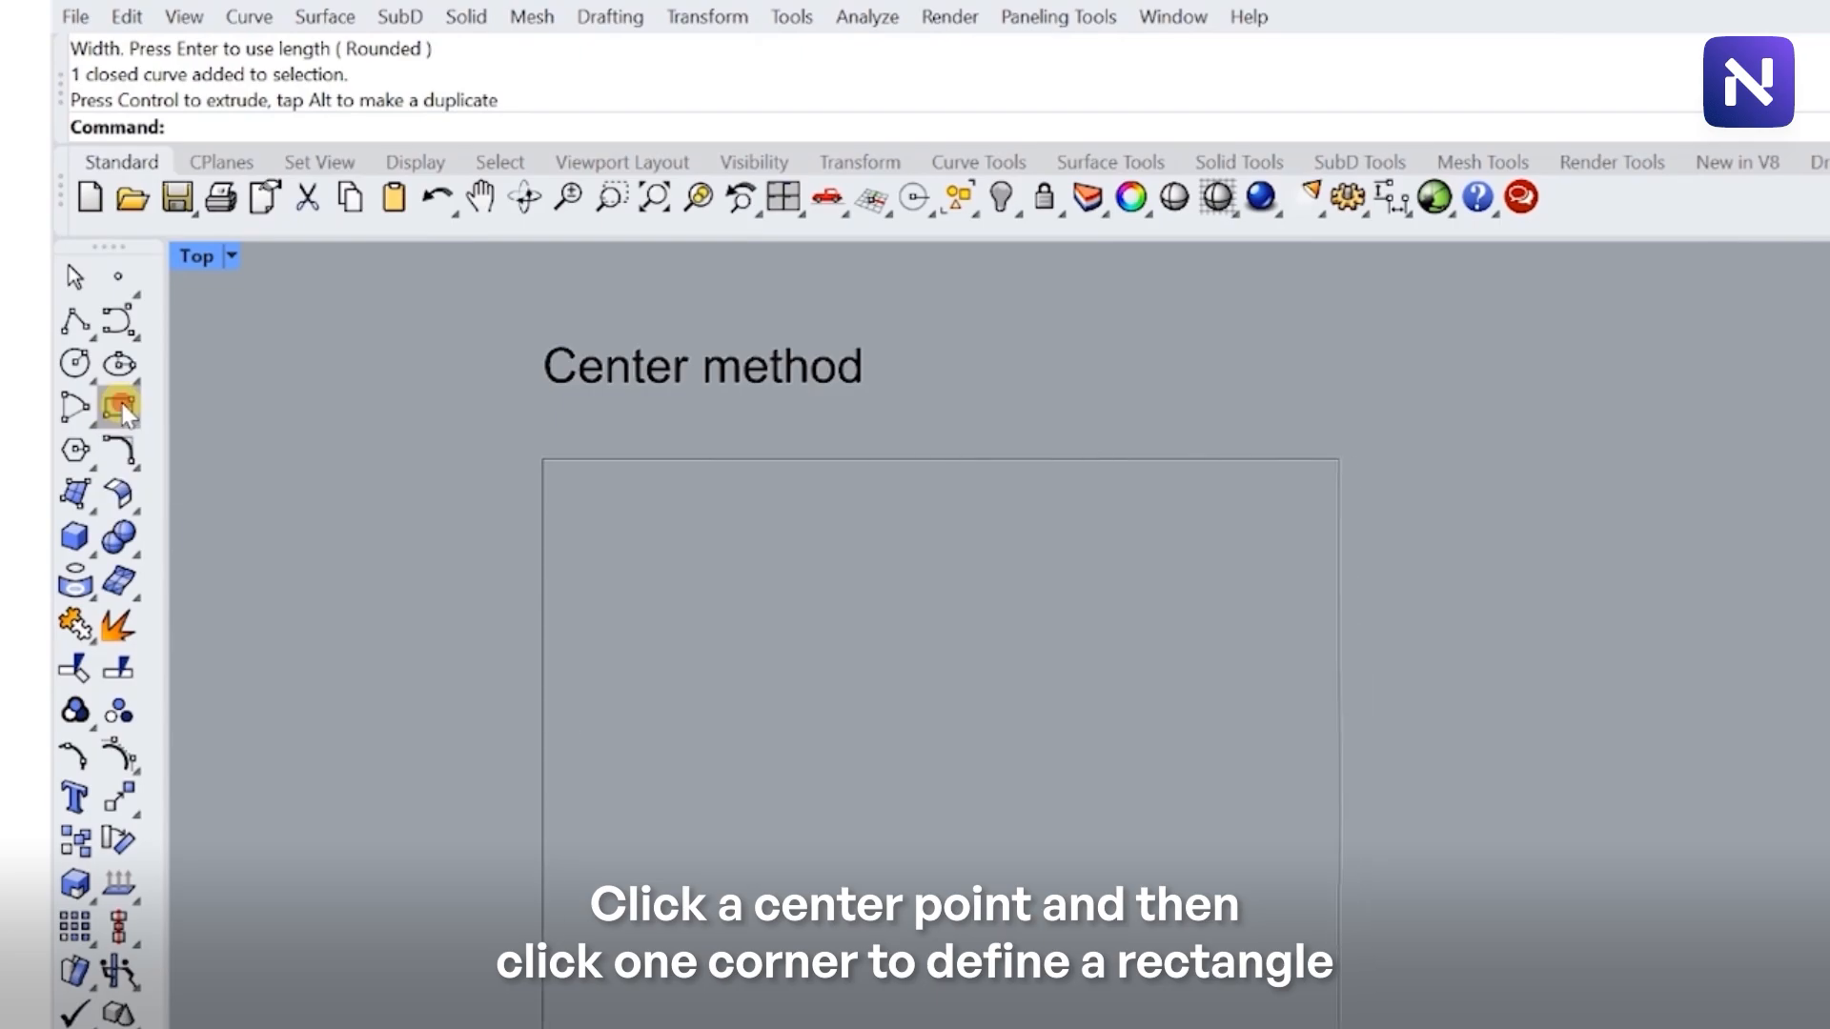
pyautogui.click(122, 410)
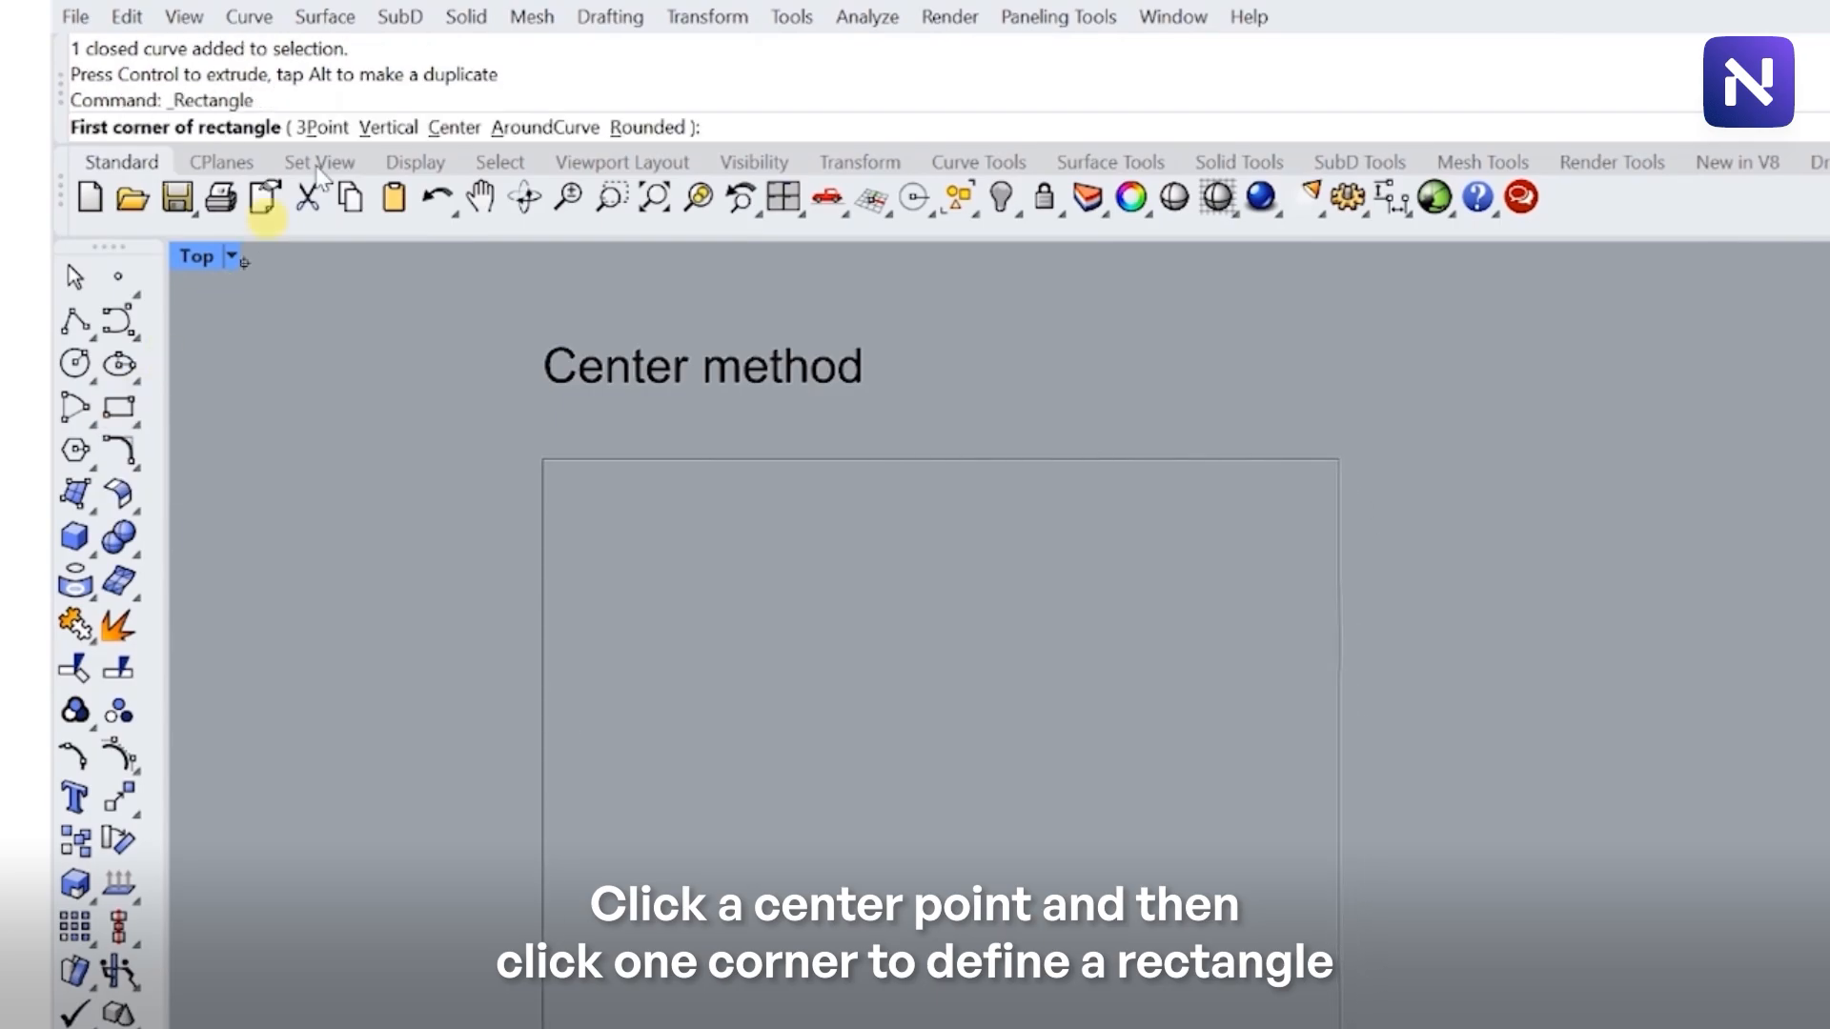
pyautogui.click(454, 129)
pyautogui.click(900, 891)
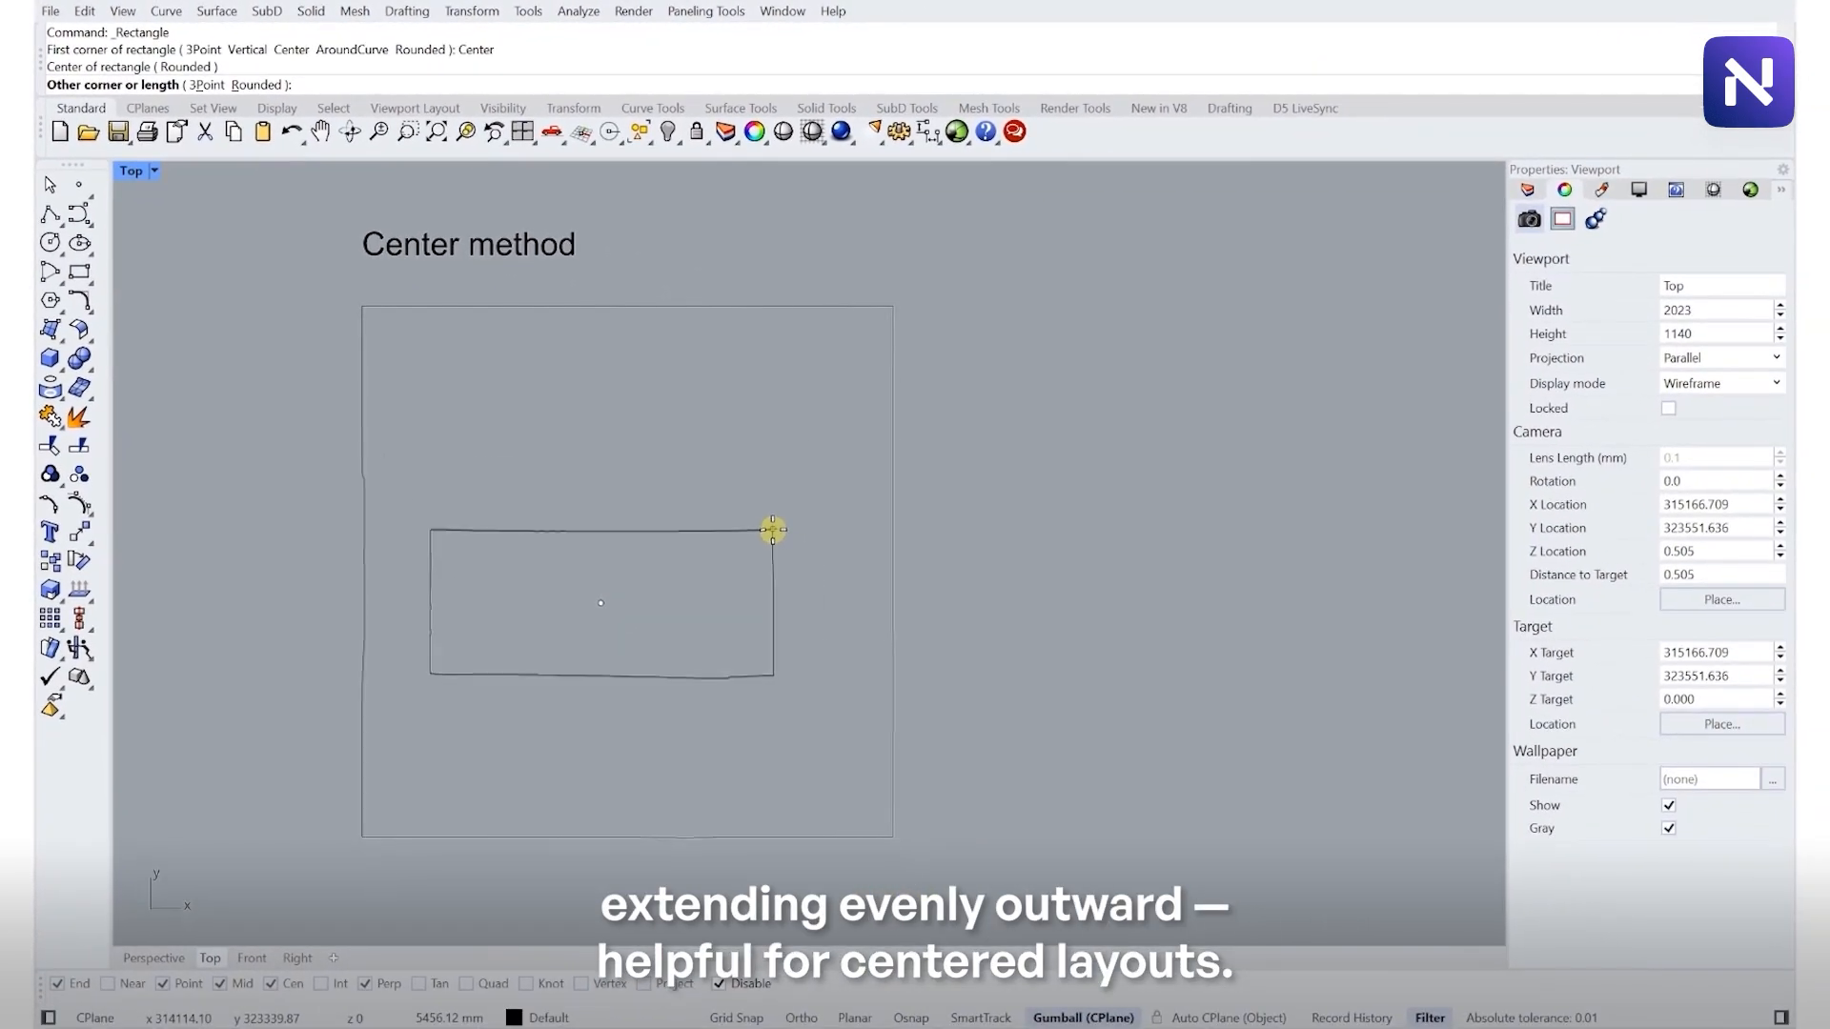
pyautogui.click(743, 455)
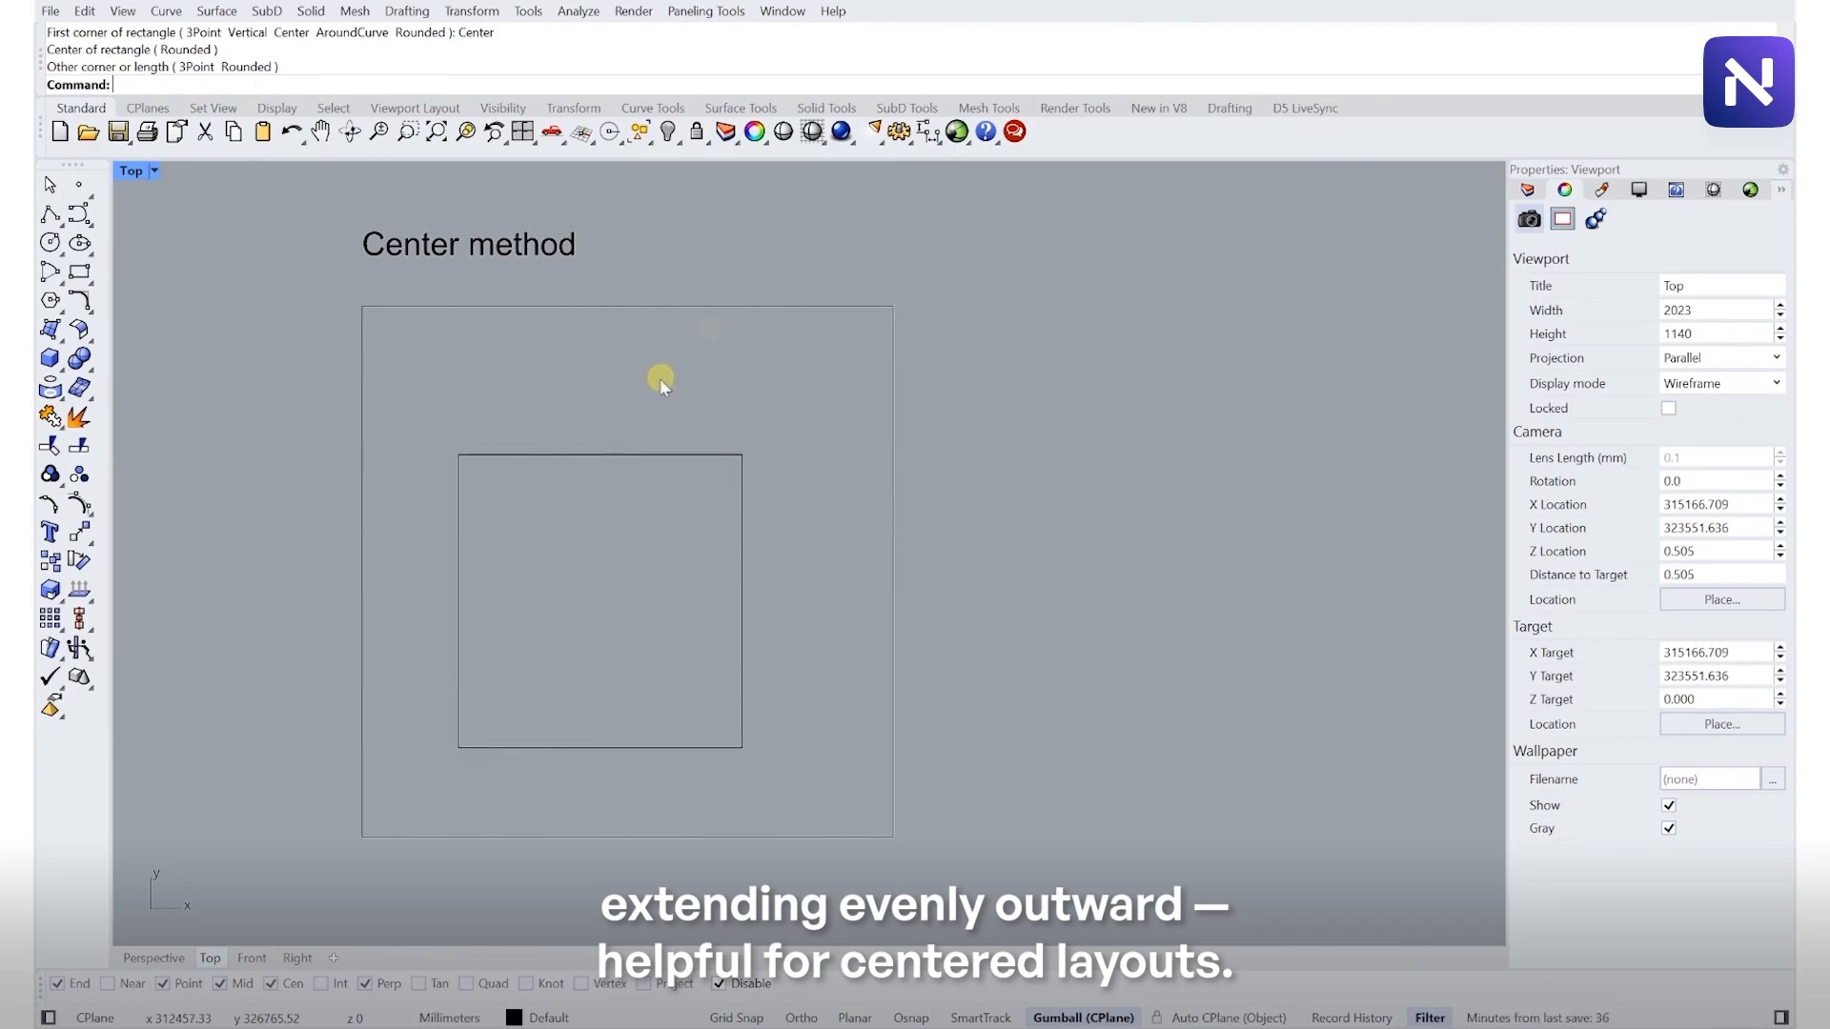
# - Turn on Osnap for snapping to existing geometry
pyautogui.scroll(-5, 707, 310)
pyautogui.moveTo(703, 654); pyautogui.dragTo(690, 396, button='right')
pyautogui.scroll(4, 648, 548)
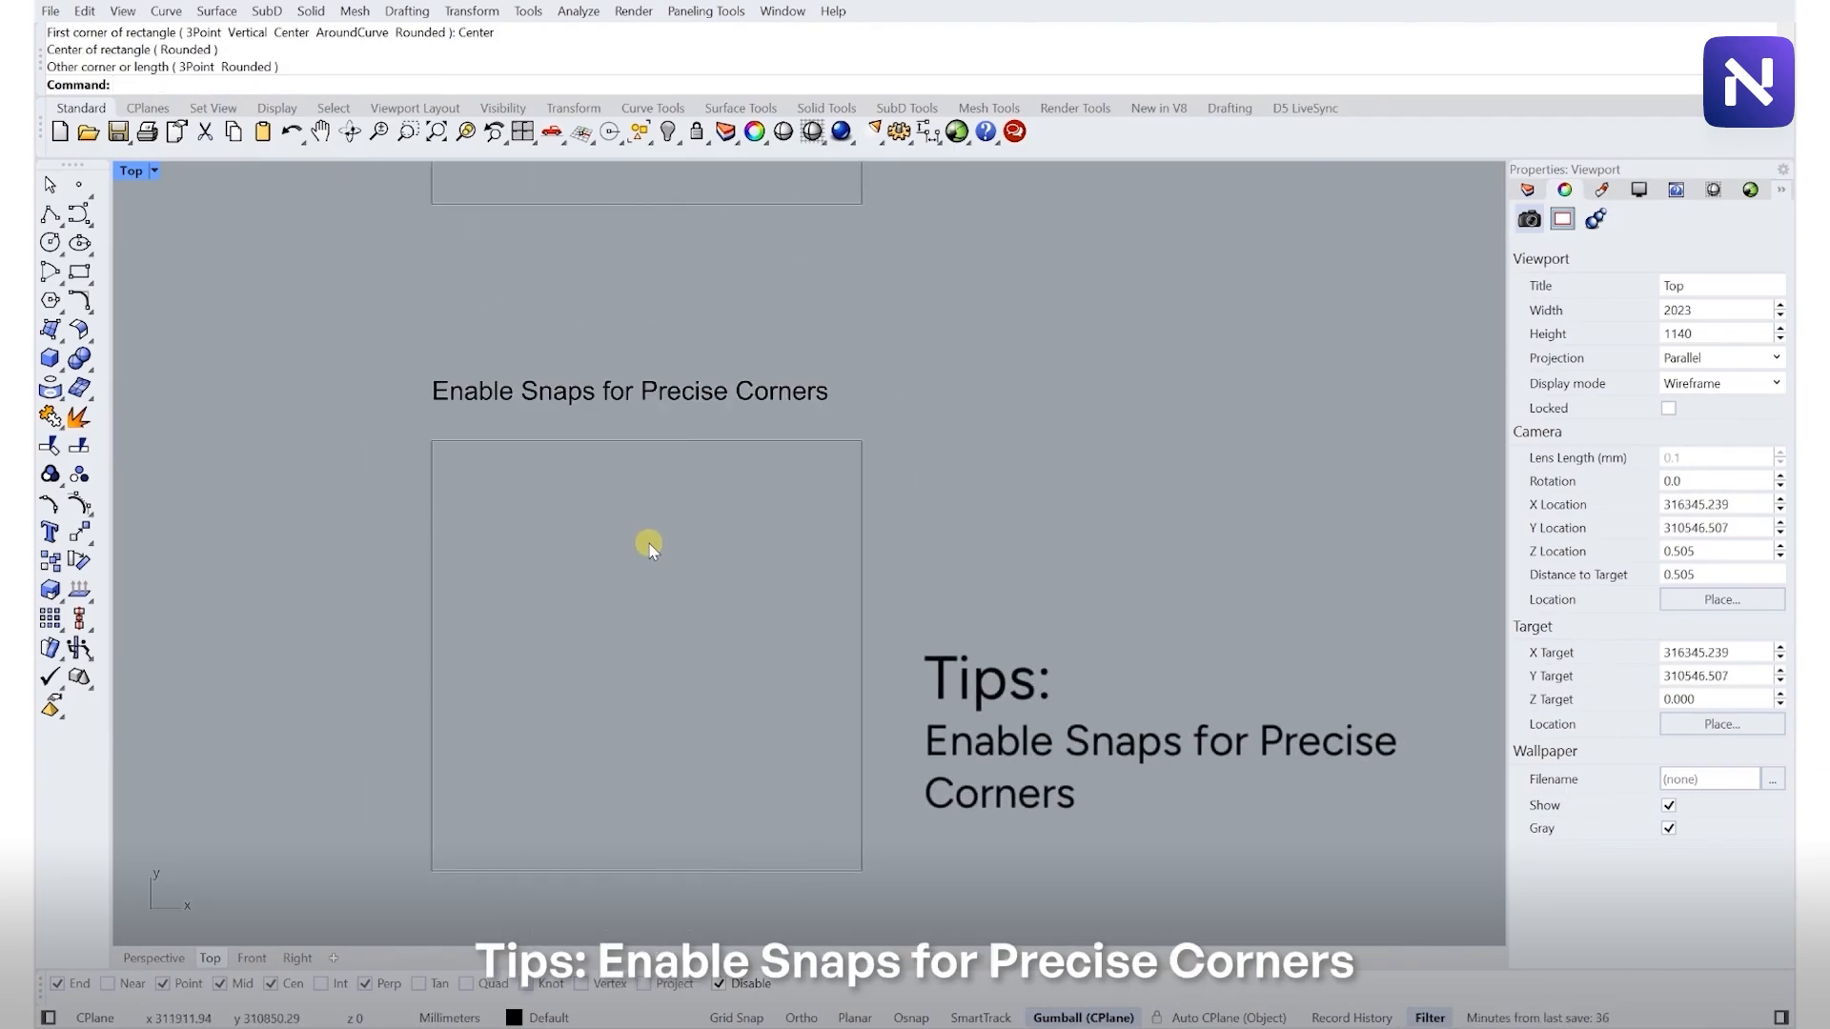
pyautogui.moveTo(631, 577); pyautogui.dragTo(617, 514, button='right')
pyautogui.scroll(3, 610, 553)
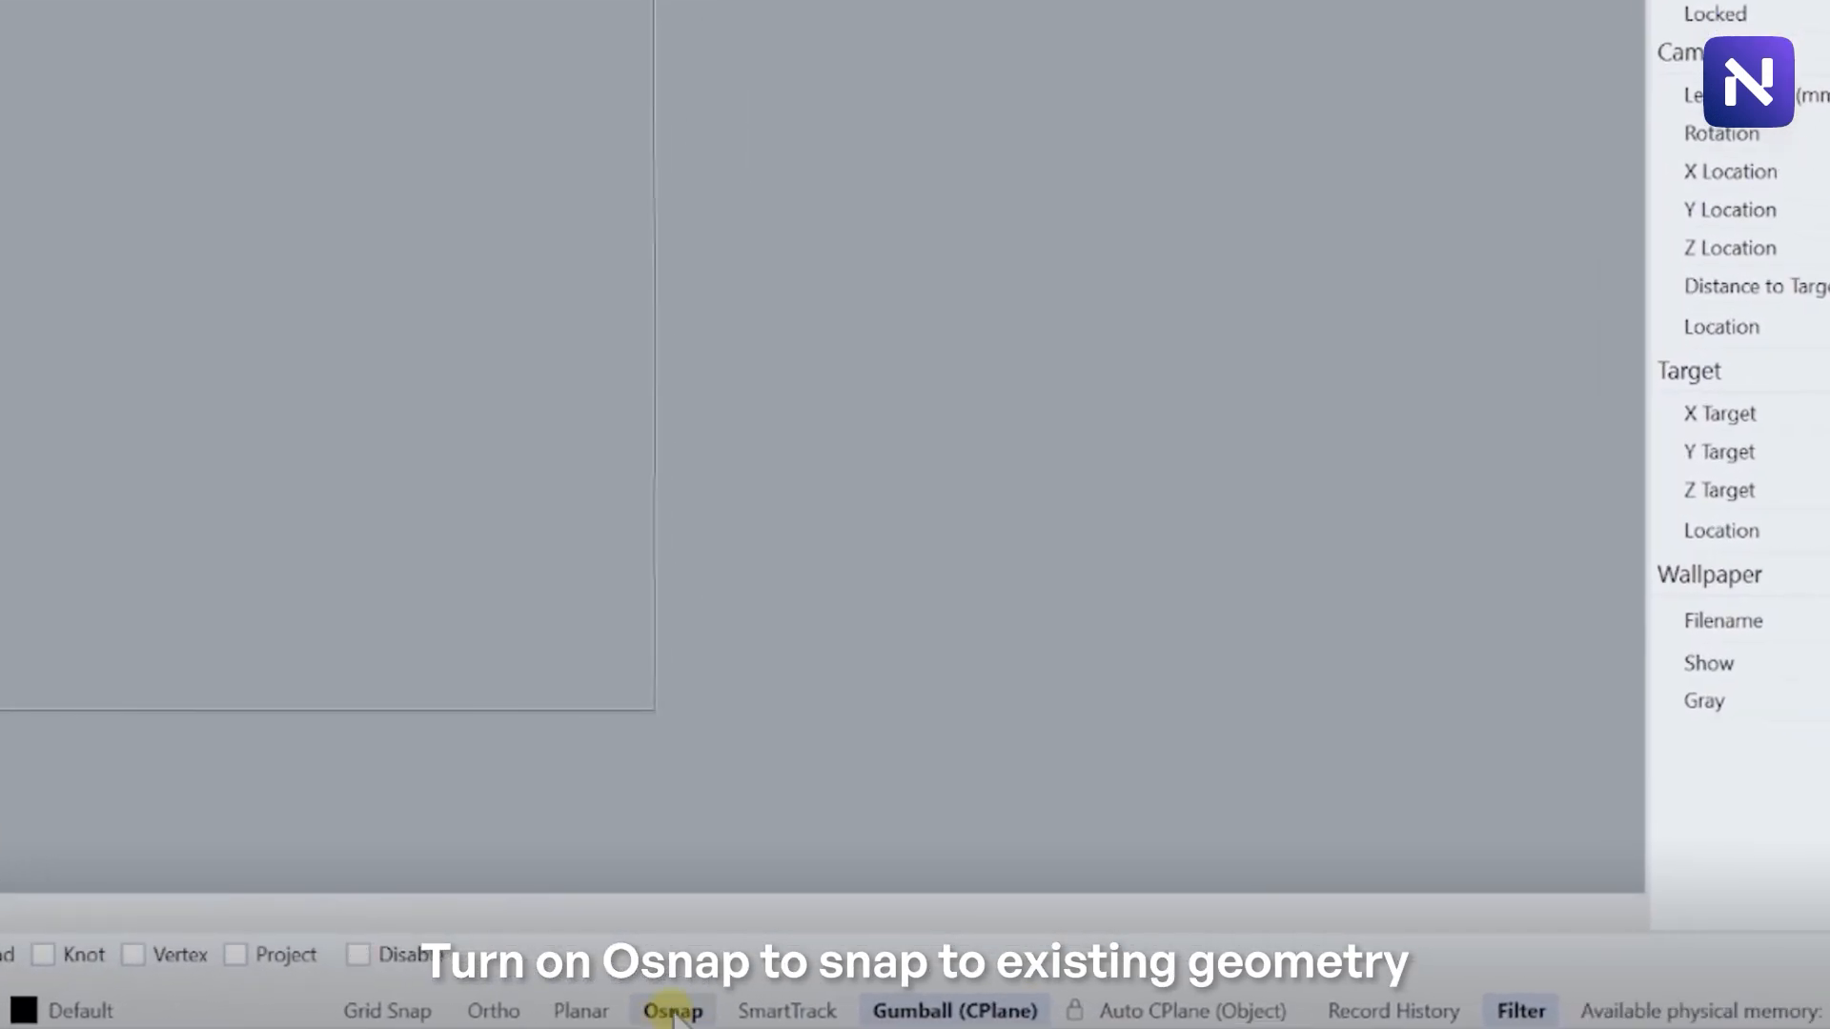
pyautogui.click(673, 1012)
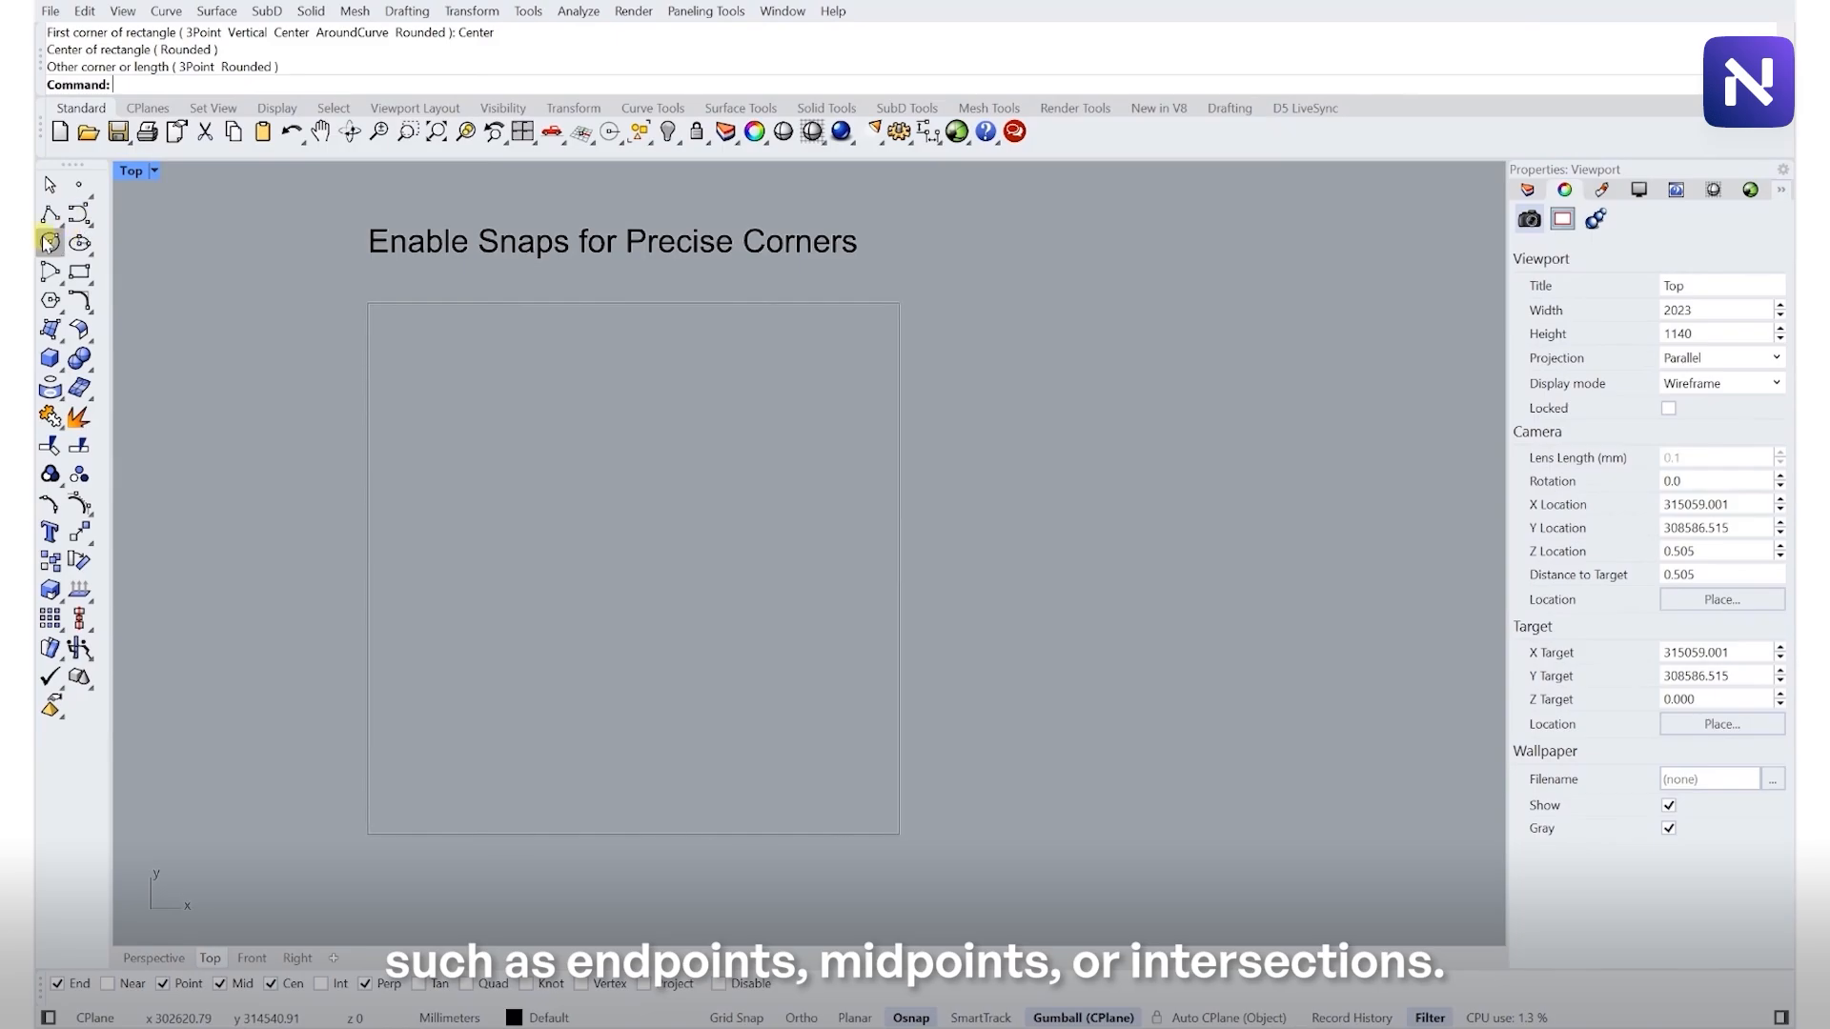
# - Draw a corner rectangle snapped to the left edge of the 'Enable Snaps for Precise Corners' frame
pyautogui.click(84, 272)
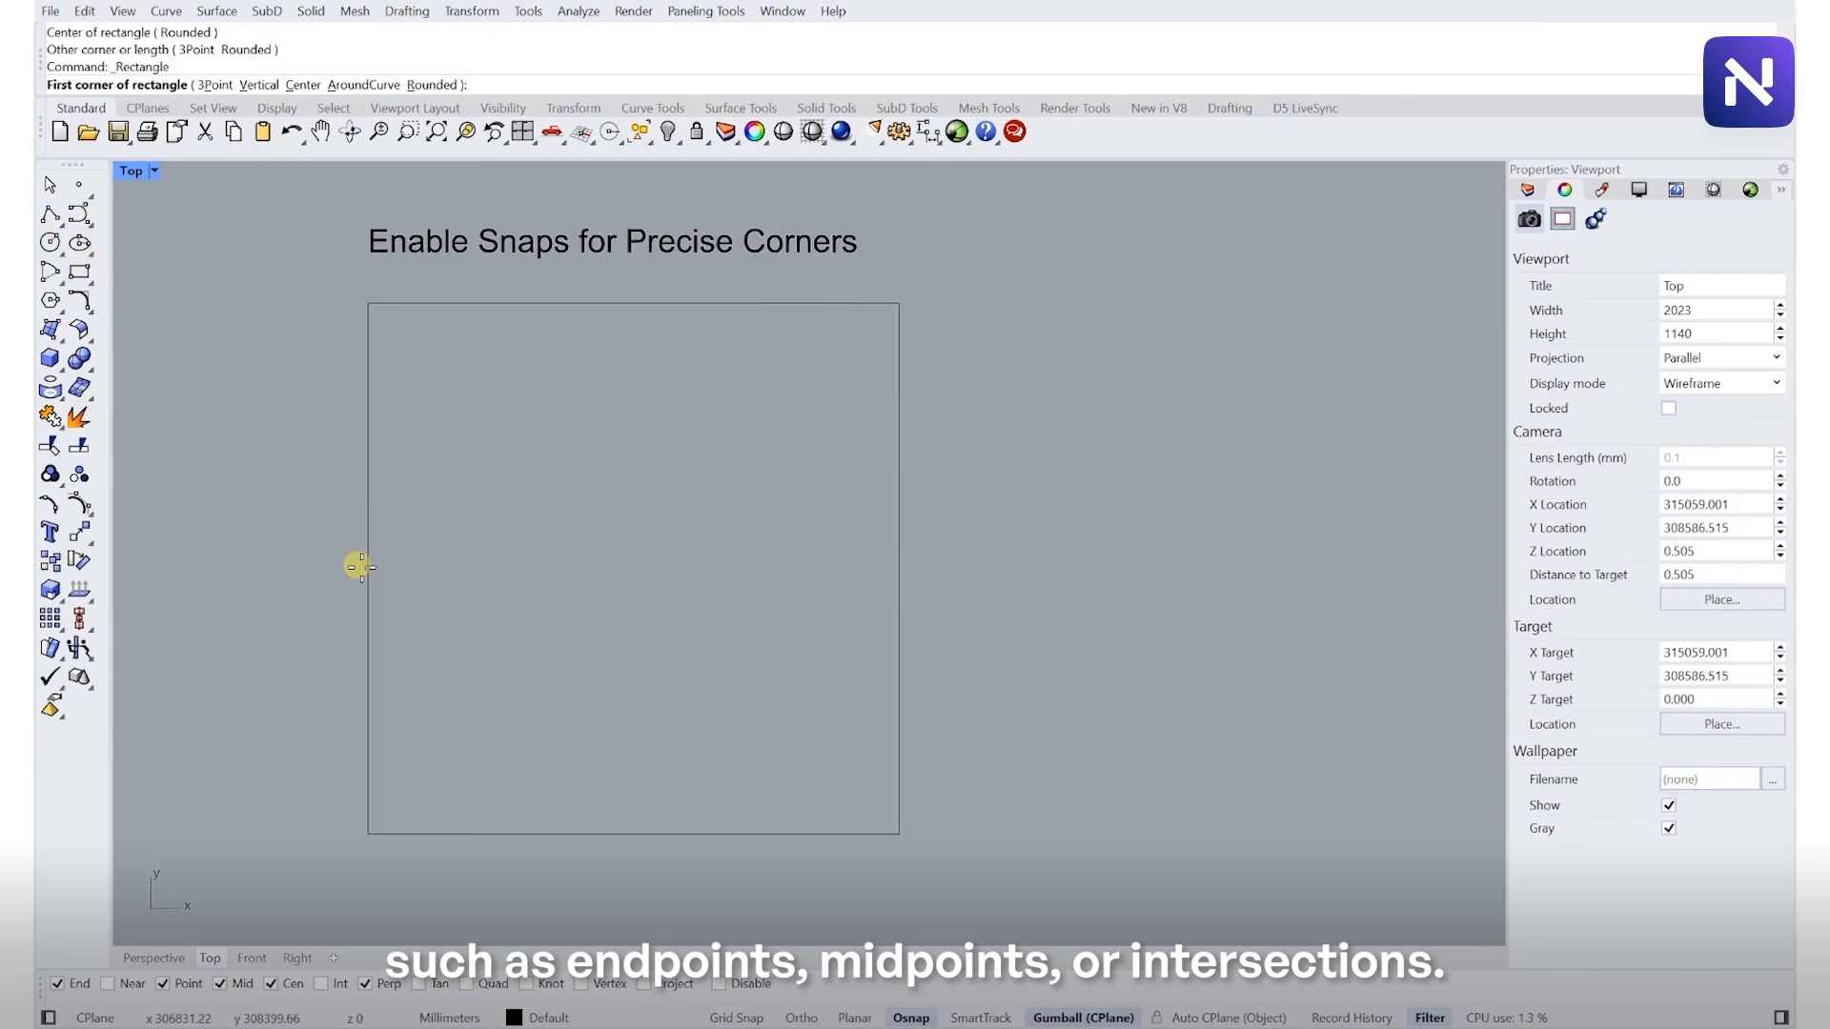
pyautogui.click(368, 569)
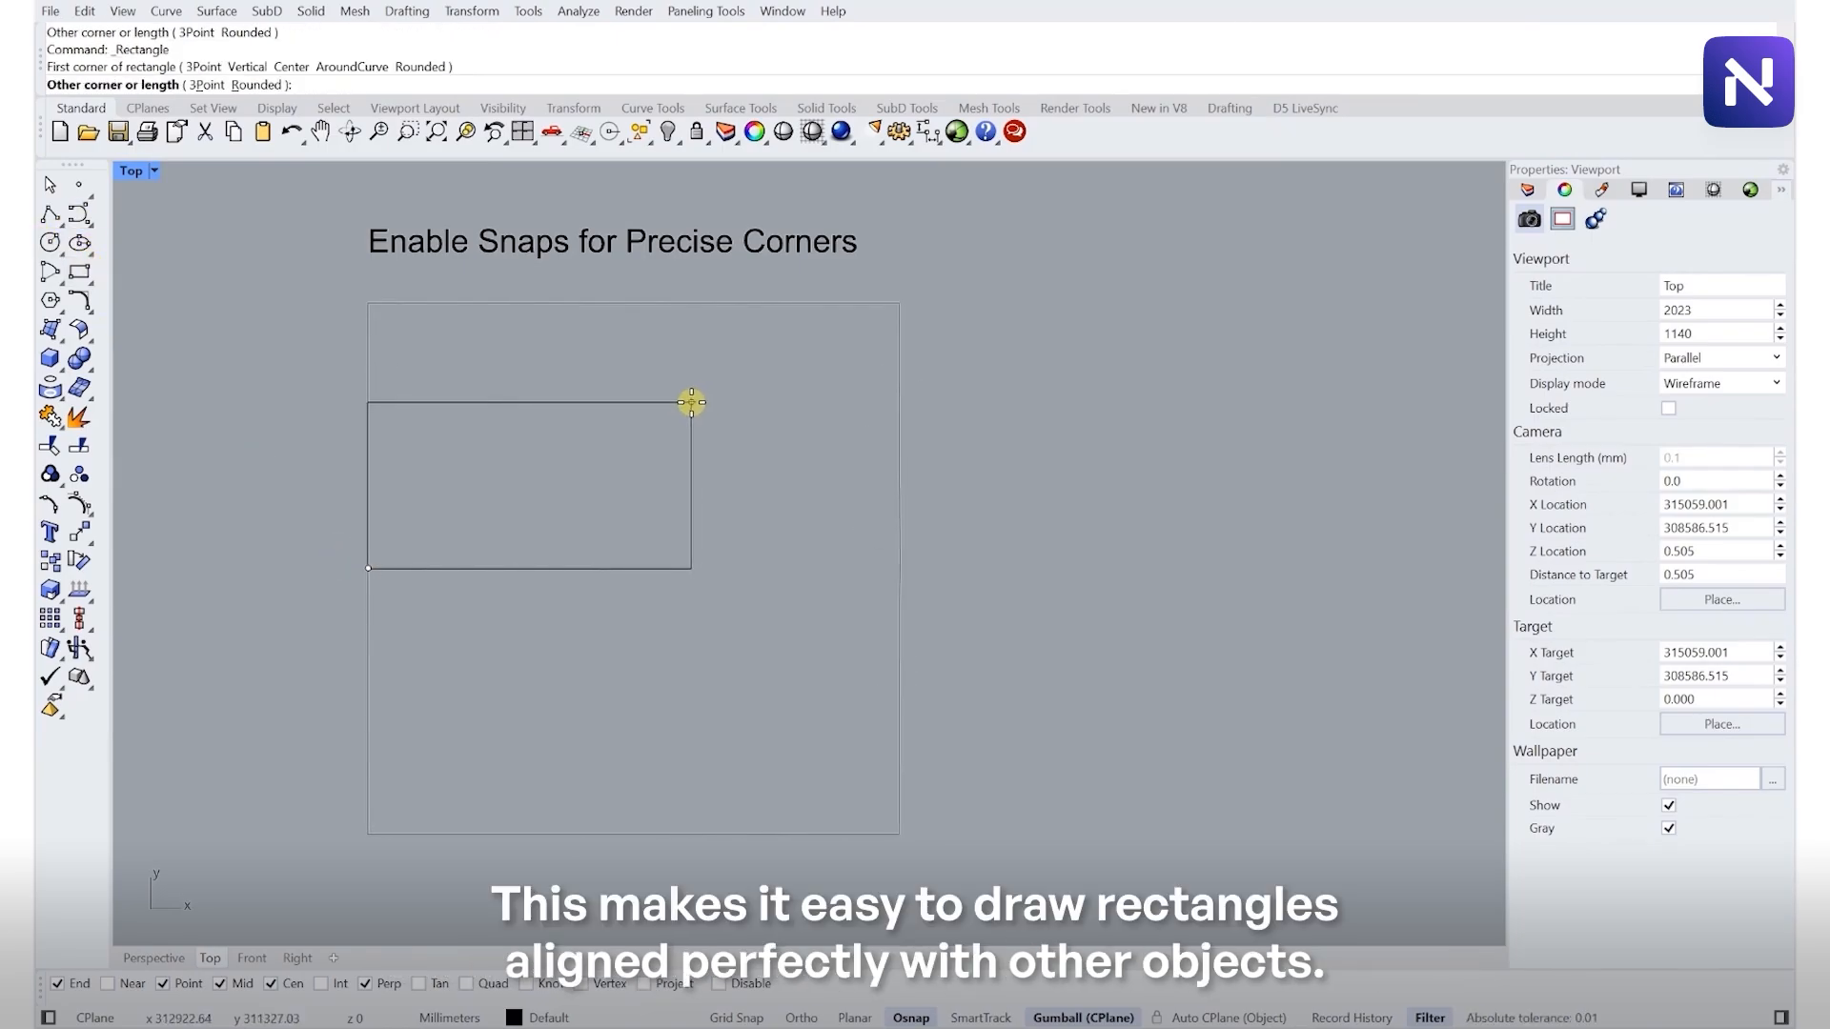
pyautogui.click(691, 402)
# - Draw a small centered rectangle snapped to the midpoint of the first rectangle's right edge
pyautogui.press('Return')
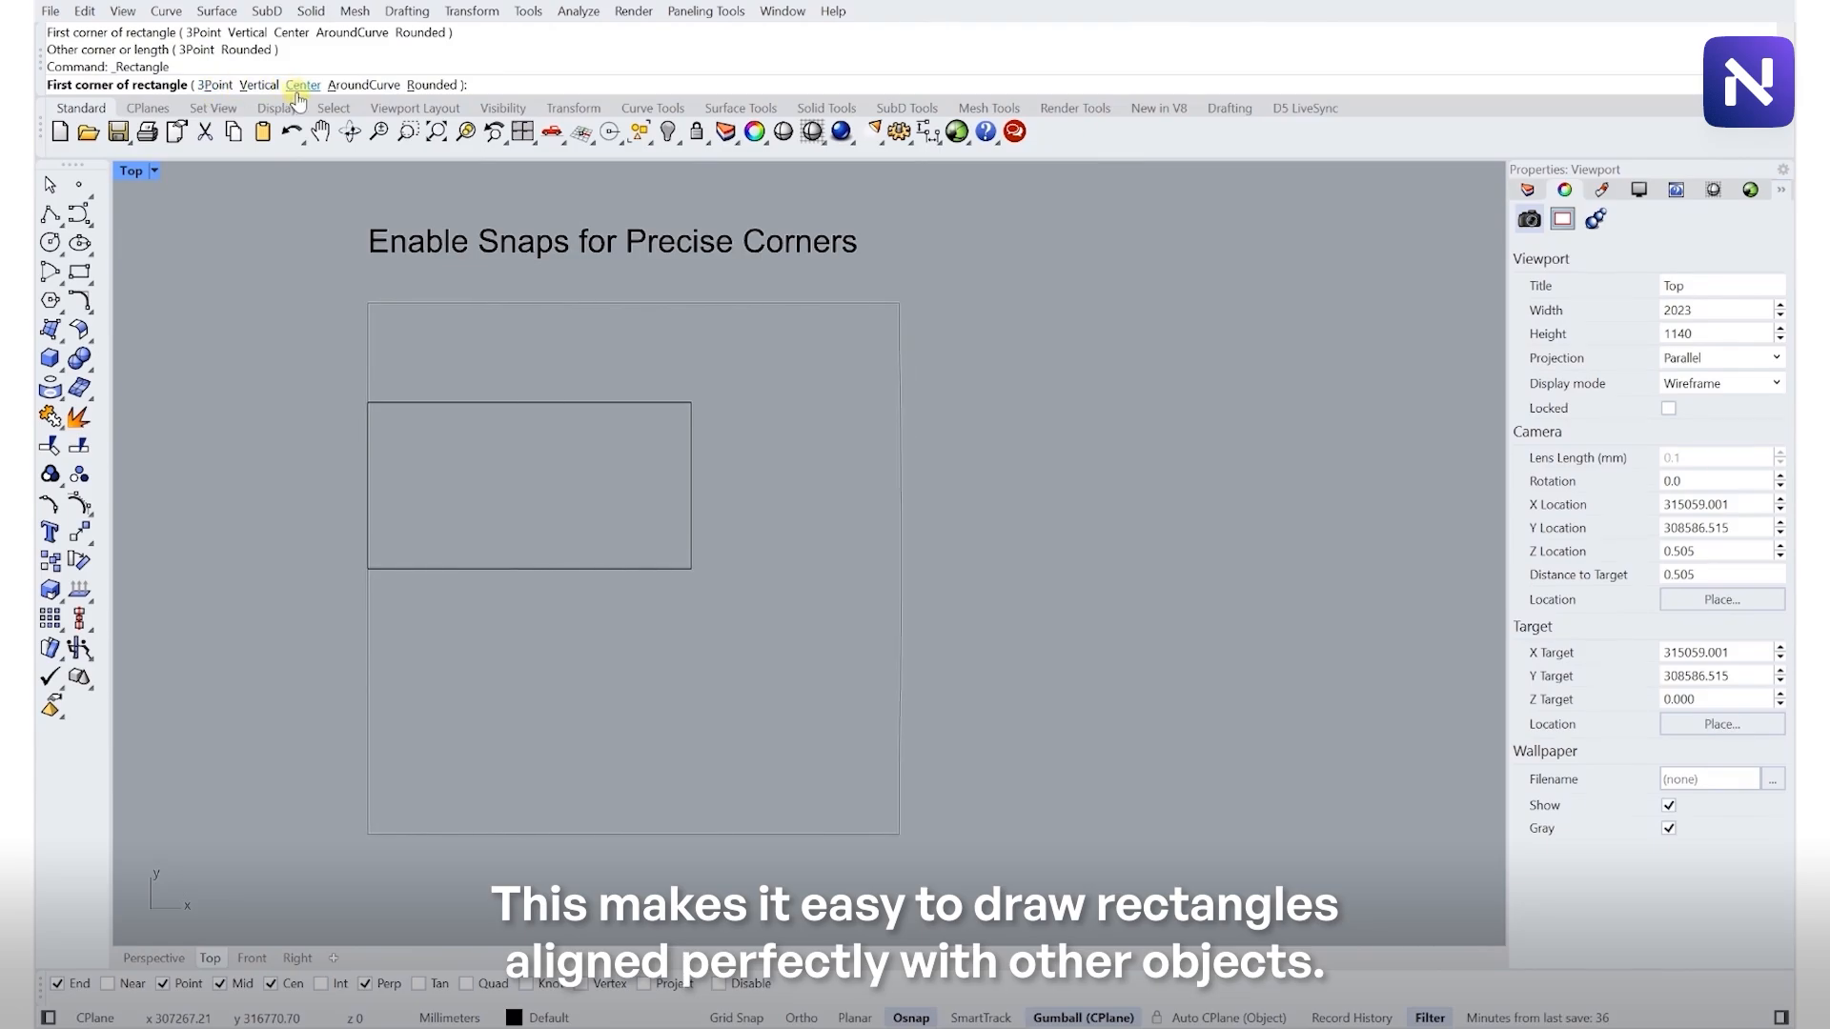
pyautogui.click(301, 86)
pyautogui.click(691, 485)
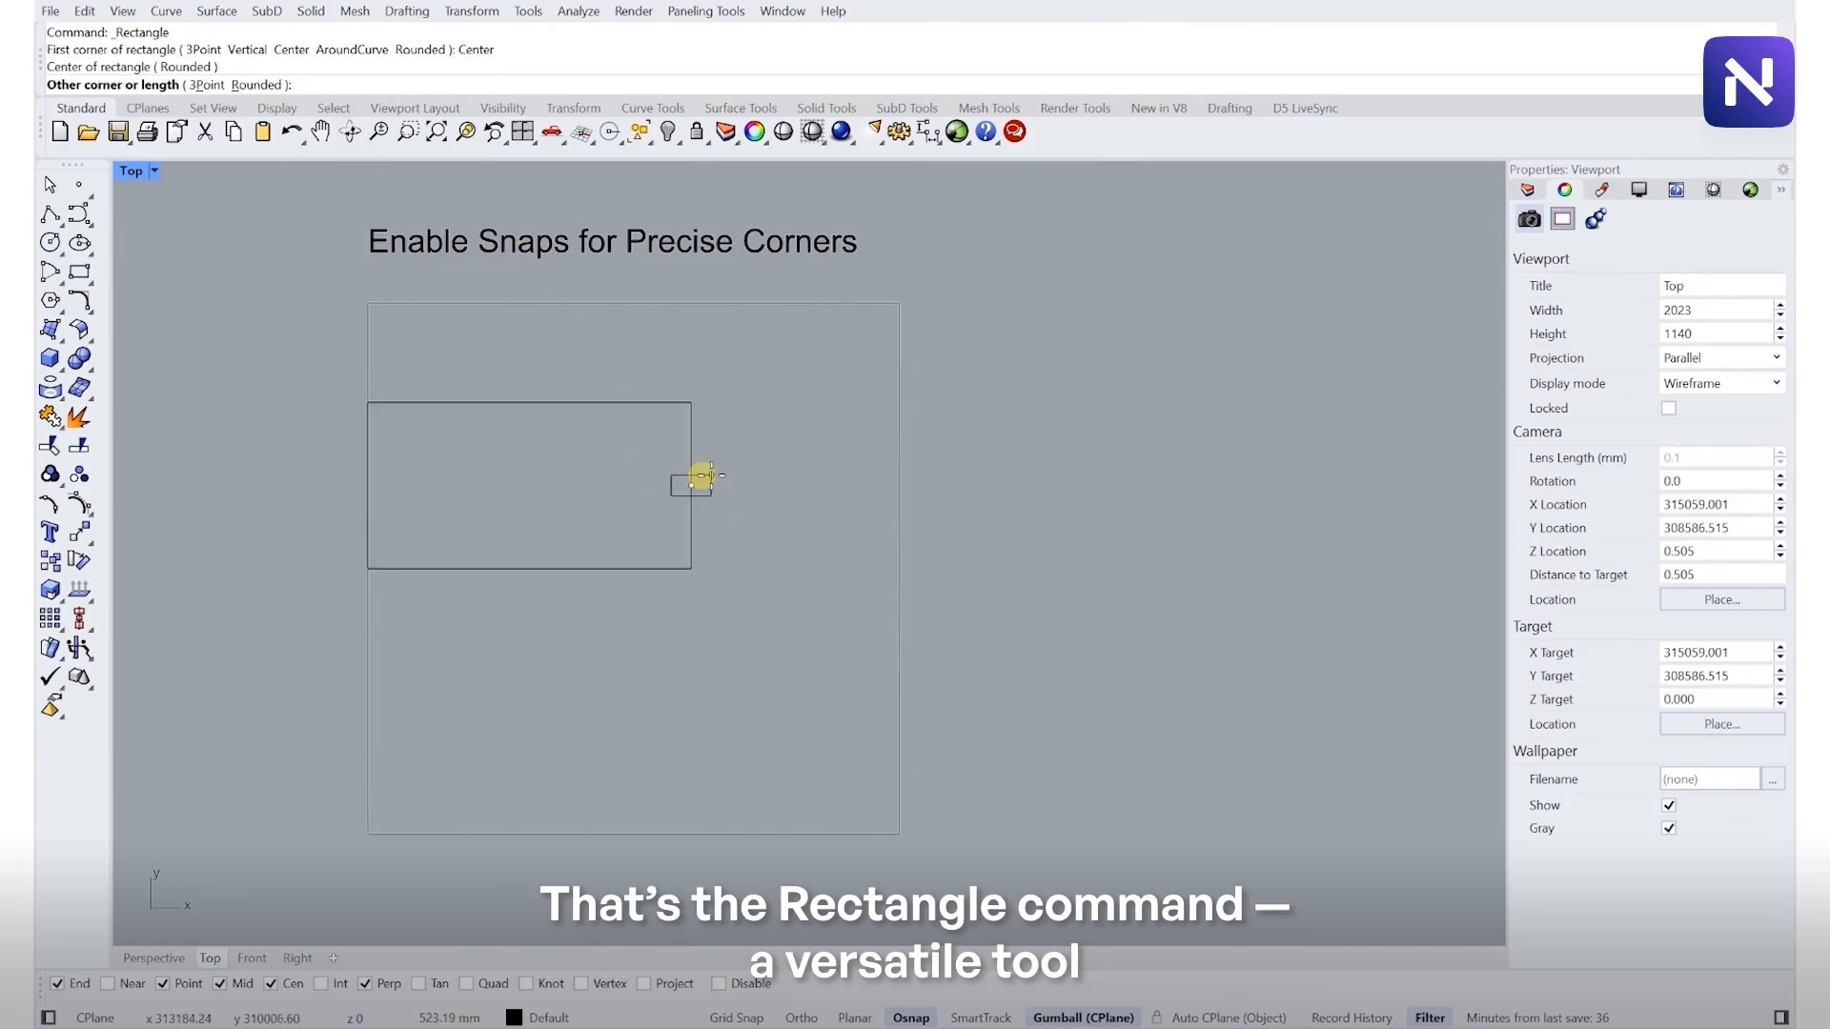
pyautogui.click(750, 445)
pyautogui.scroll(-15, 706, 407)
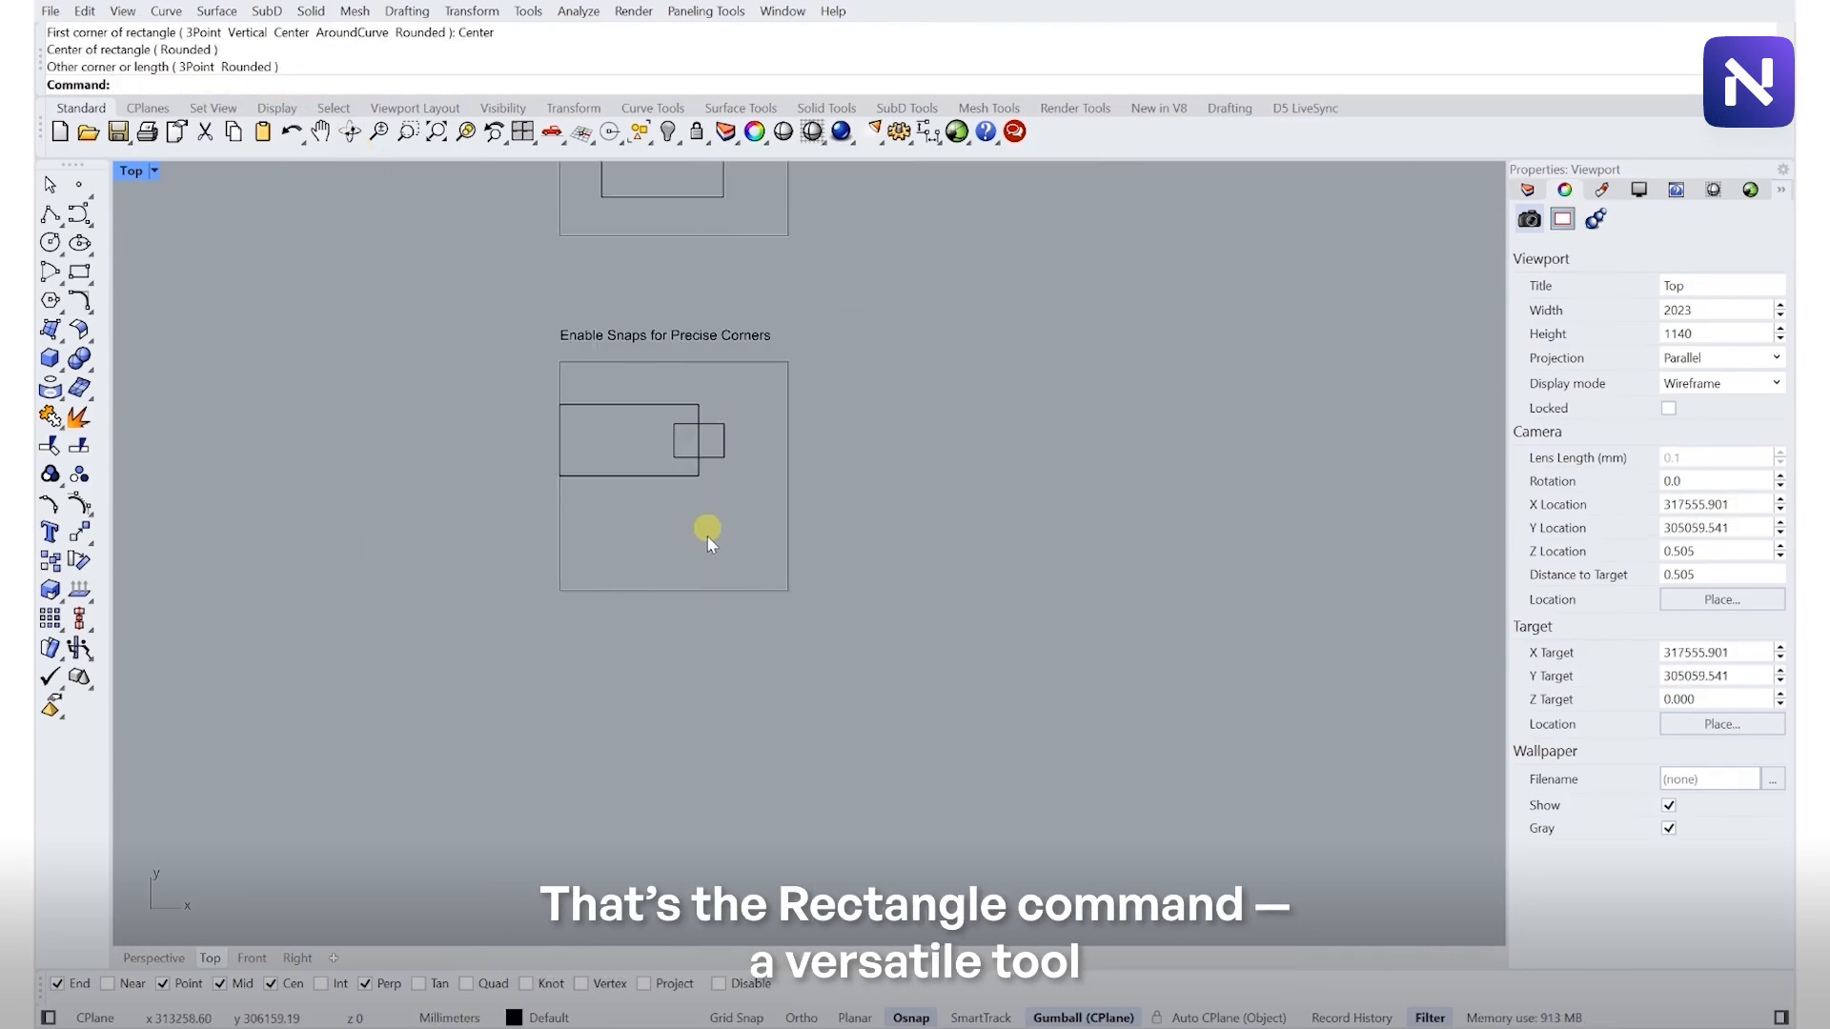
pyautogui.scroll(4, 675, 675)
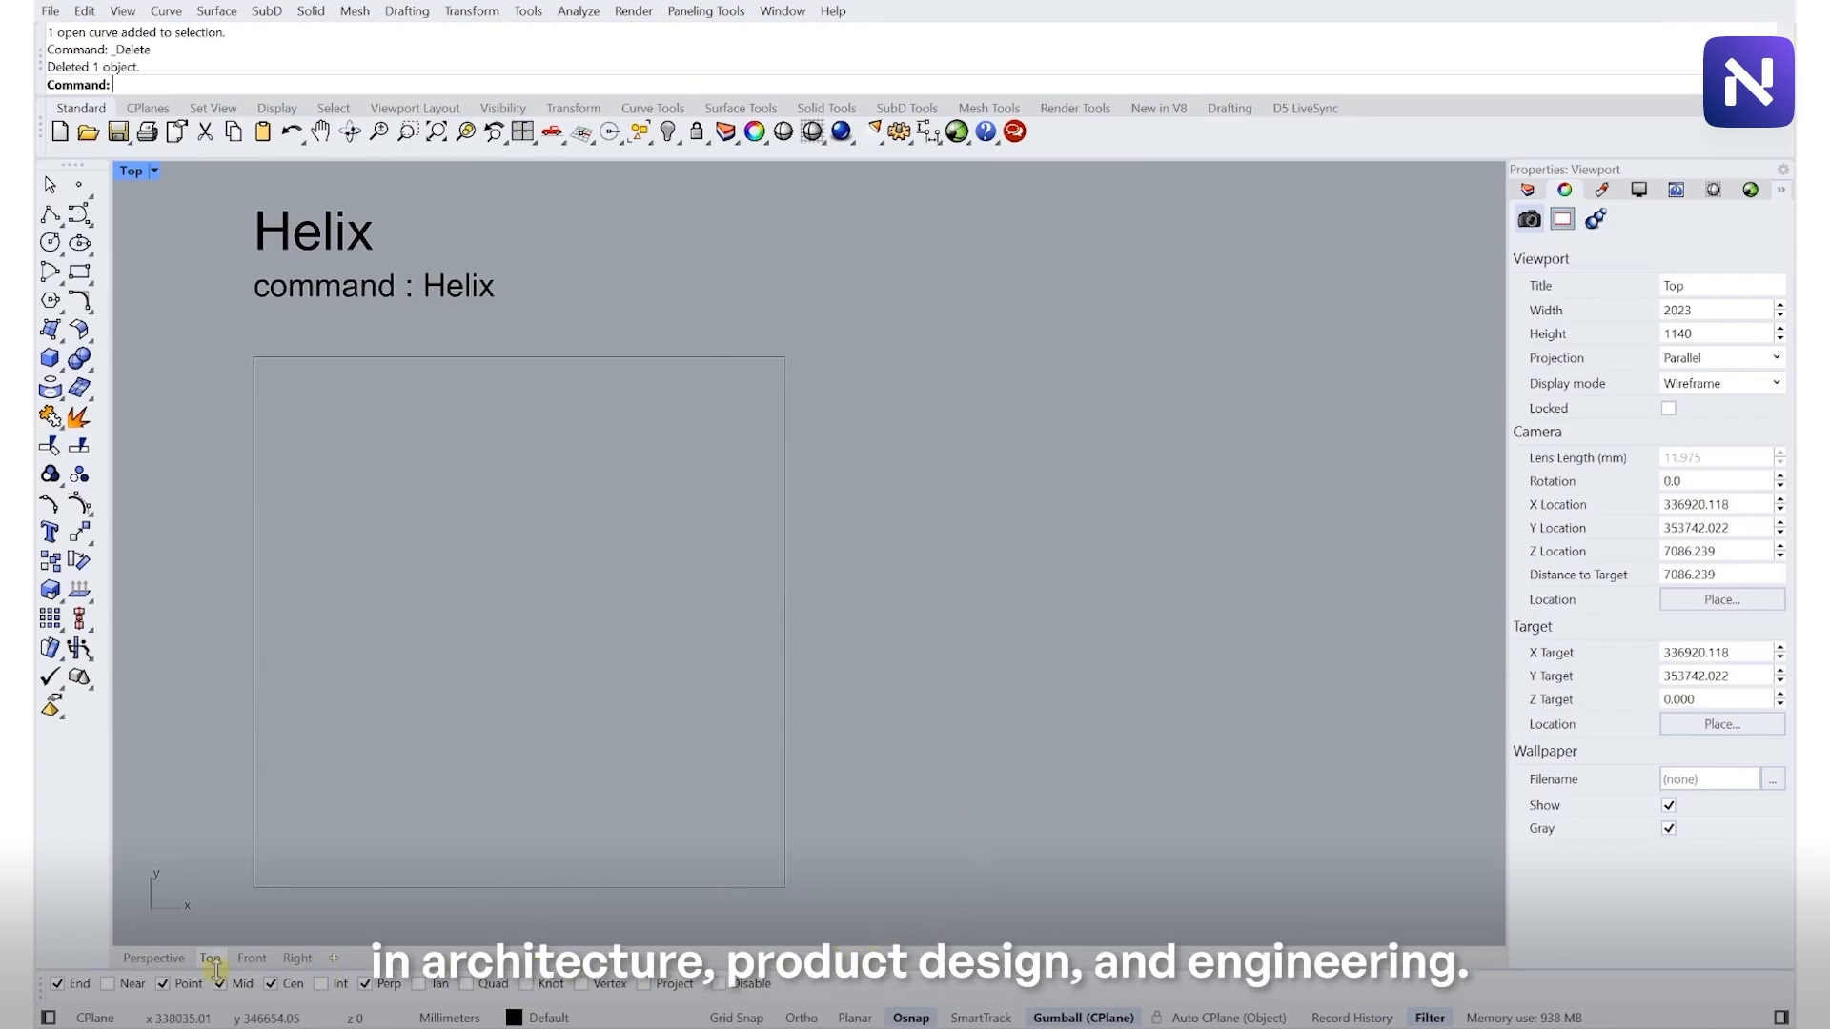
# - Switch to the Perspective viewport and start the Helix command by name, then cancel it
pyautogui.click(145, 959)
pyautogui.moveTo(632, 624)
pyautogui.mouseDown(button='right')
pyautogui.moveTo(642, 527)
pyautogui.moveTo(855, 586)
pyautogui.moveTo(857, 521)
pyautogui.mouseUp(button='right')
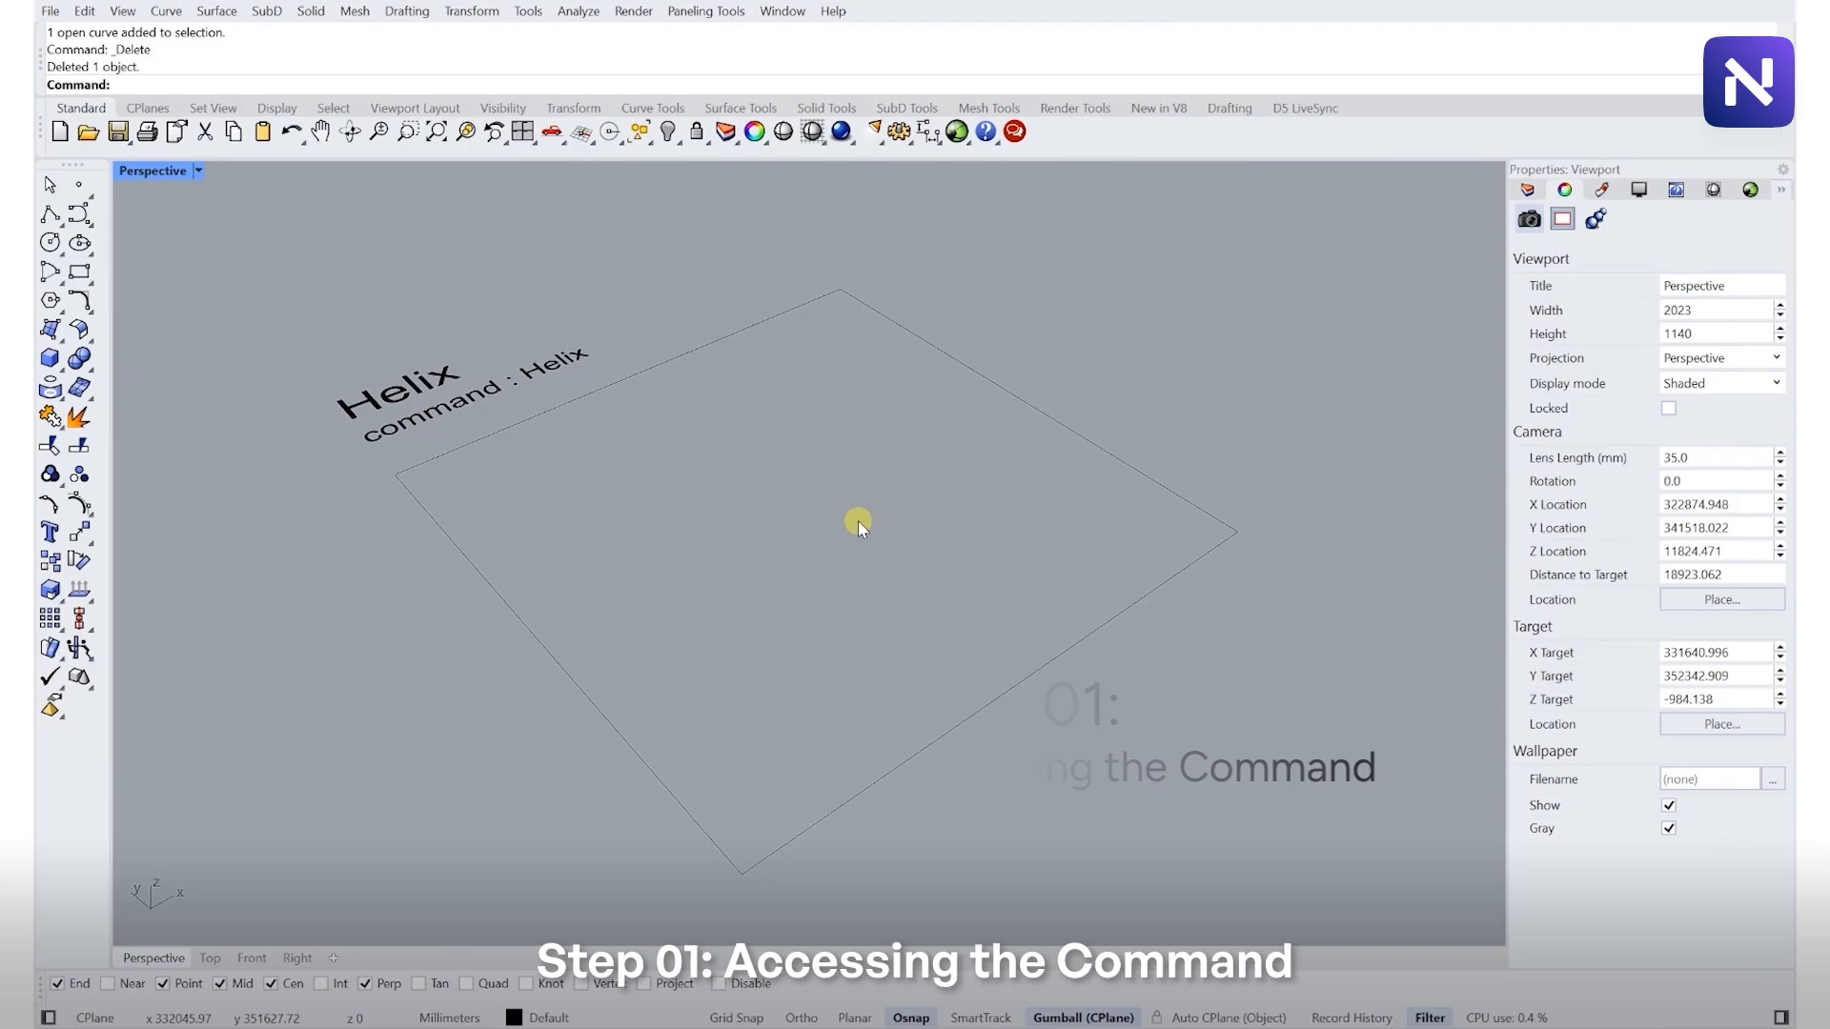
pyautogui.write('Helix')
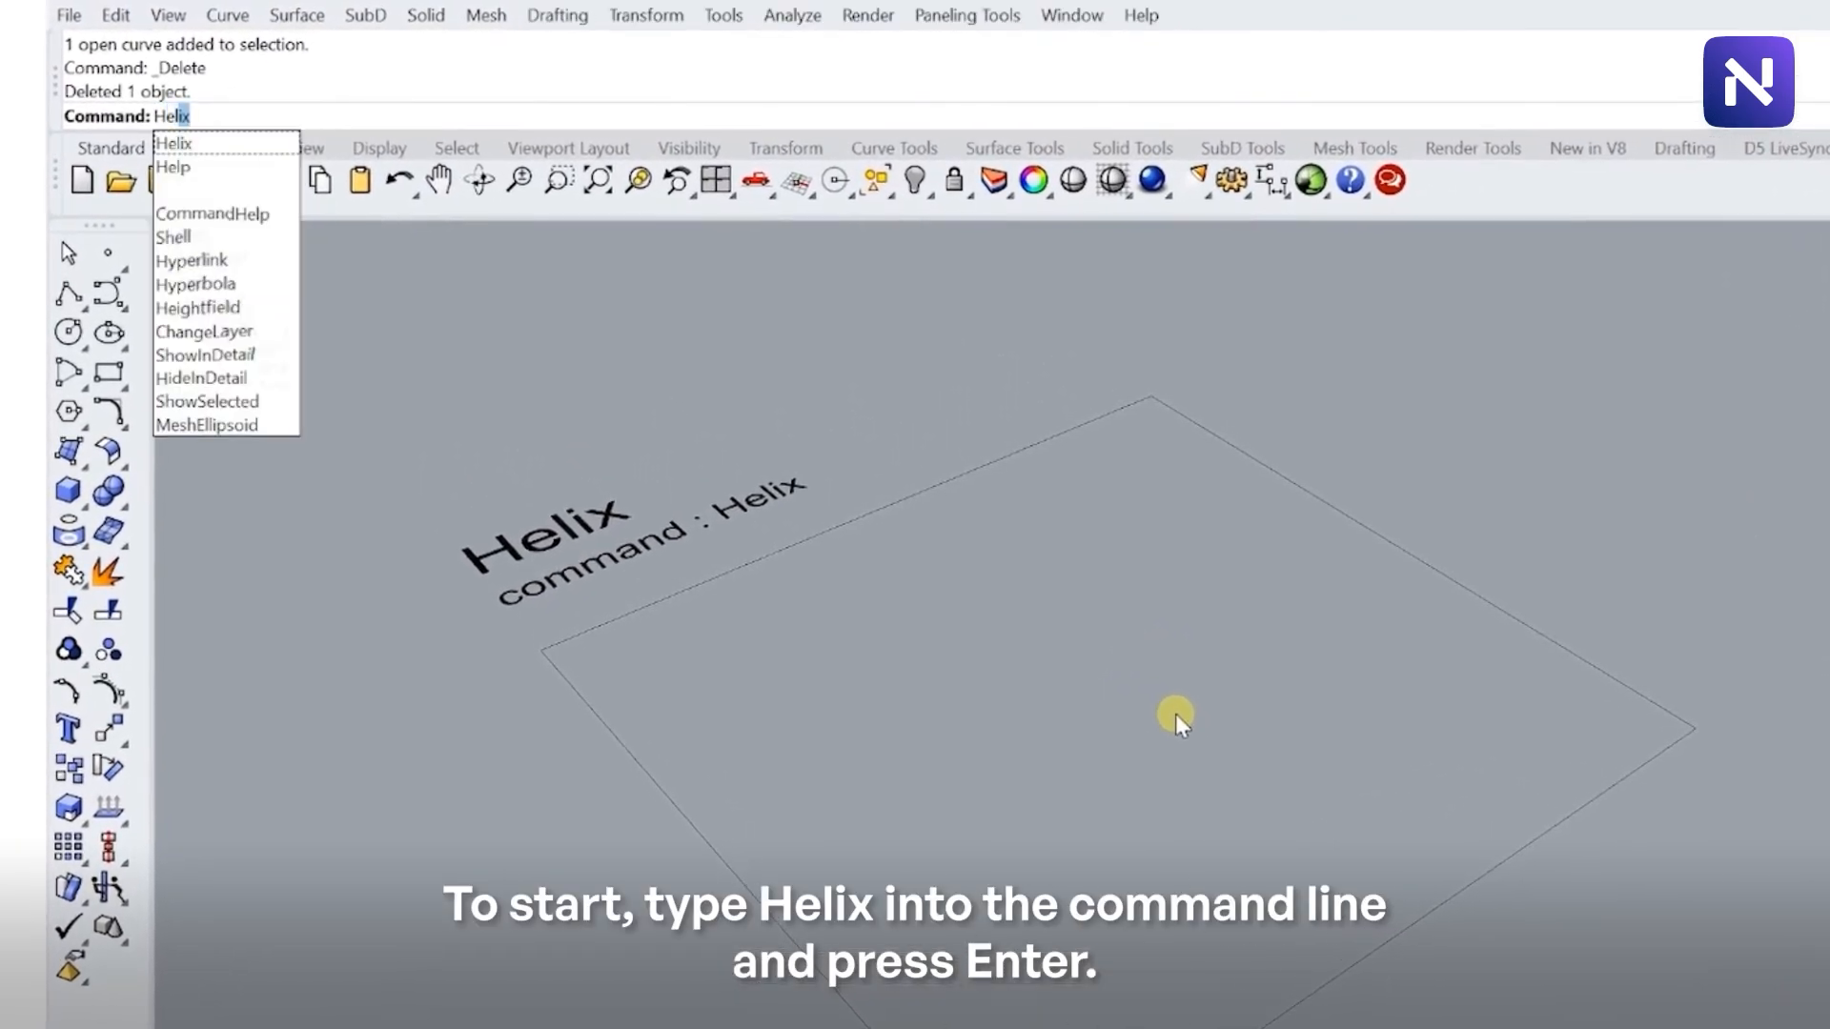
pyautogui.press('Return')
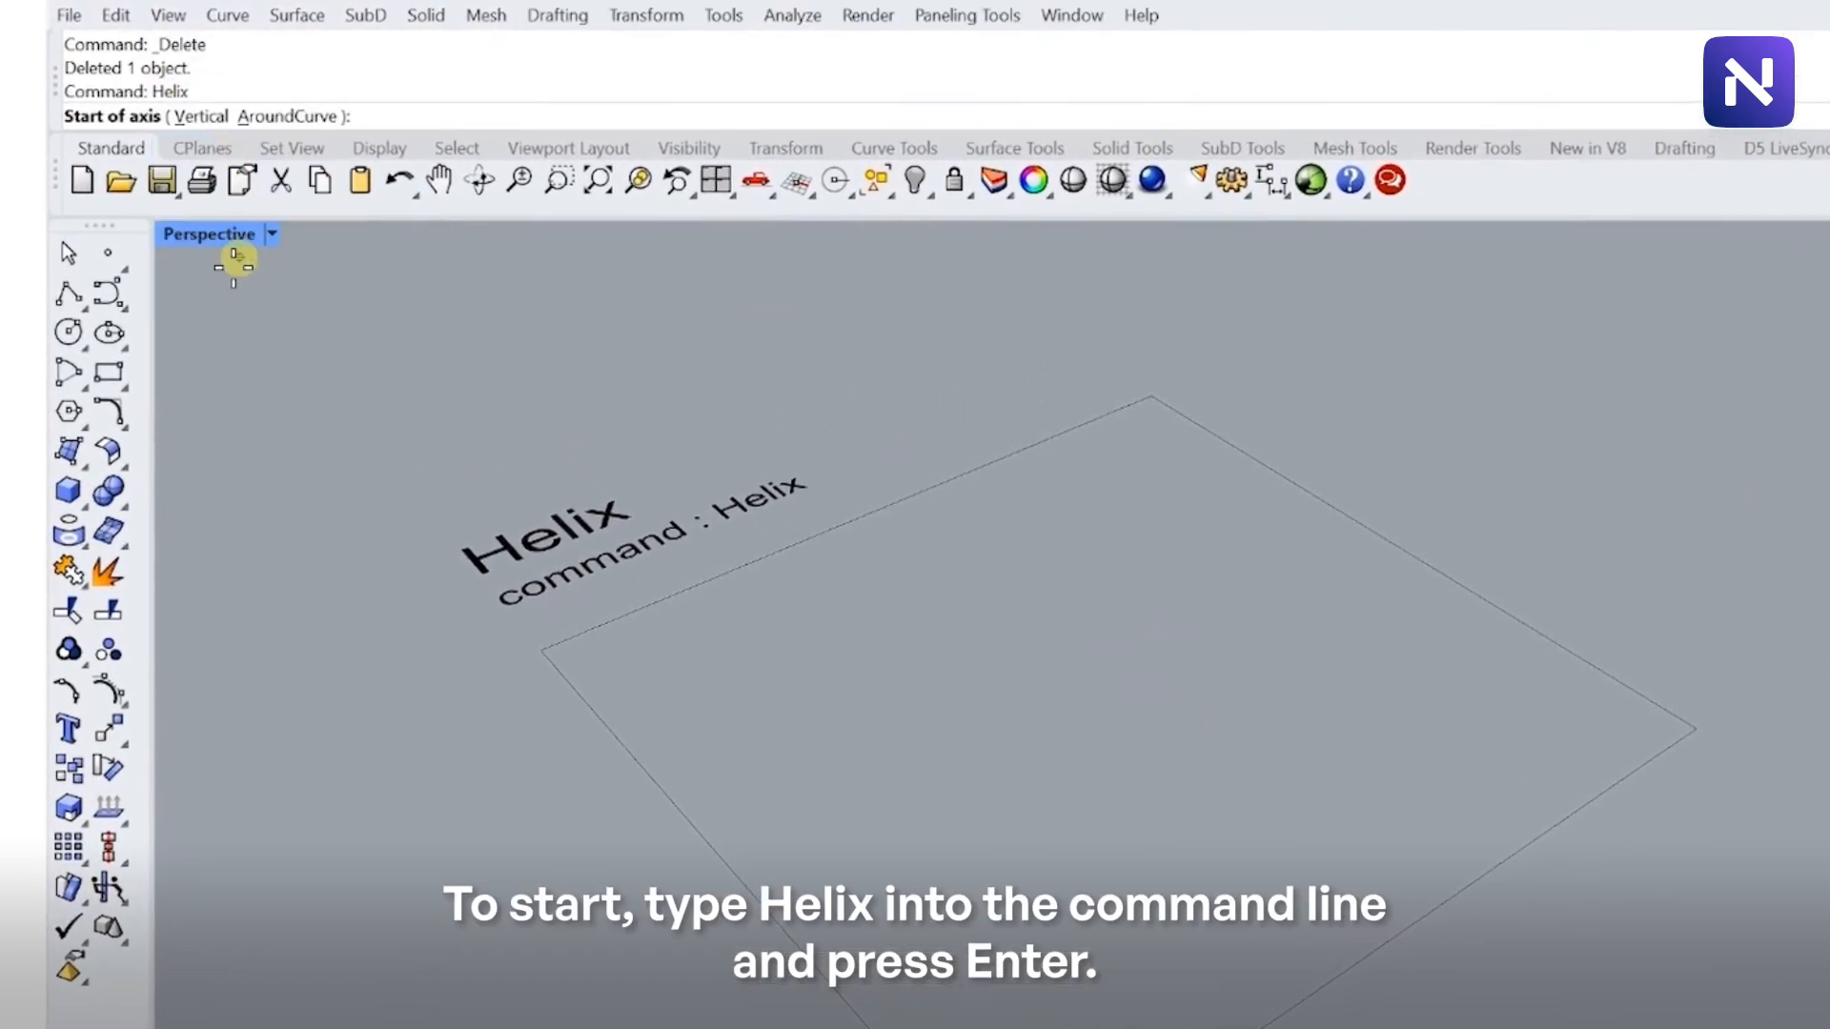
pyautogui.press('Escape')
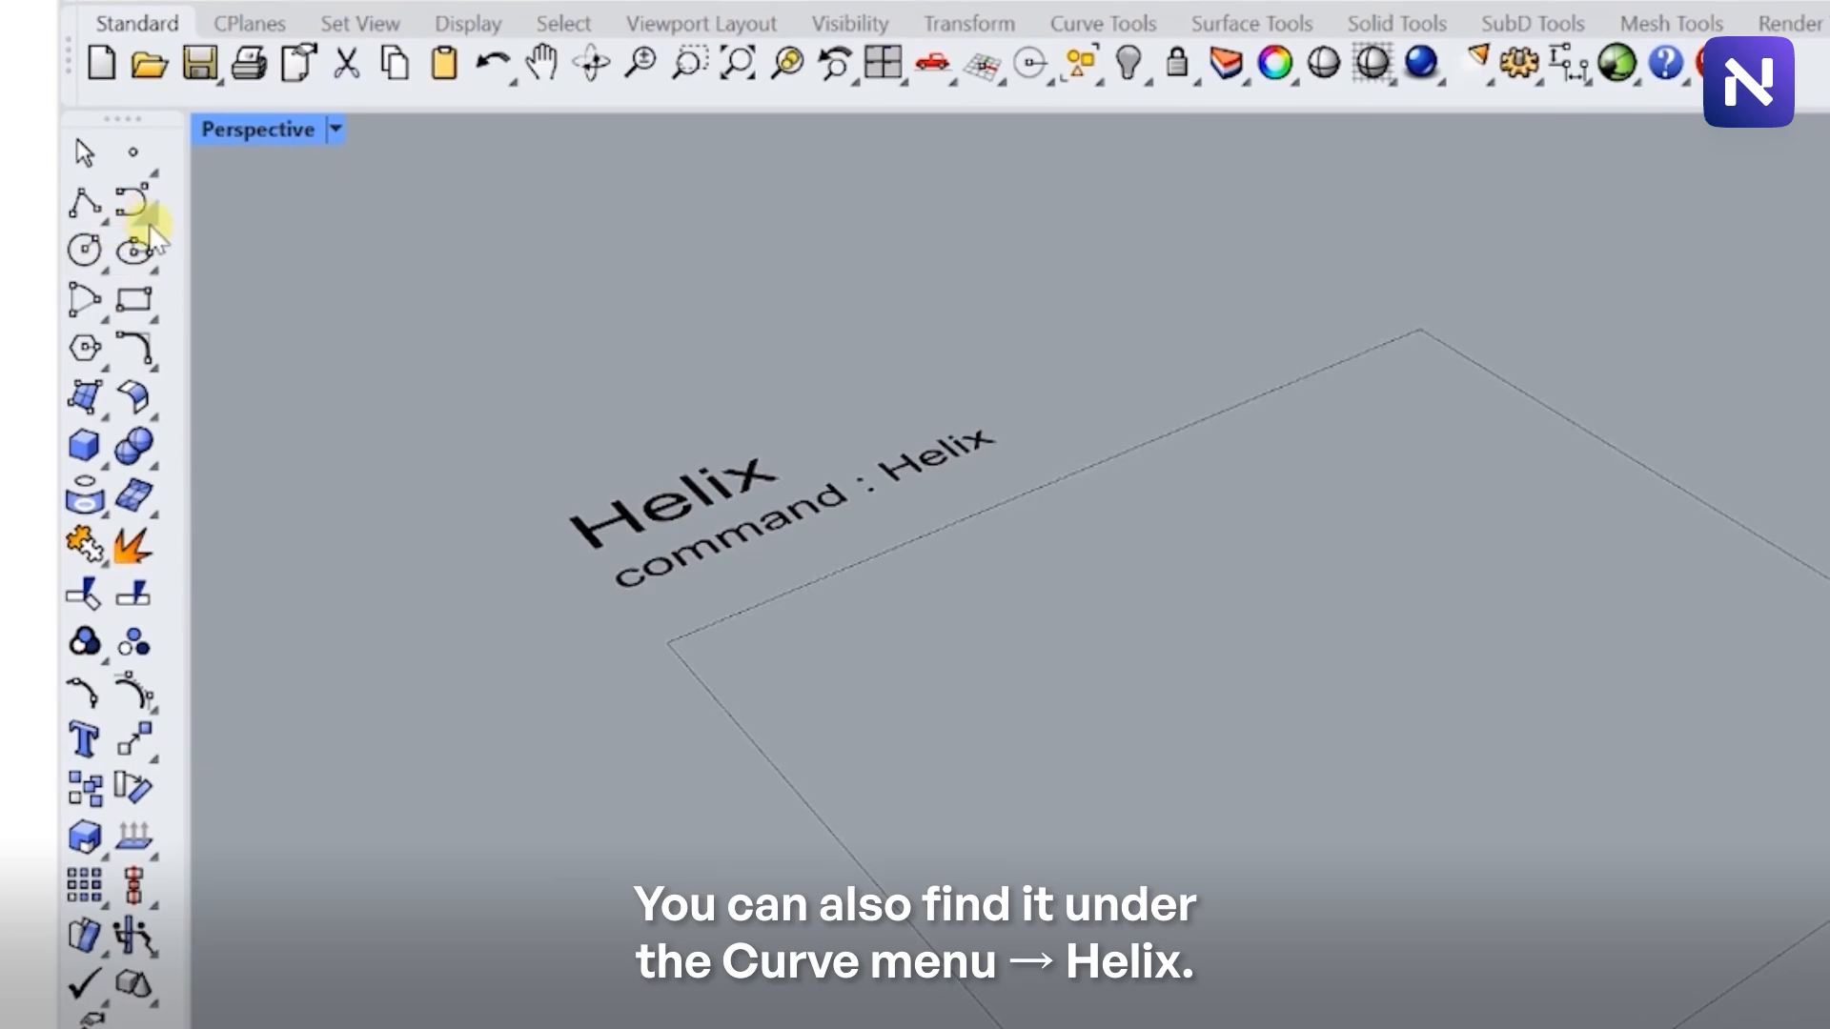
# - Start Helix from the curve tools with the Vertical option and place the axis start and end in the Helix frame
pyautogui.click(134, 200)
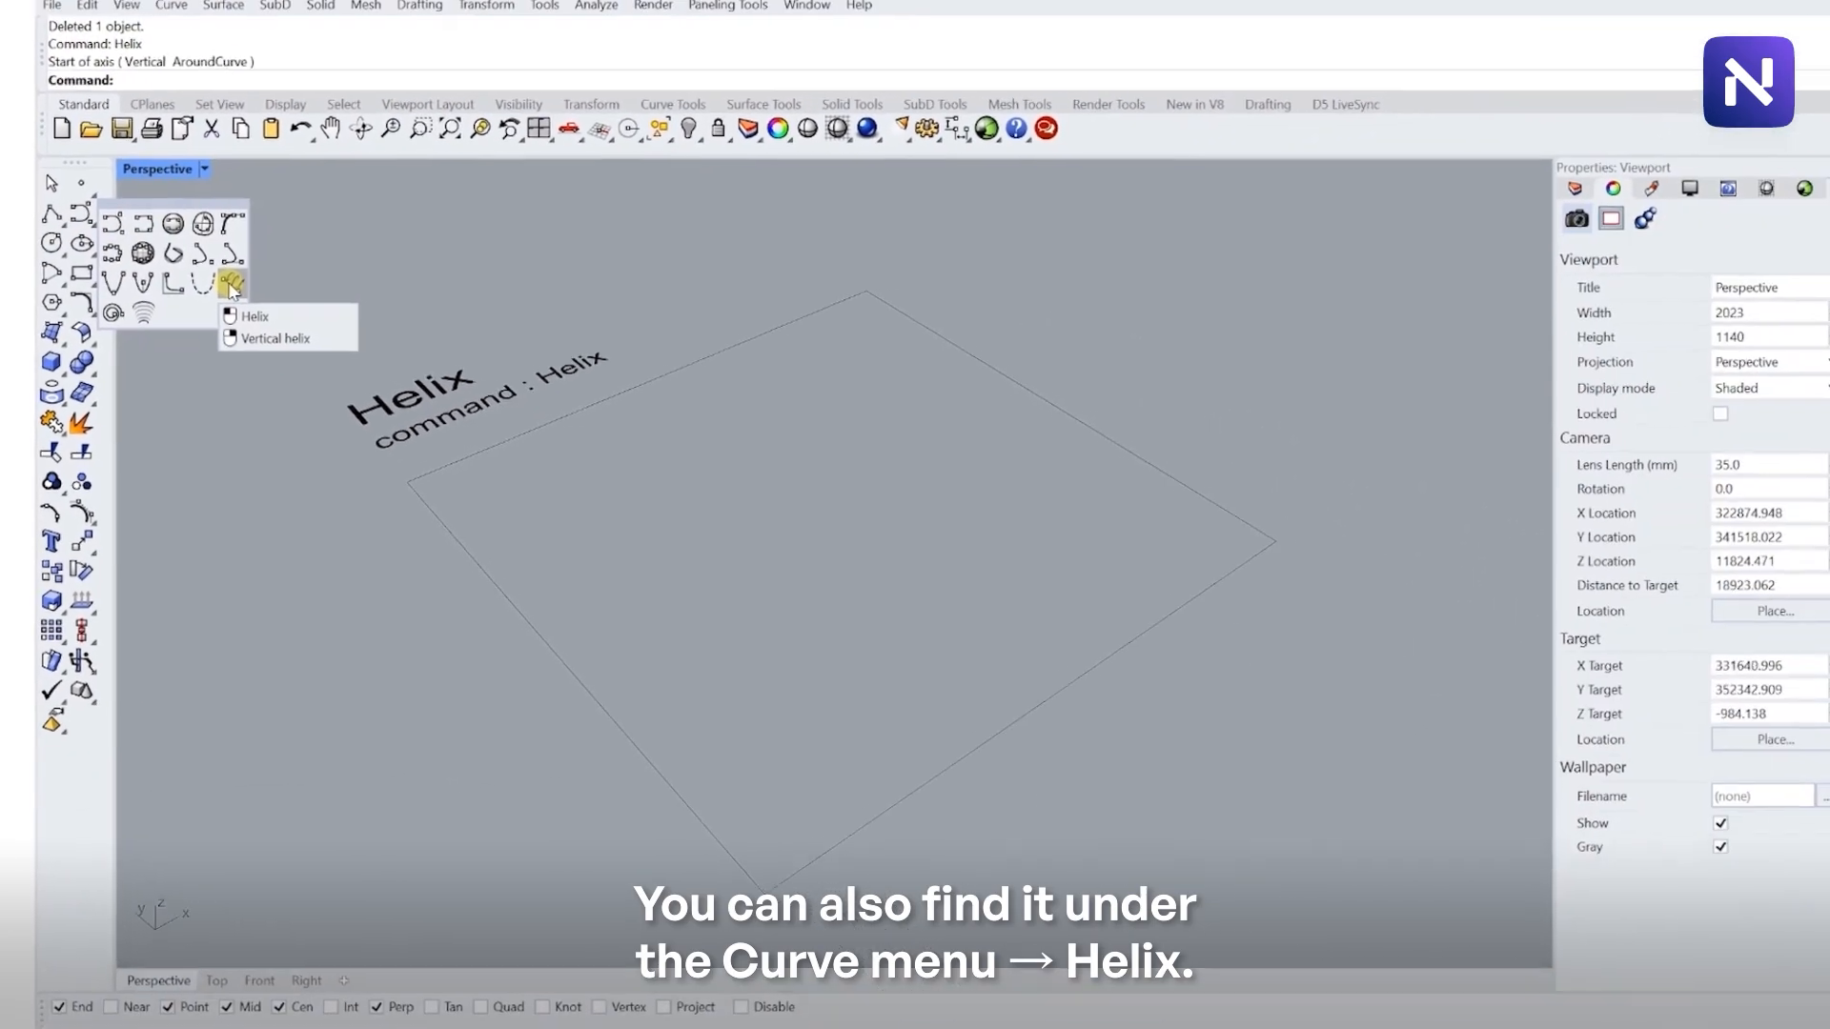
pyautogui.click(381, 319)
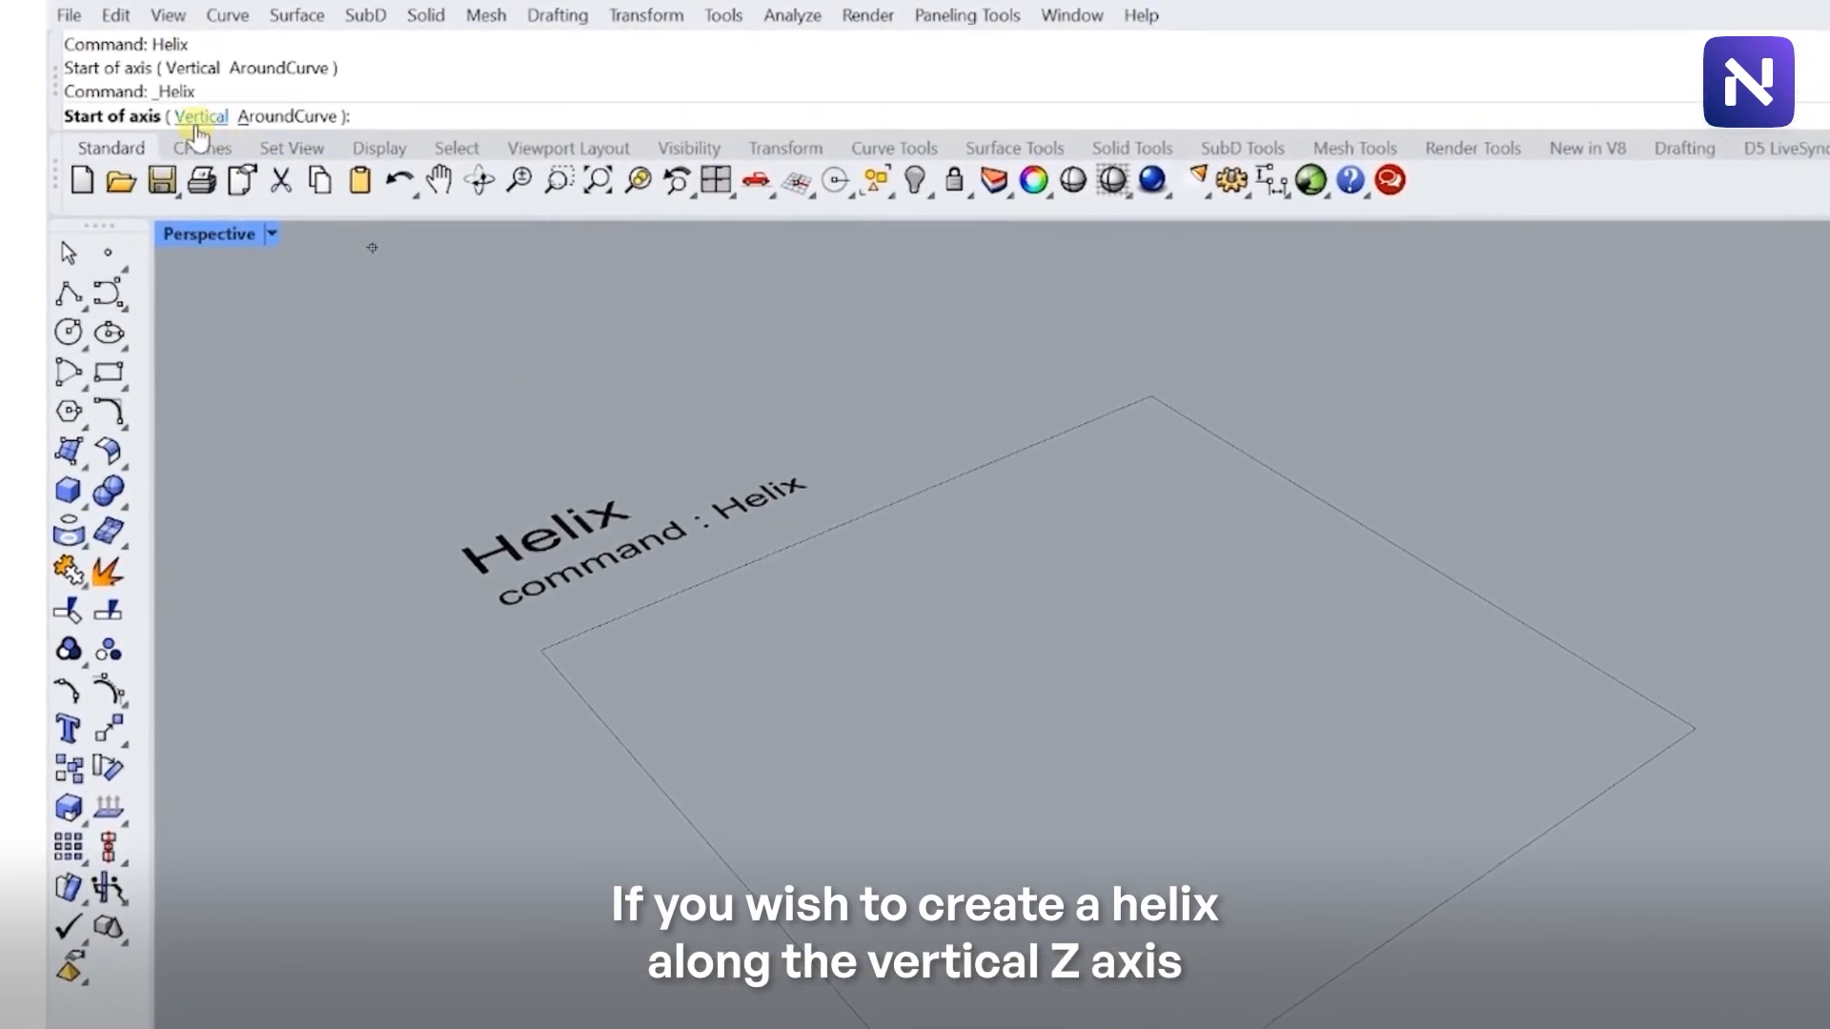
pyautogui.click(200, 117)
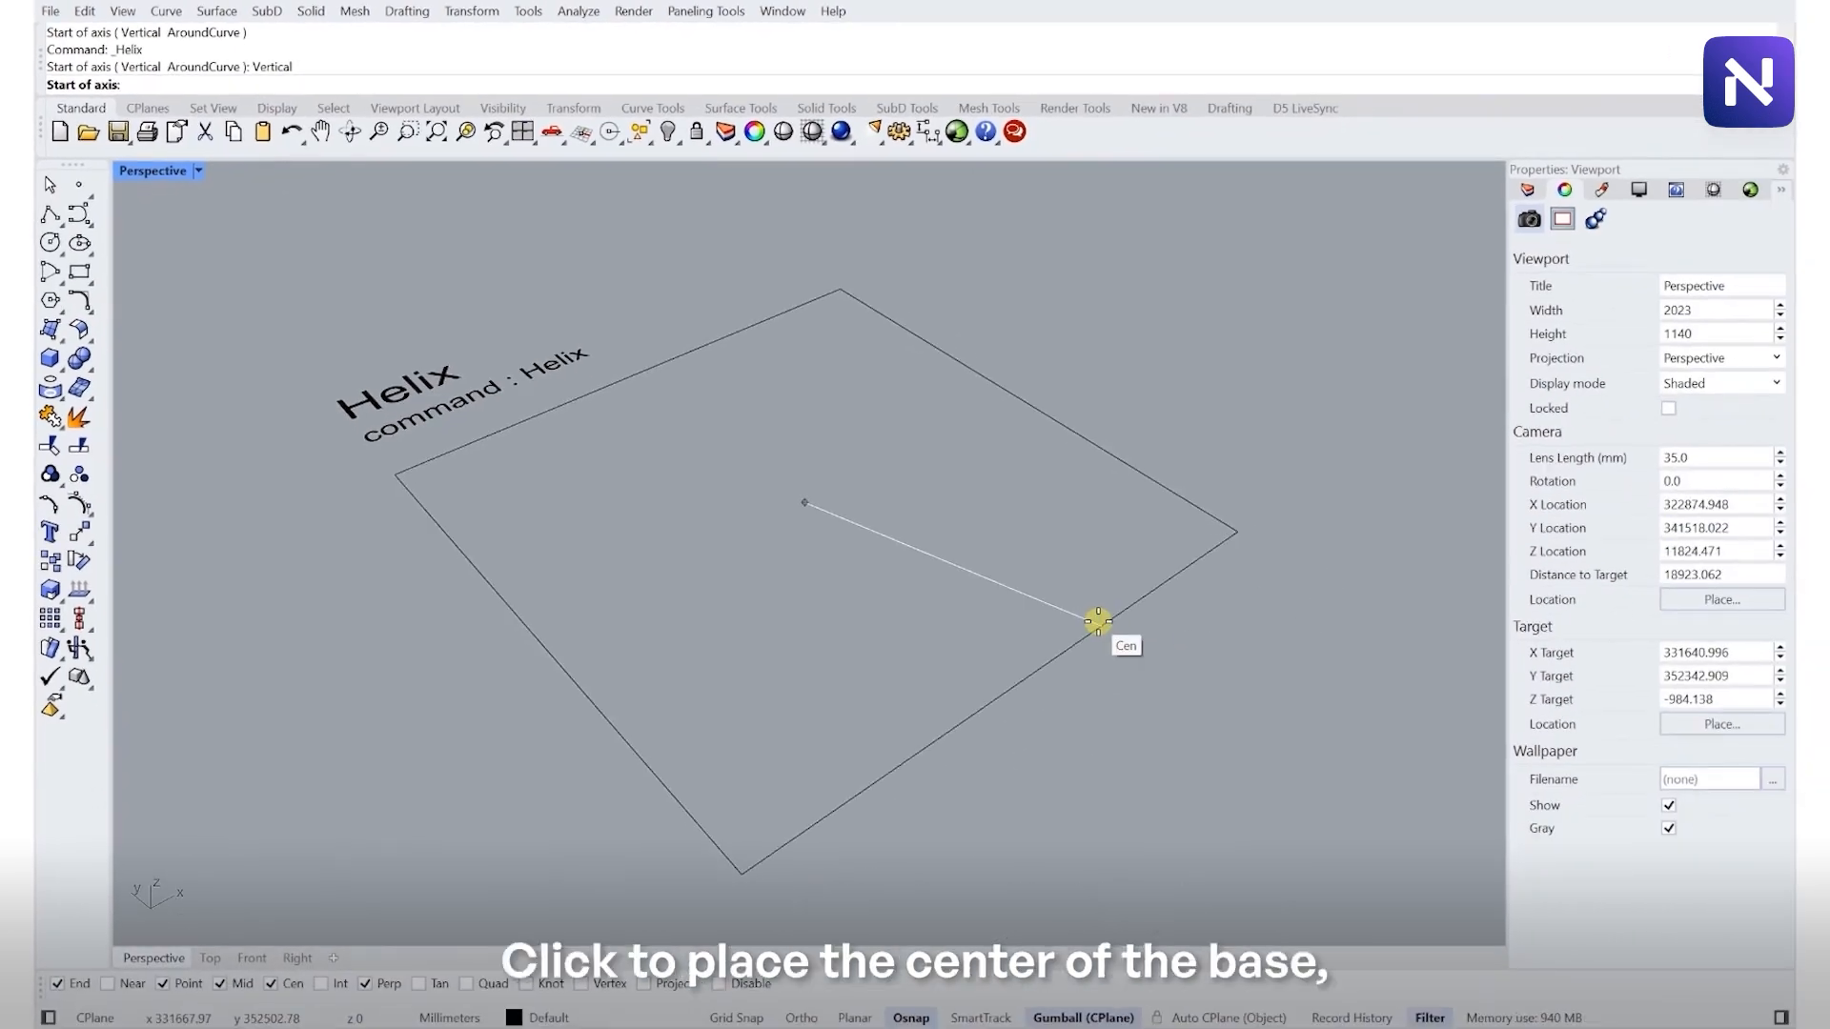
pyautogui.click(1098, 621)
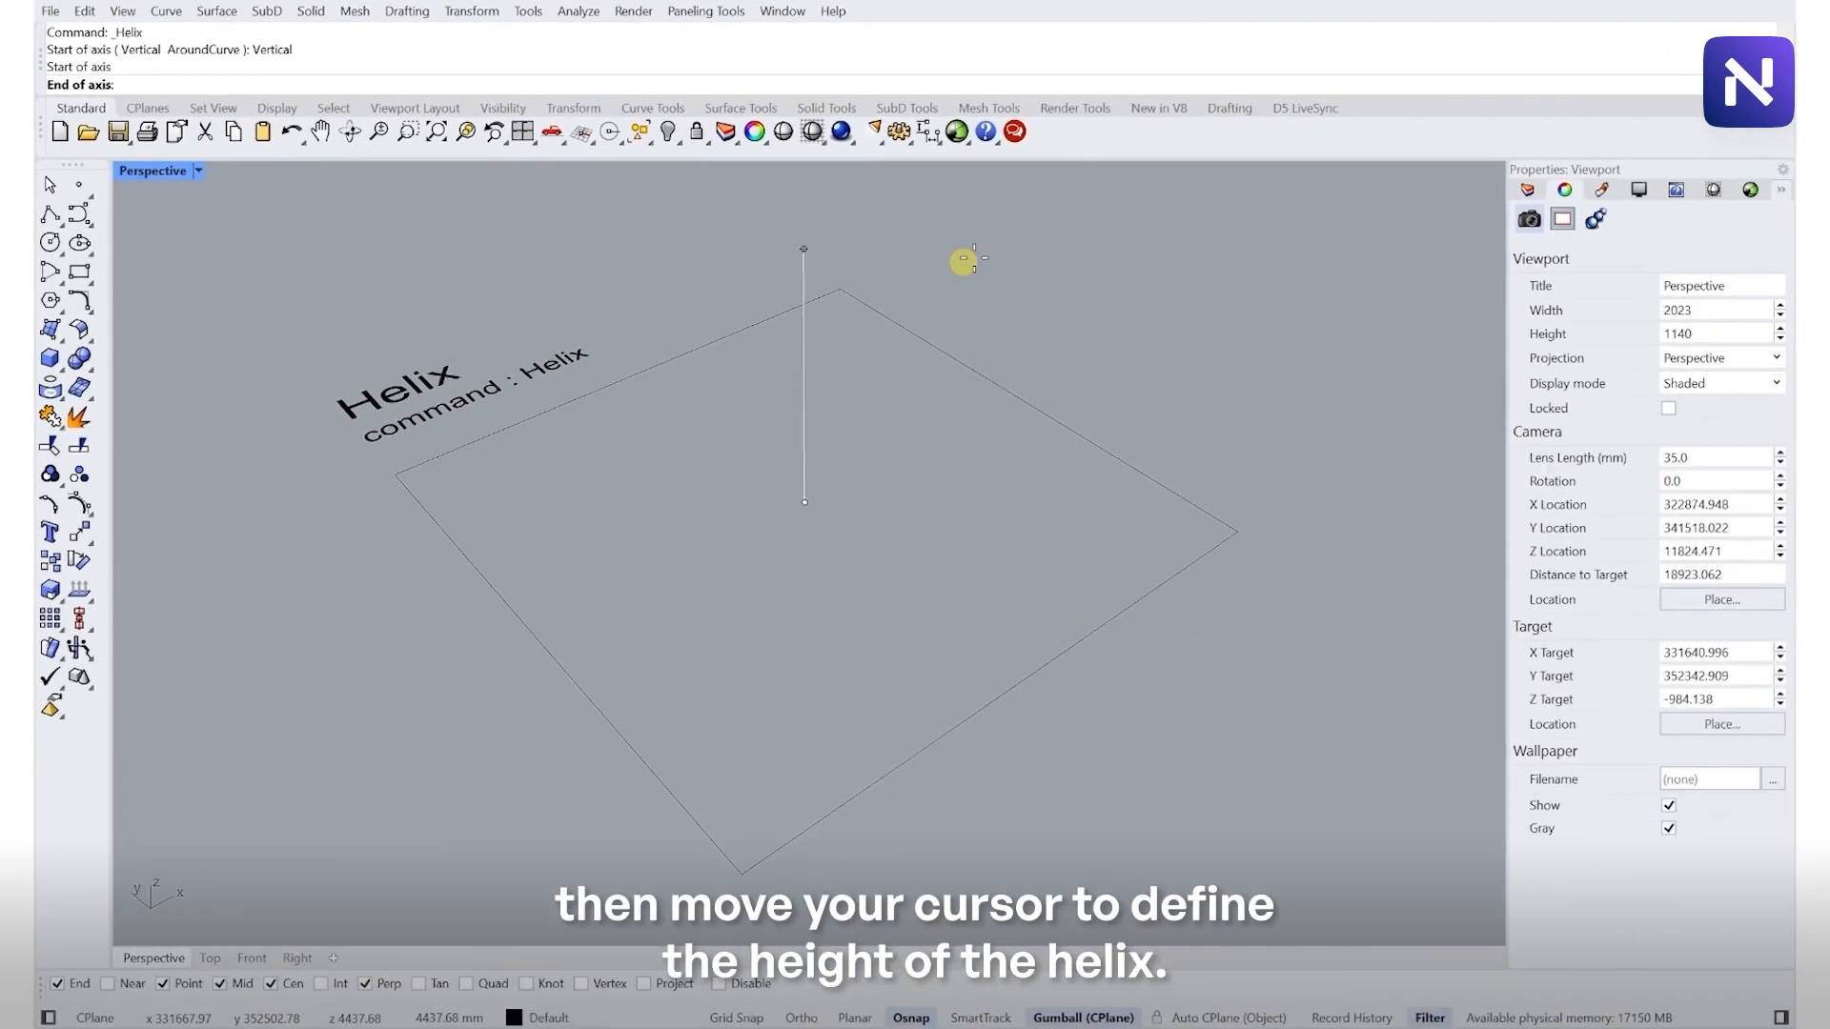
pyautogui.click(1009, 281)
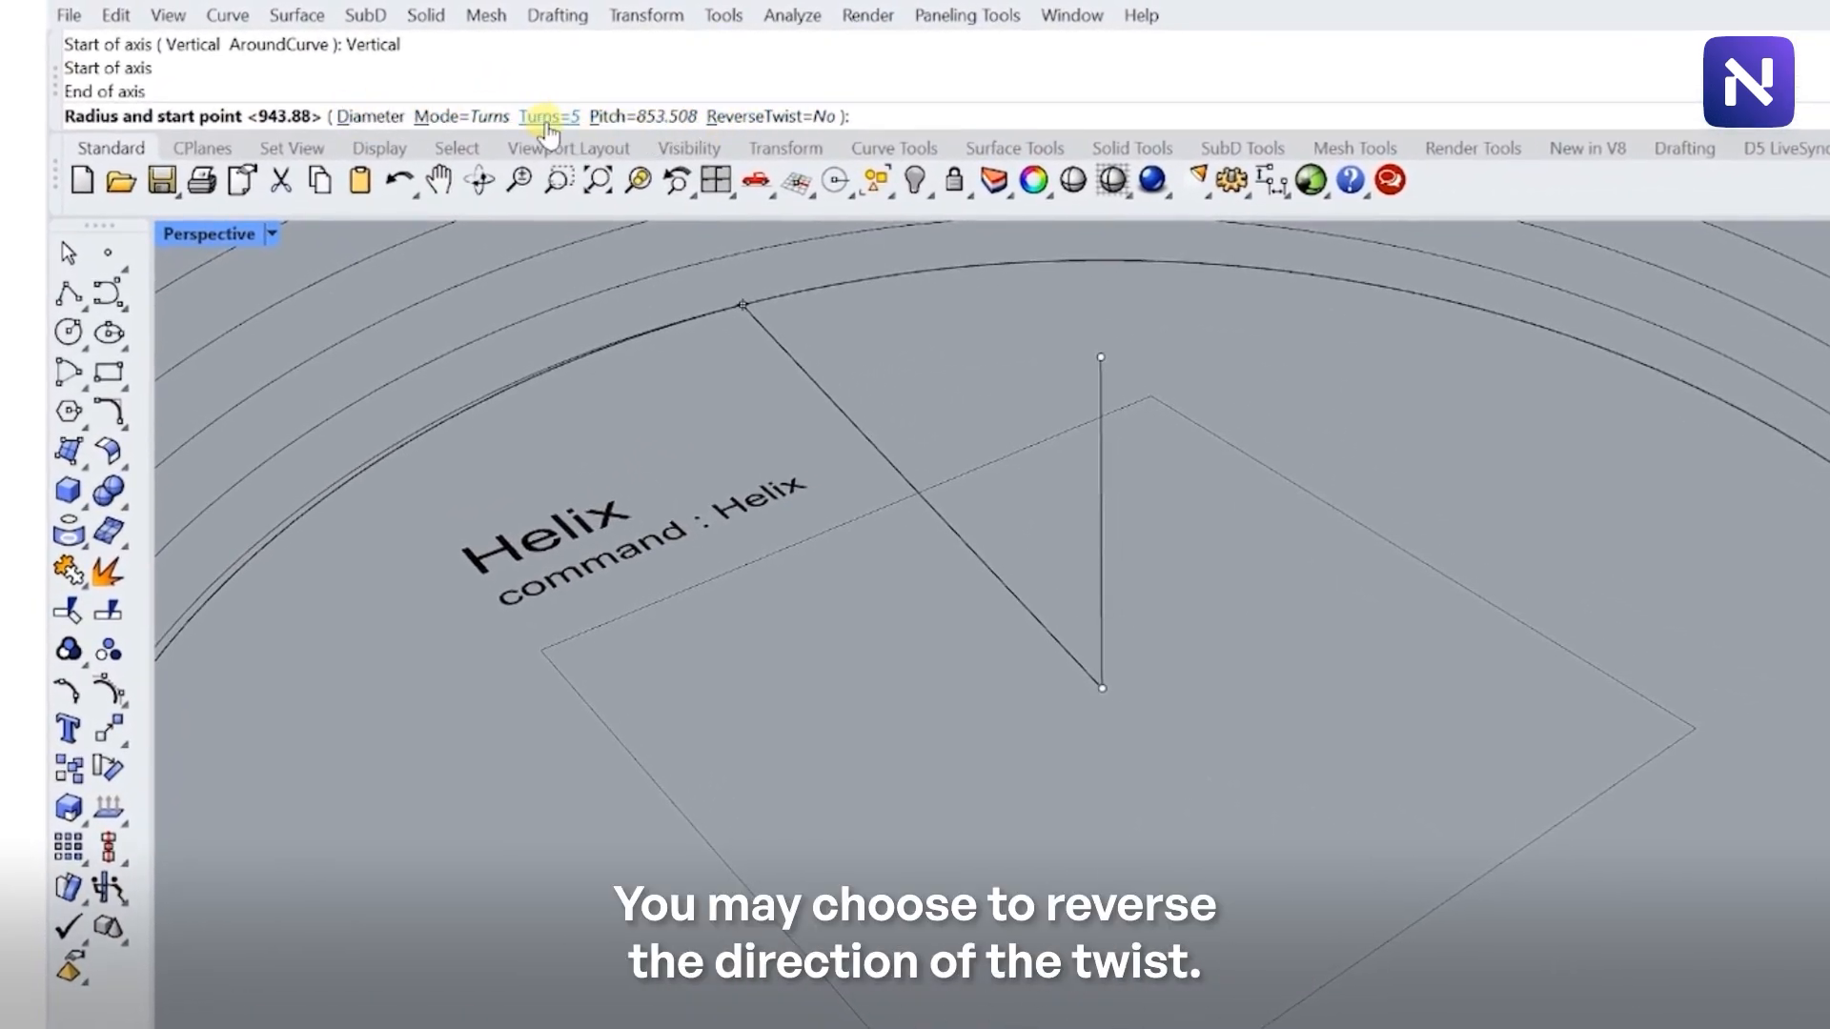
# - Set ReverseTwist to Yes and Turns to 3, then pick the radius point to complete the helix
pyautogui.click(770, 118)
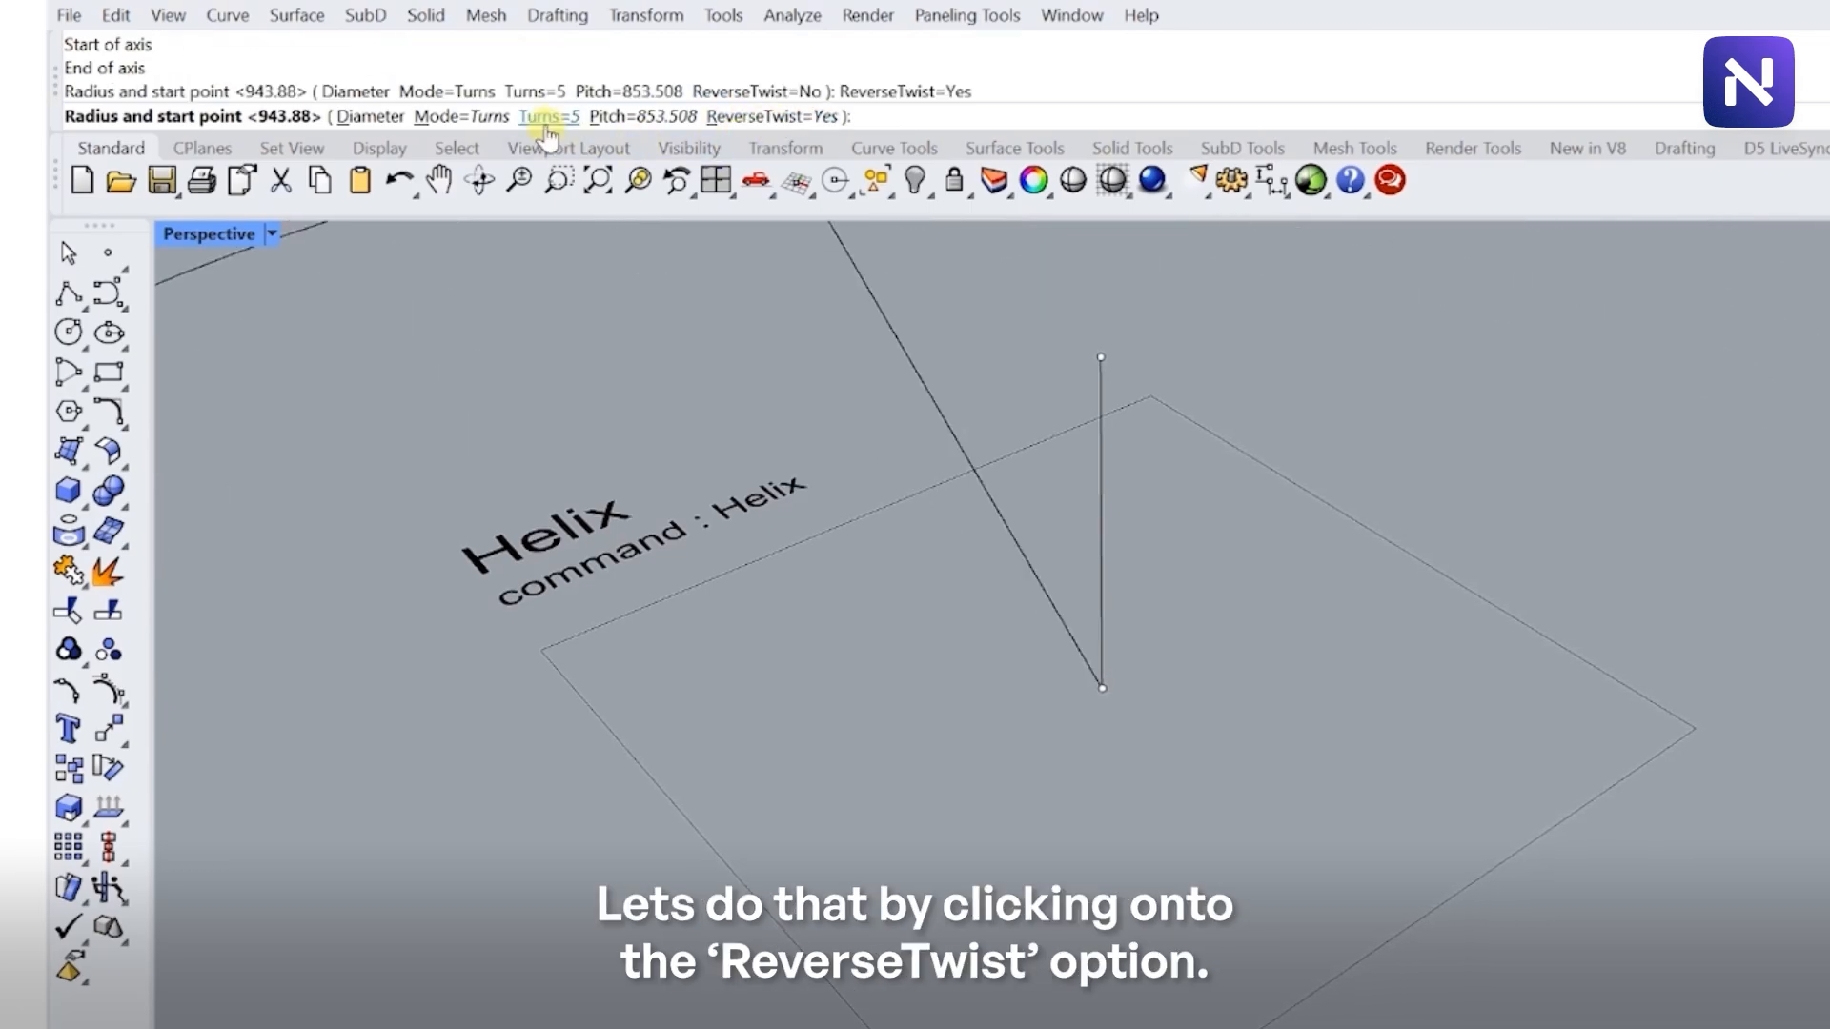
pyautogui.click(548, 118)
pyautogui.write('3')
pyautogui.press('Return')
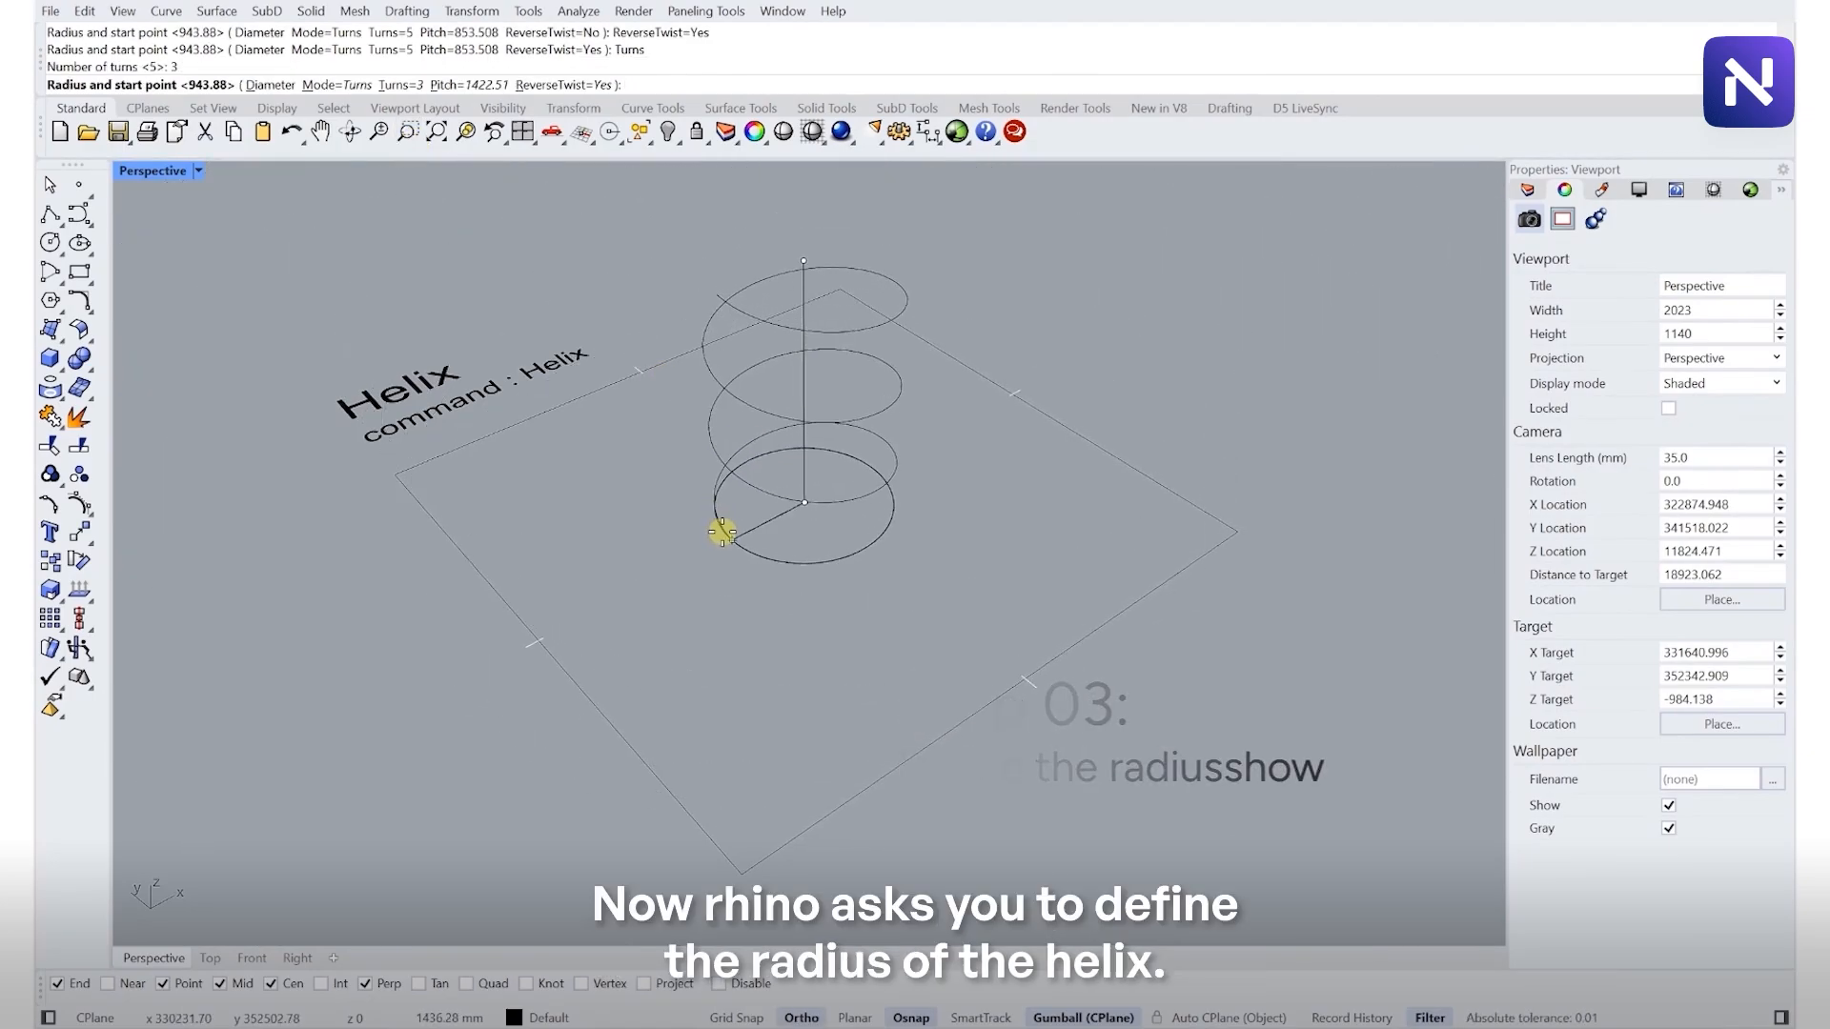
pyautogui.press('shift')
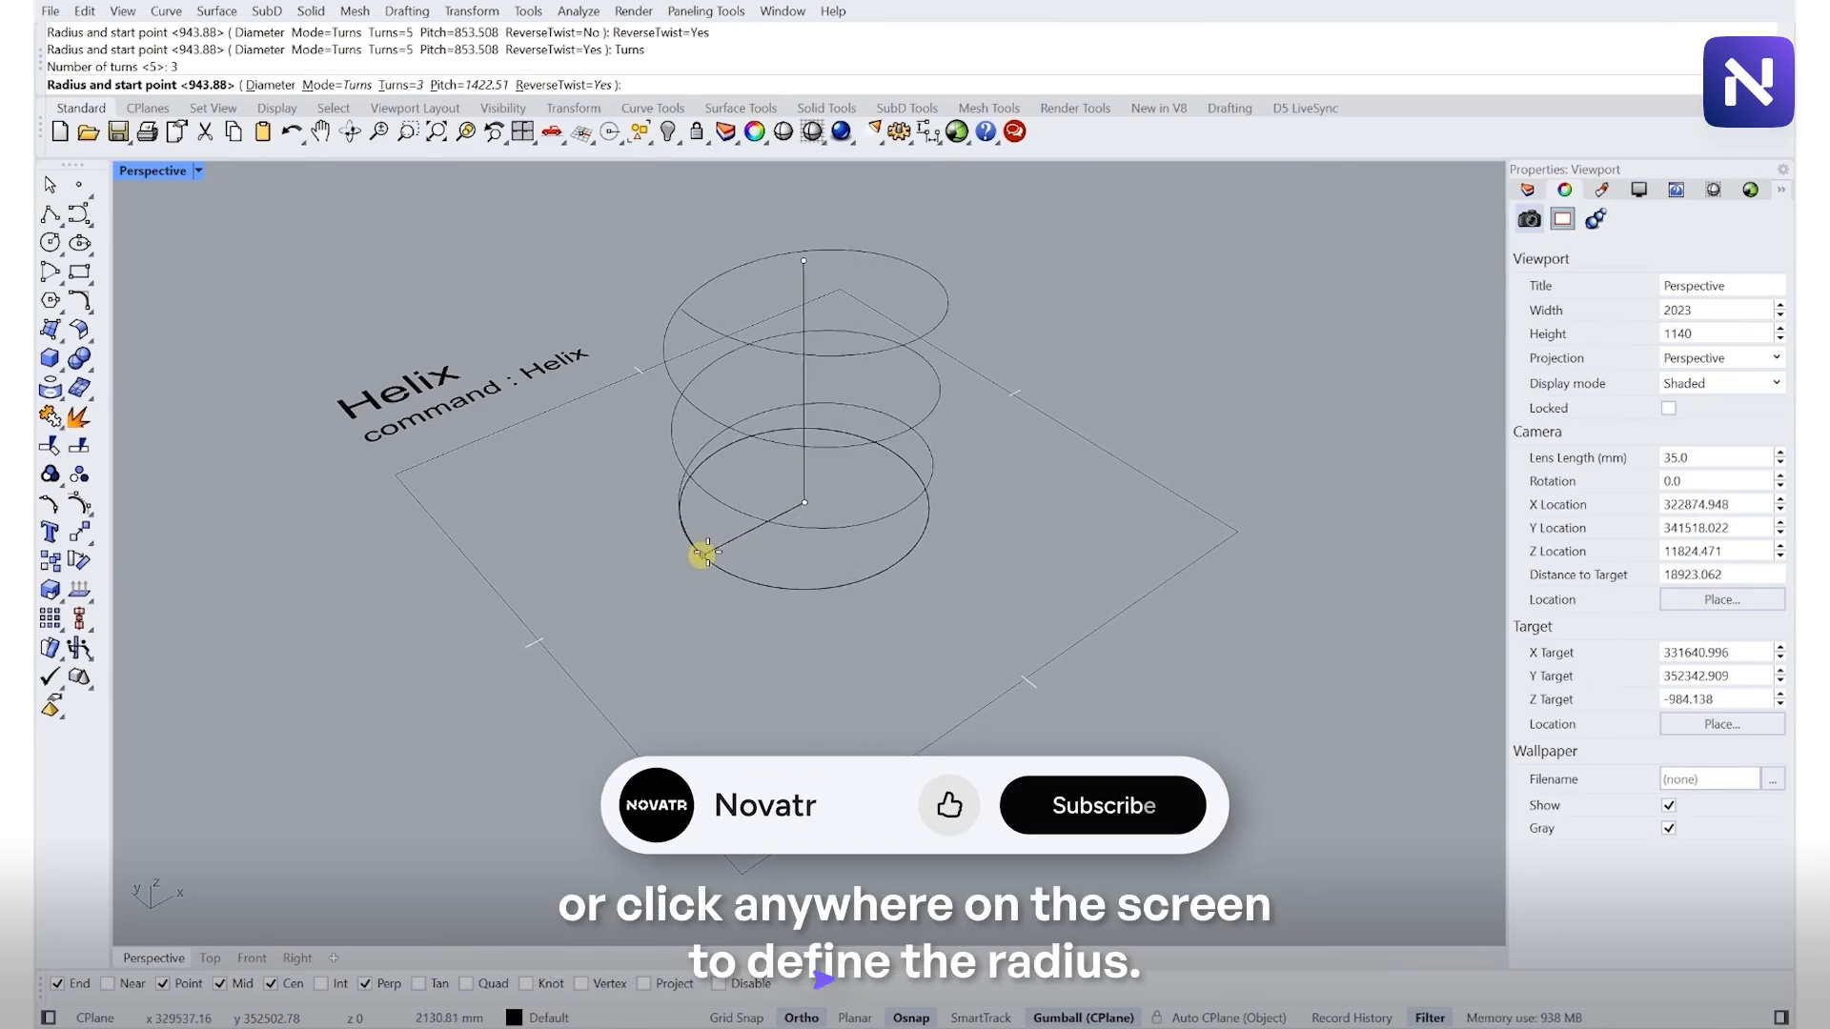
pyautogui.click(723, 539)
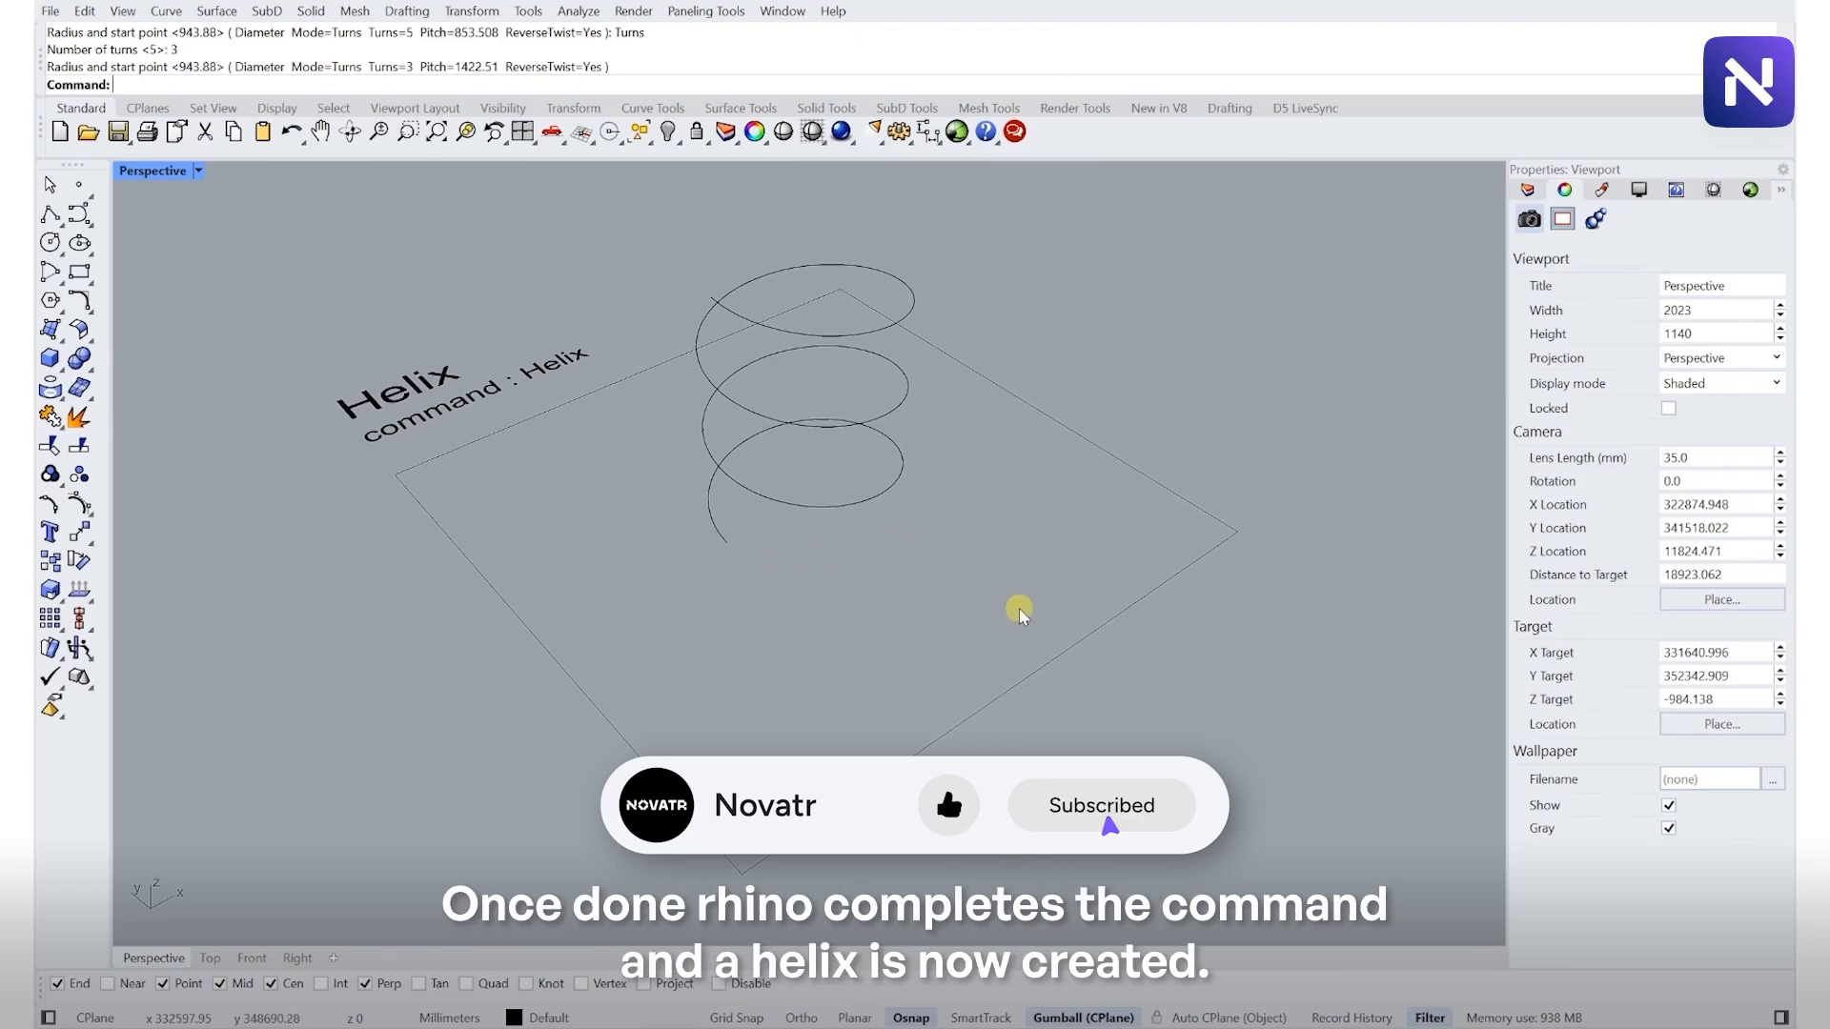
# - Orbit the view and select the helix to inspect it
pyautogui.moveTo(1019, 615); pyautogui.dragTo(978, 595, button='right')
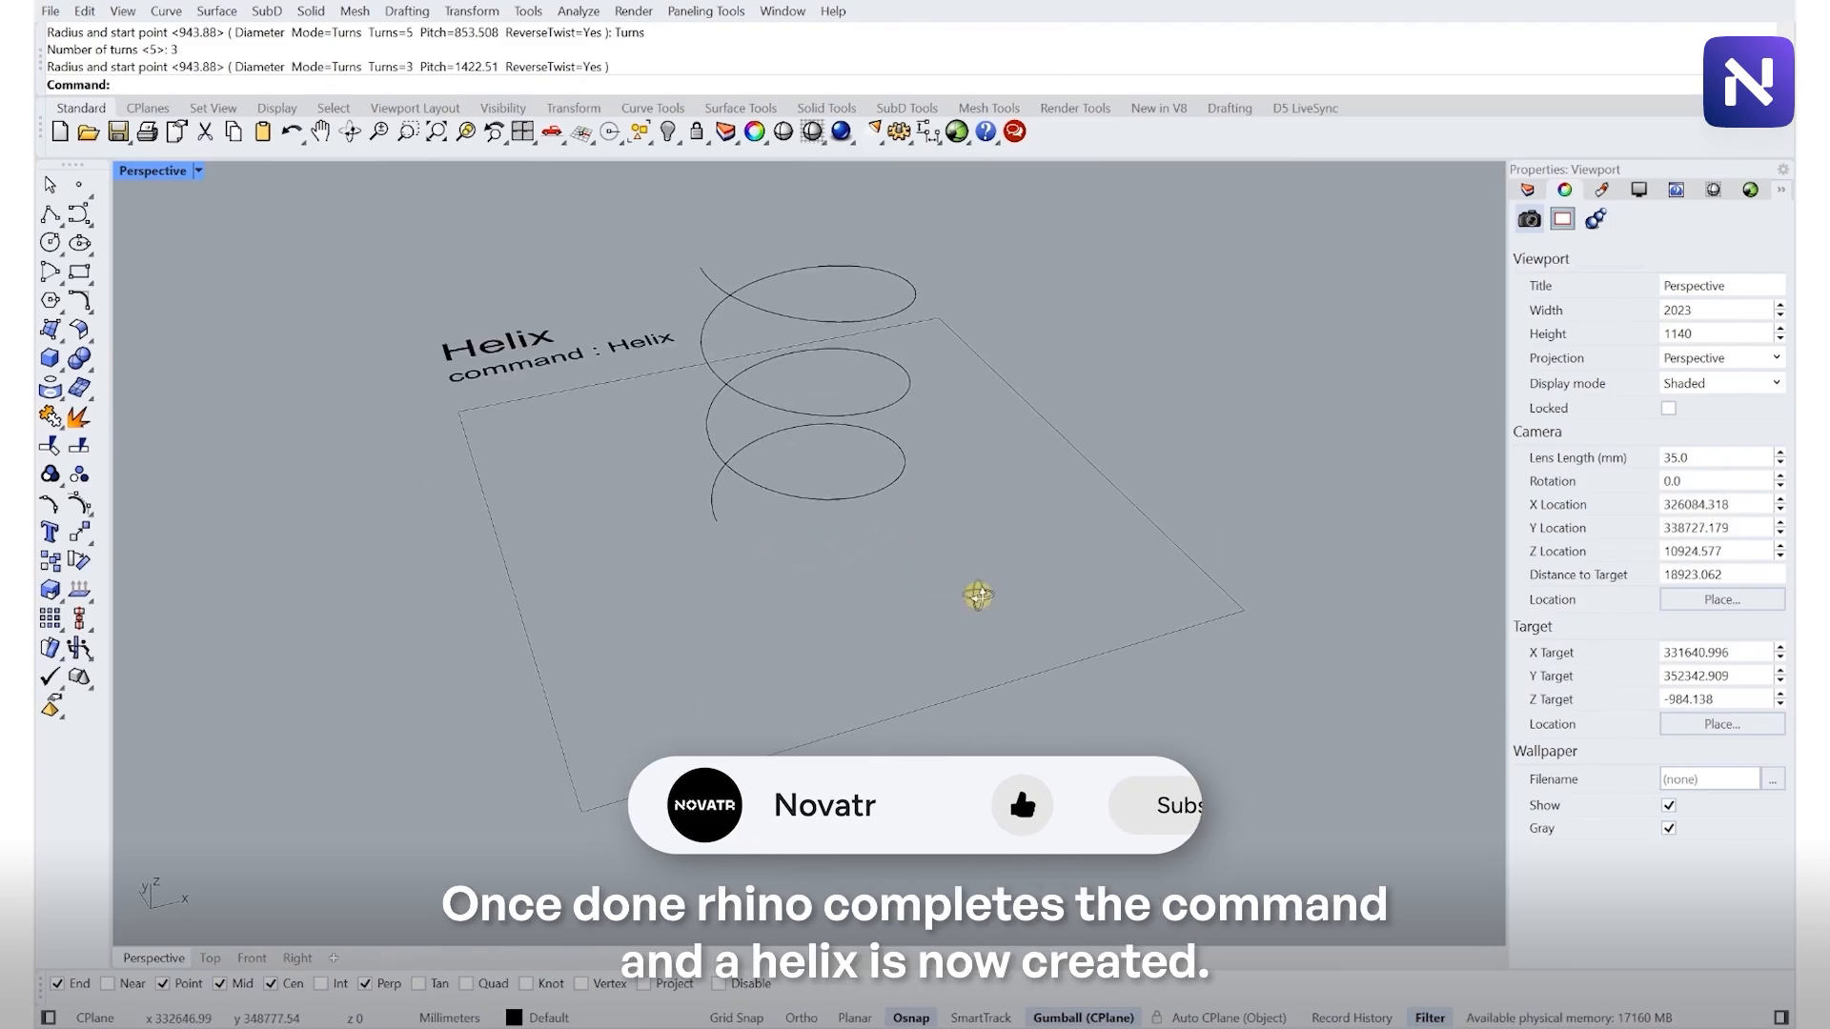
pyautogui.click(858, 499)
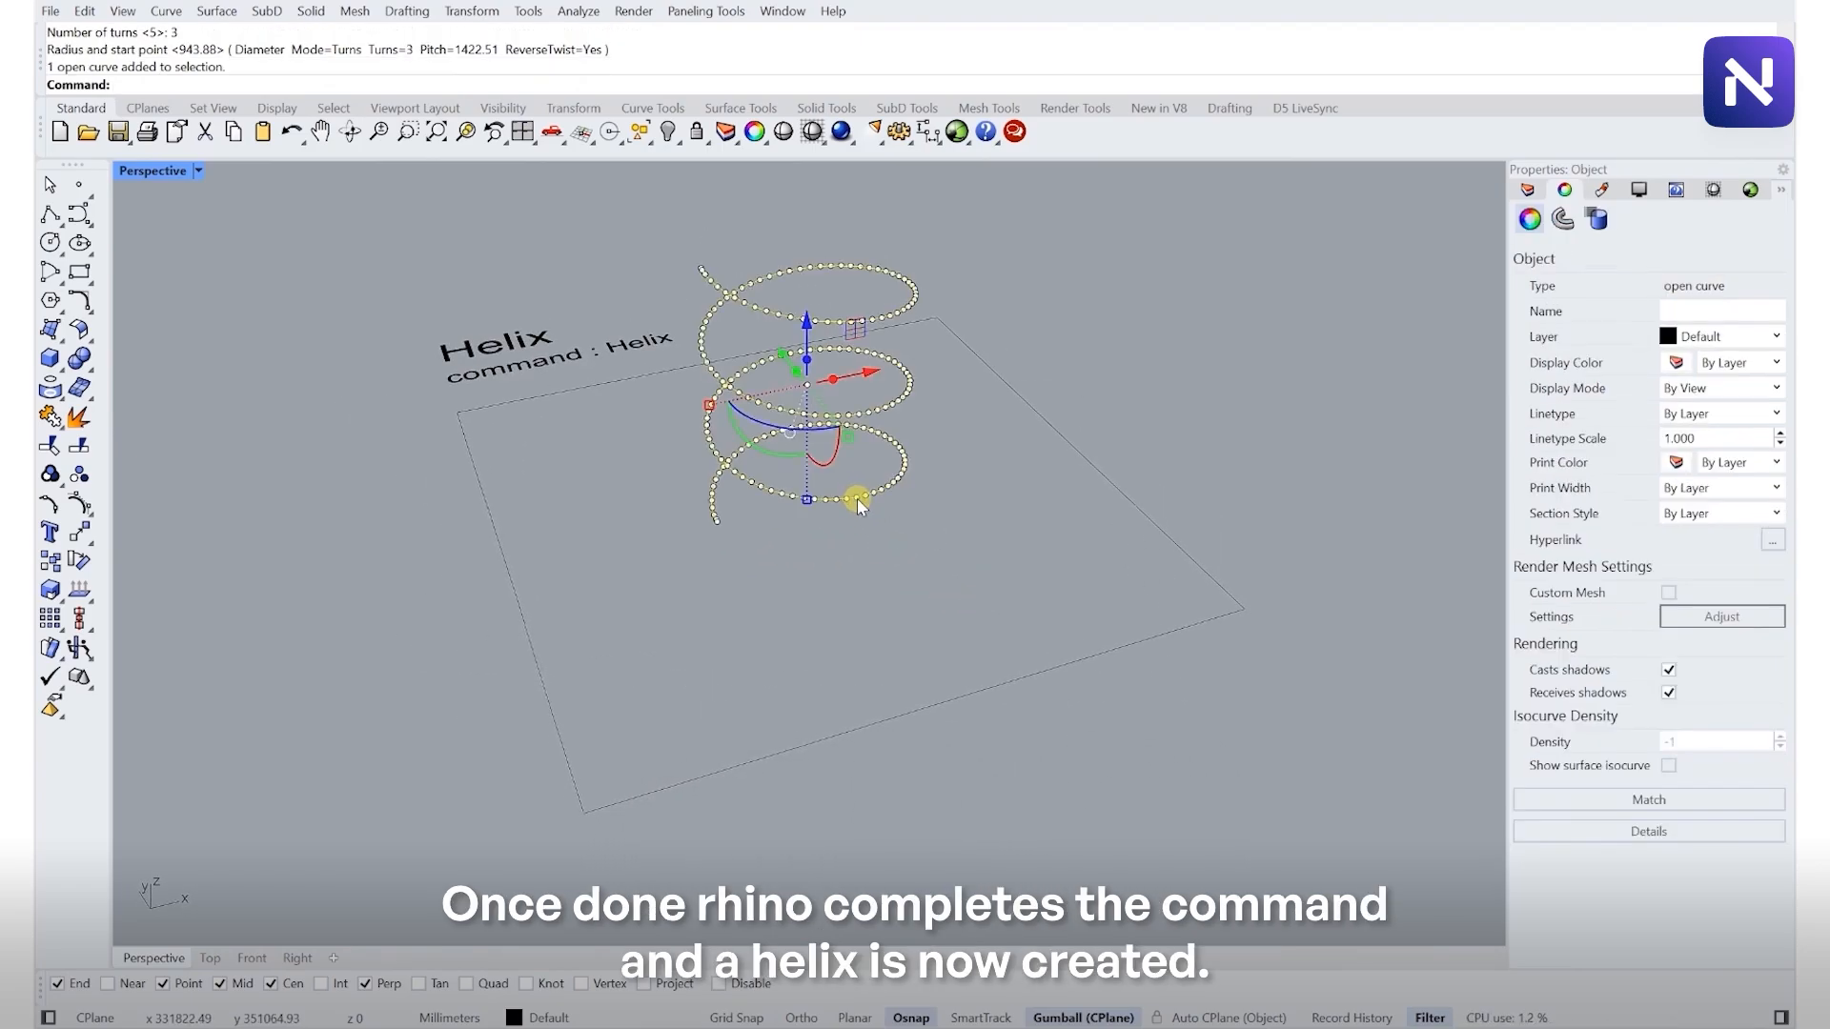
pyautogui.click(877, 547)
pyautogui.moveTo(931, 506)
pyautogui.mouseDown(button='right')
pyautogui.moveTo(926, 531)
pyautogui.moveTo(768, 515)
pyautogui.moveTo(760, 478)
pyautogui.moveTo(934, 519)
pyautogui.mouseUp(button='right')
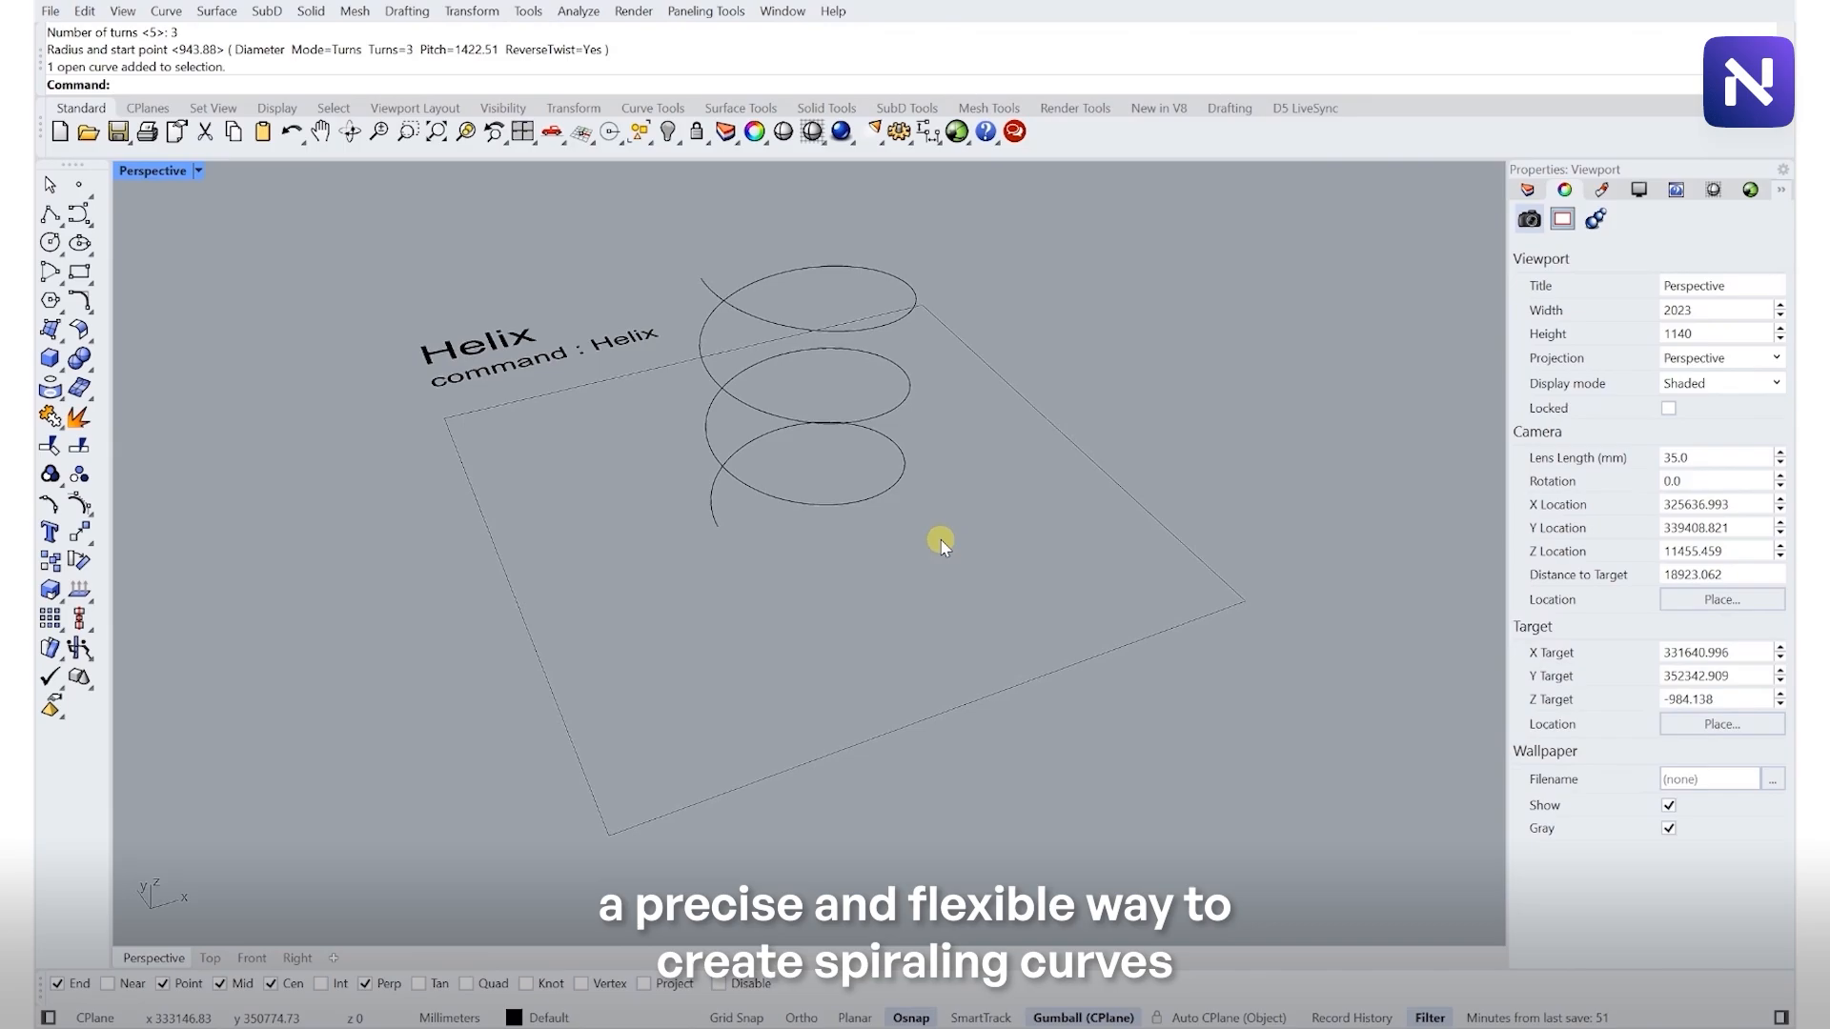